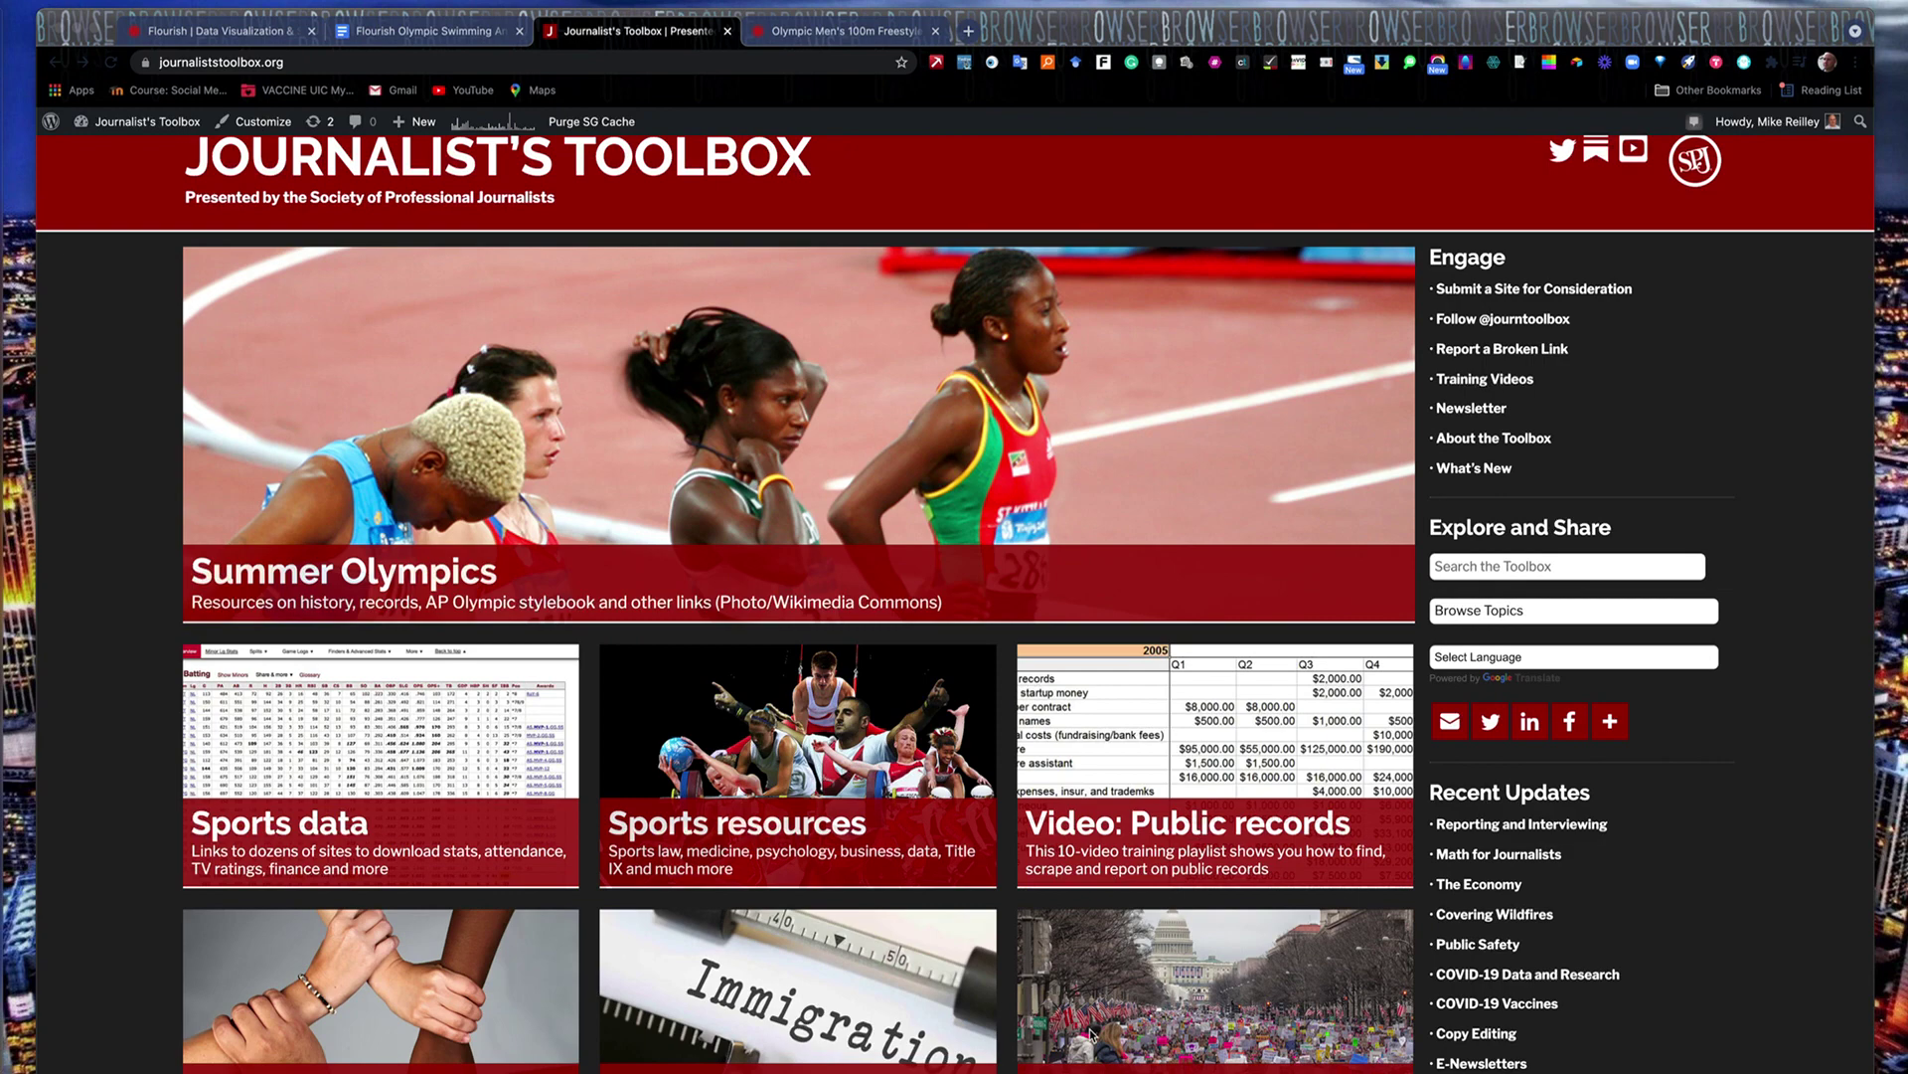
Look through the topic sections on the Journalist's Toolbox homepage, from Summer Olympics down to Broadcasting
scroll(1082, 877, up, 1)
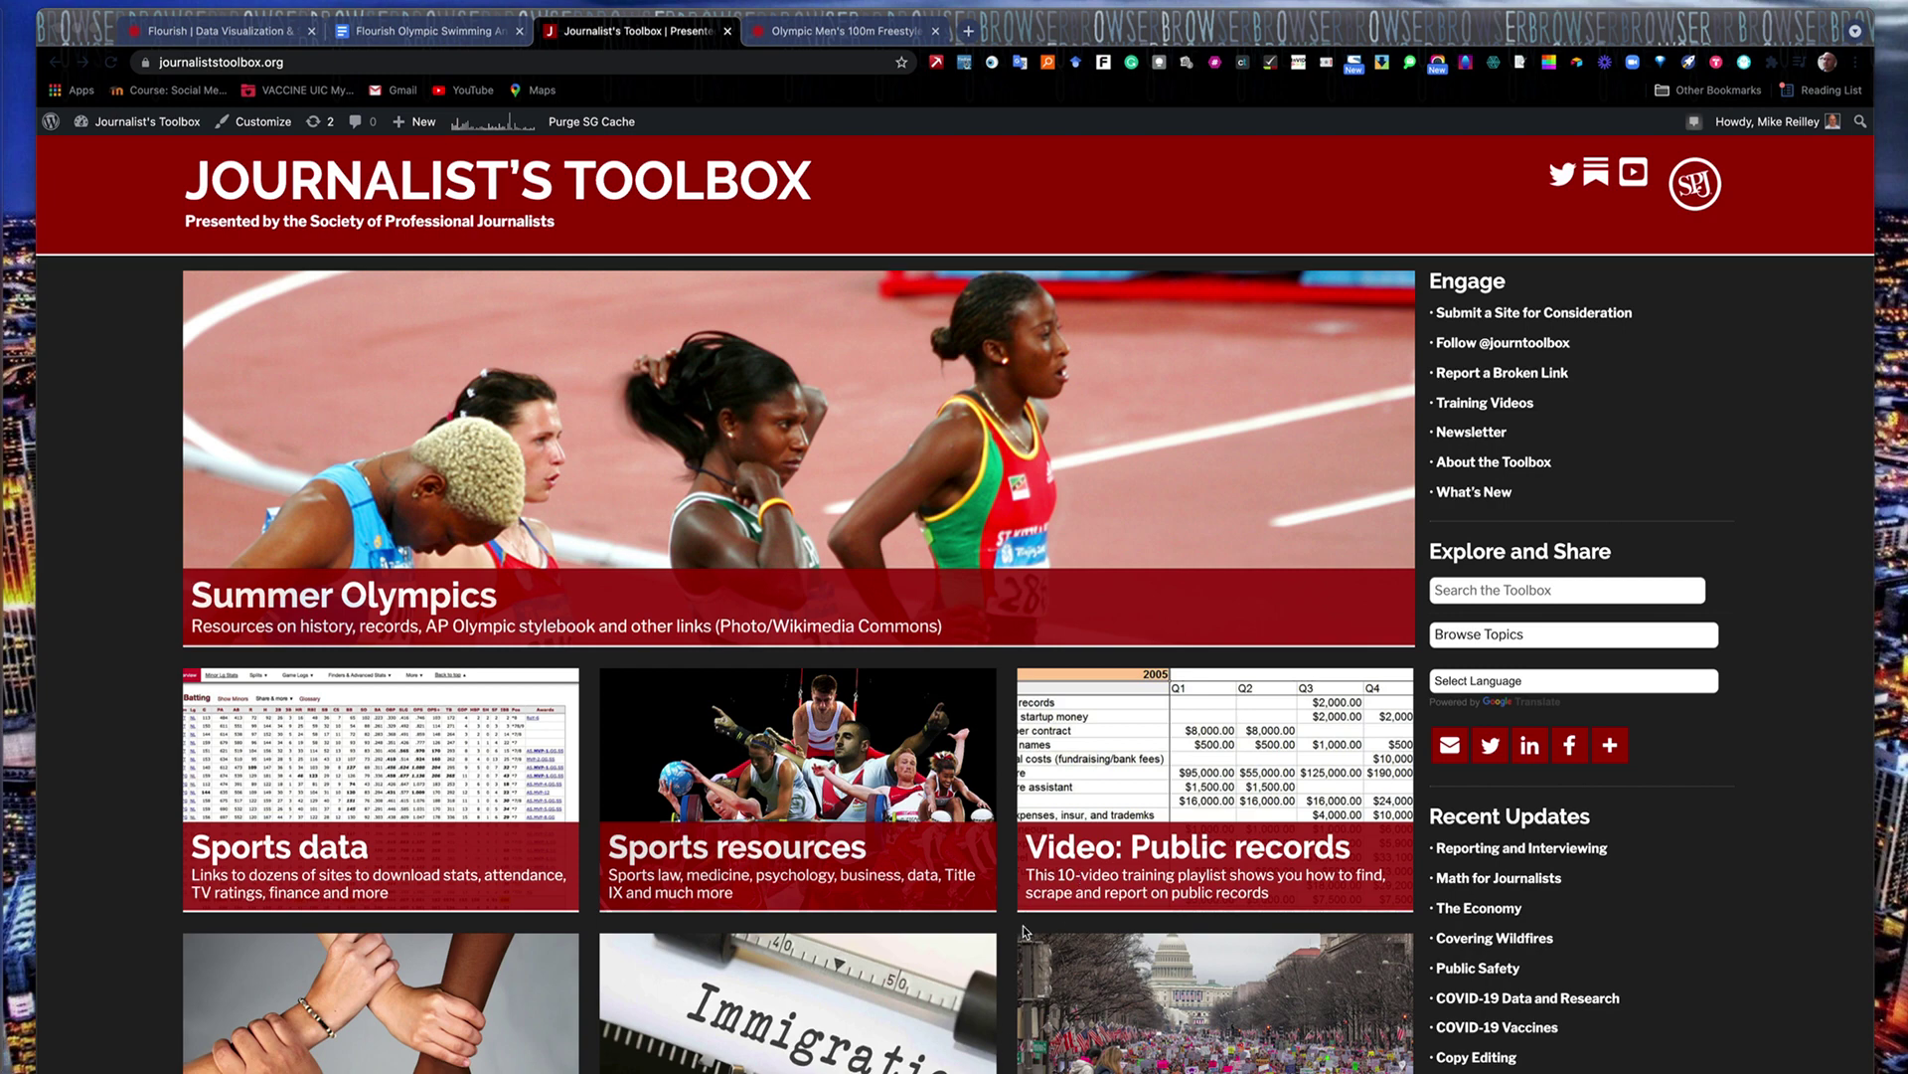
scroll(1023, 927, down, 5)
scroll(507, 607, up, 4)
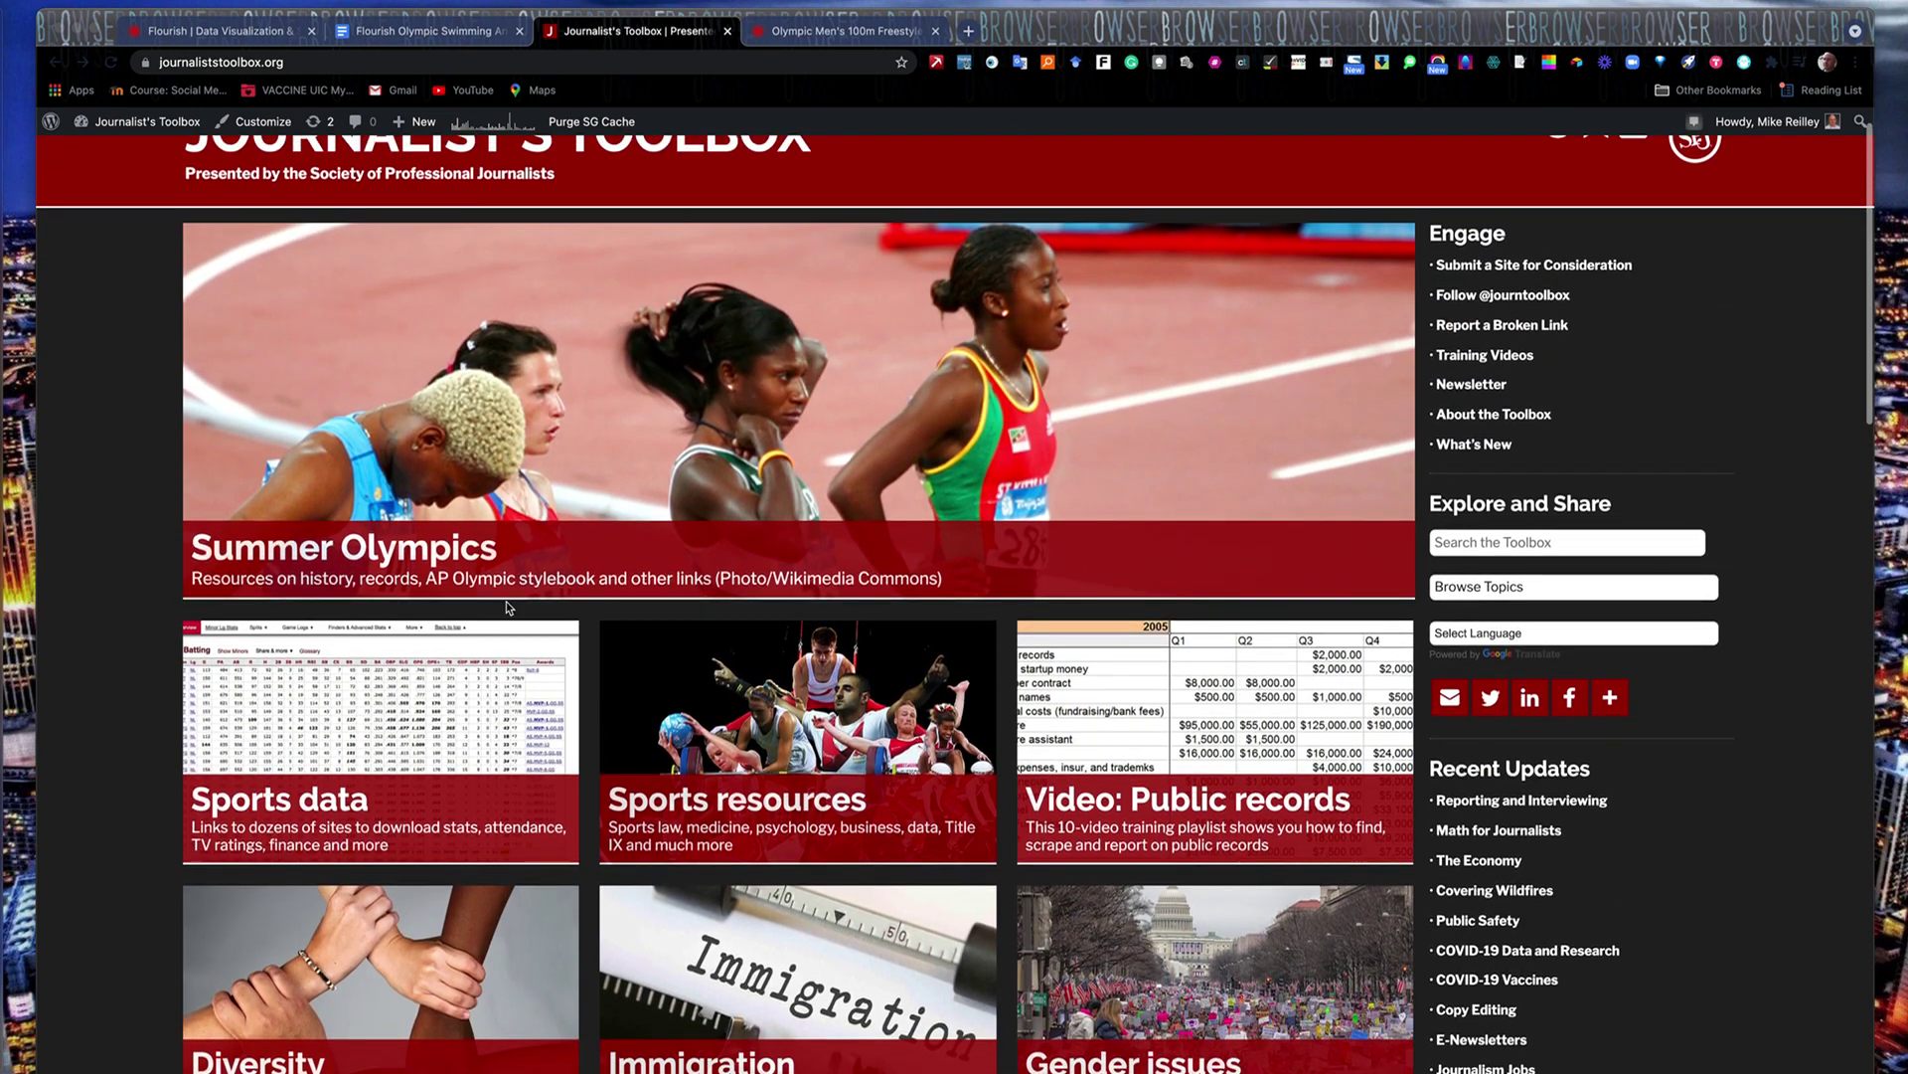
scroll(840, 912, down, 4)
scroll(840, 912, down, 3)
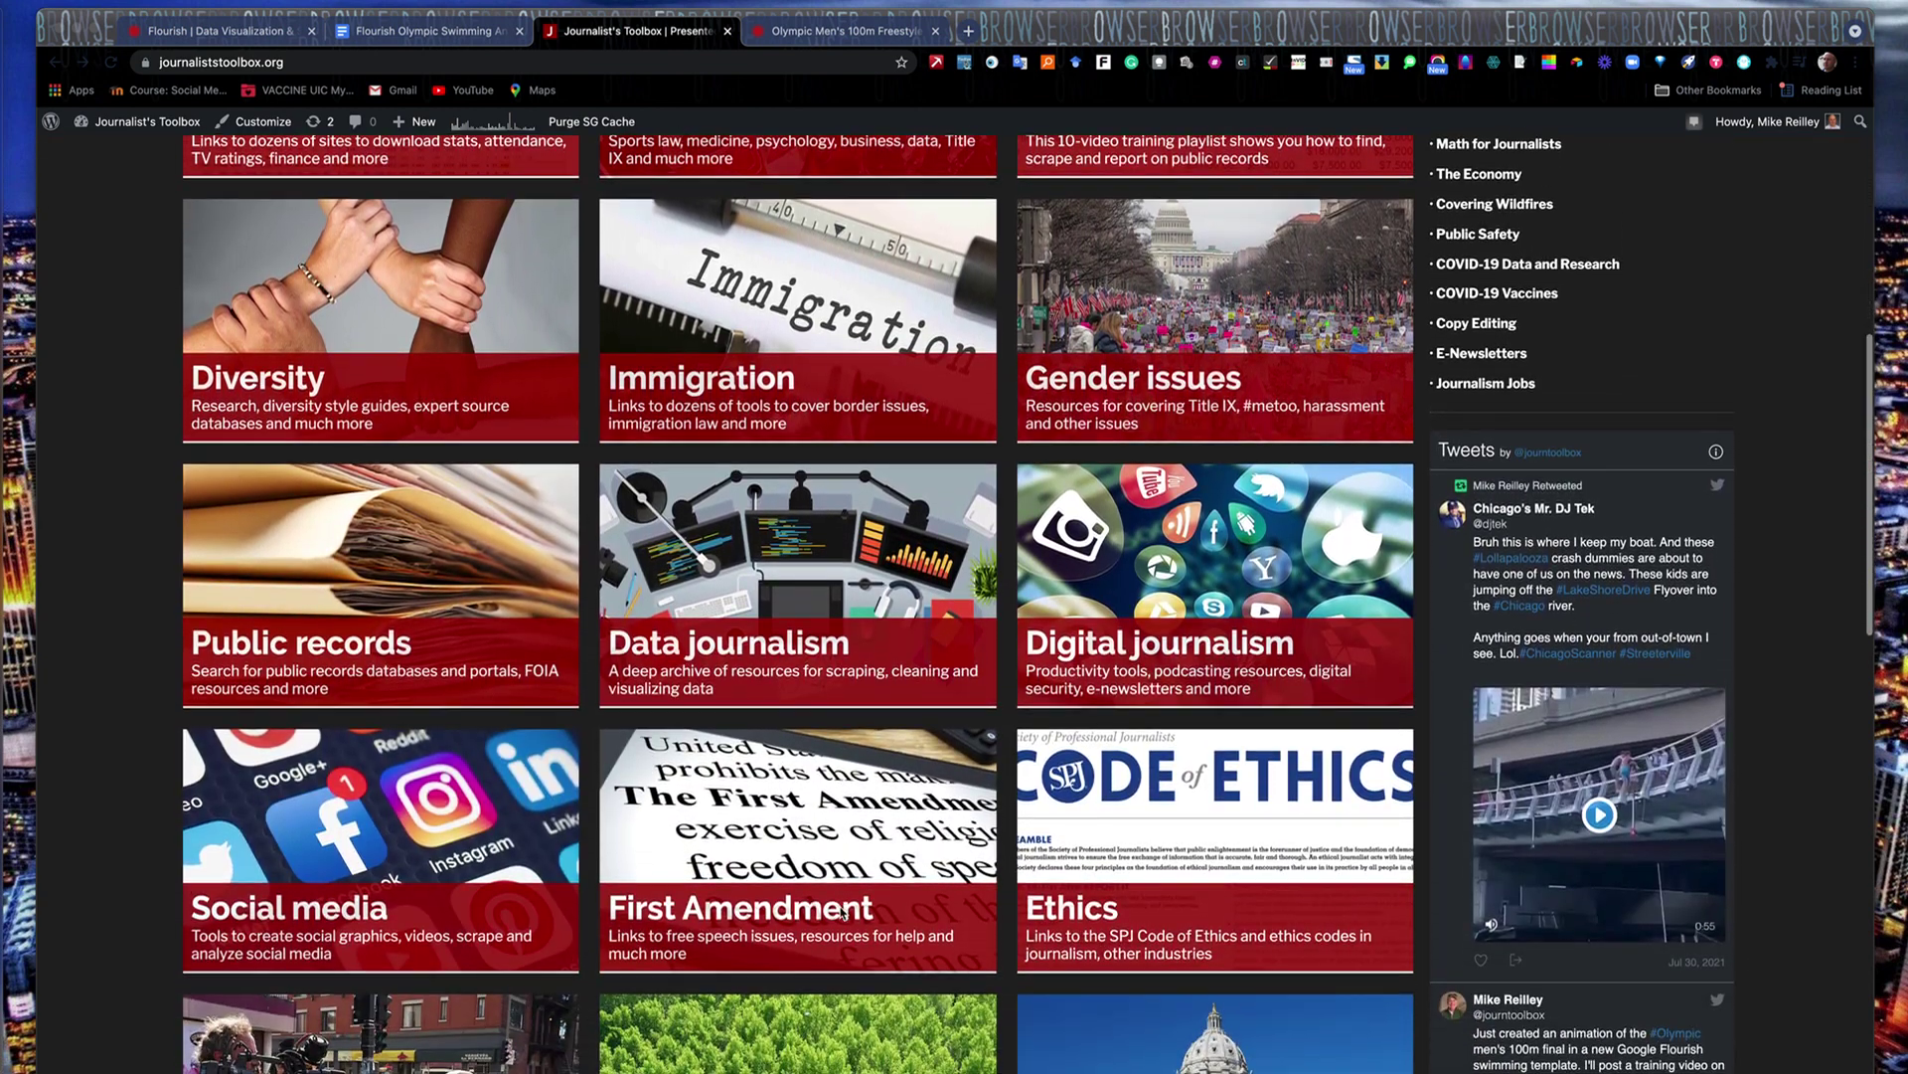
scroll(818, 865, down, 4)
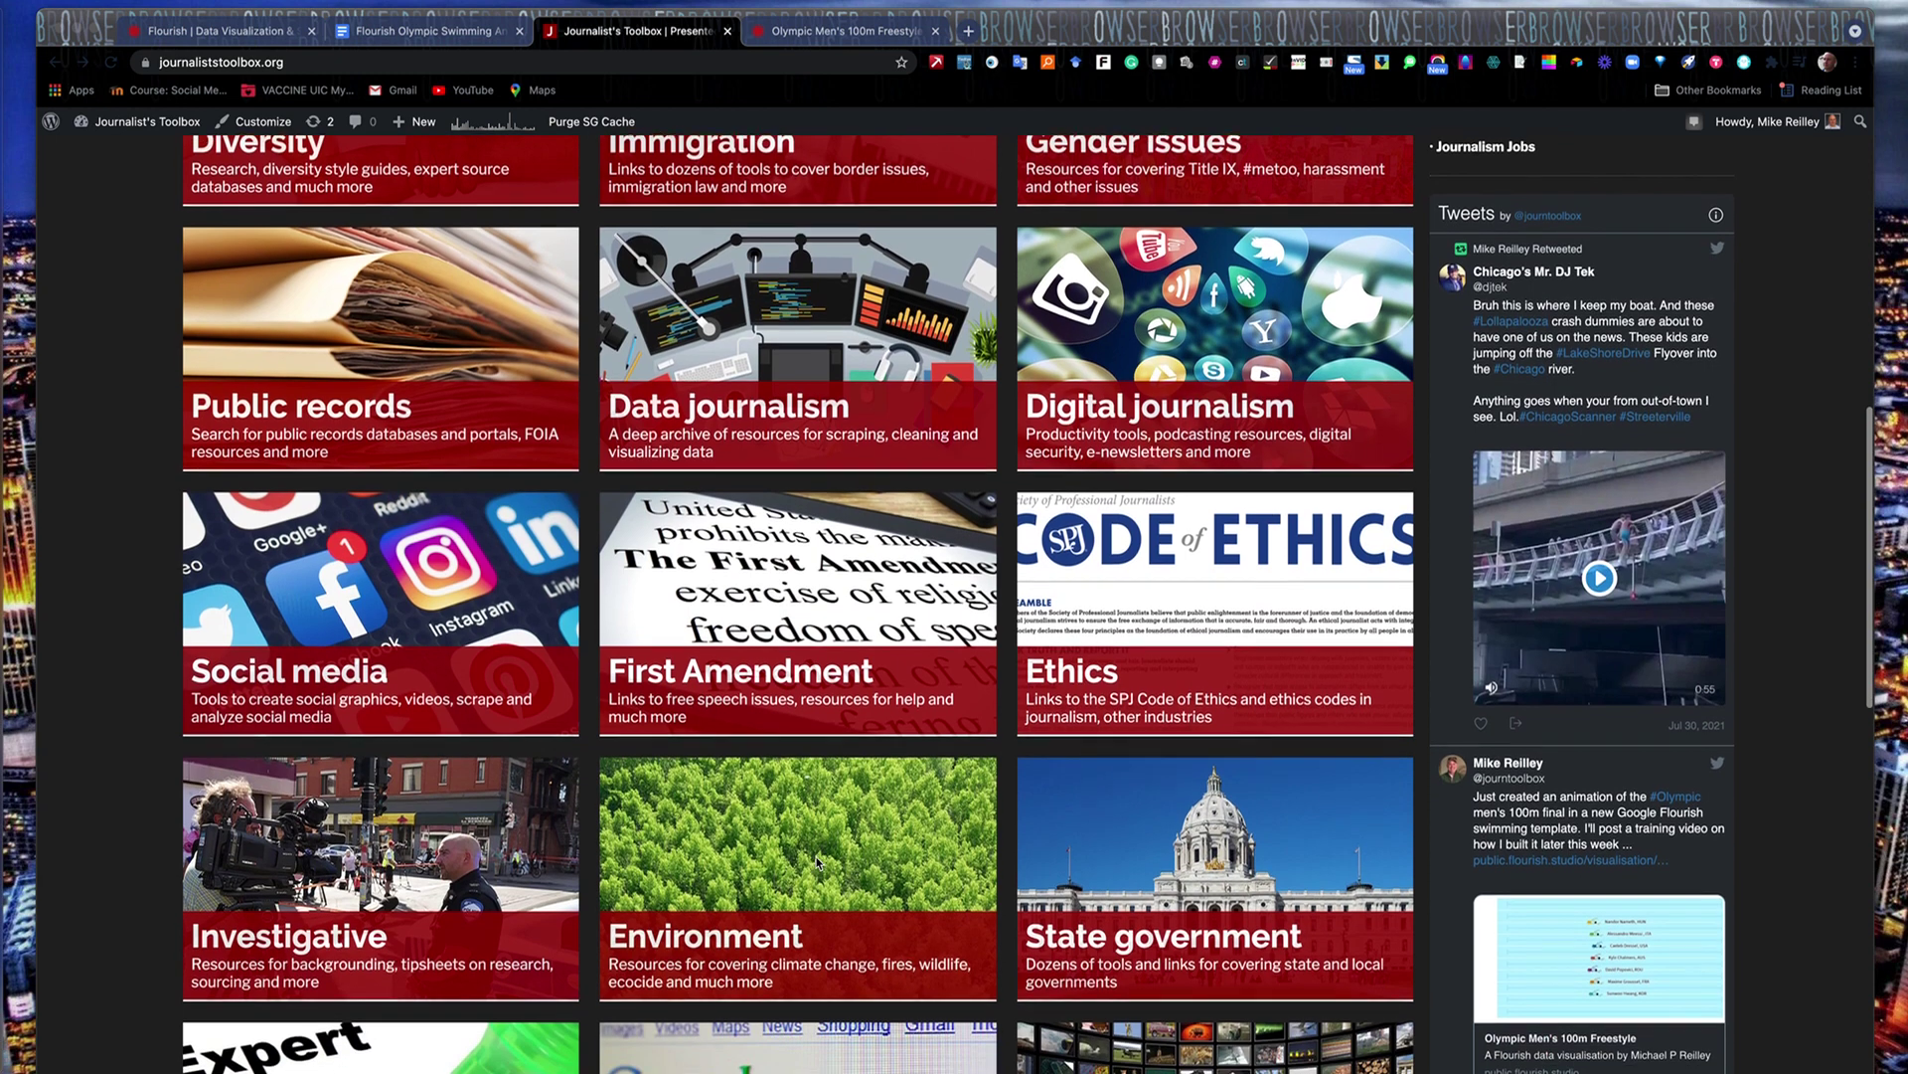
scroll(818, 863, up, 2)
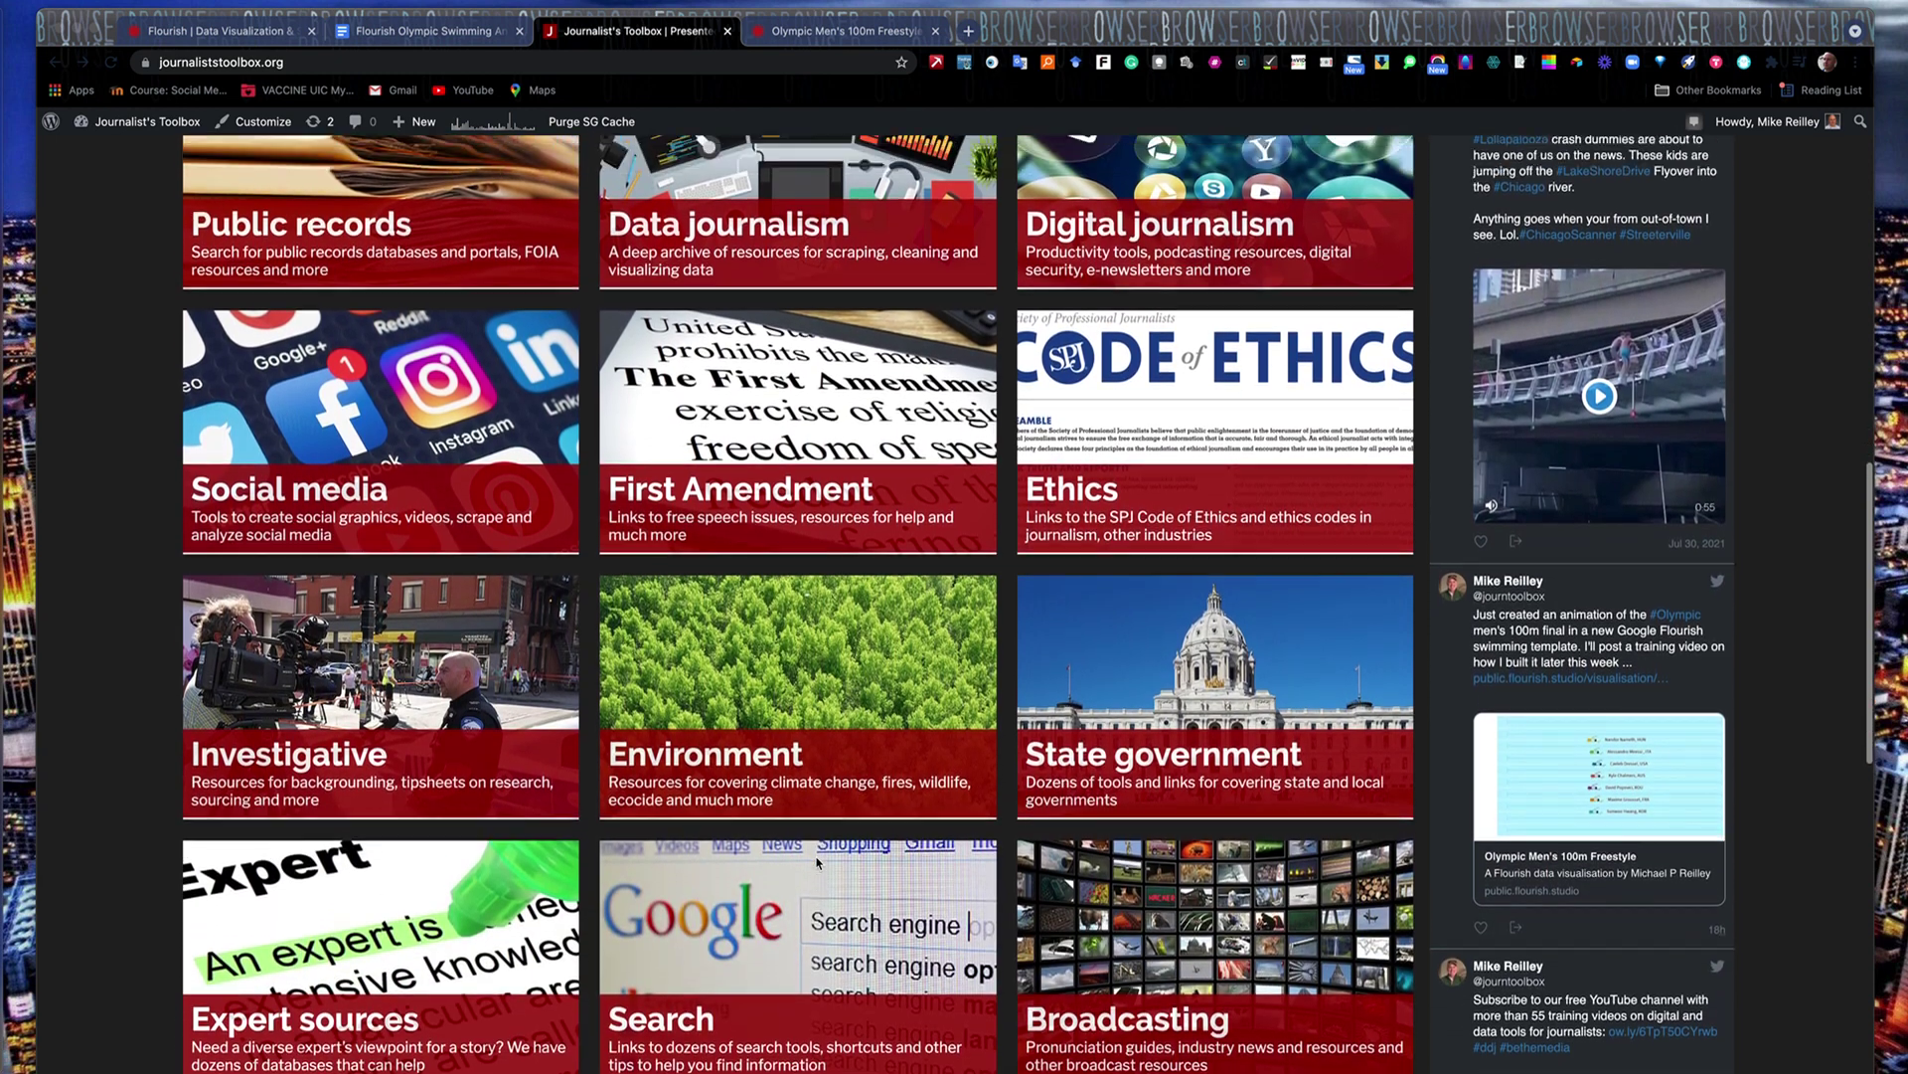
scroll(818, 862, up, 3)
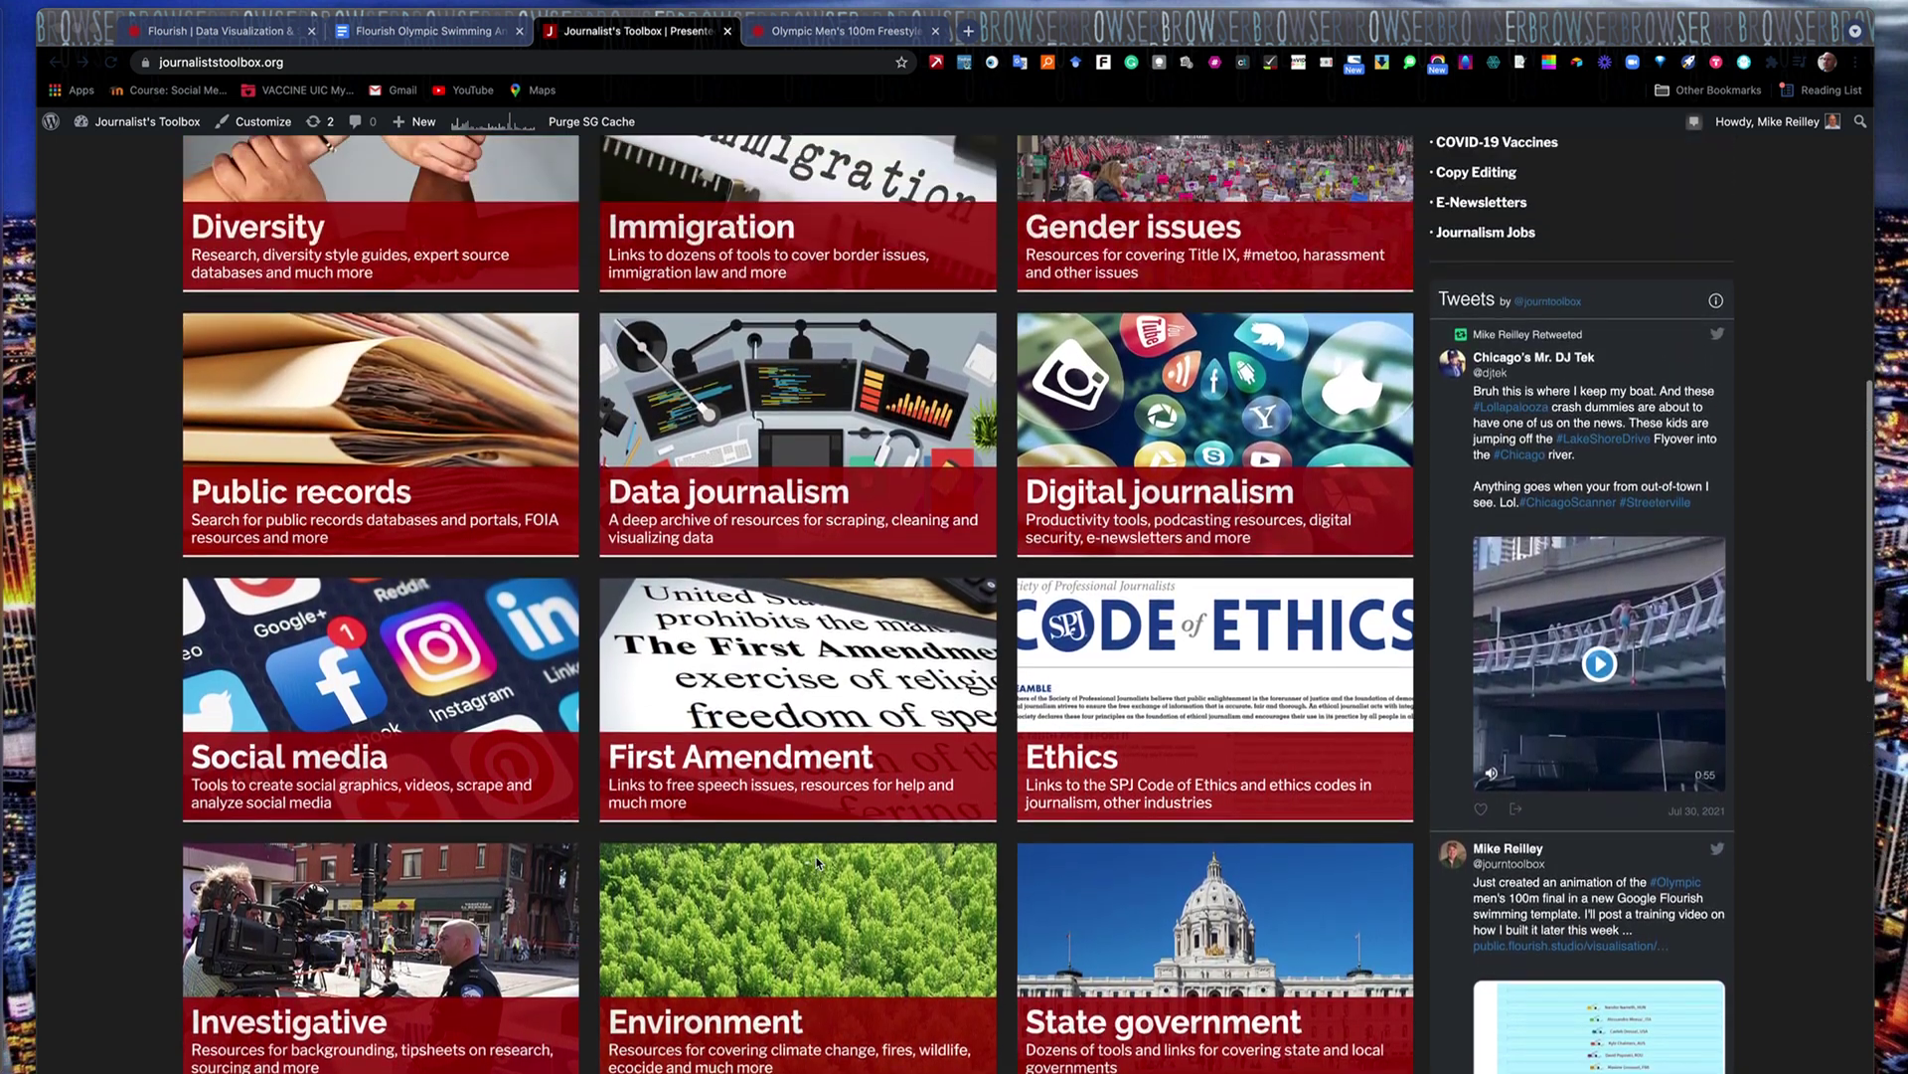
scroll(818, 863, up, 5)
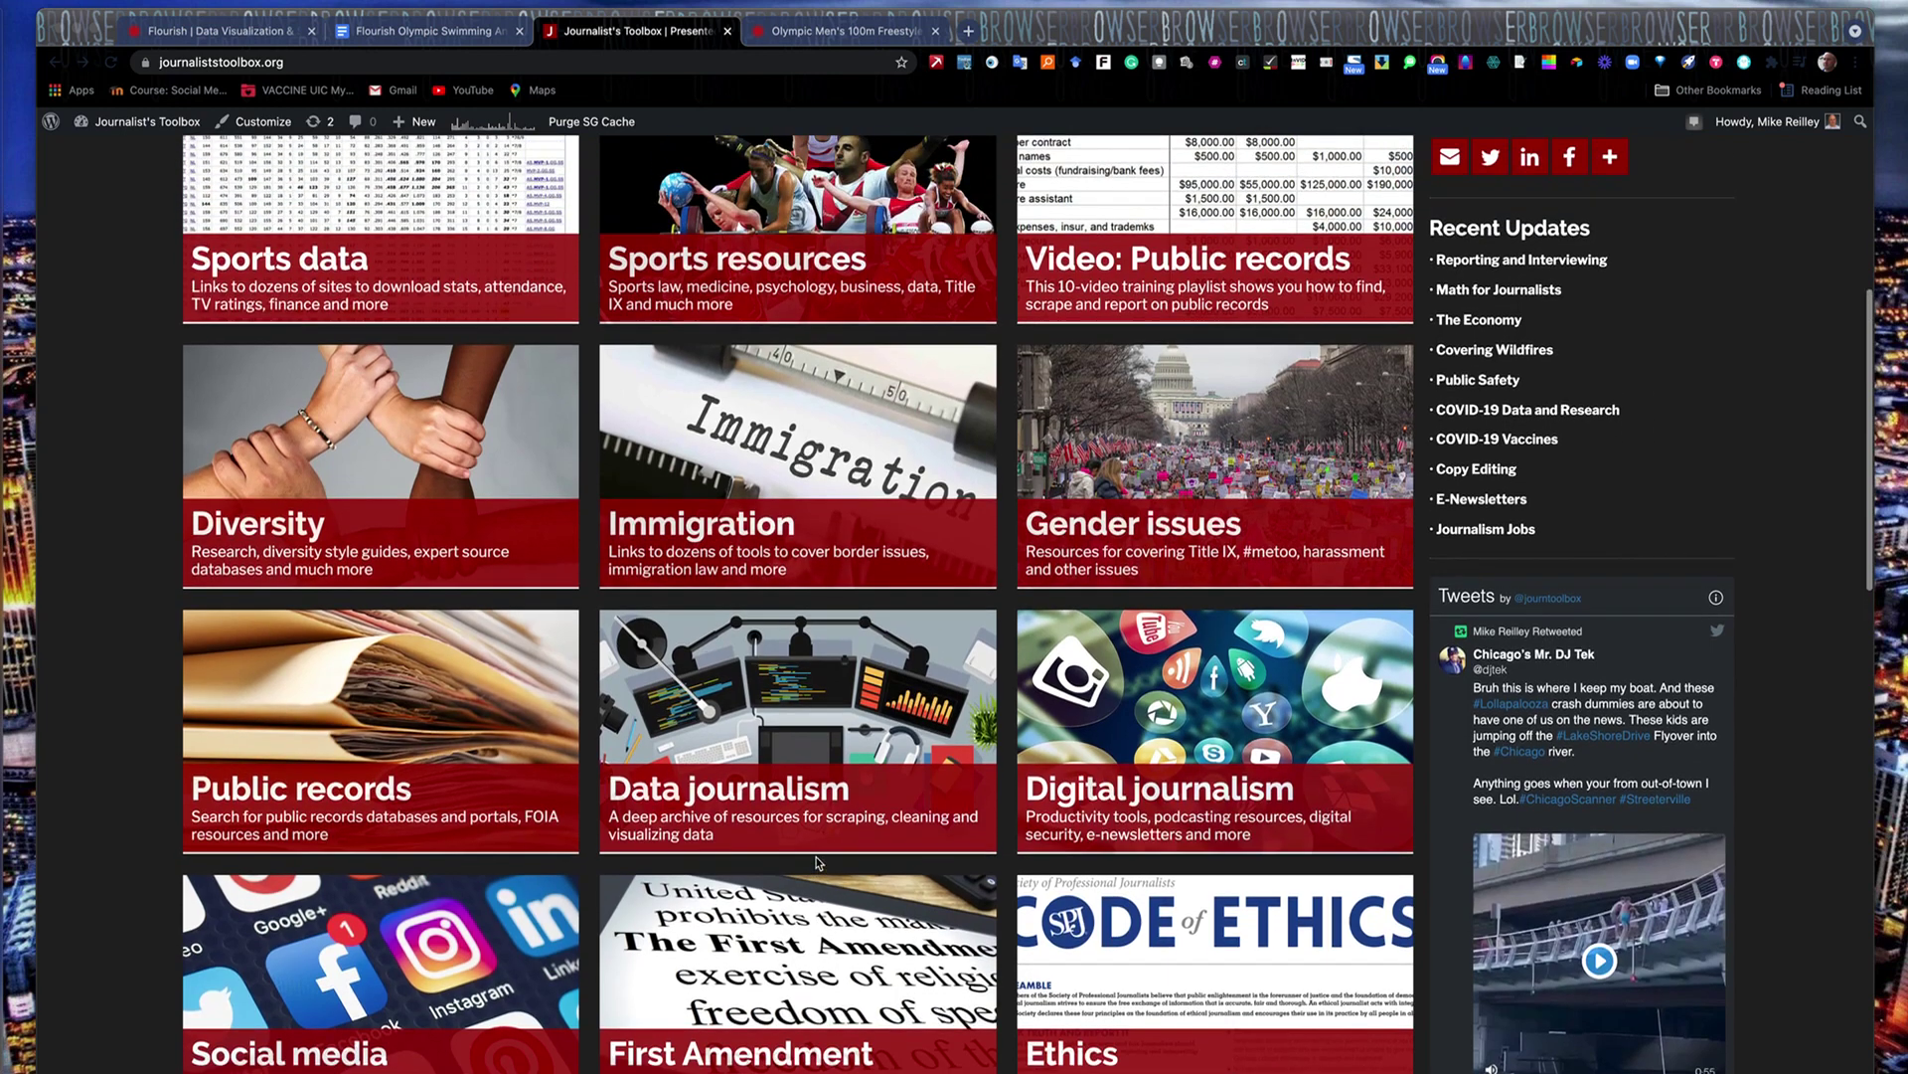
scroll(818, 863, up, 3)
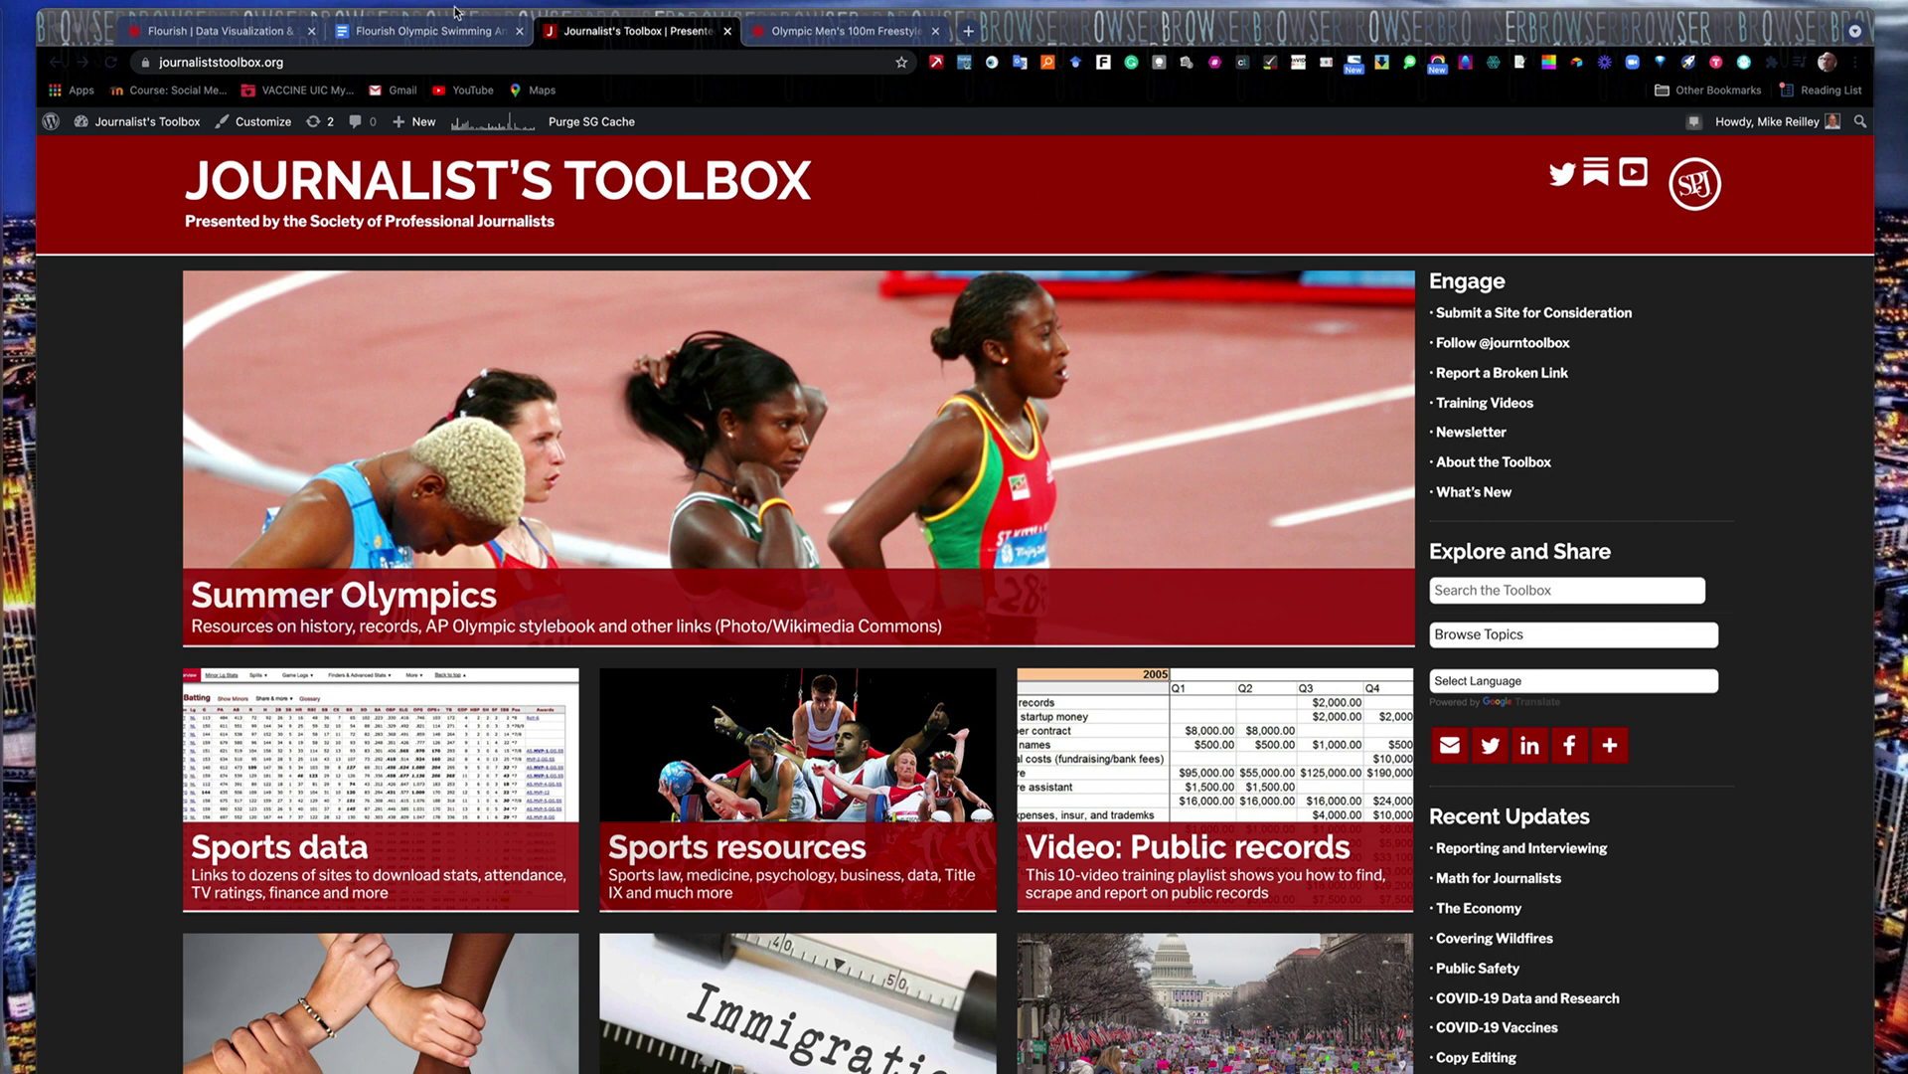
View the Flourish Olympic Swimming Animation instructions, then replay the published Olympic Men's 100m Freestyle animation
click(387, 38)
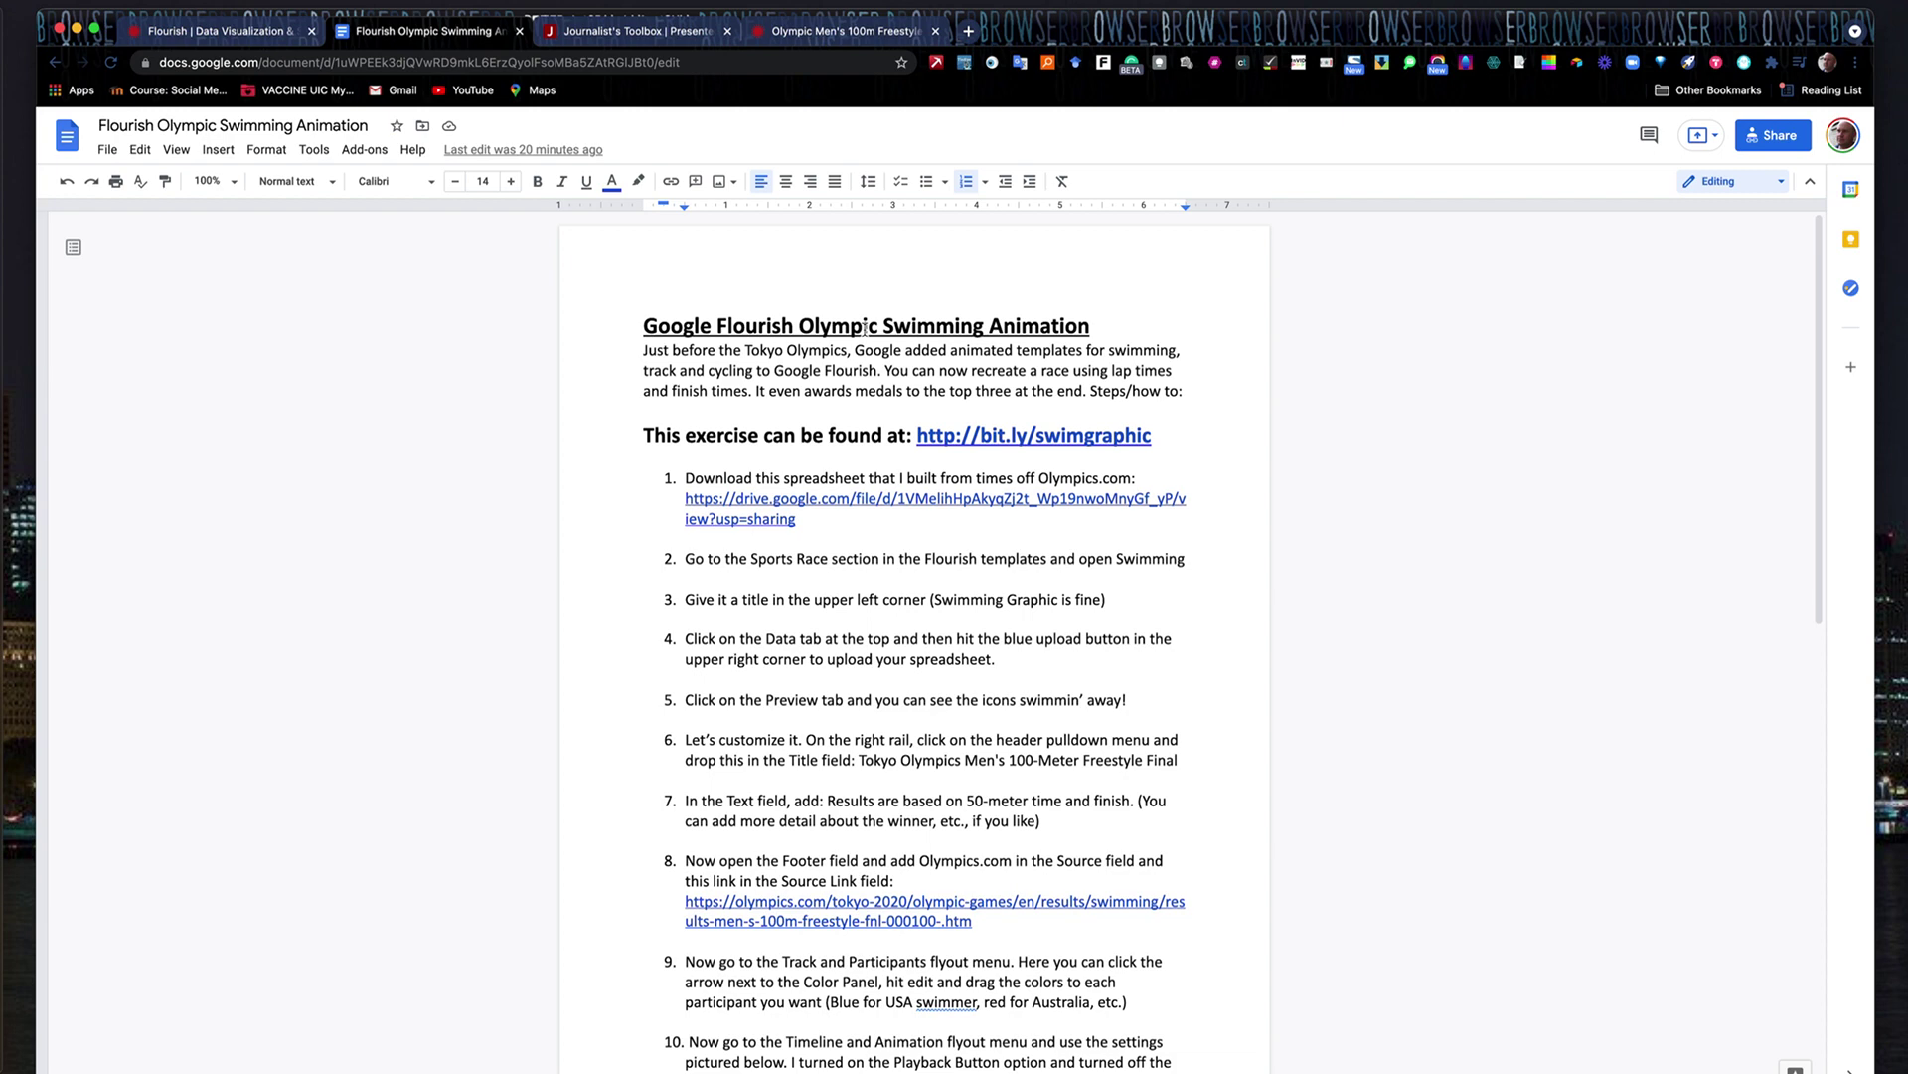
click(853, 31)
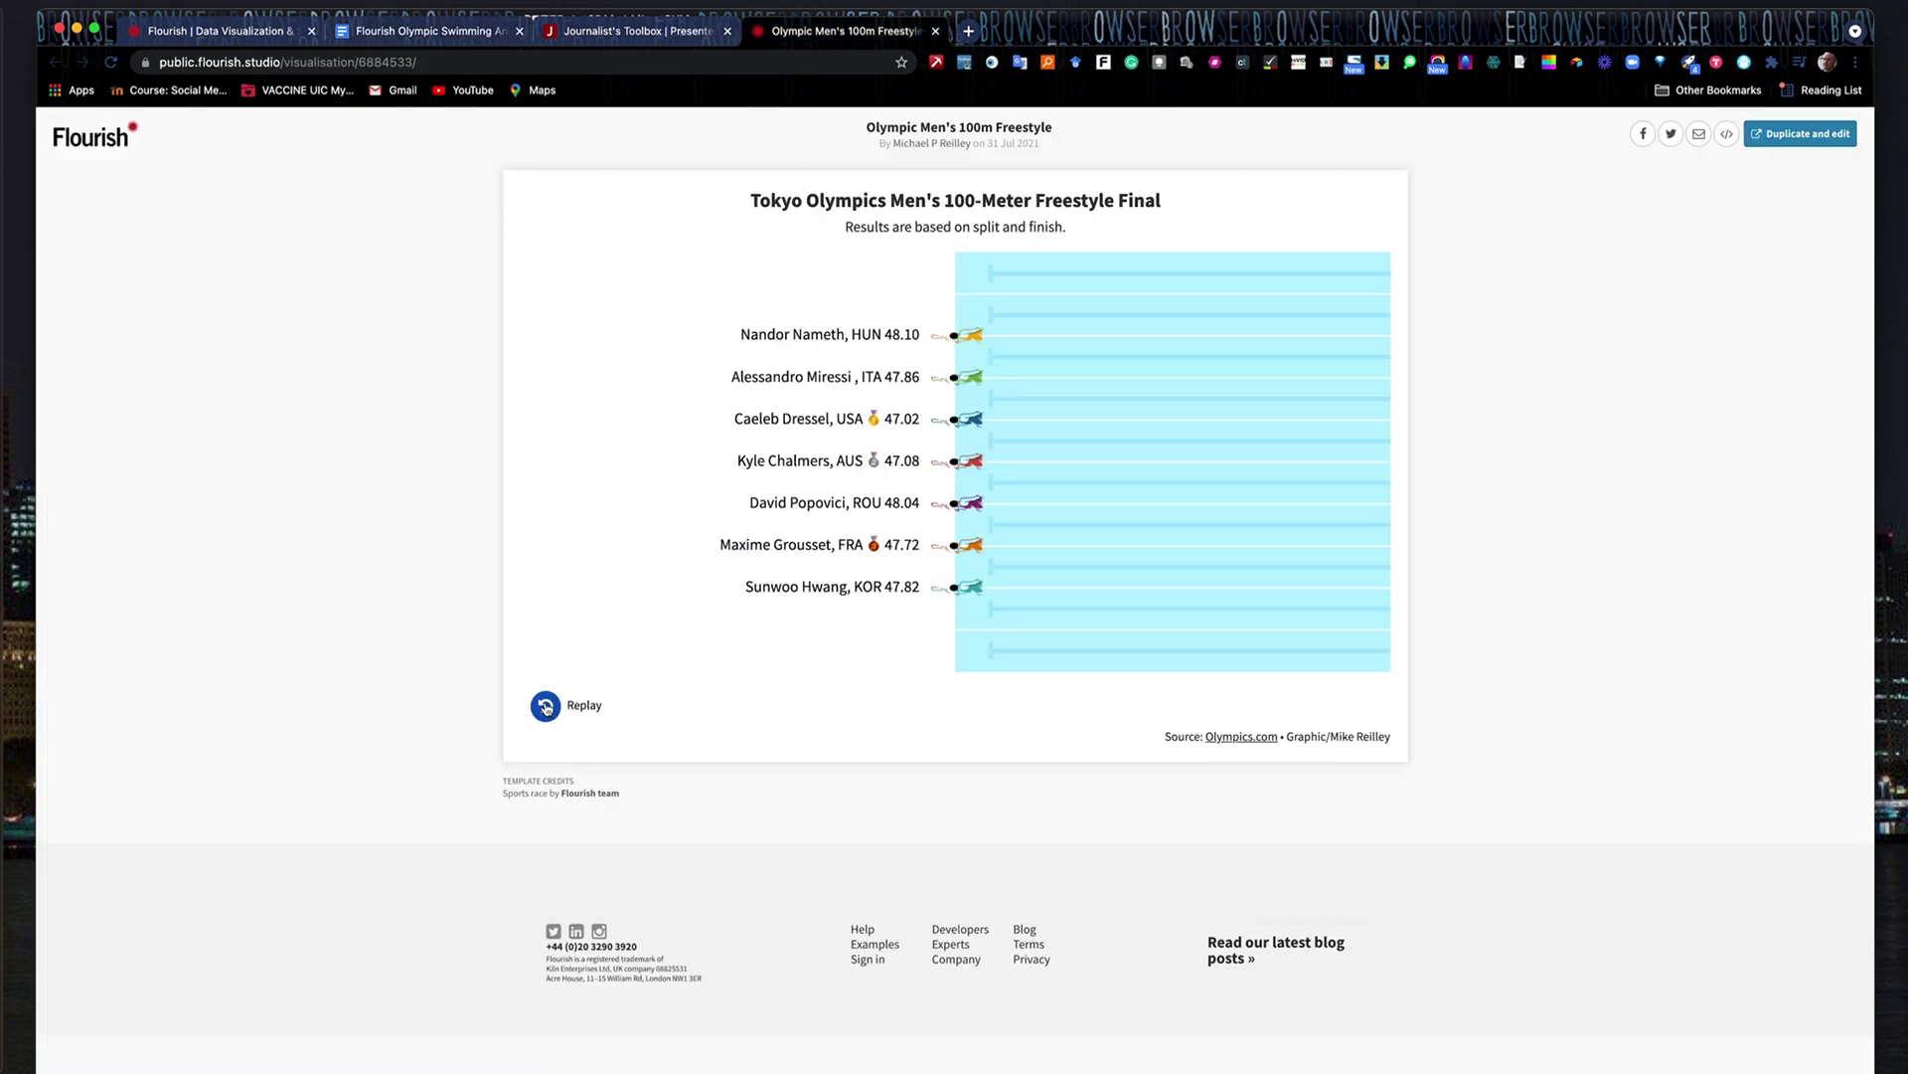
click(546, 710)
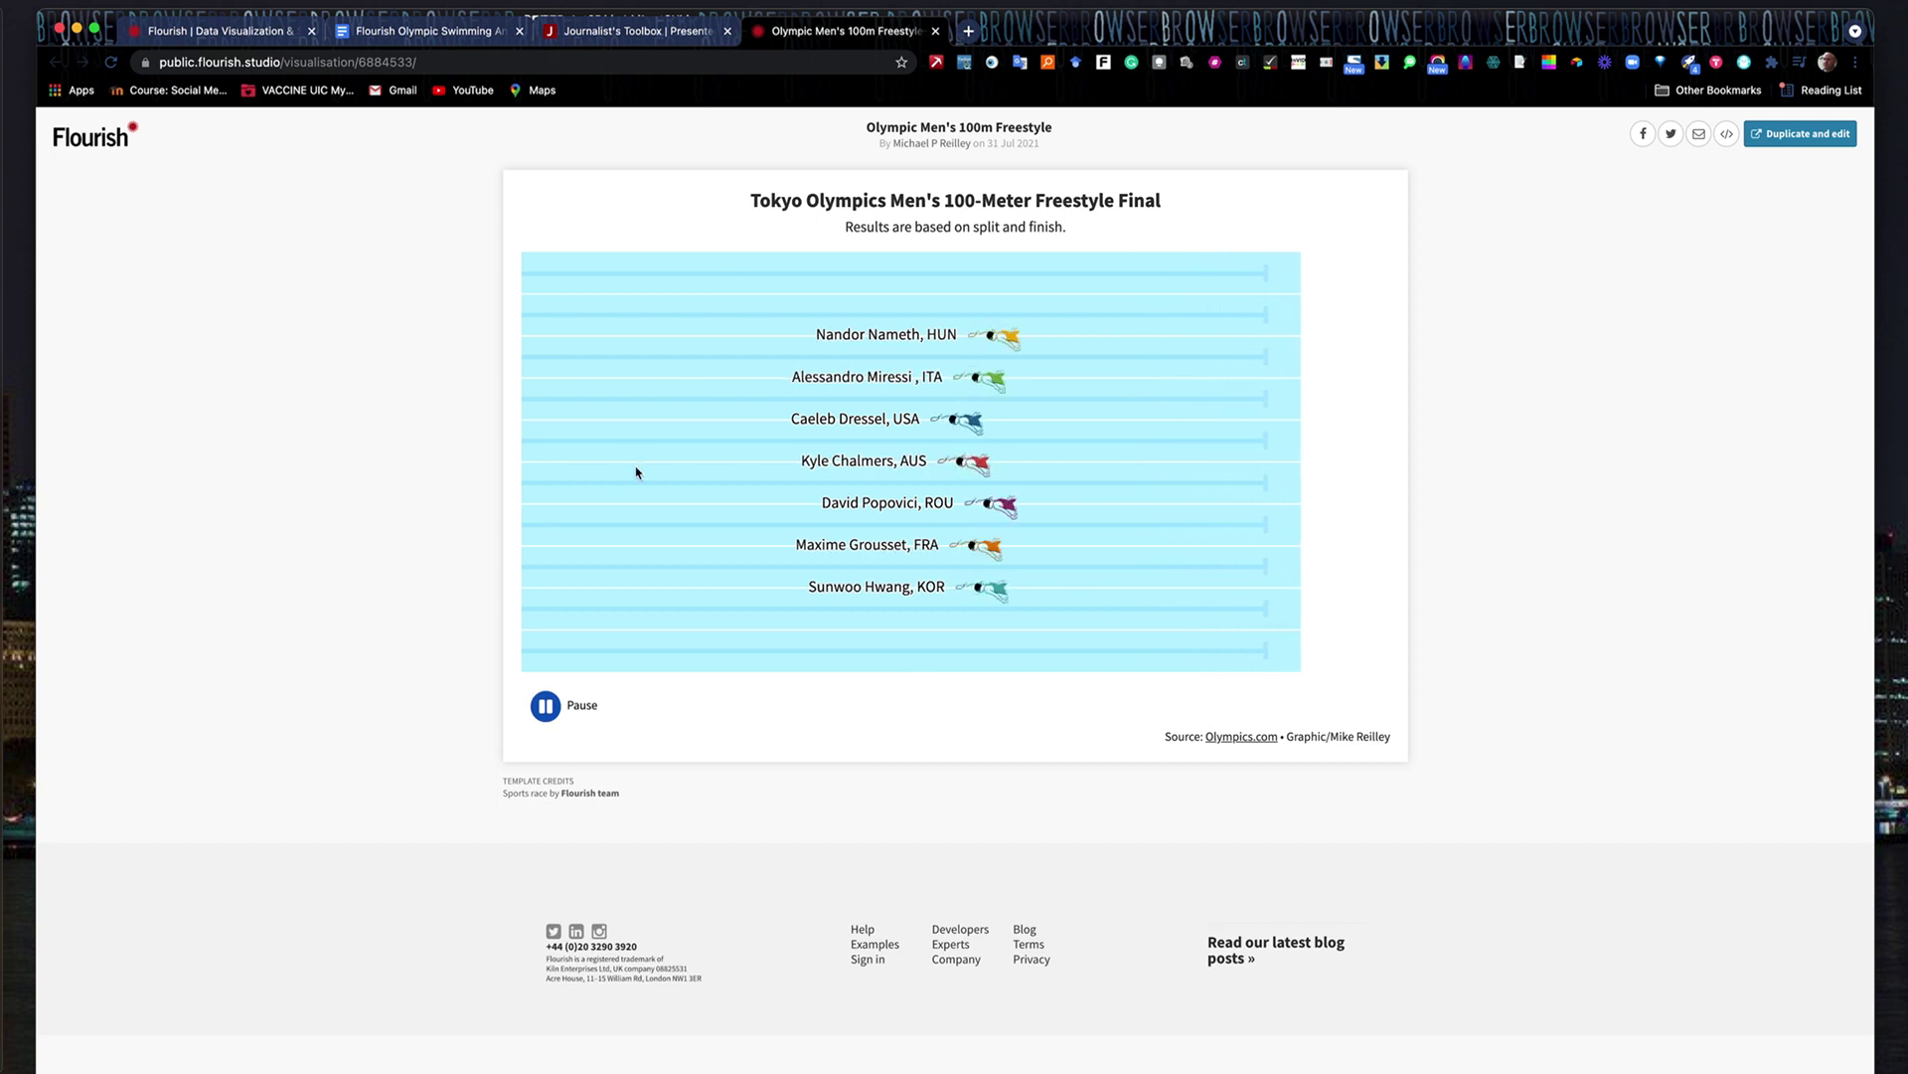
click(463, 34)
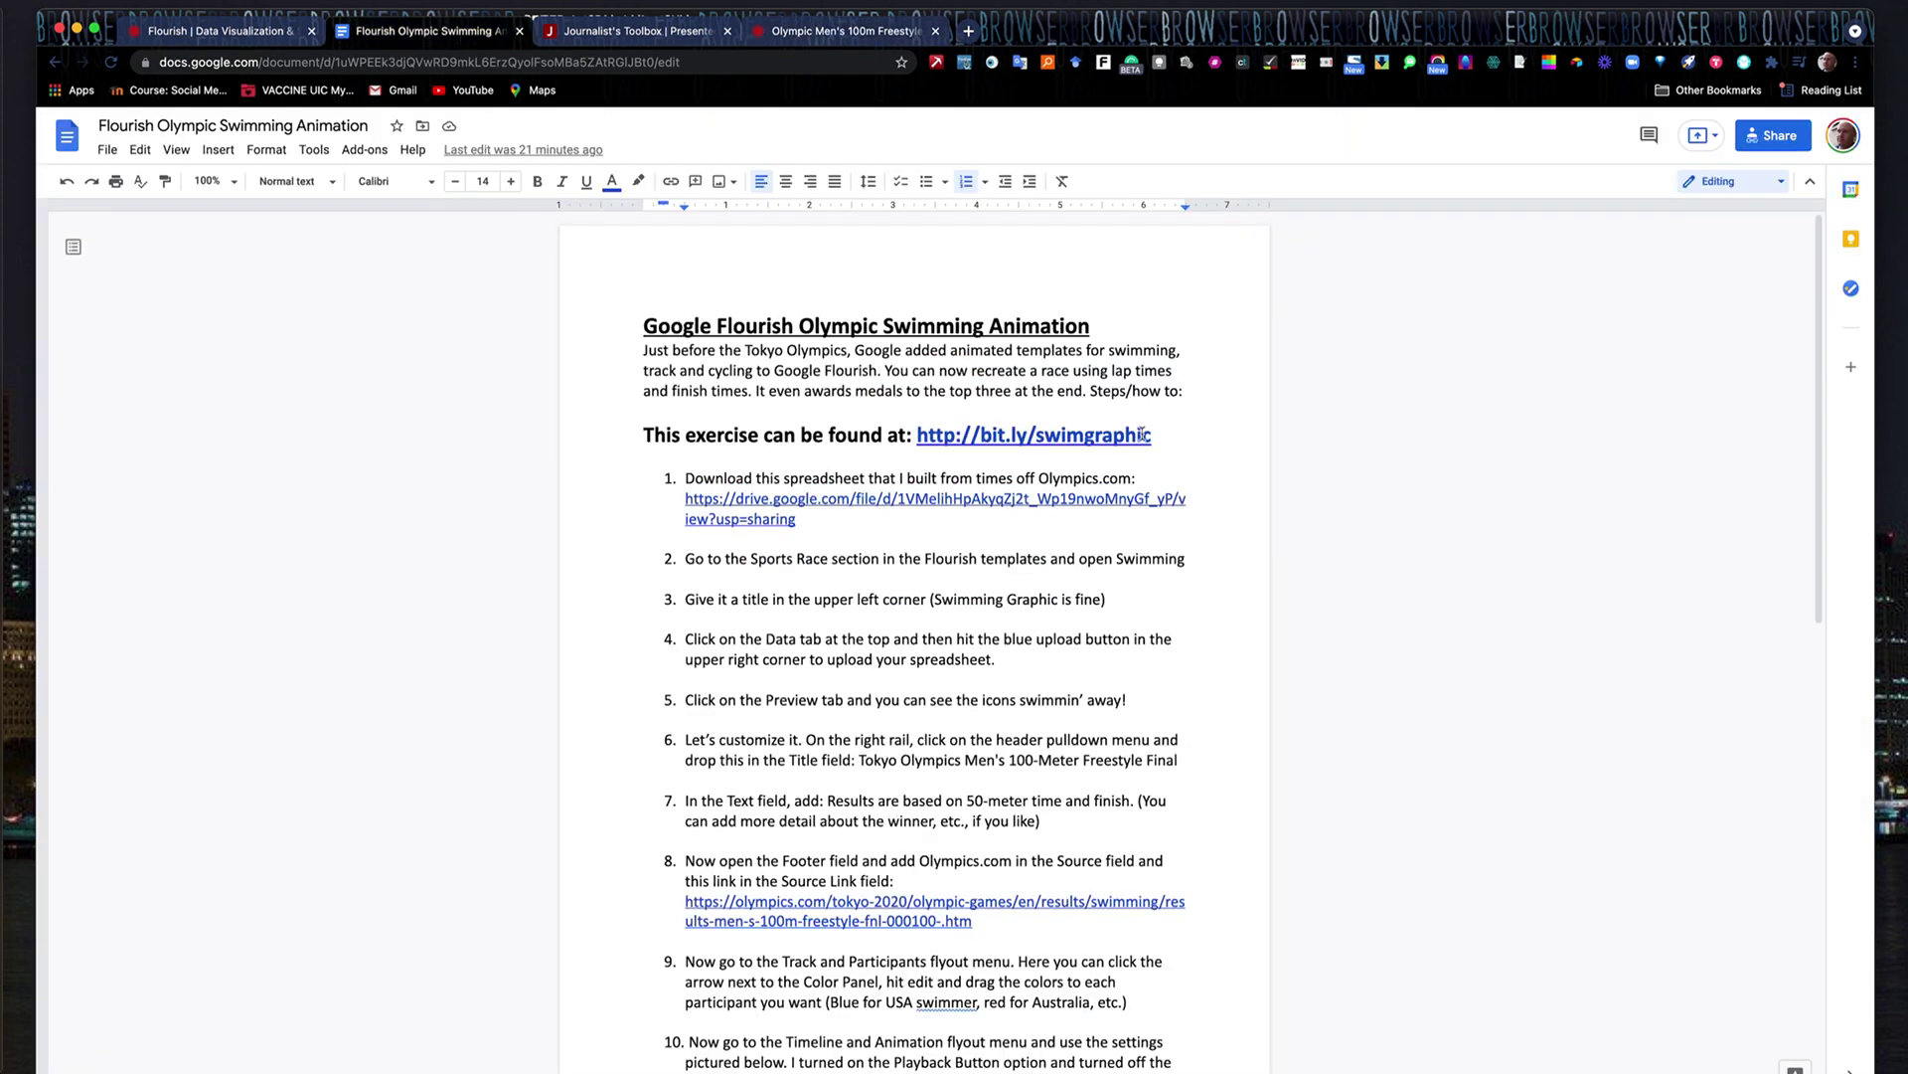
drag(1163, 437, 918, 434)
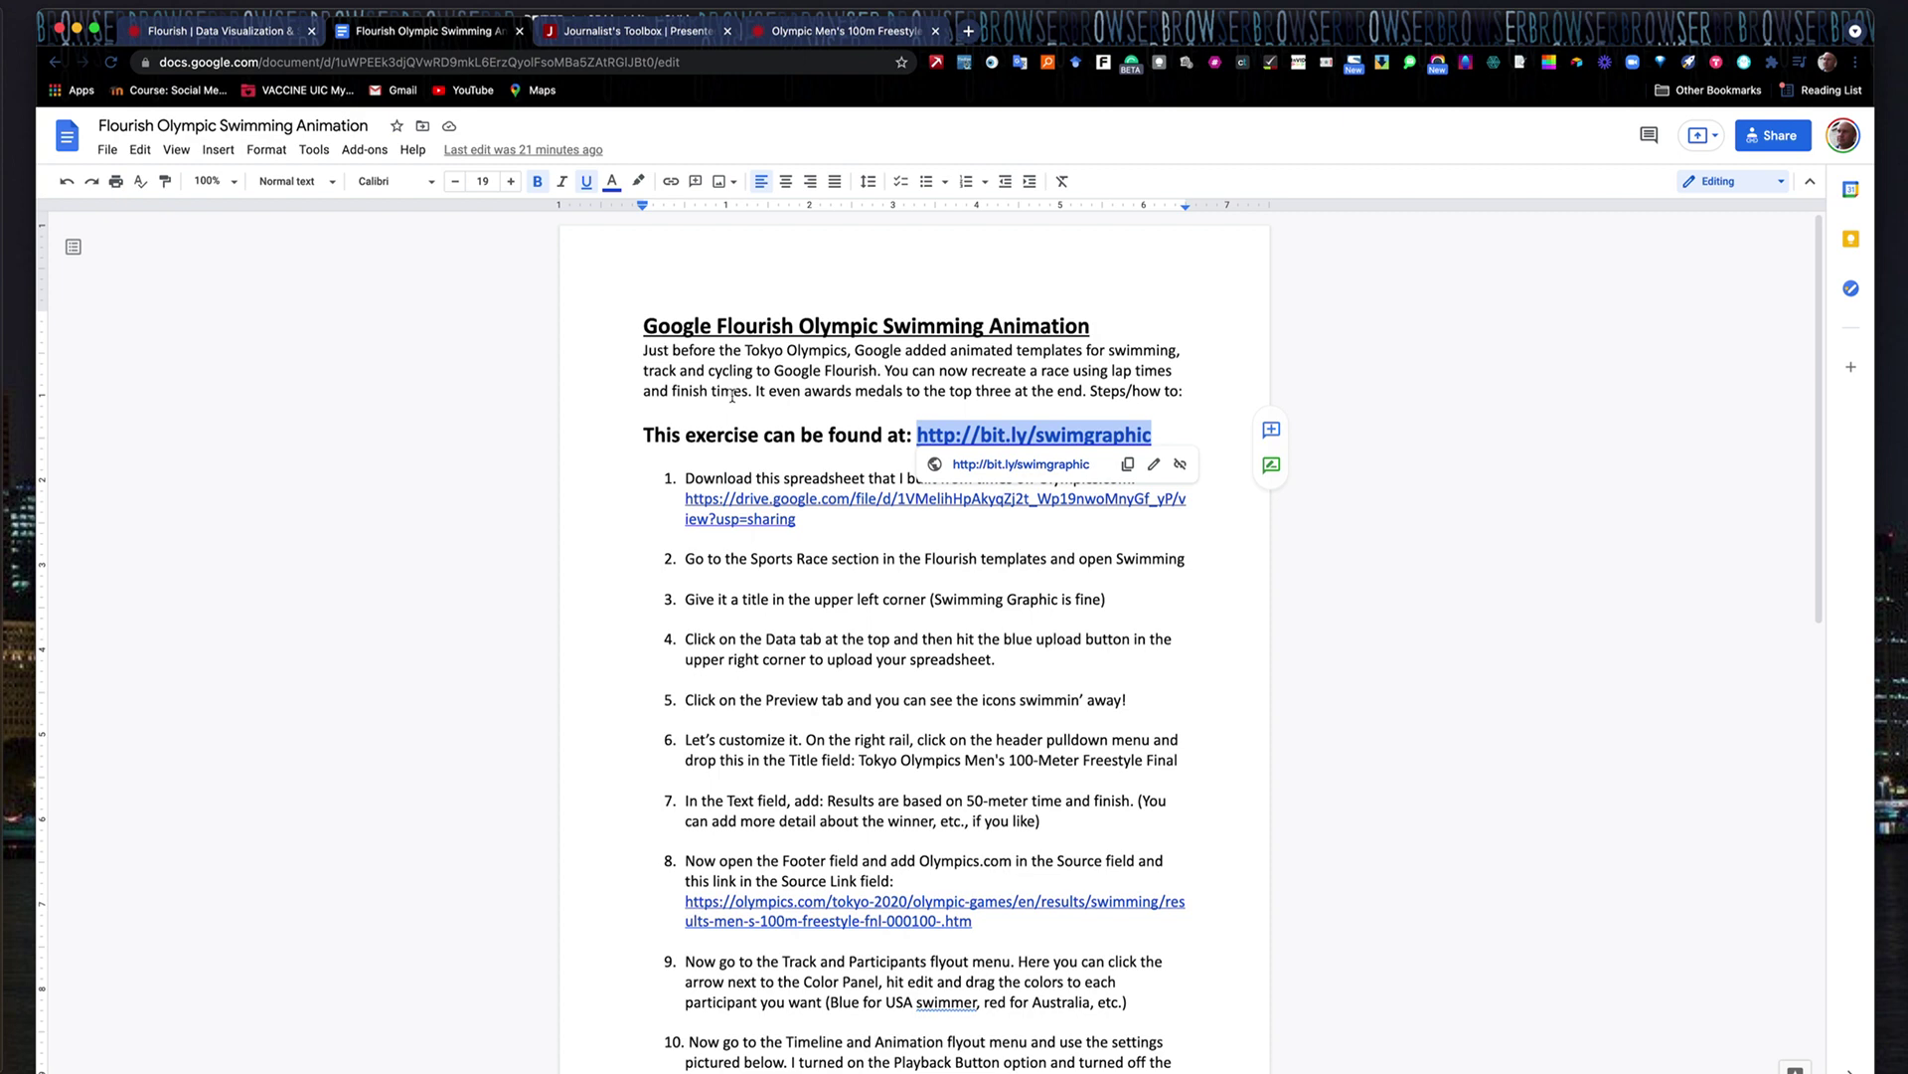
scroll(733, 395, down, 3)
scroll(733, 396, down, 1)
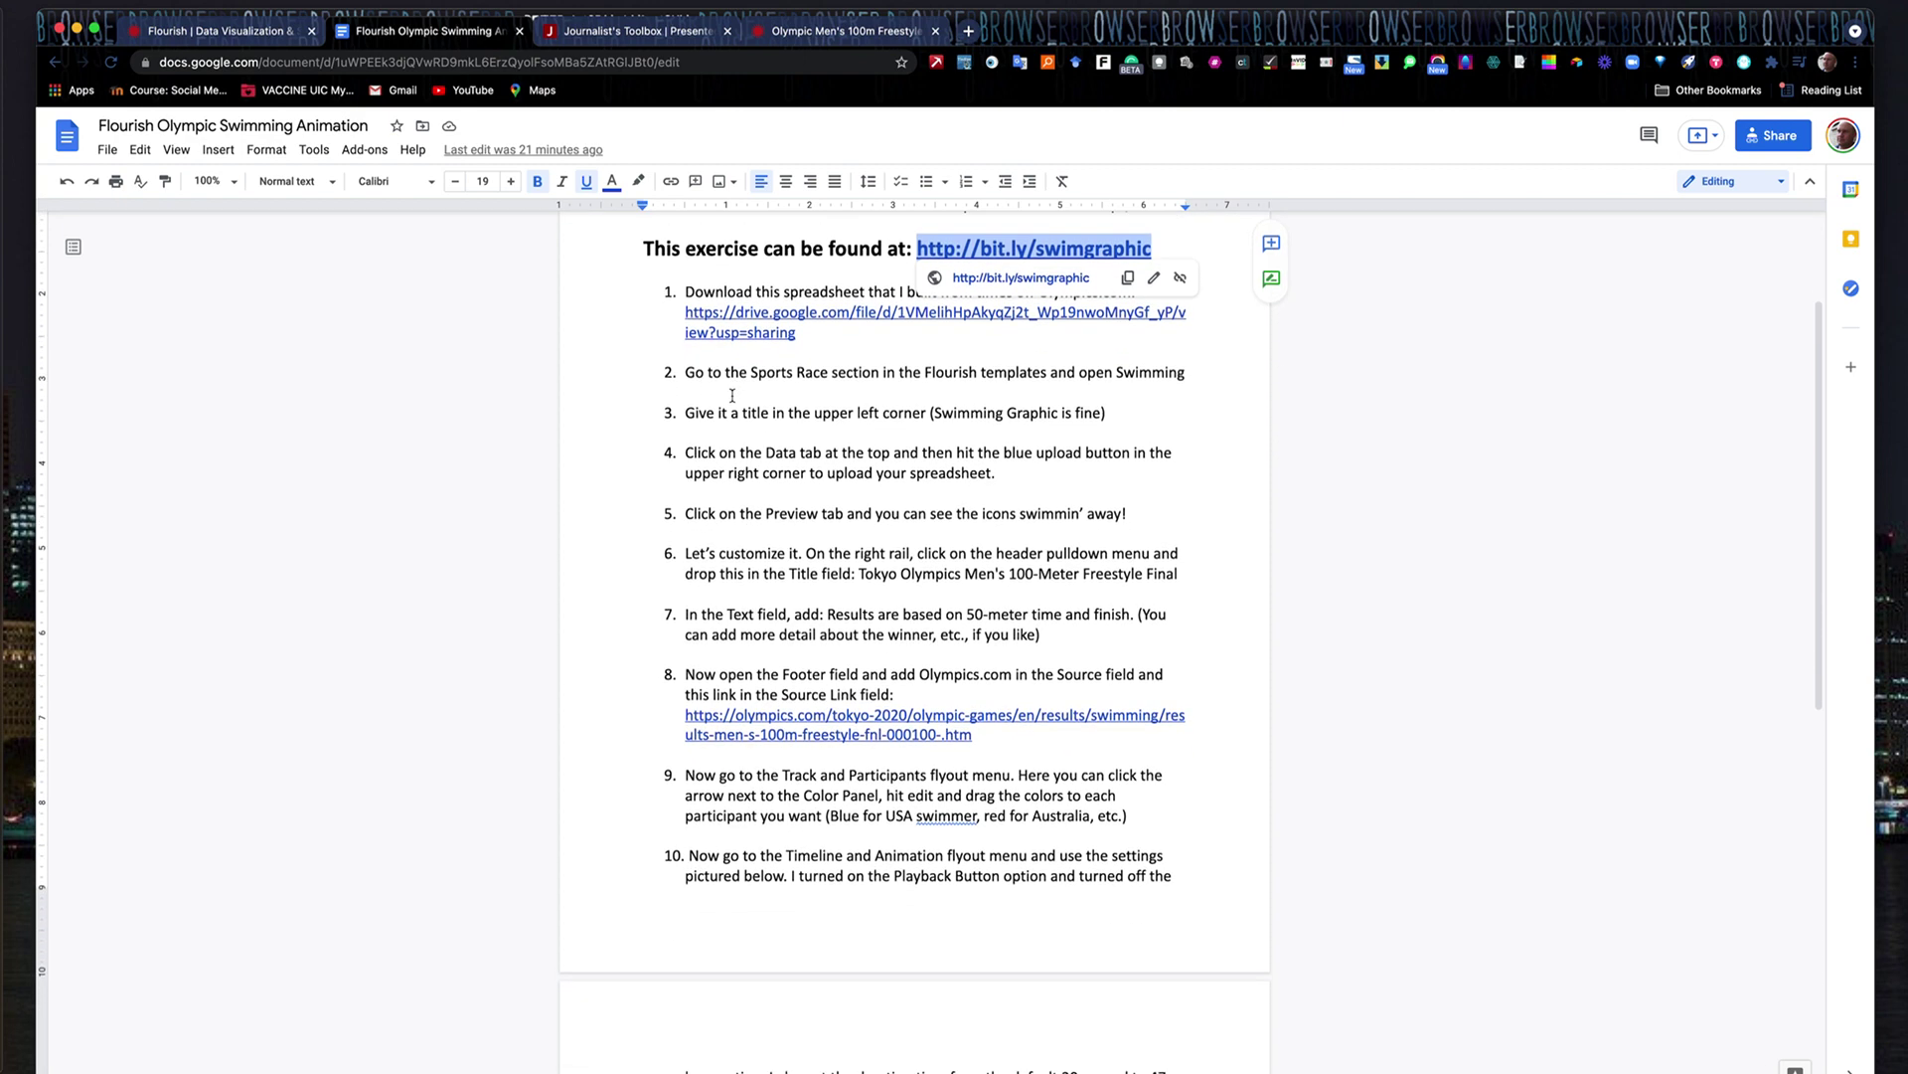
scroll(732, 396, up, 4)
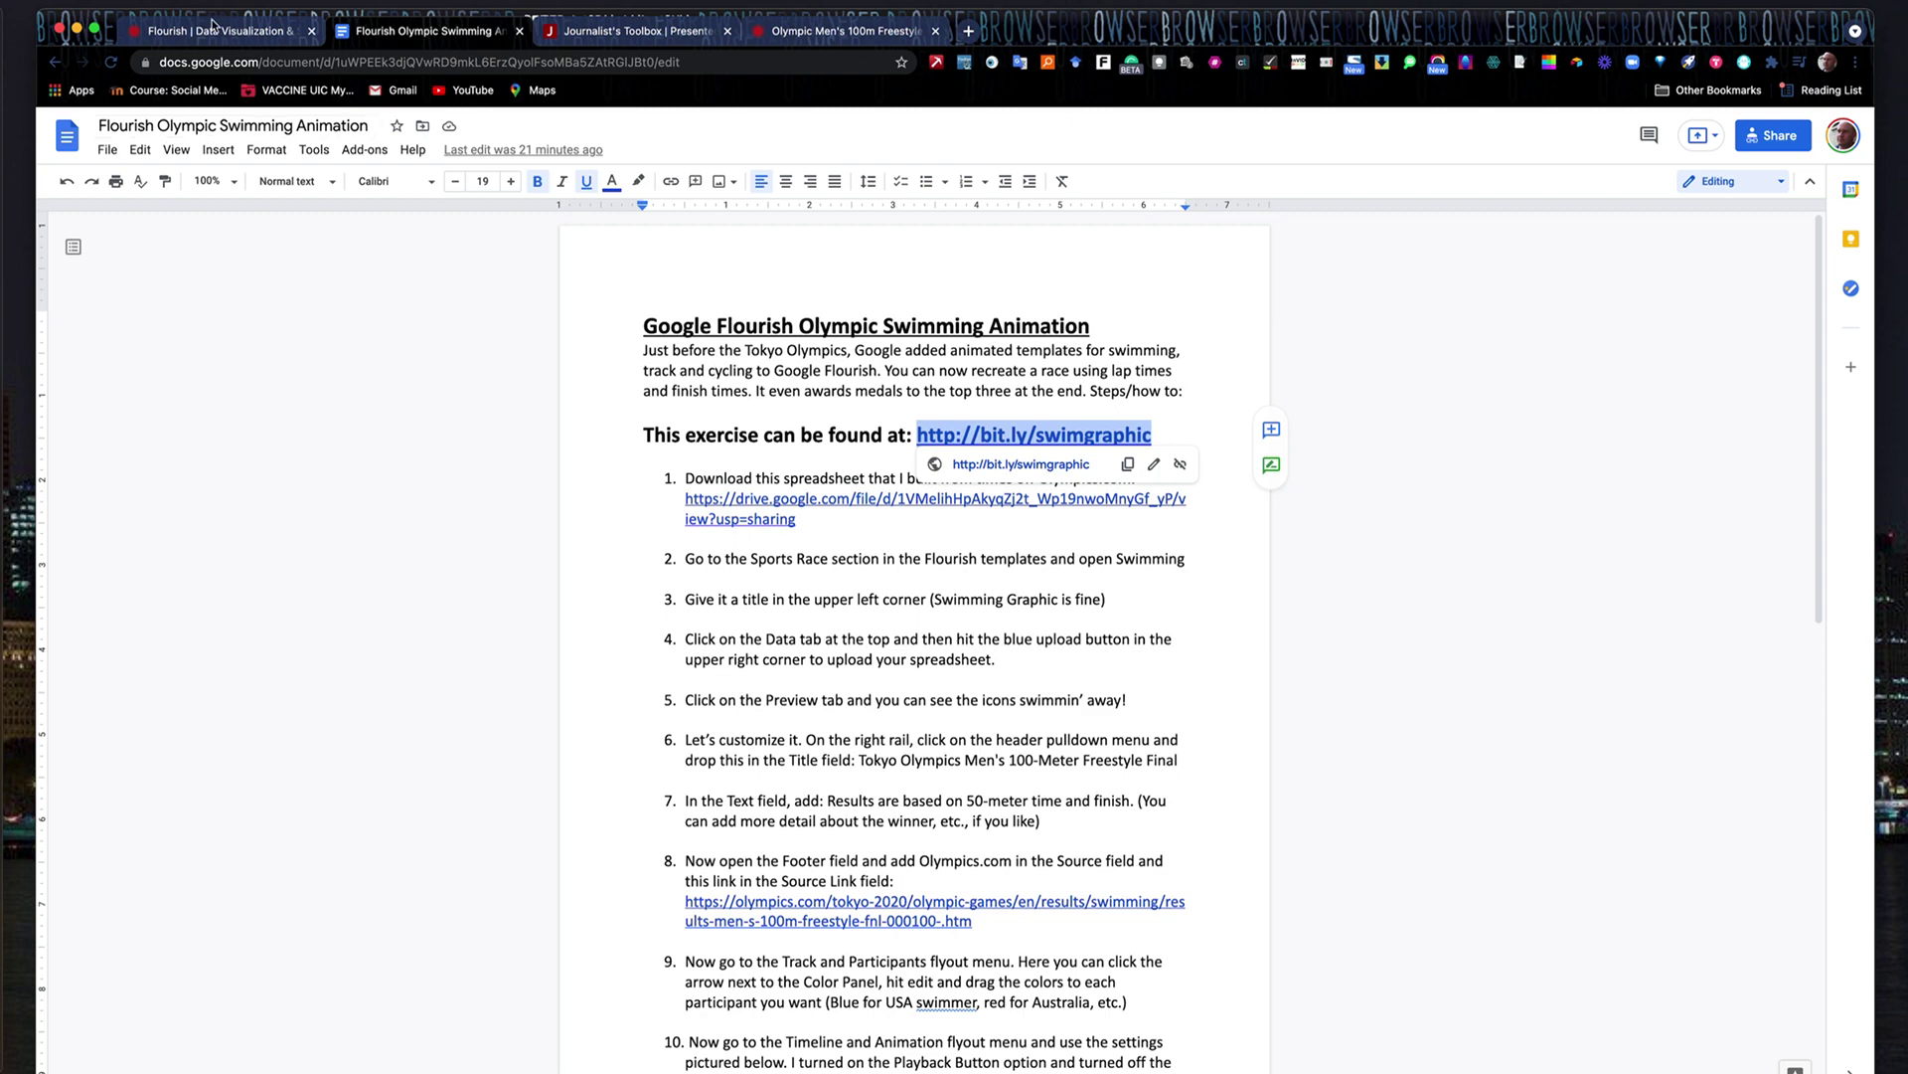
Switch to the Flourish site, sign in and start a new visualisation
click(212, 25)
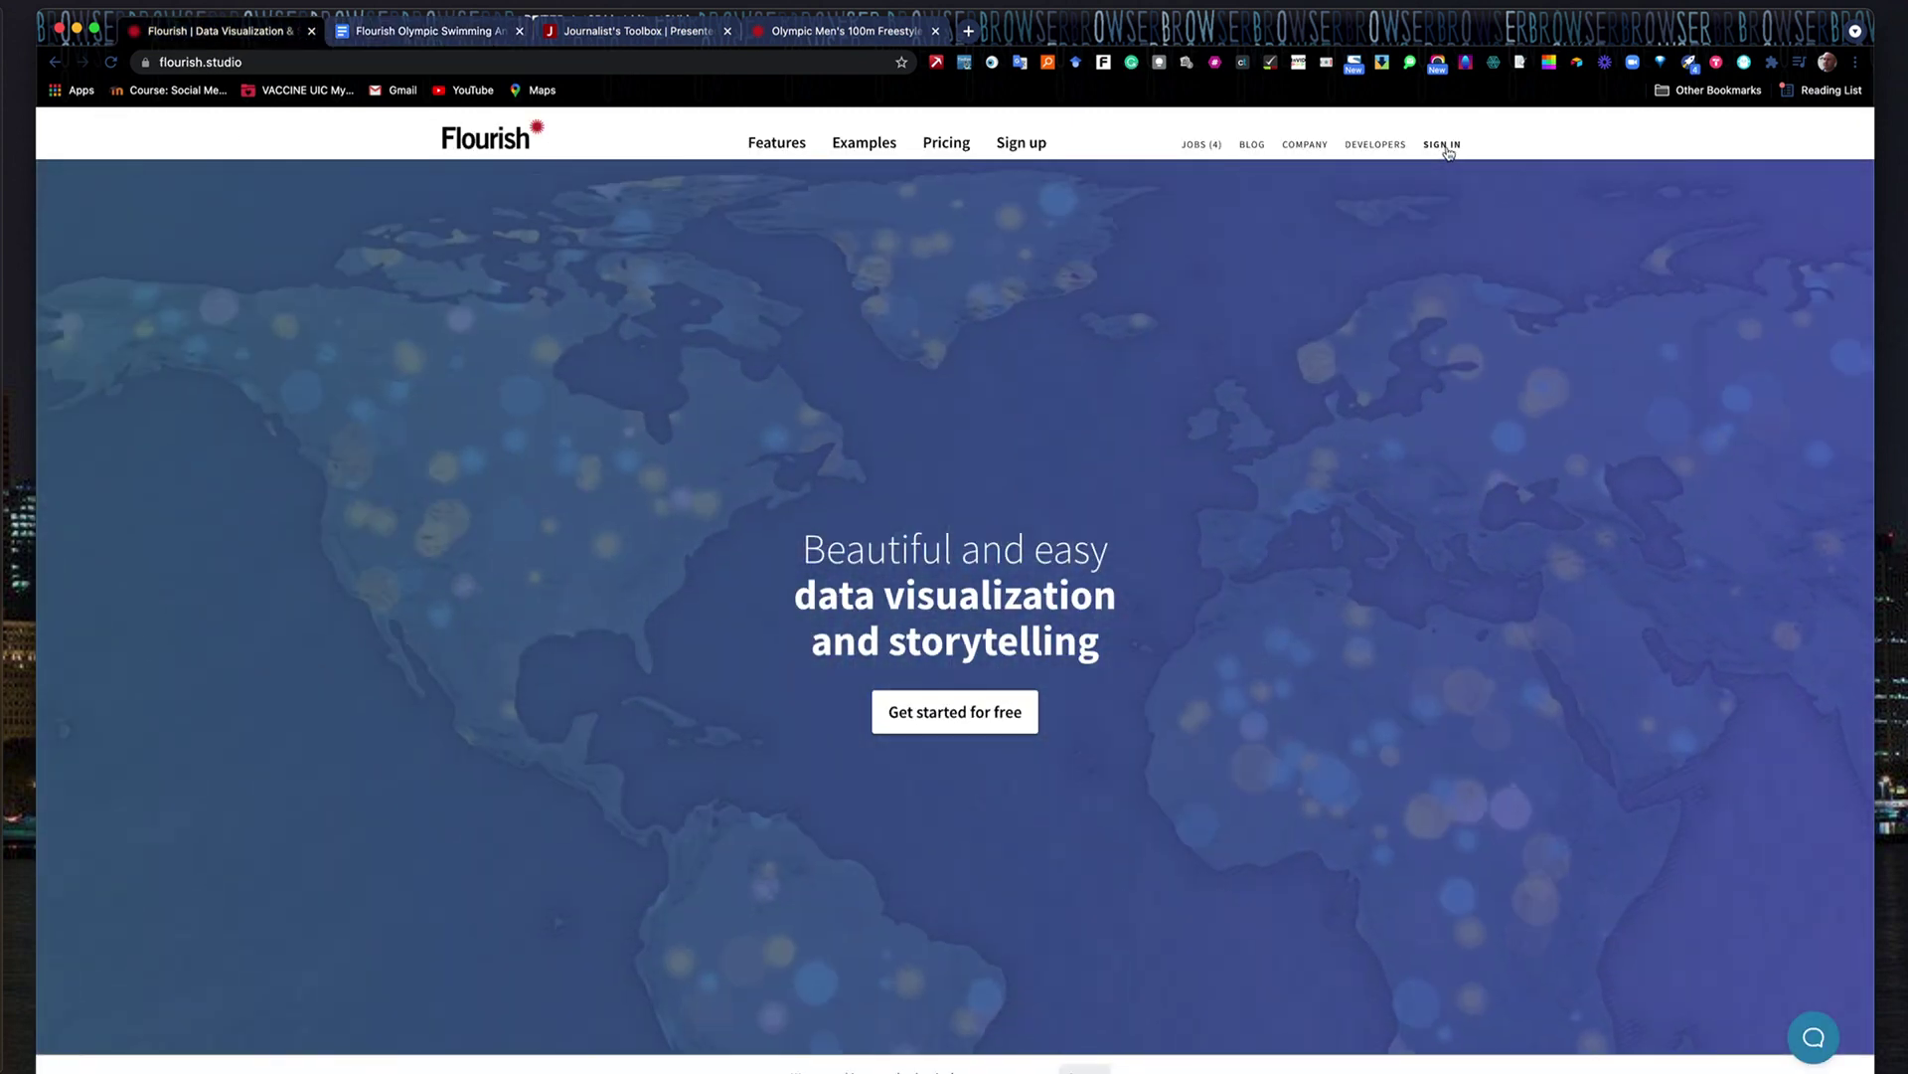
click(1443, 145)
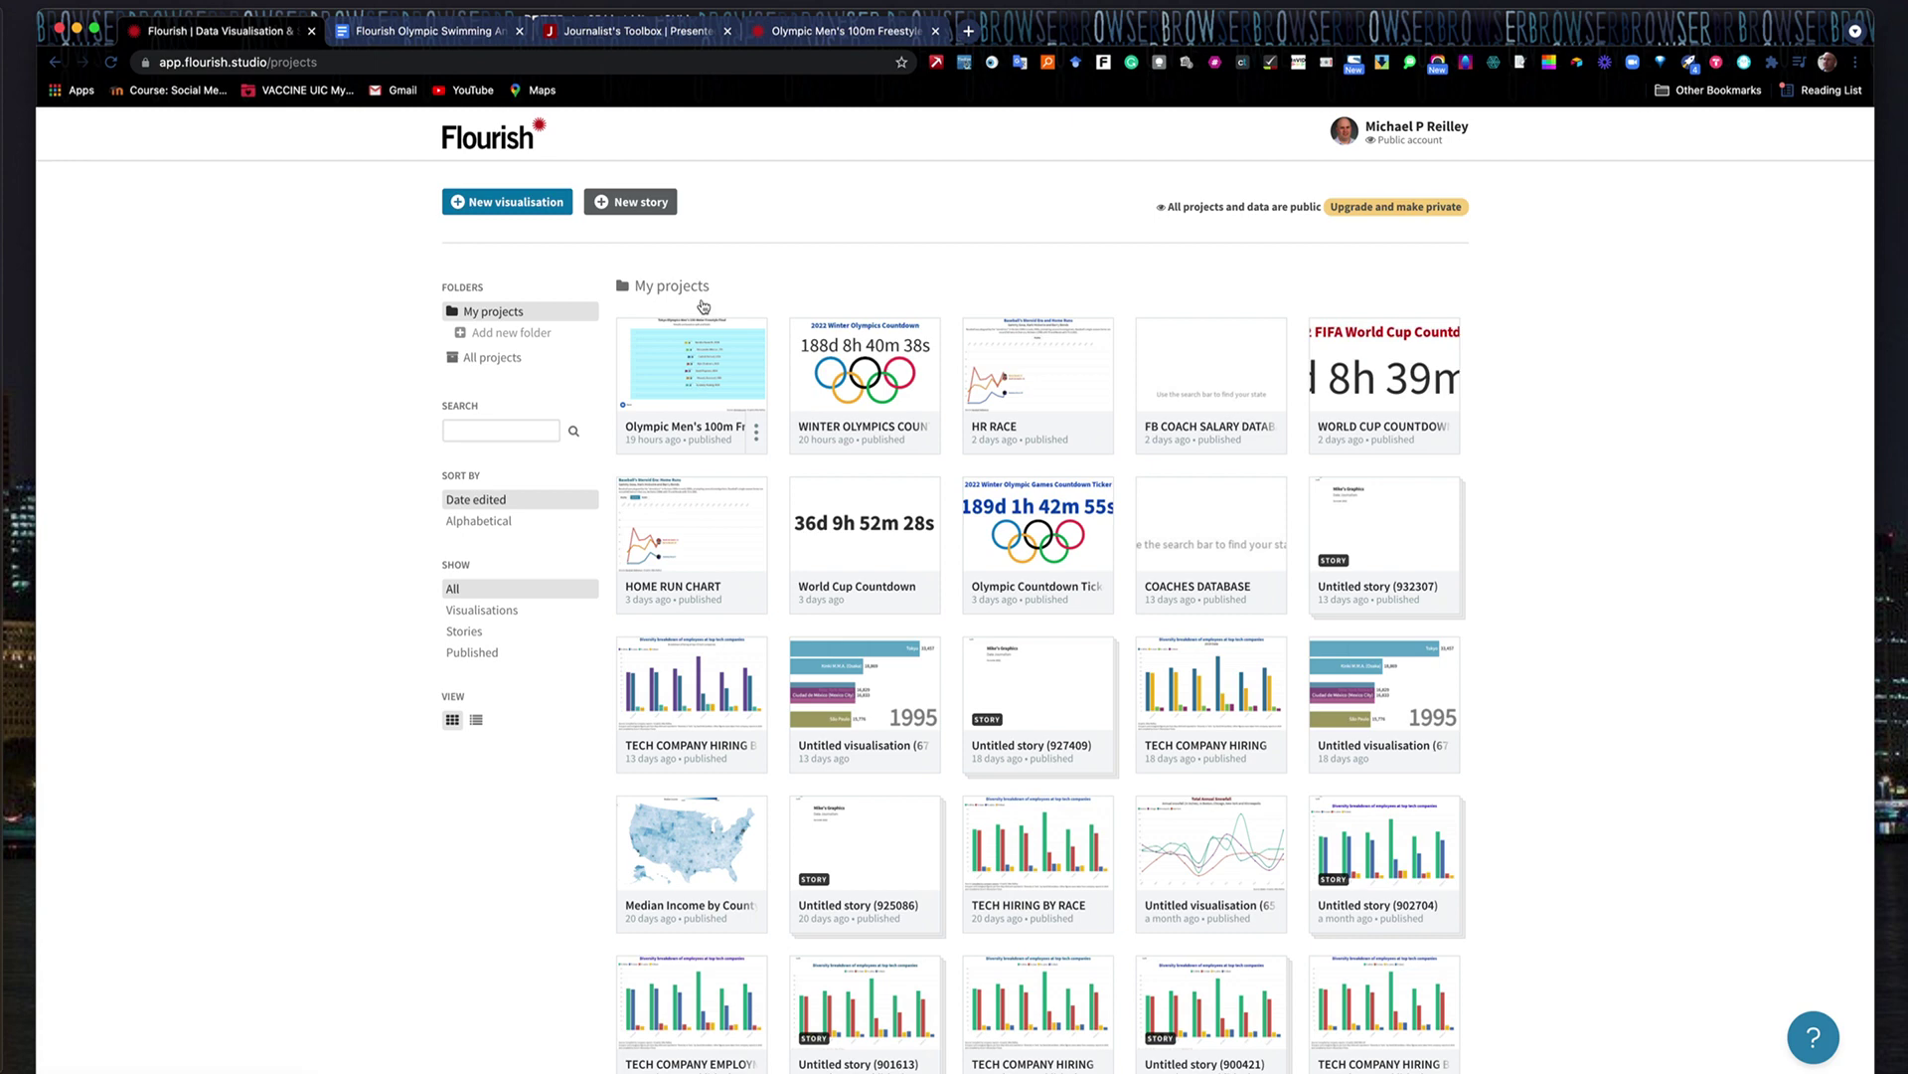
click(516, 203)
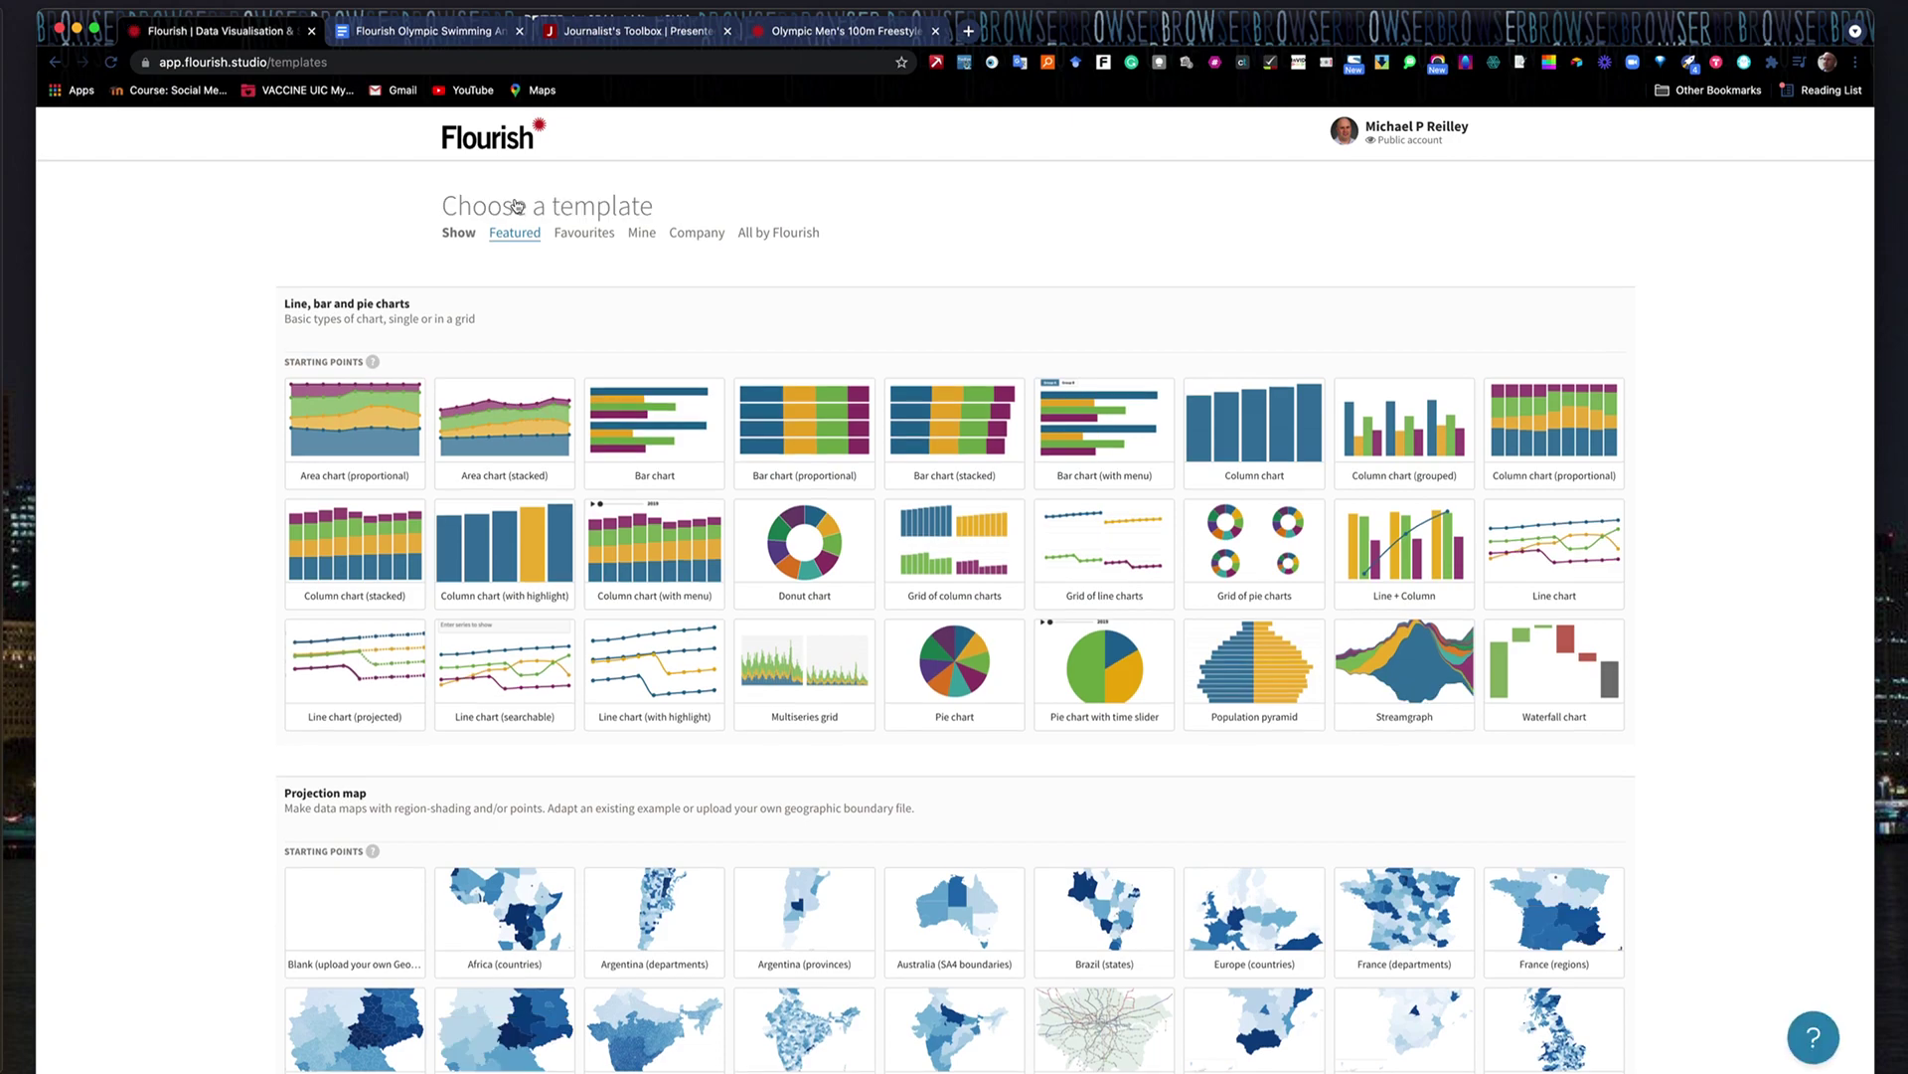
Create the visualisation from the Swimming starting point of the Sports race template and view its sample data
scroll(904, 756, down, 10)
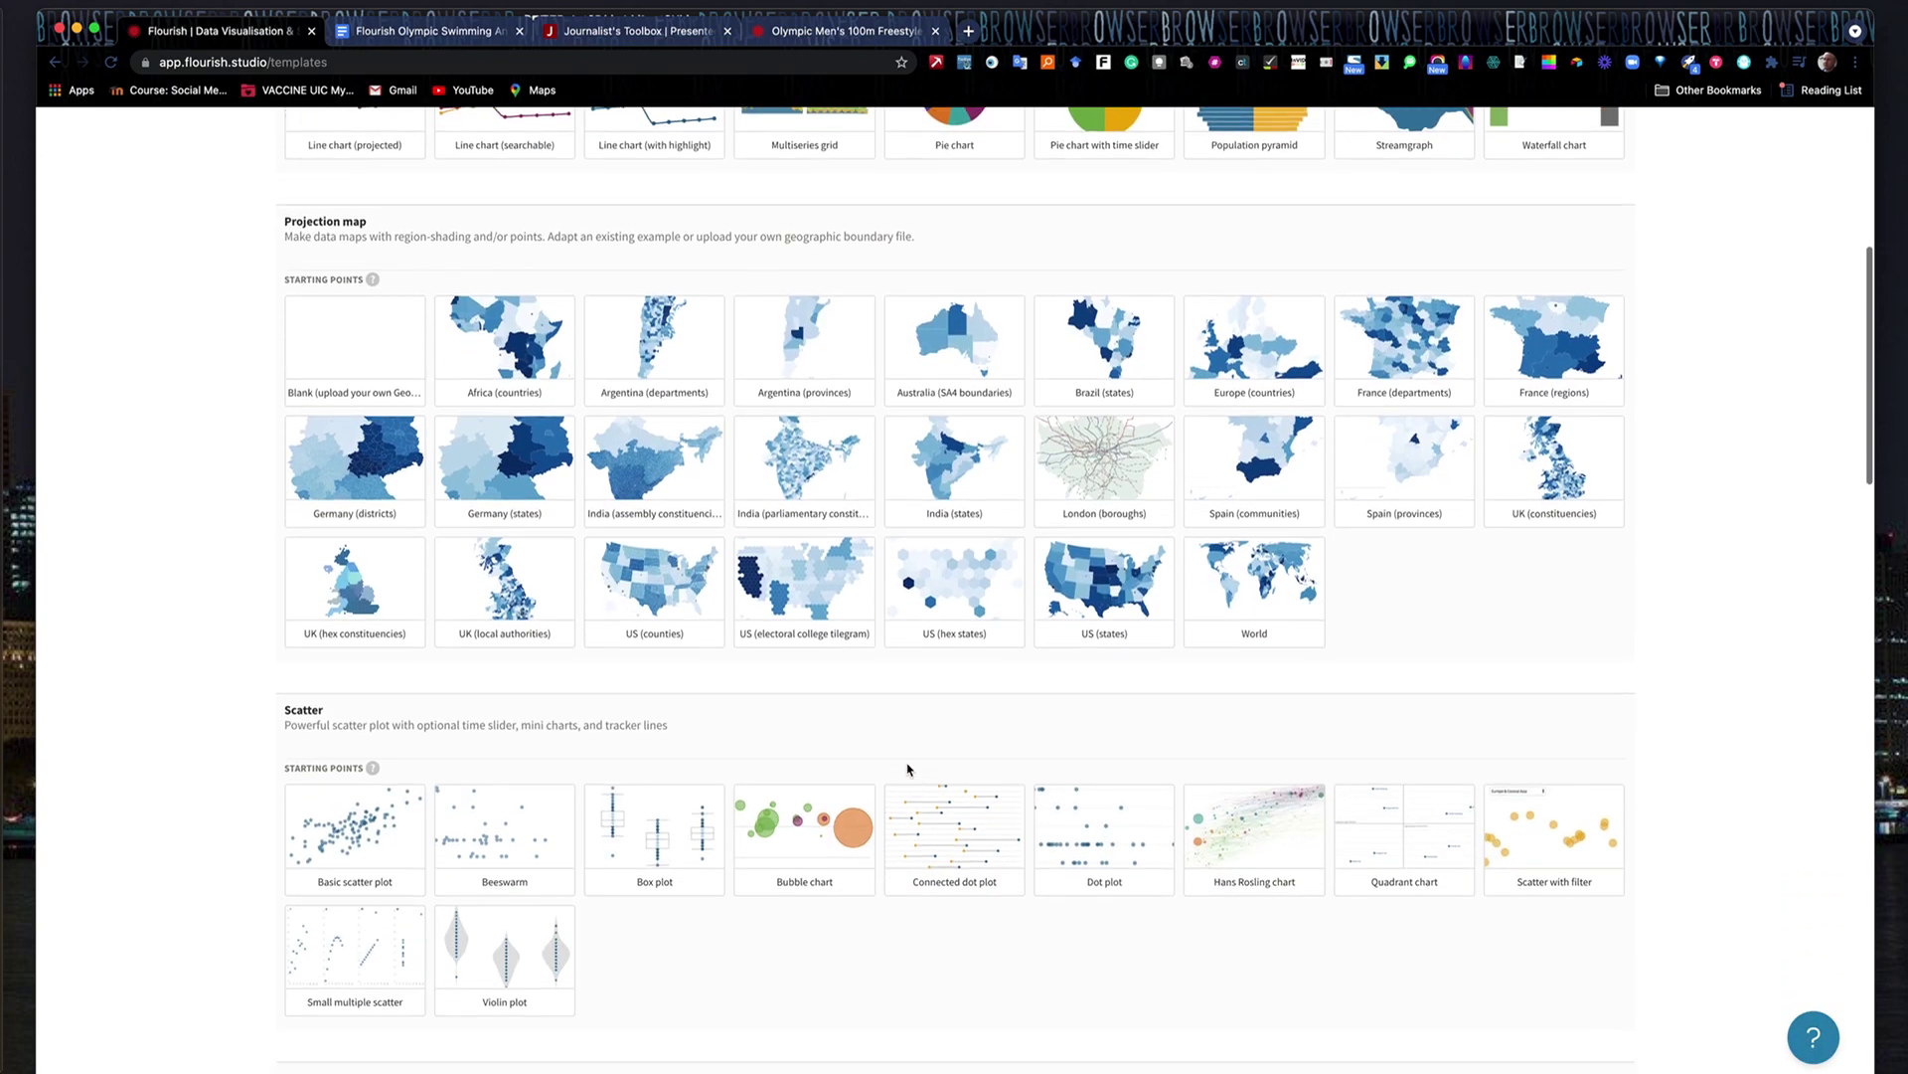
scroll(929, 536, up, 10)
scroll(1297, 813, down, 15)
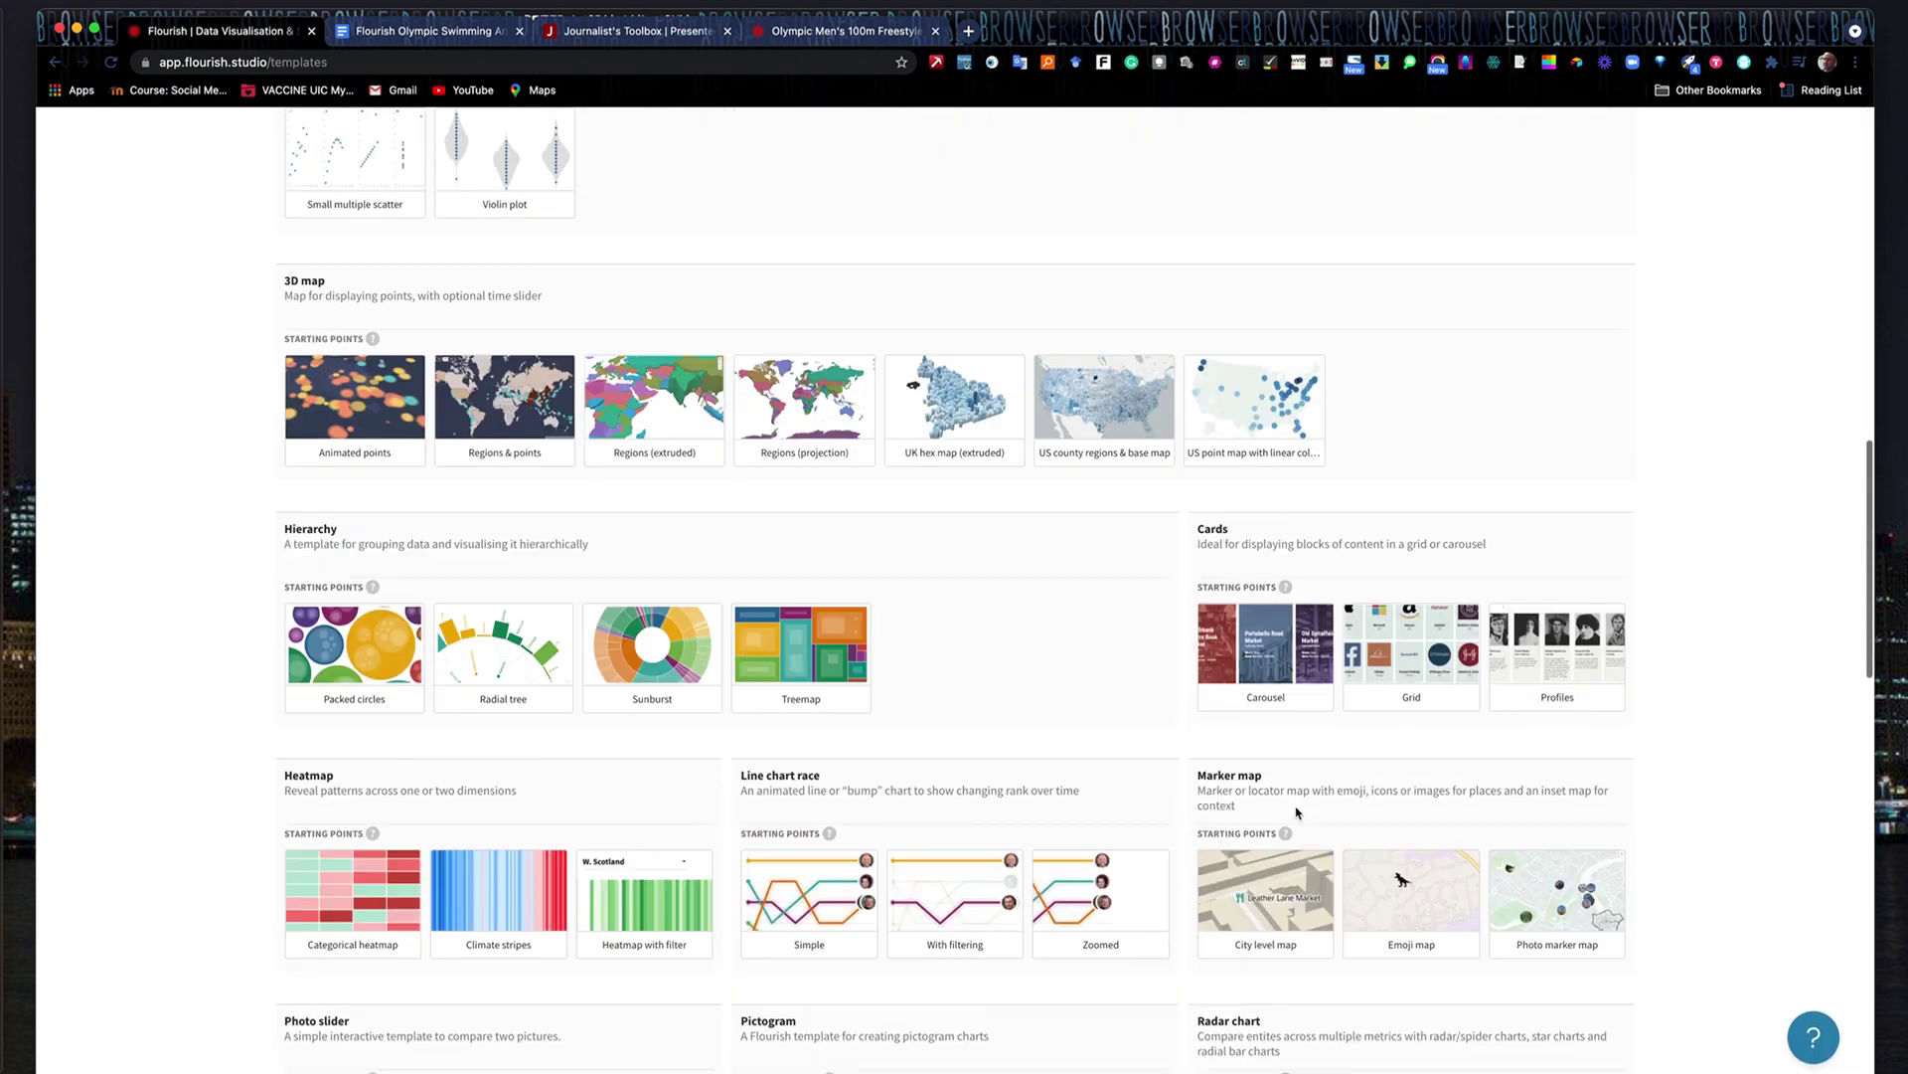
scroll(1297, 813, down, 6)
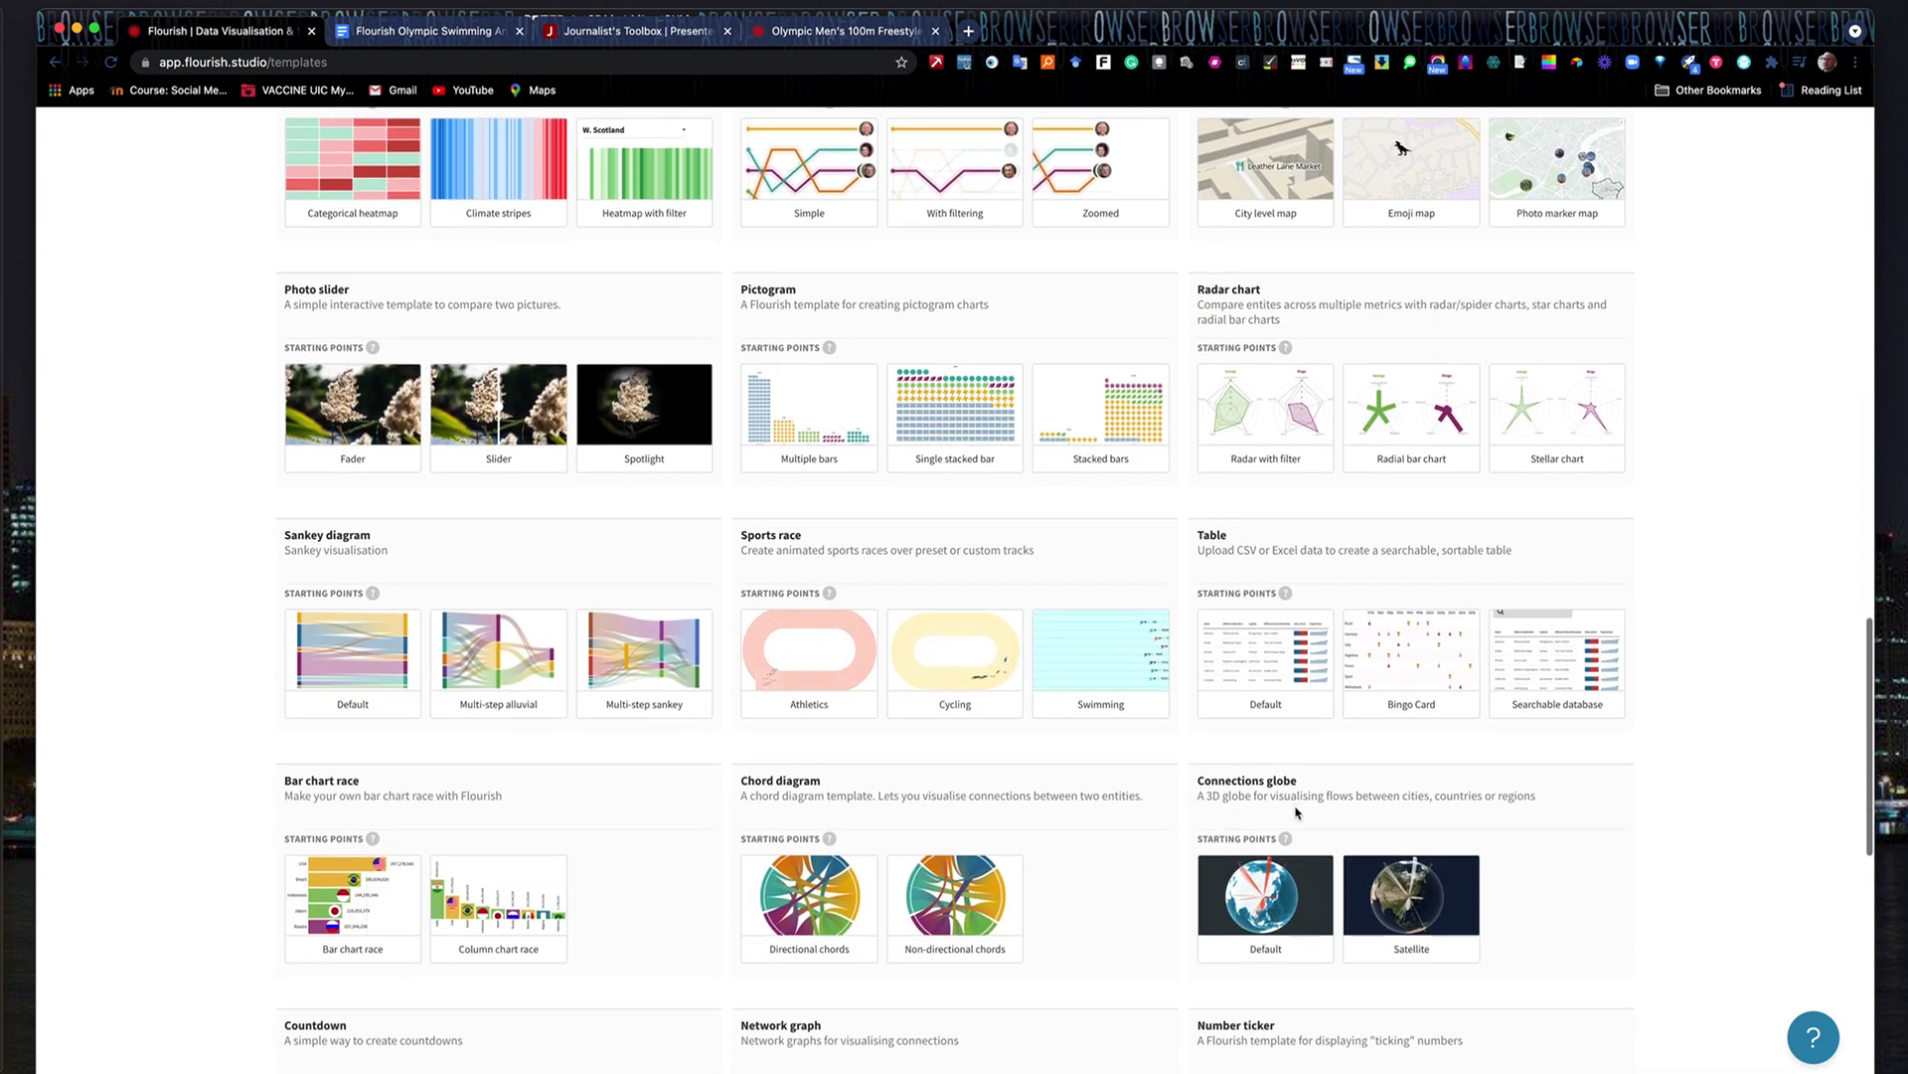
scroll(1297, 813, down, 2)
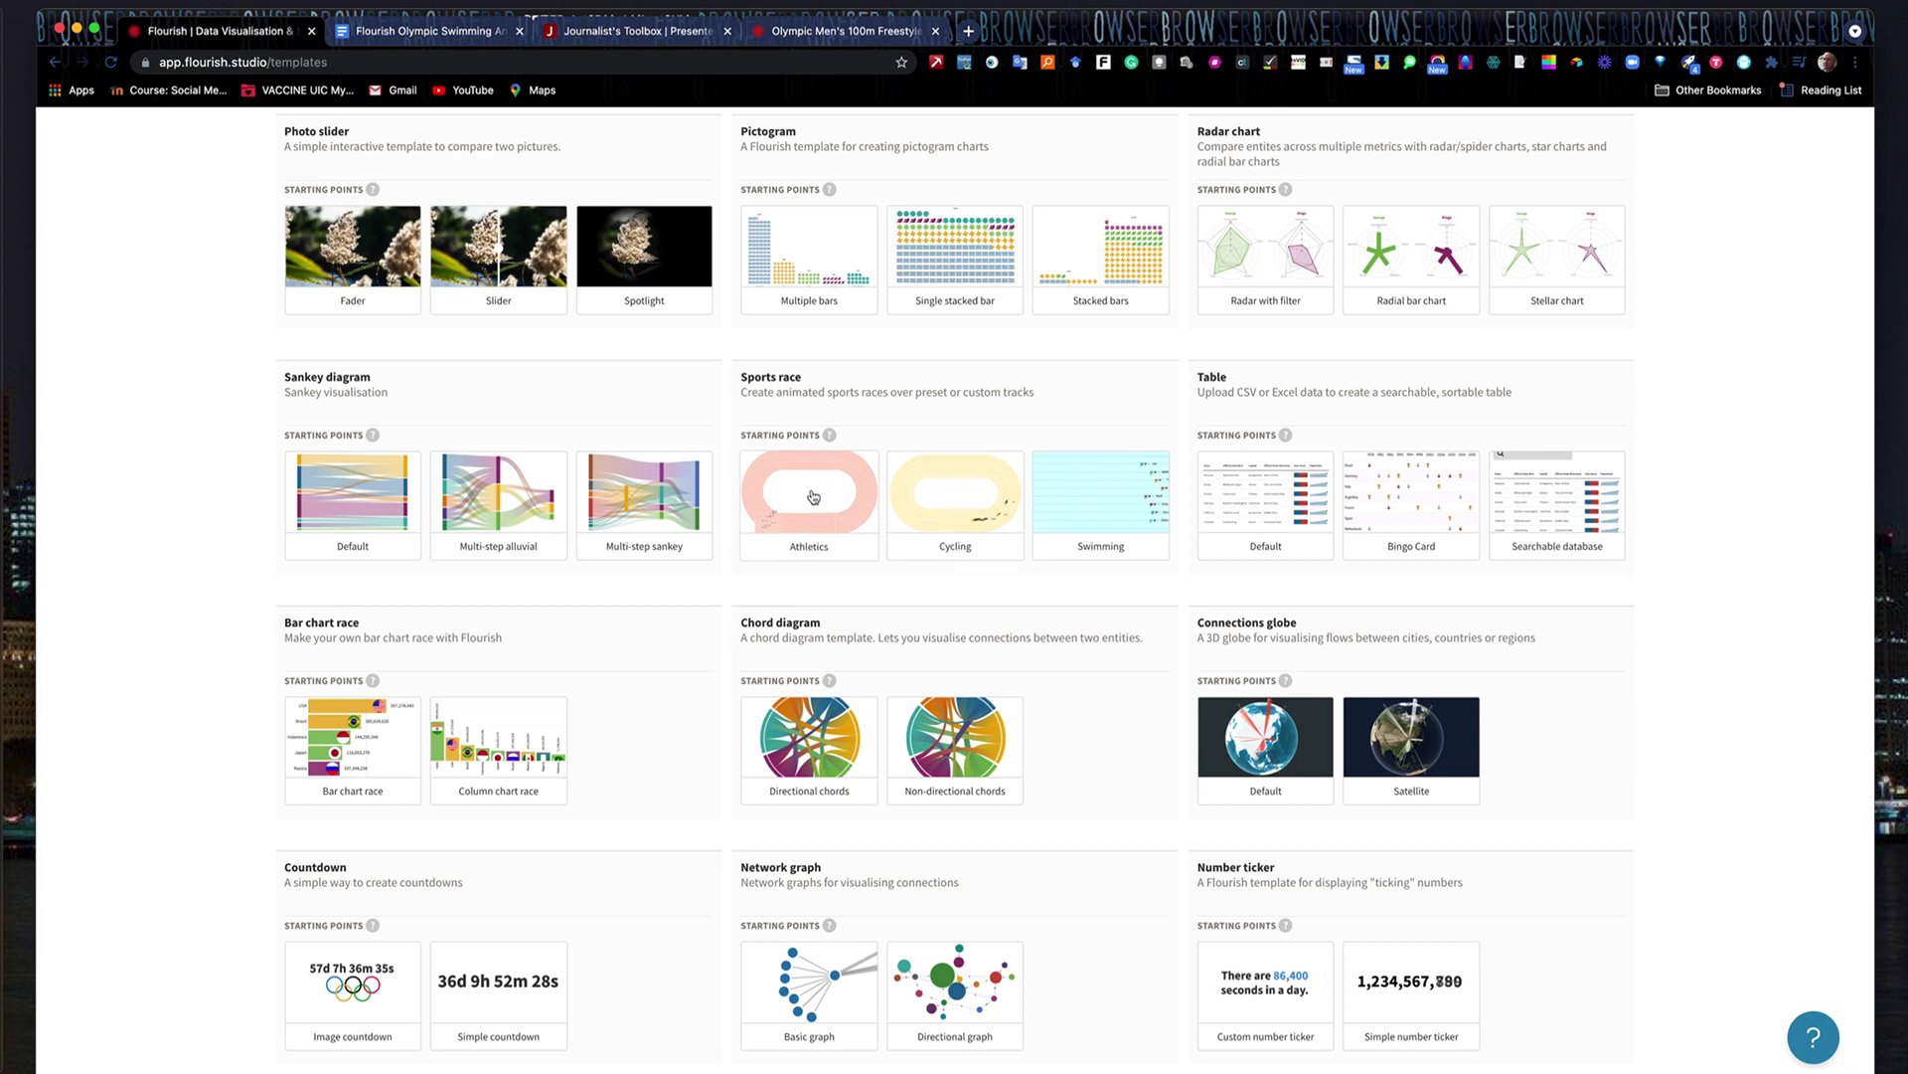
click(1093, 486)
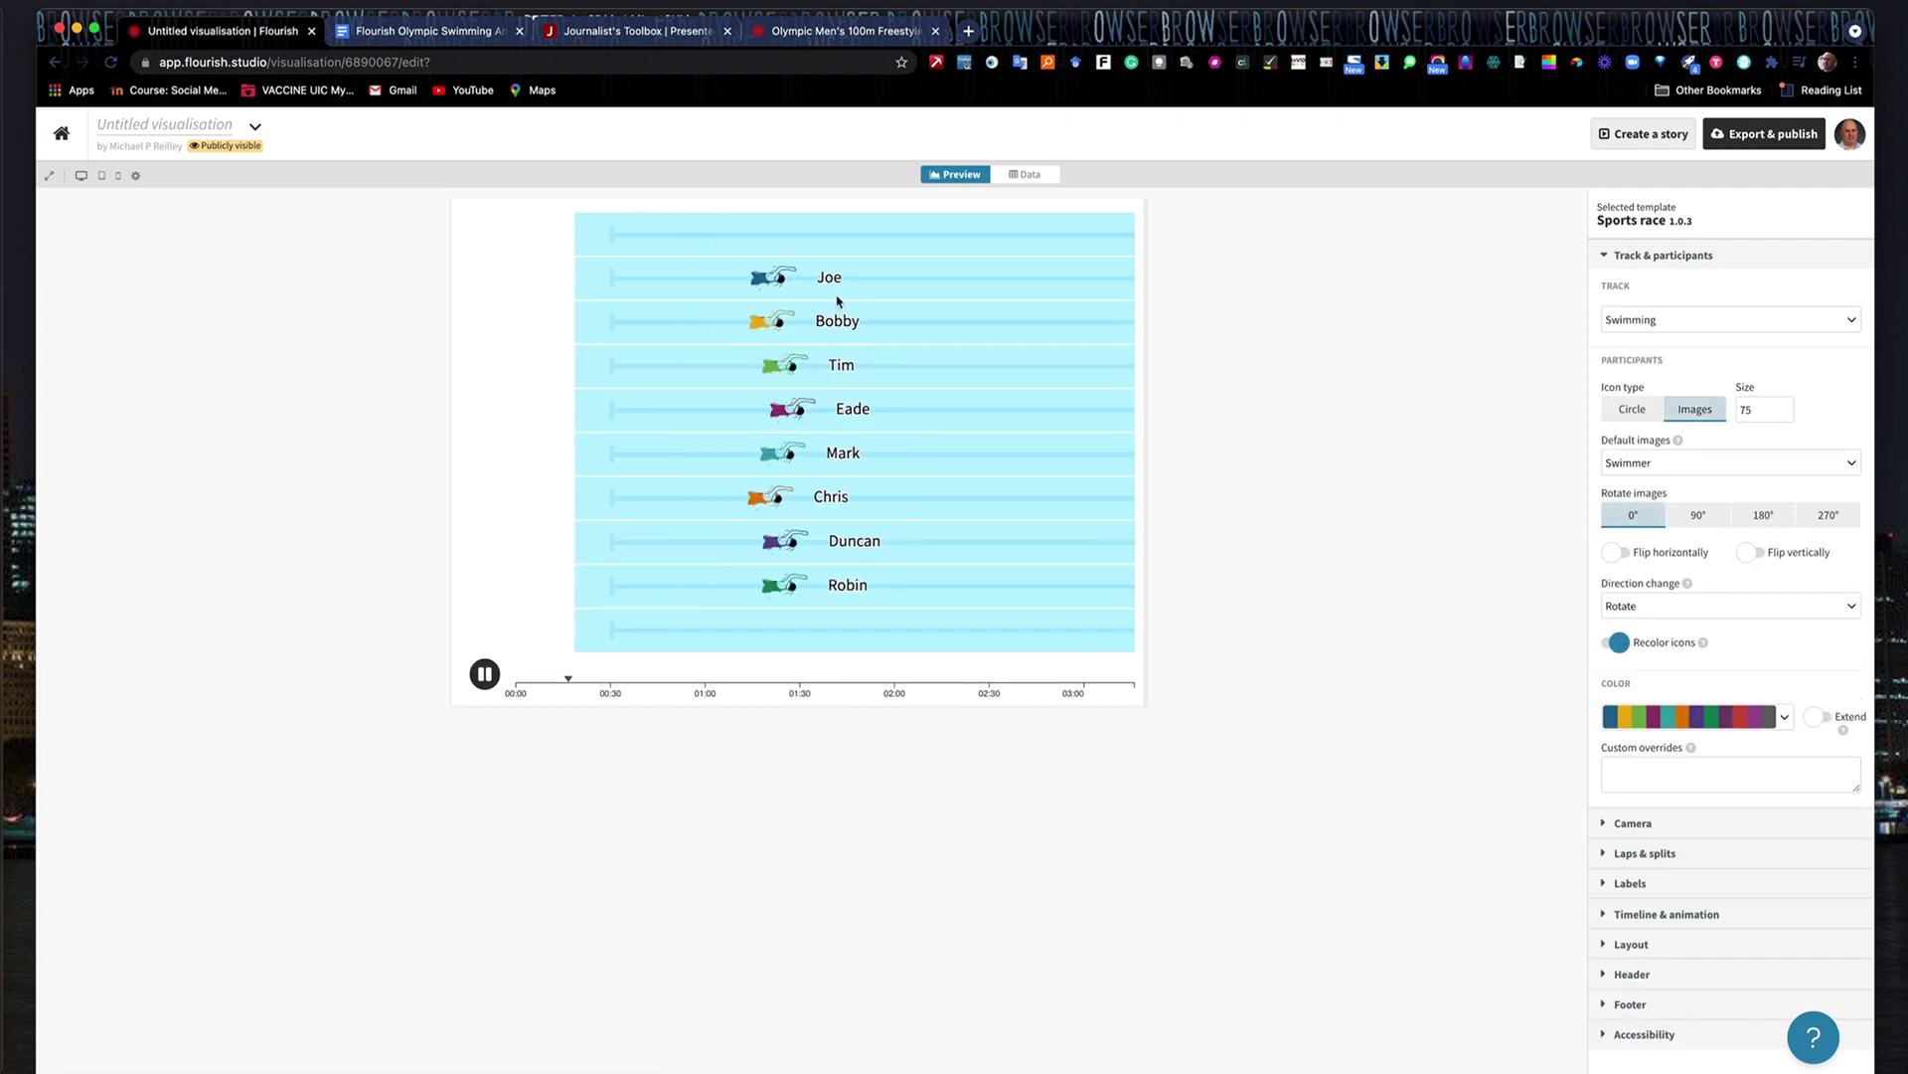
click(1024, 175)
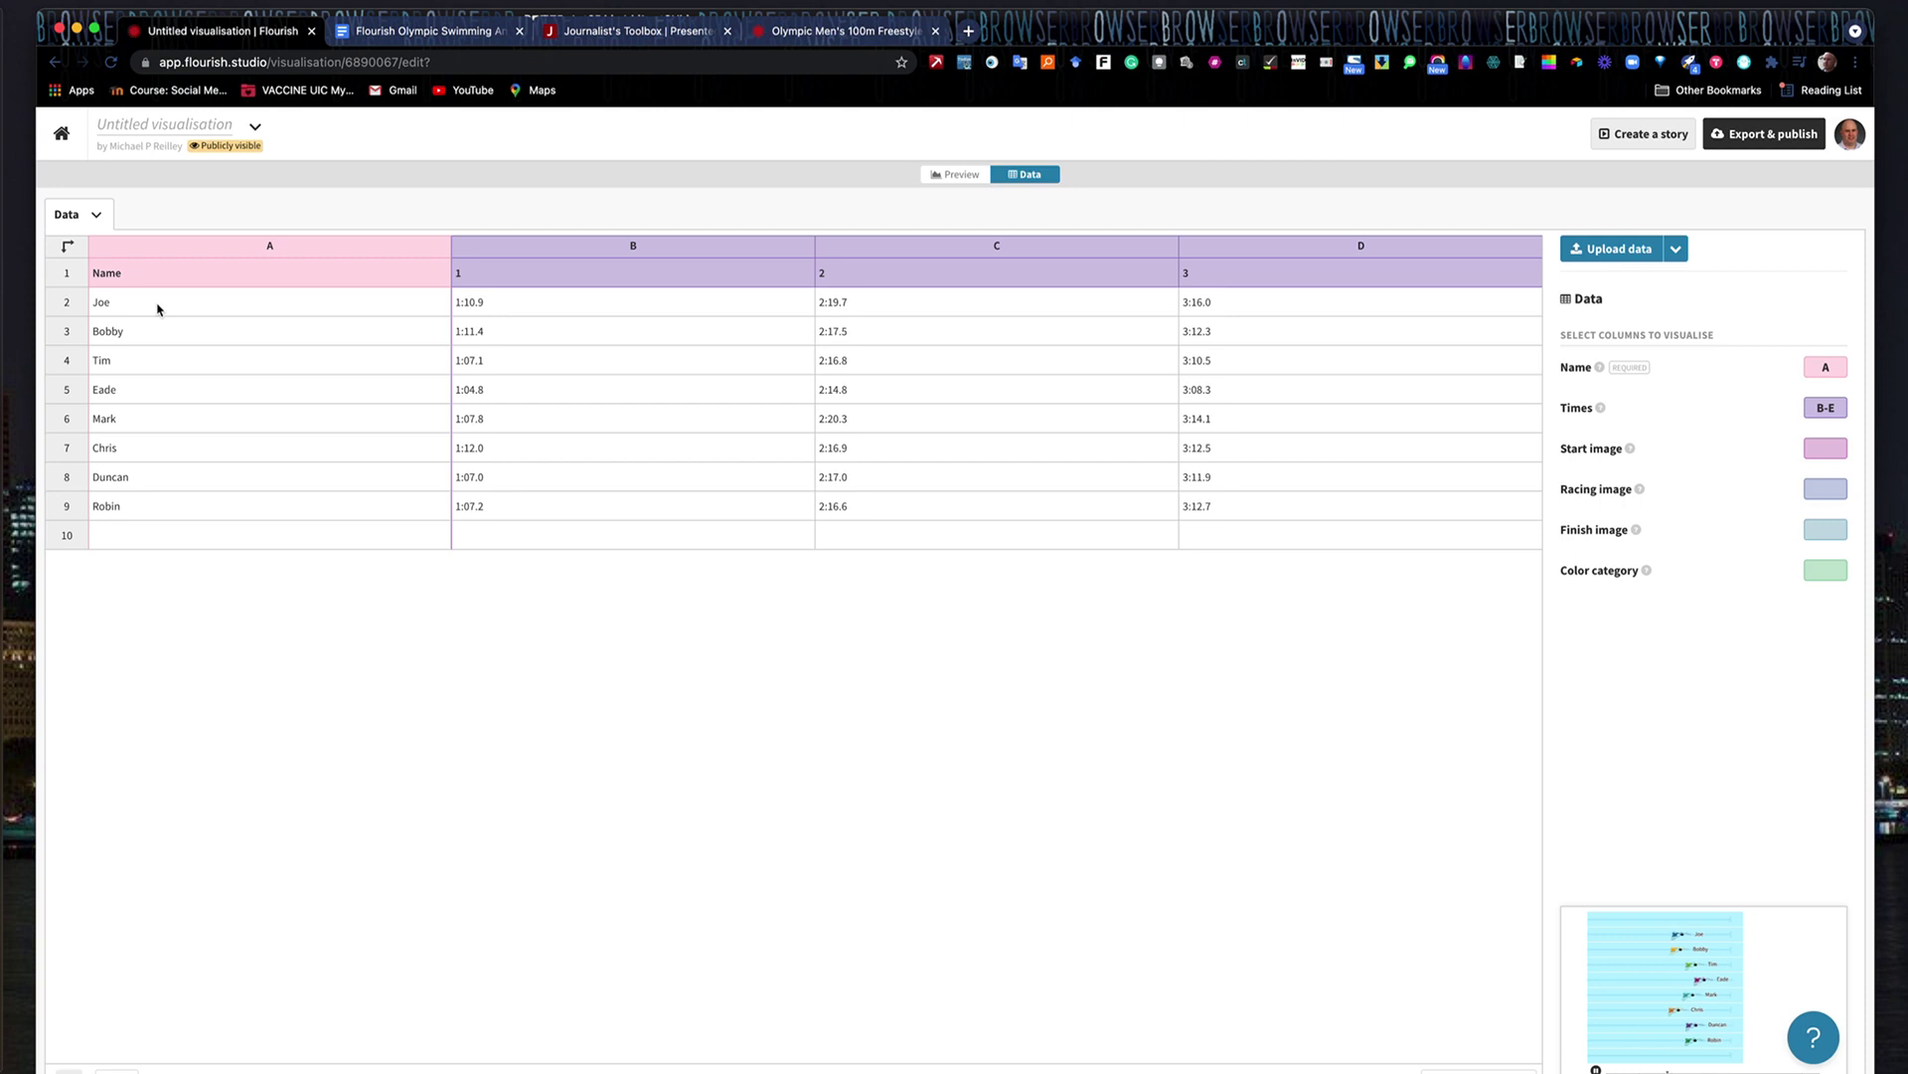
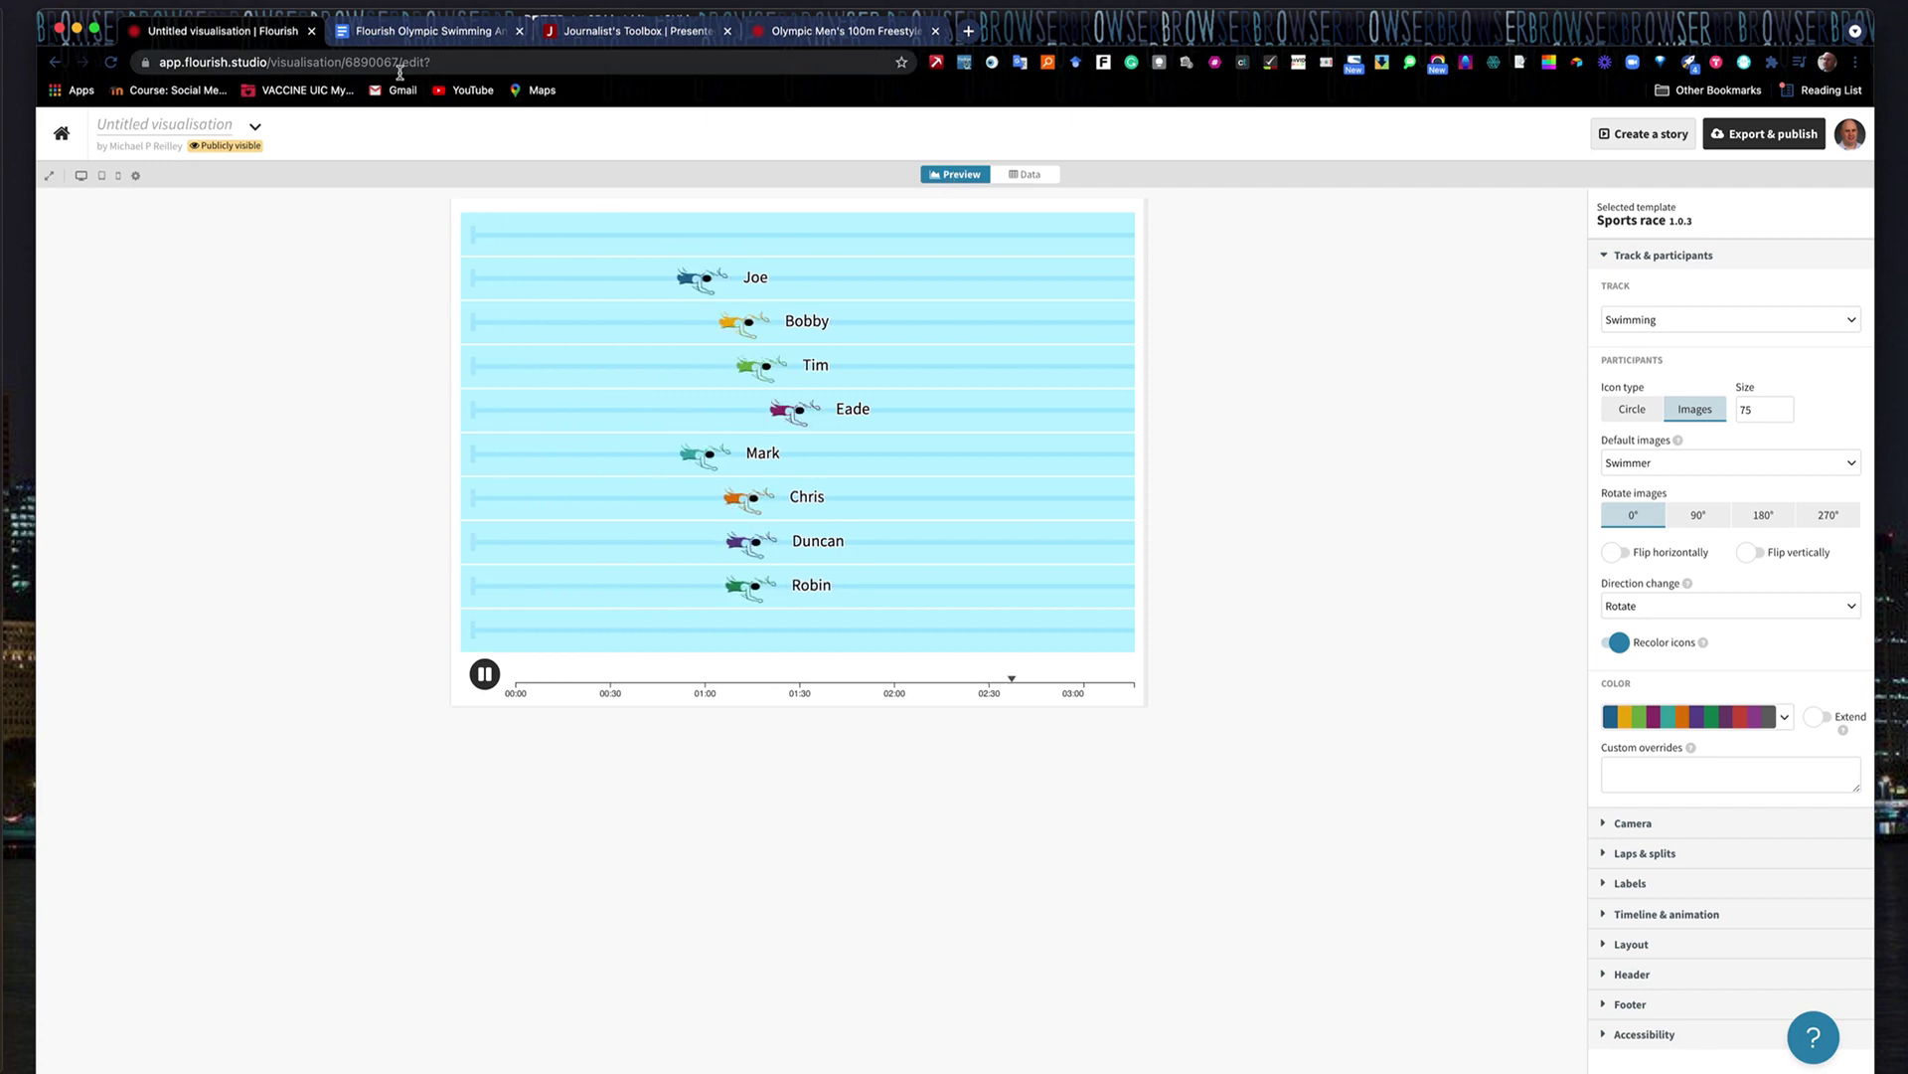
Open the spreadsheet linked in step 1 of the instructions document and download Olympic Men's 100m Freestyle Final.xlsx
click(427, 31)
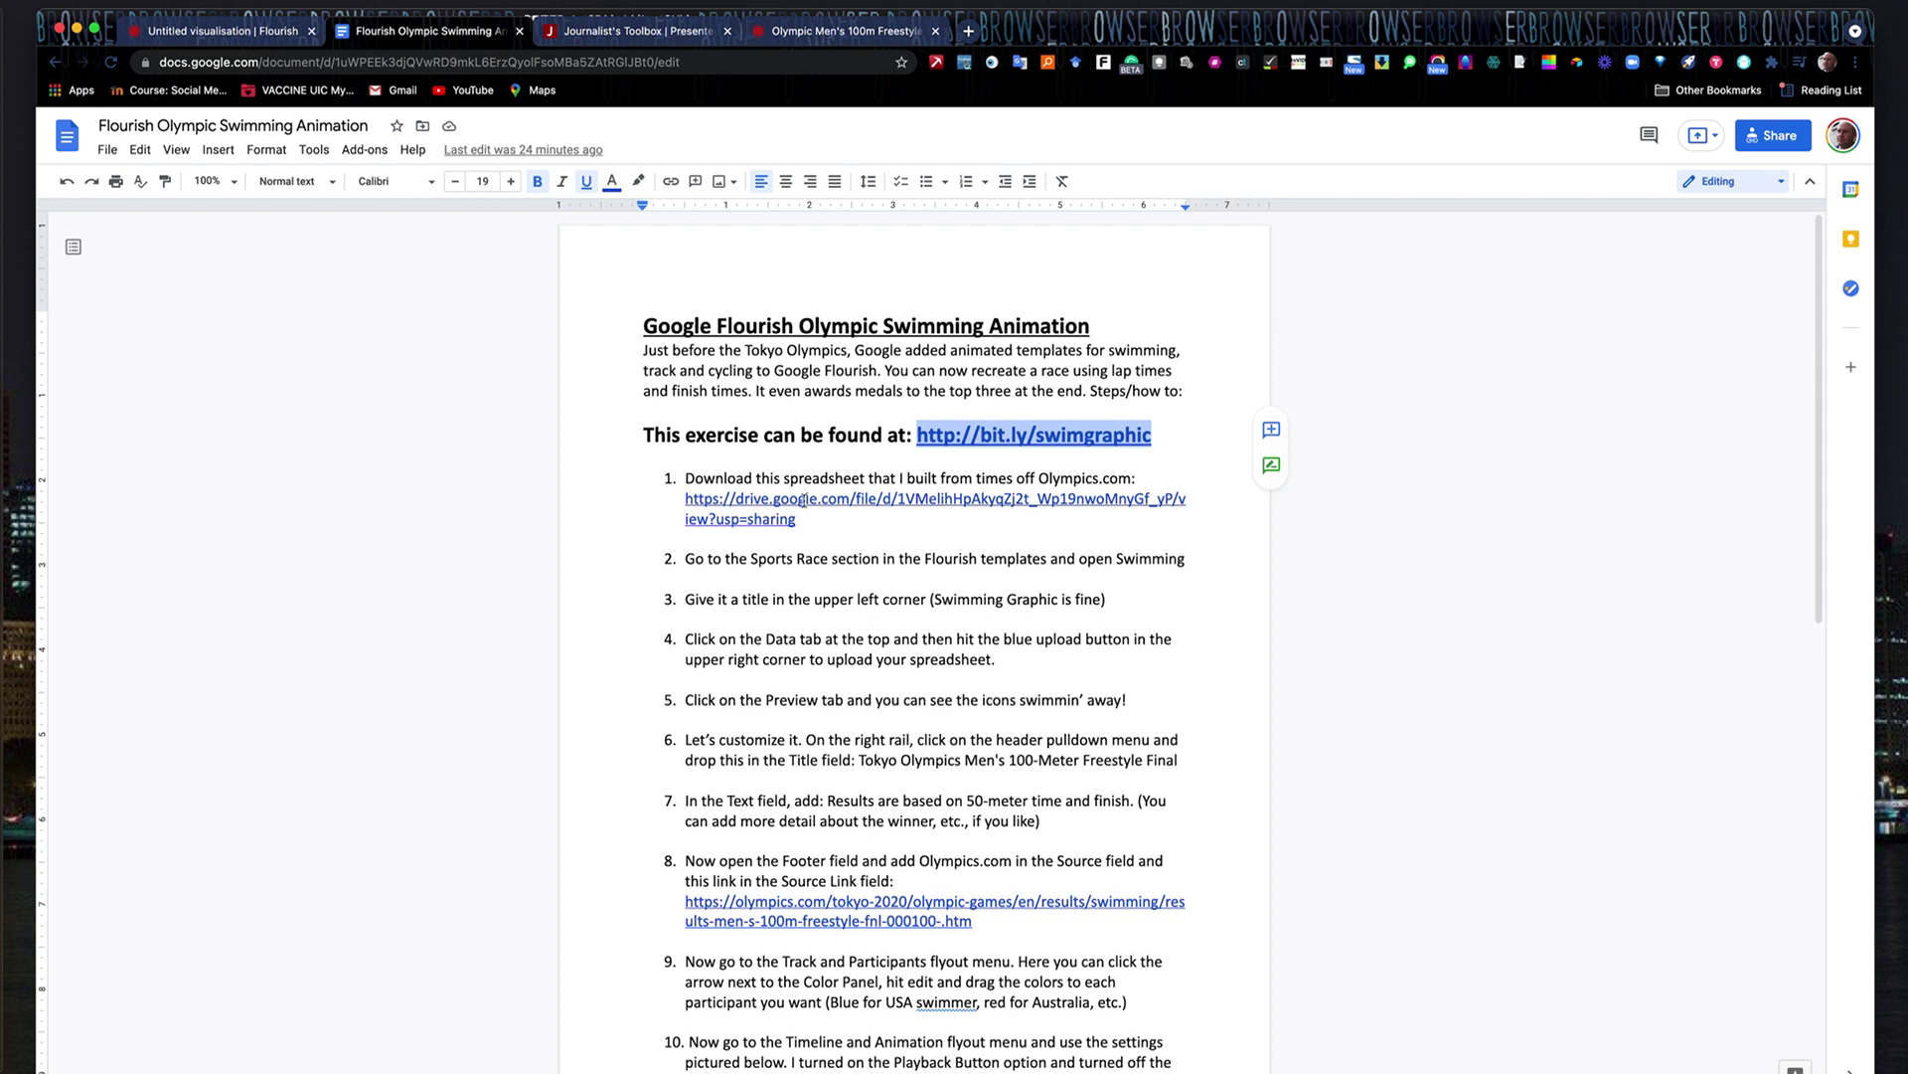
click(726, 508)
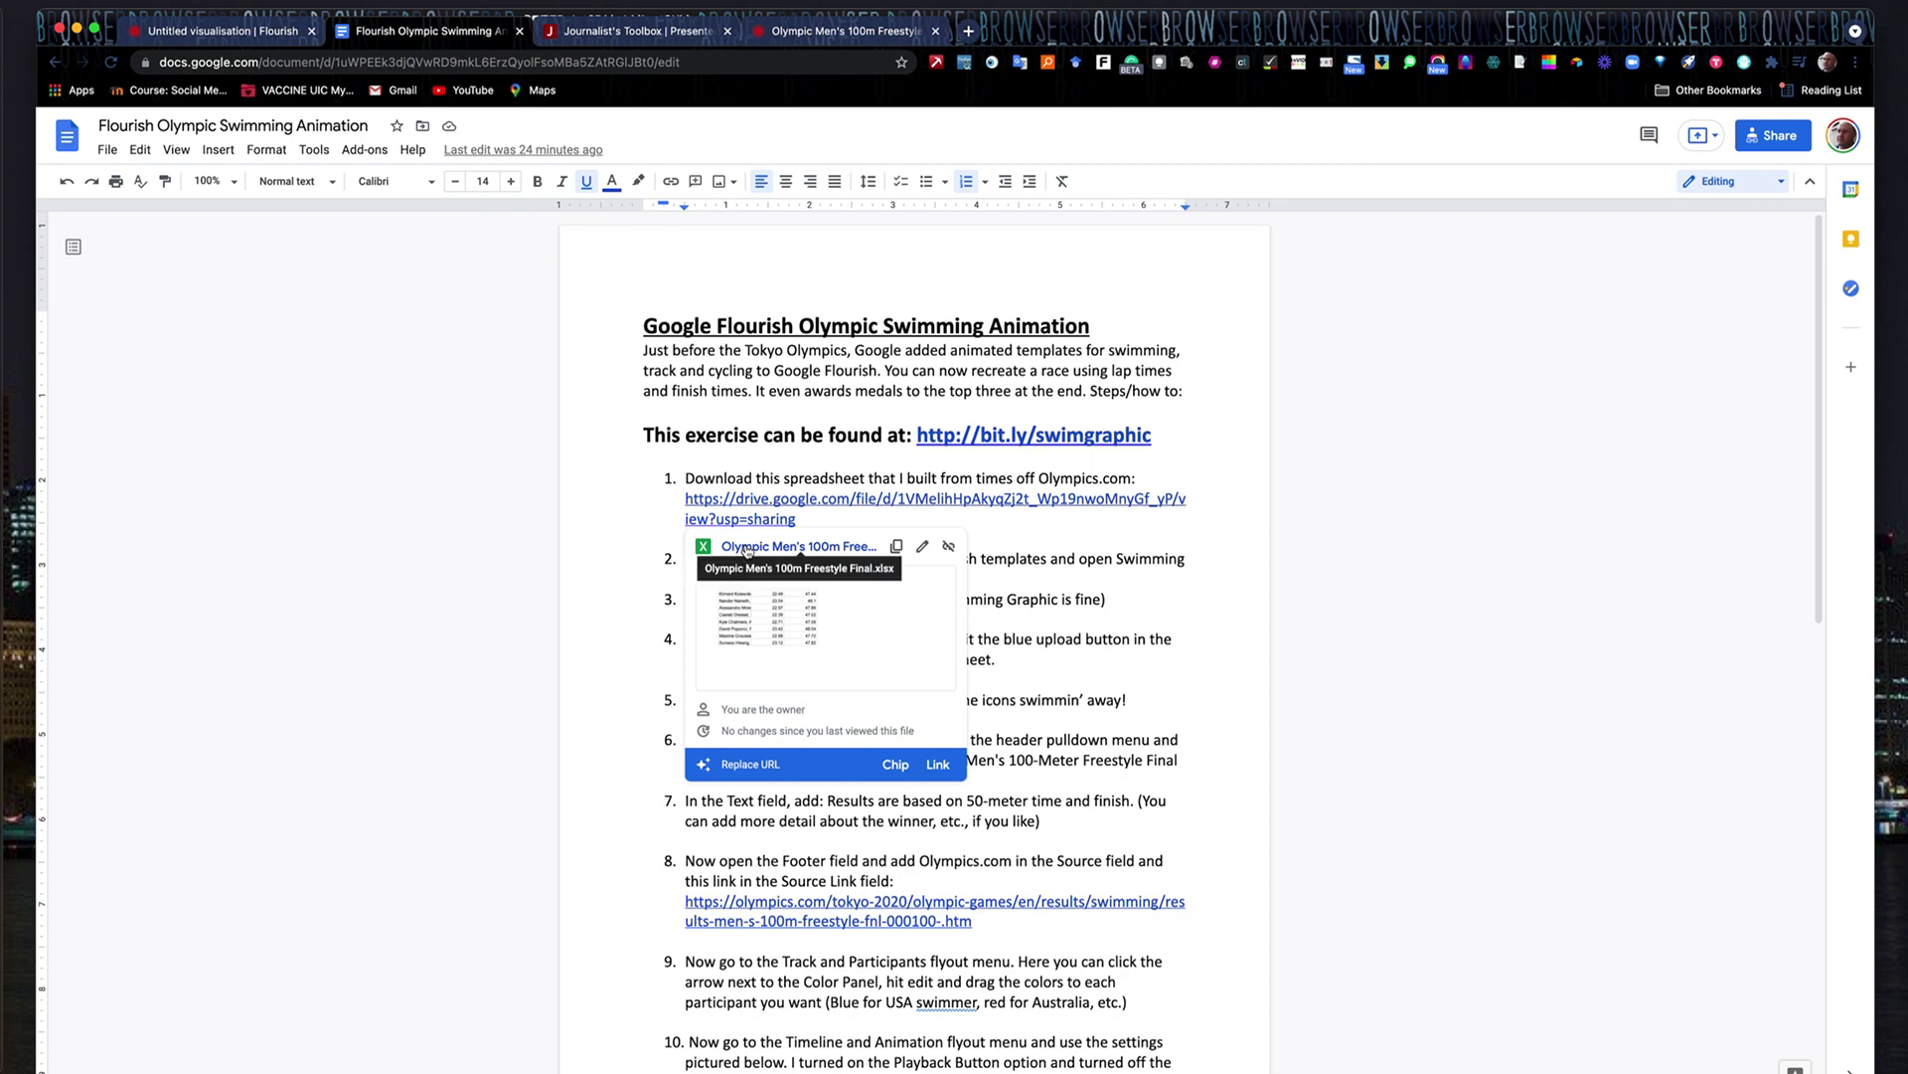
click(747, 549)
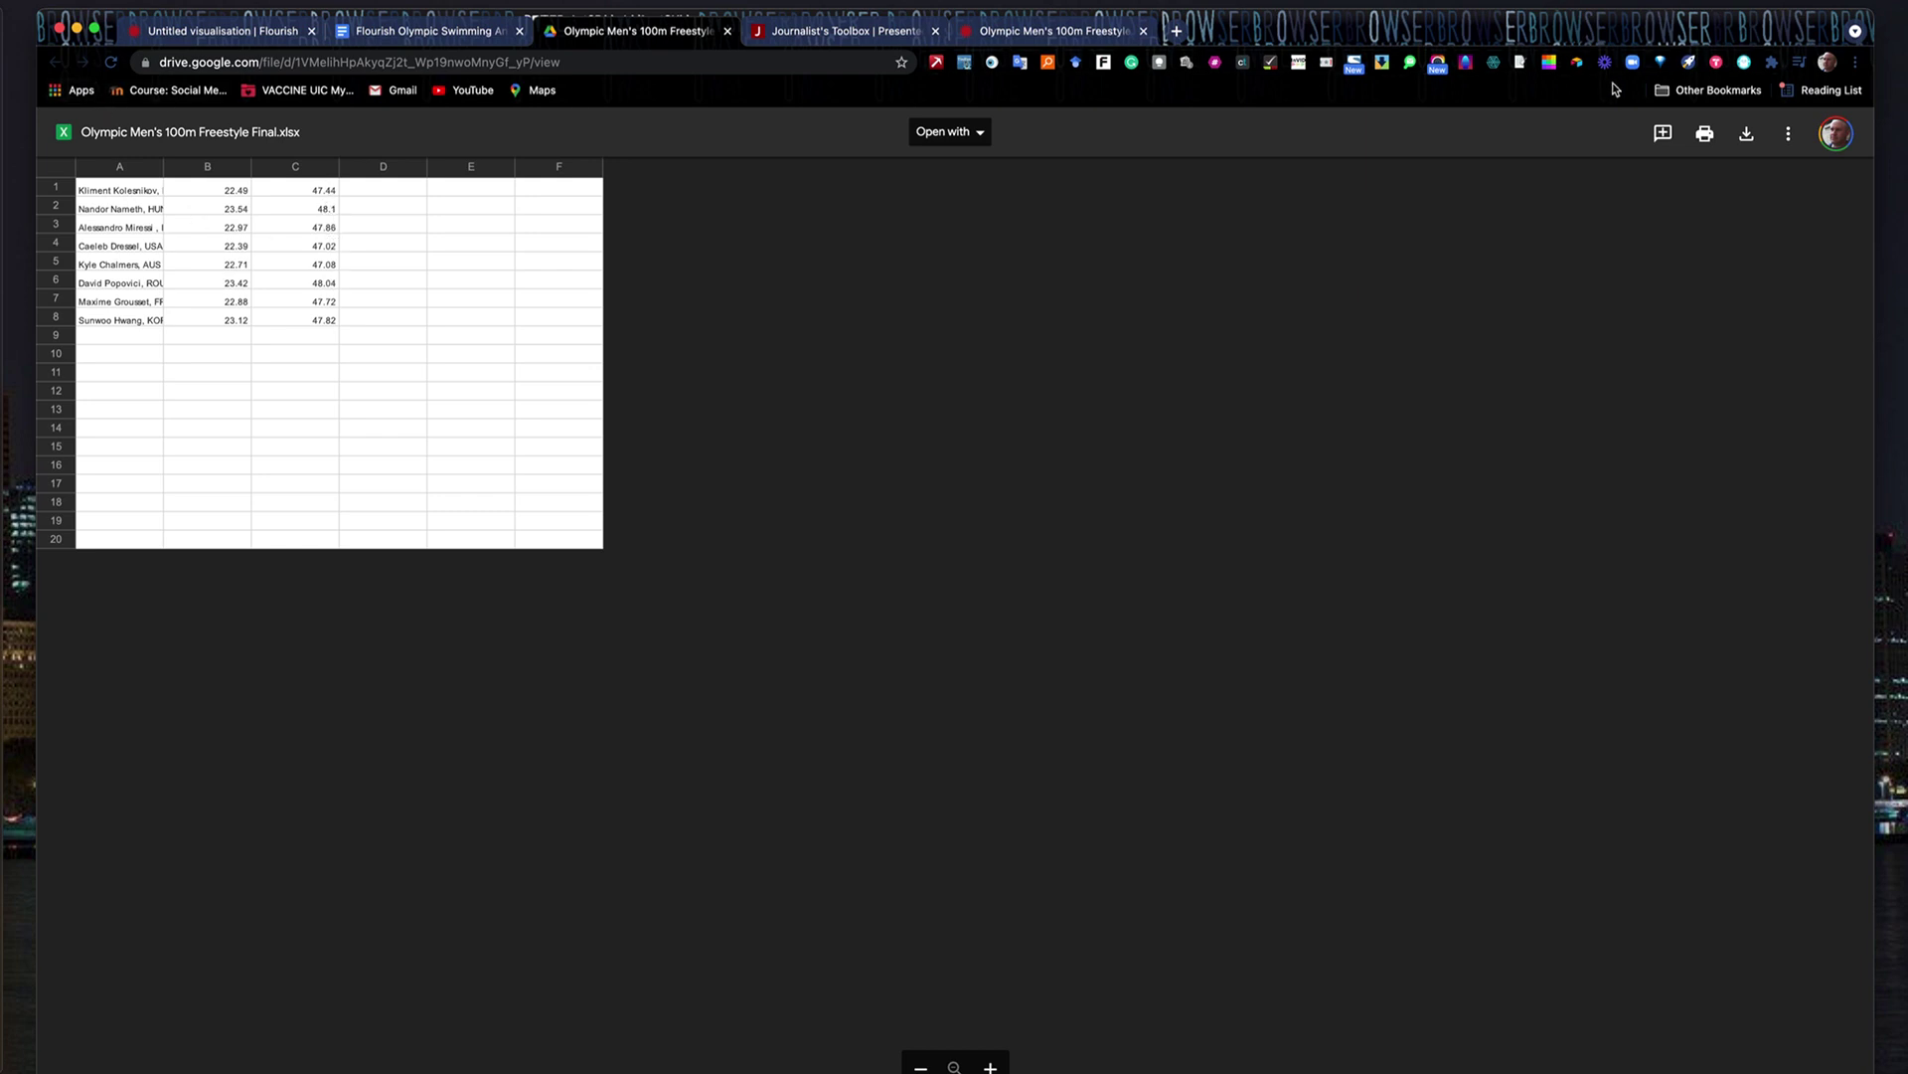
click(1748, 135)
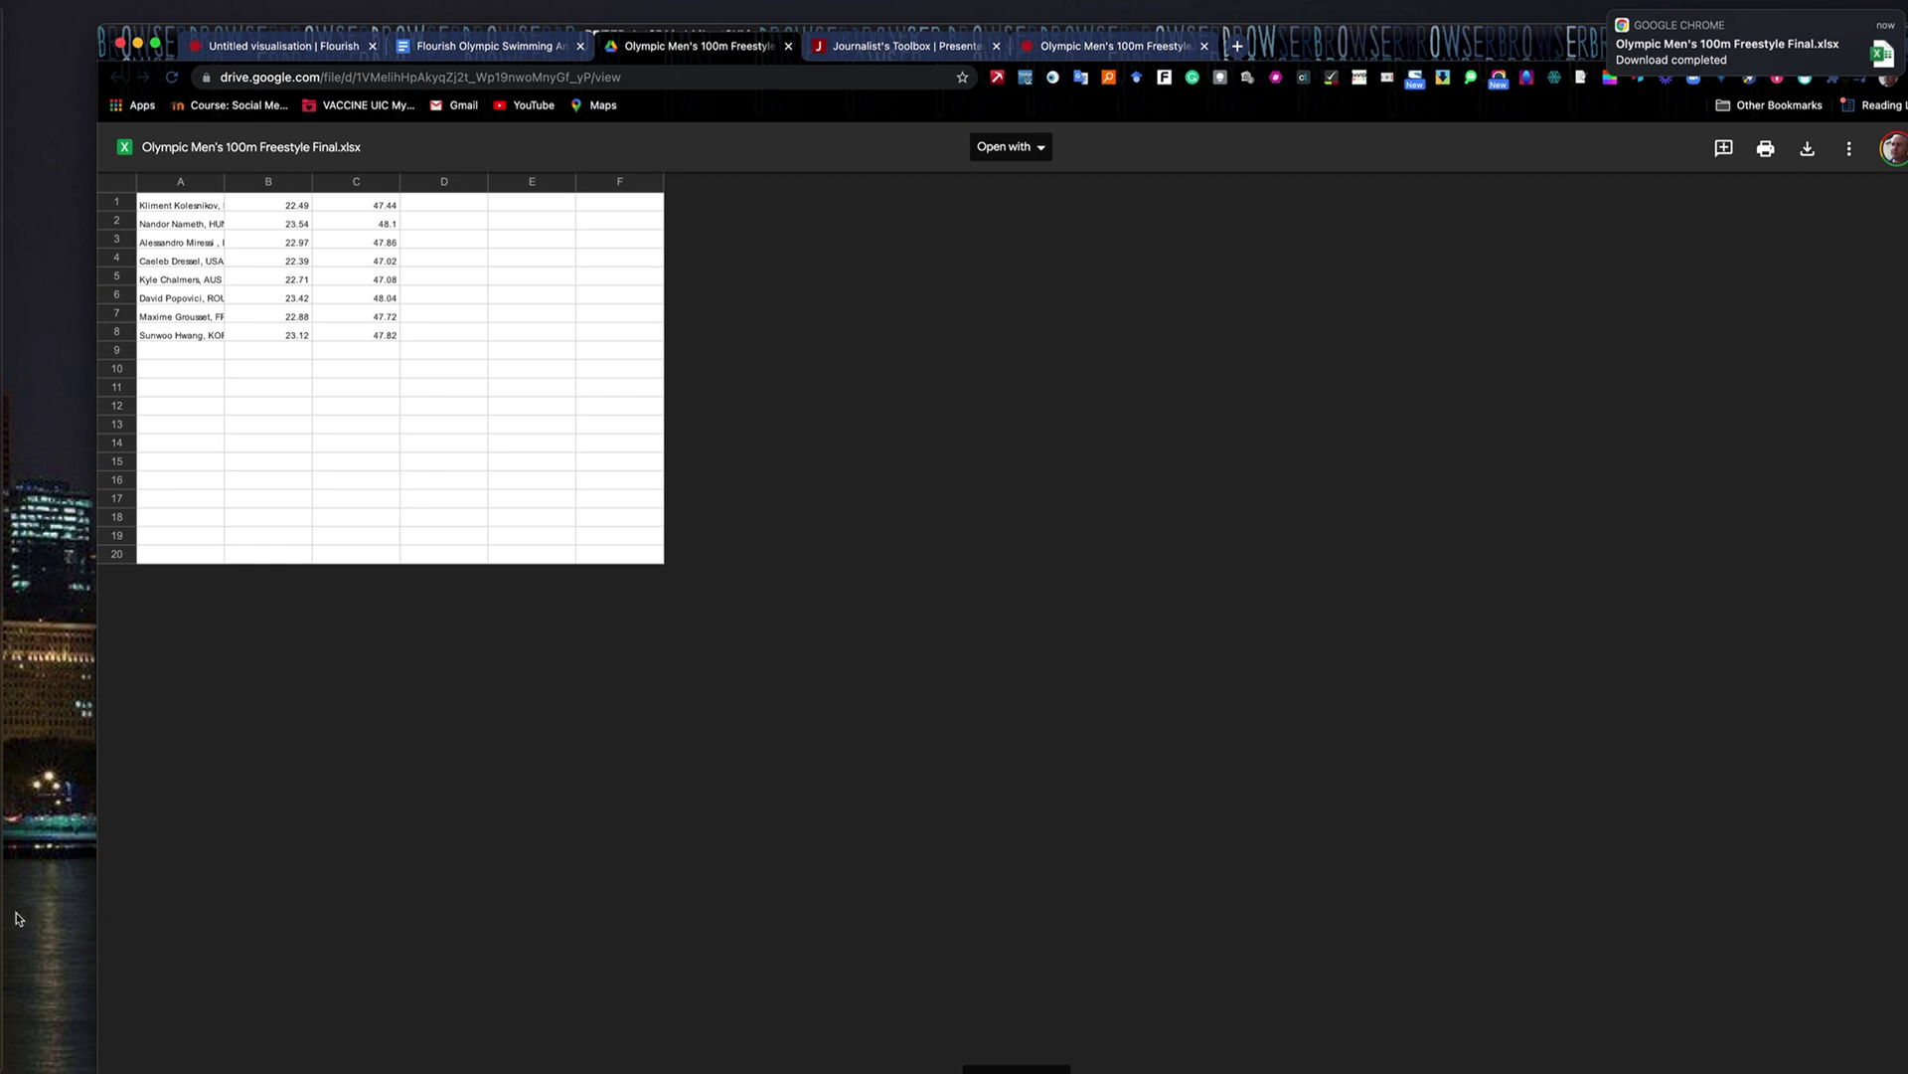
Move the downloaded Olympic Men's 100m Freestyle Final.xlsx from Downloads to the desktop, replacing the older copy
click(1, 939)
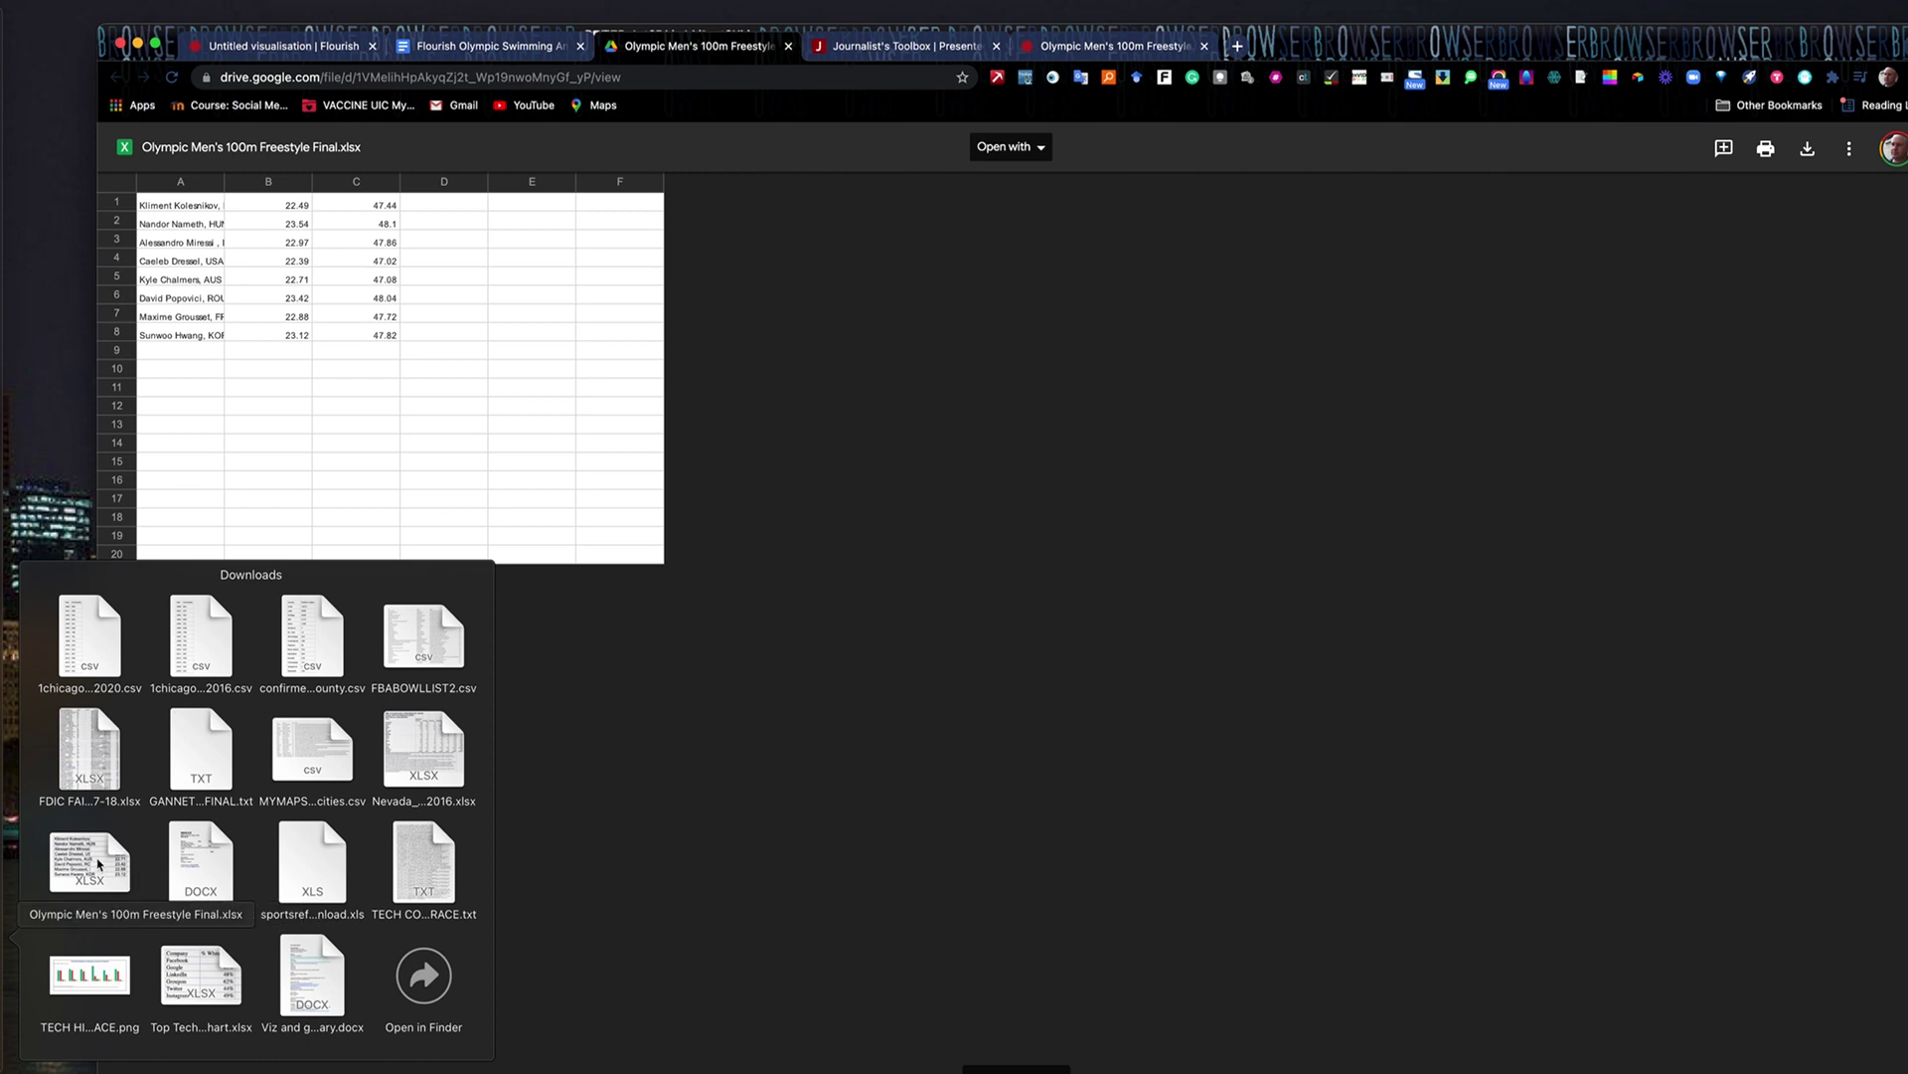
drag(96, 863, 59, 461)
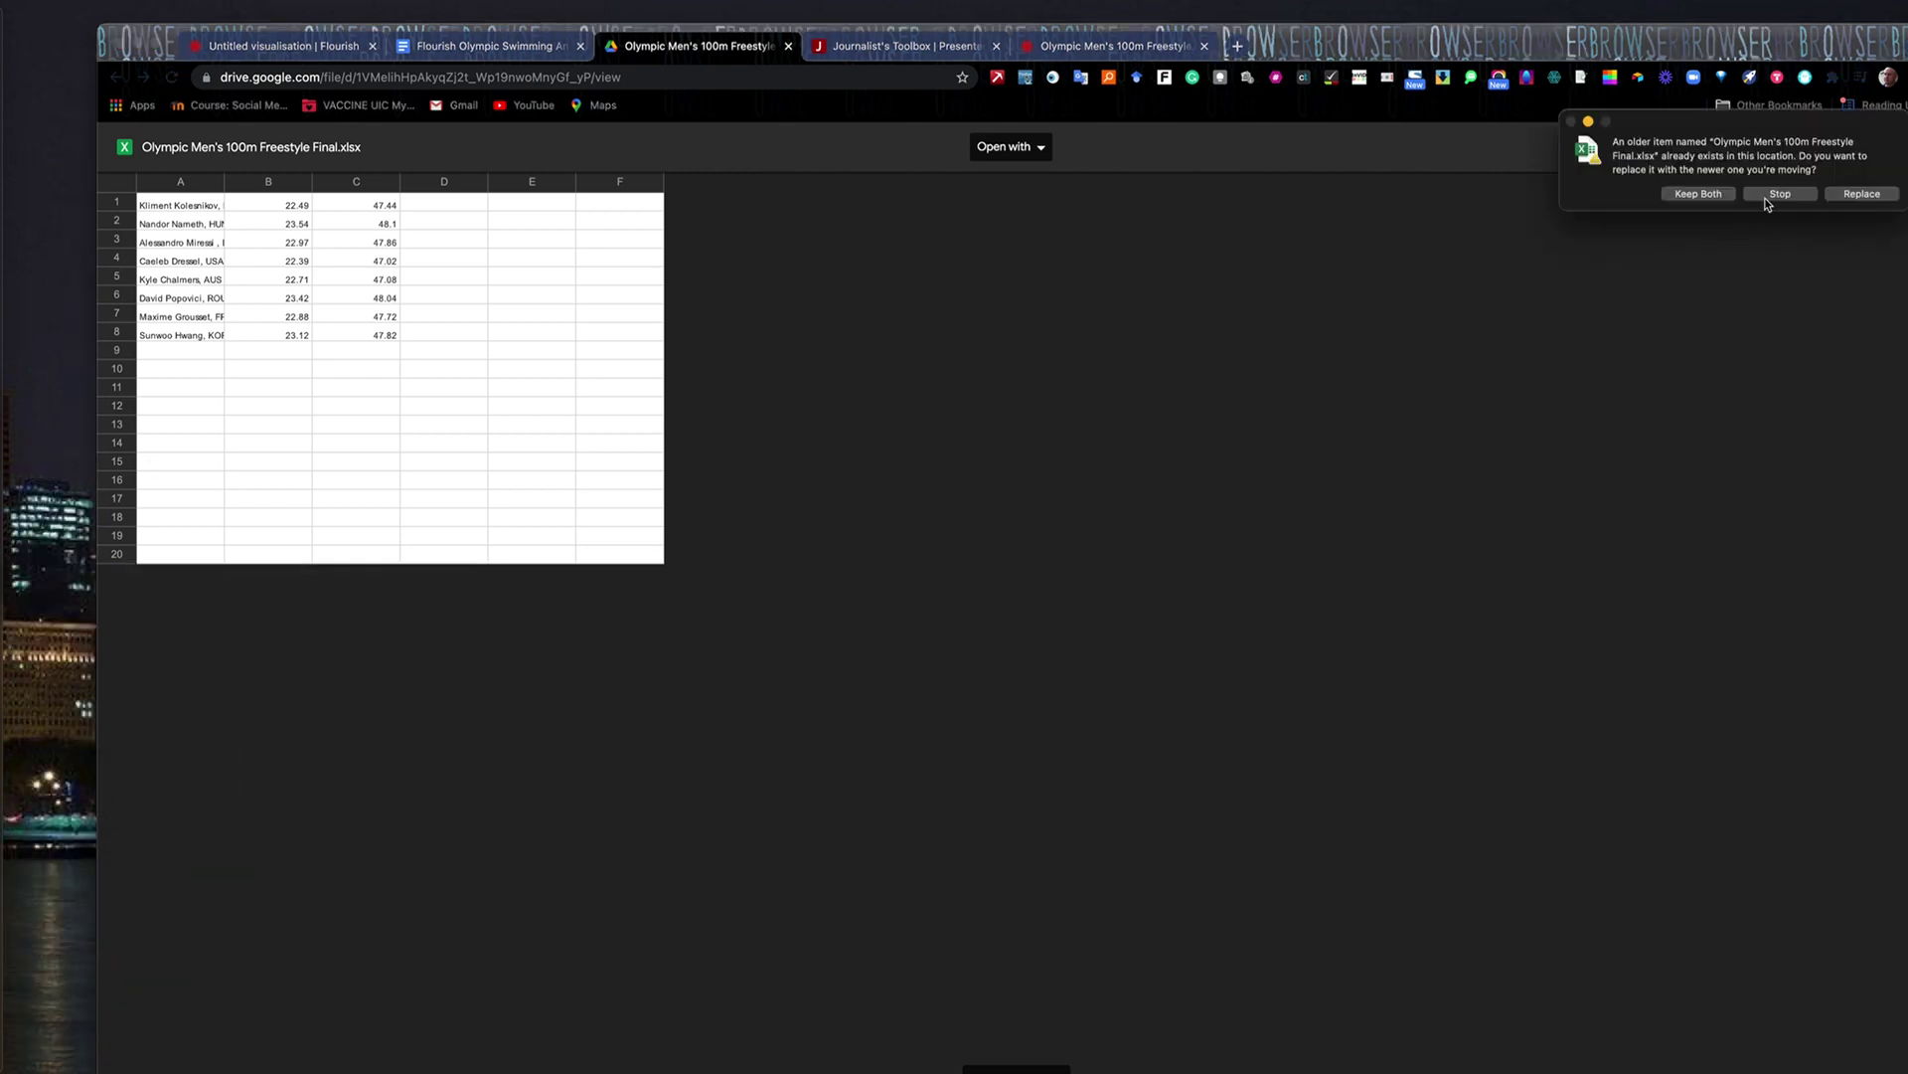
click(1849, 197)
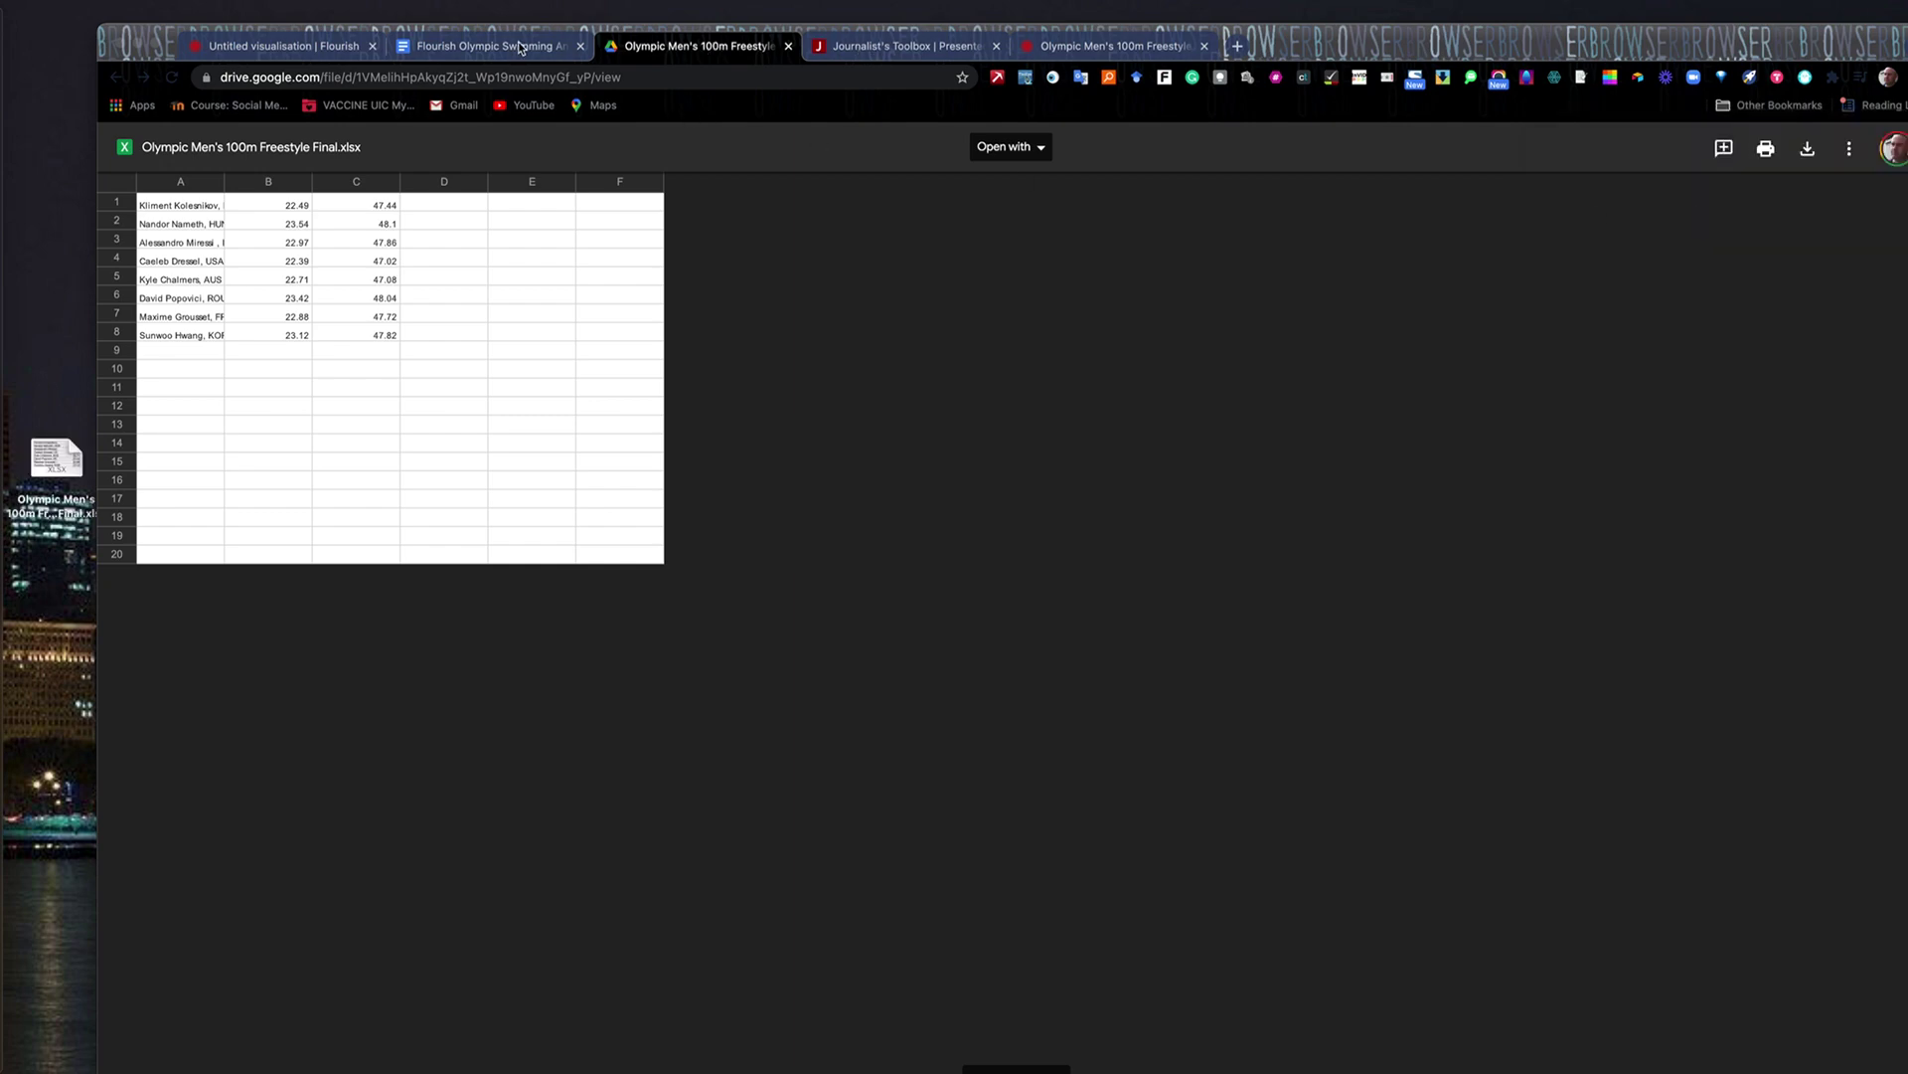
Go back to the instructions document and review the steps from opening the Swimming template through the Timeline and Animation settings
click(479, 48)
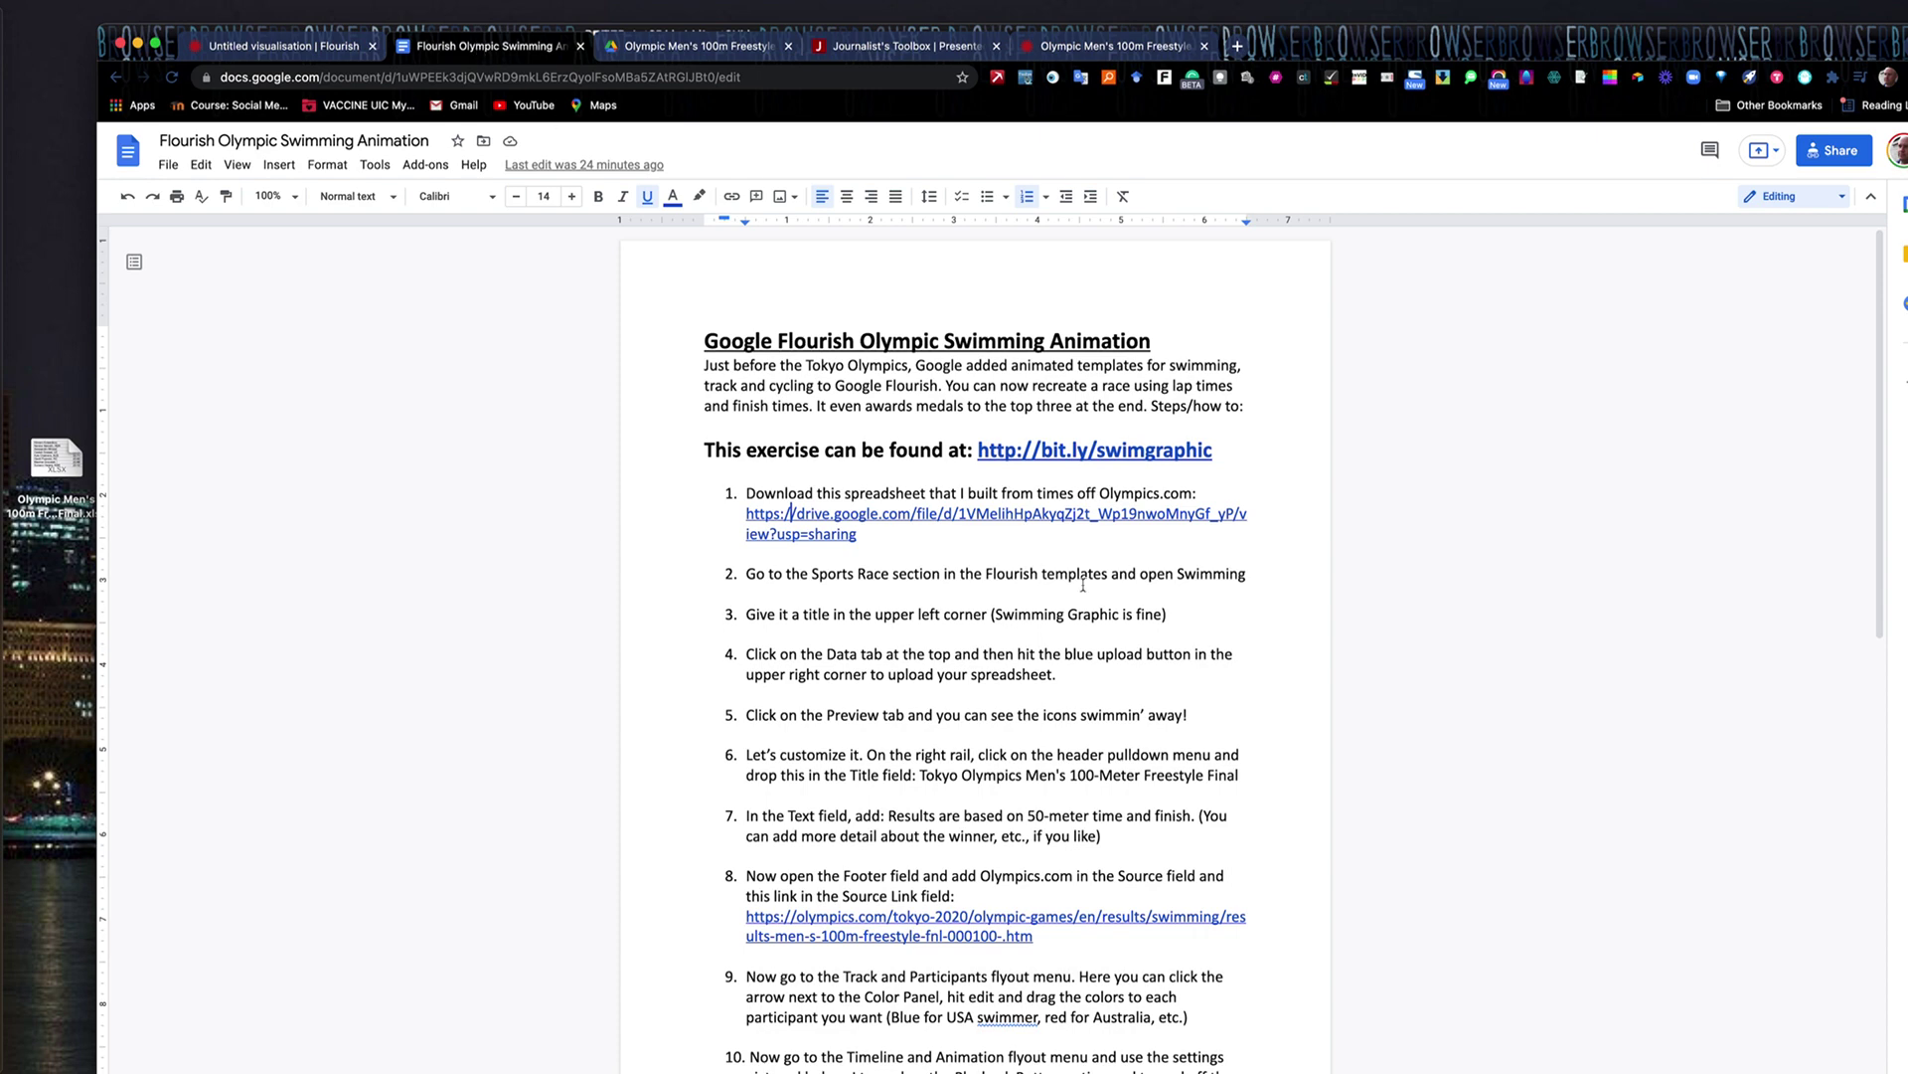
scroll(1074, 604, down, 3)
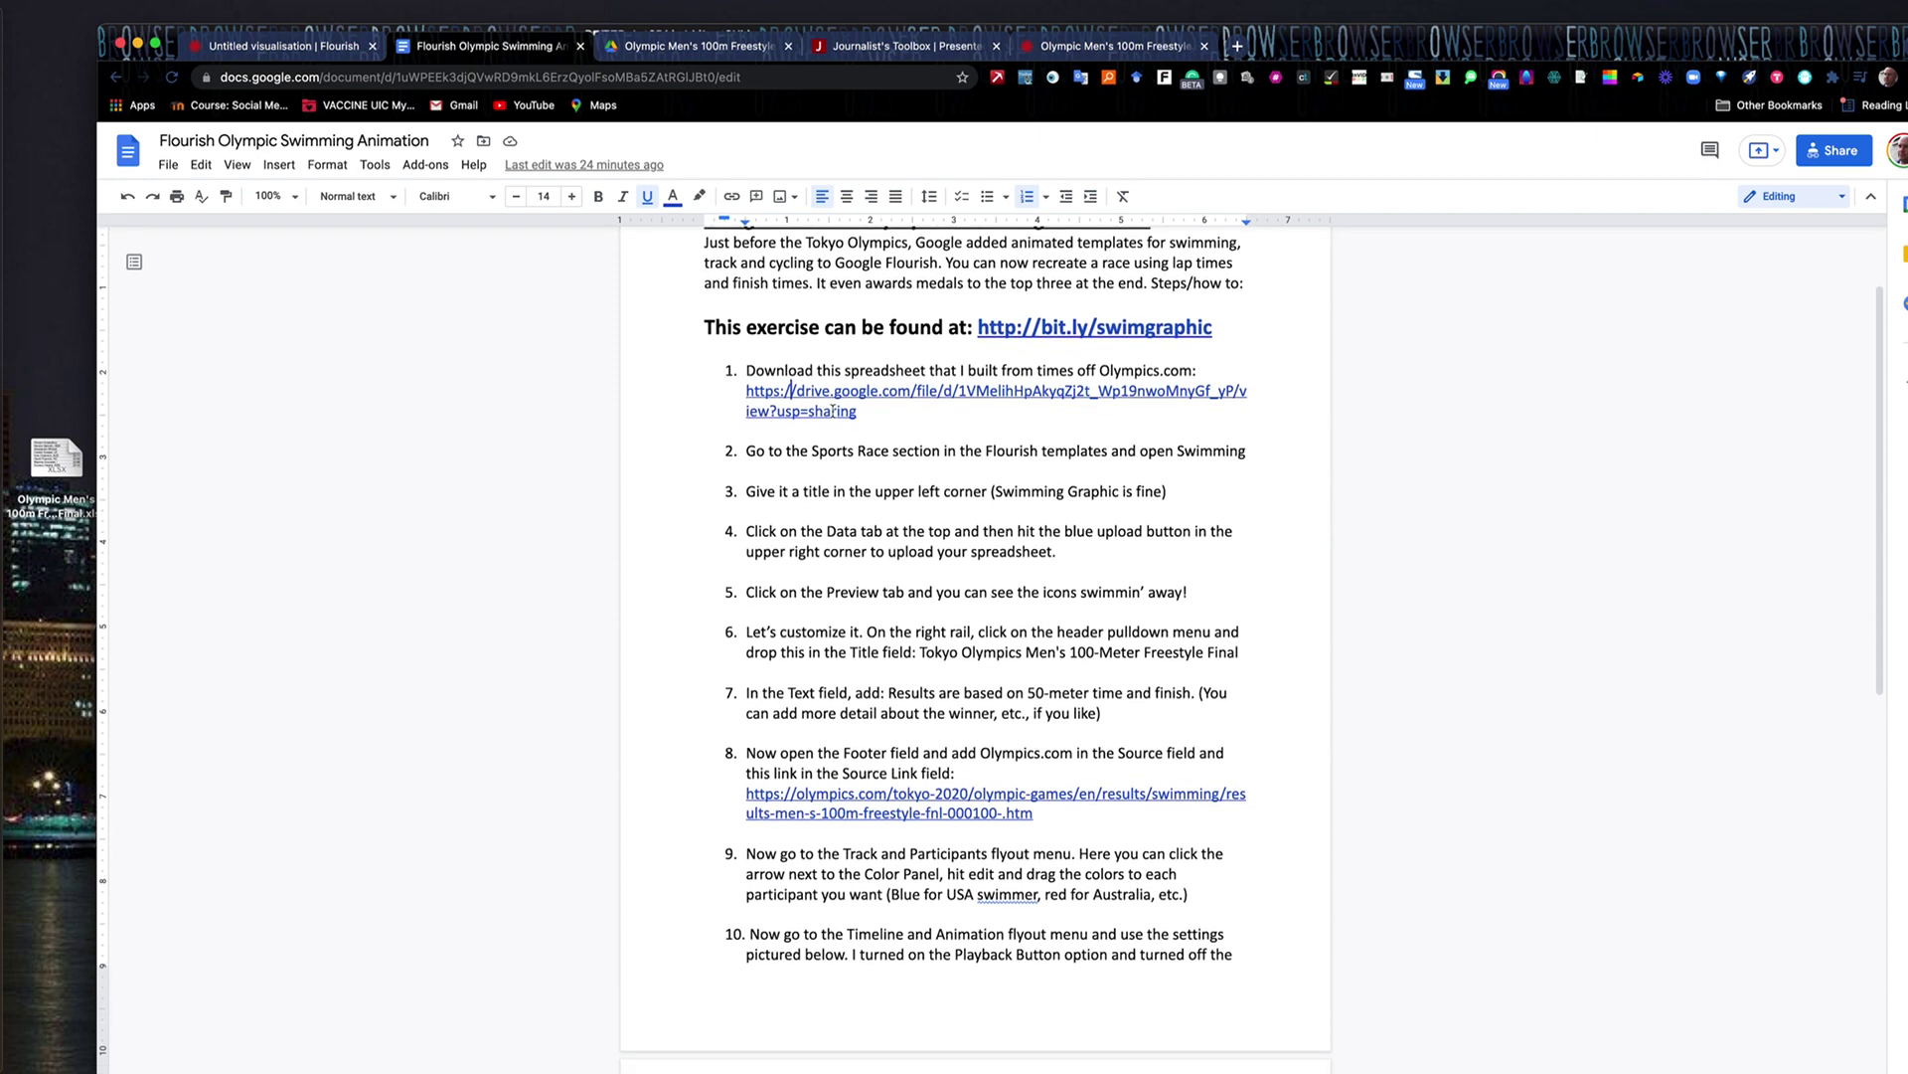
scroll(832, 410, down, 5)
scroll(830, 410, up, 4)
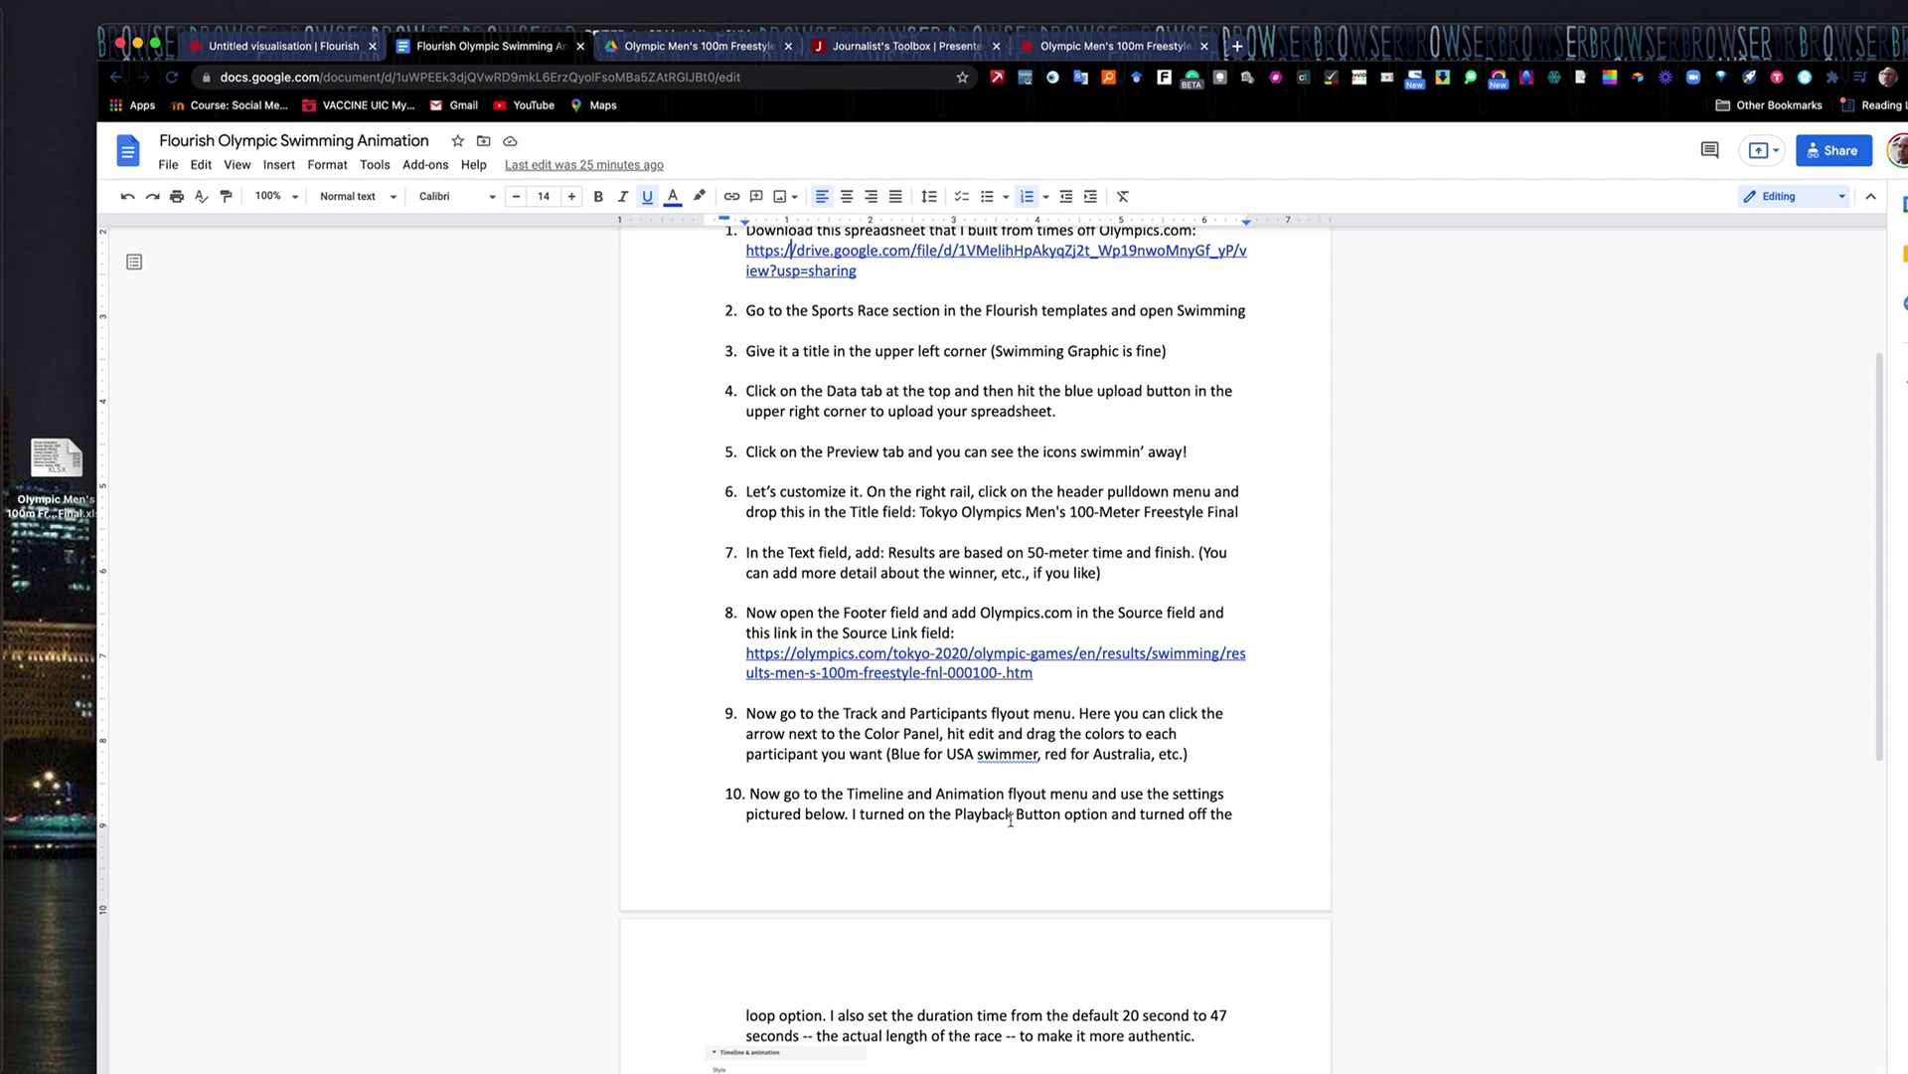
Finish reviewing the instructions, return to the Flourish visualisation and title it SWIMMING GRAPHIC
scroll(1010, 820, down, 3)
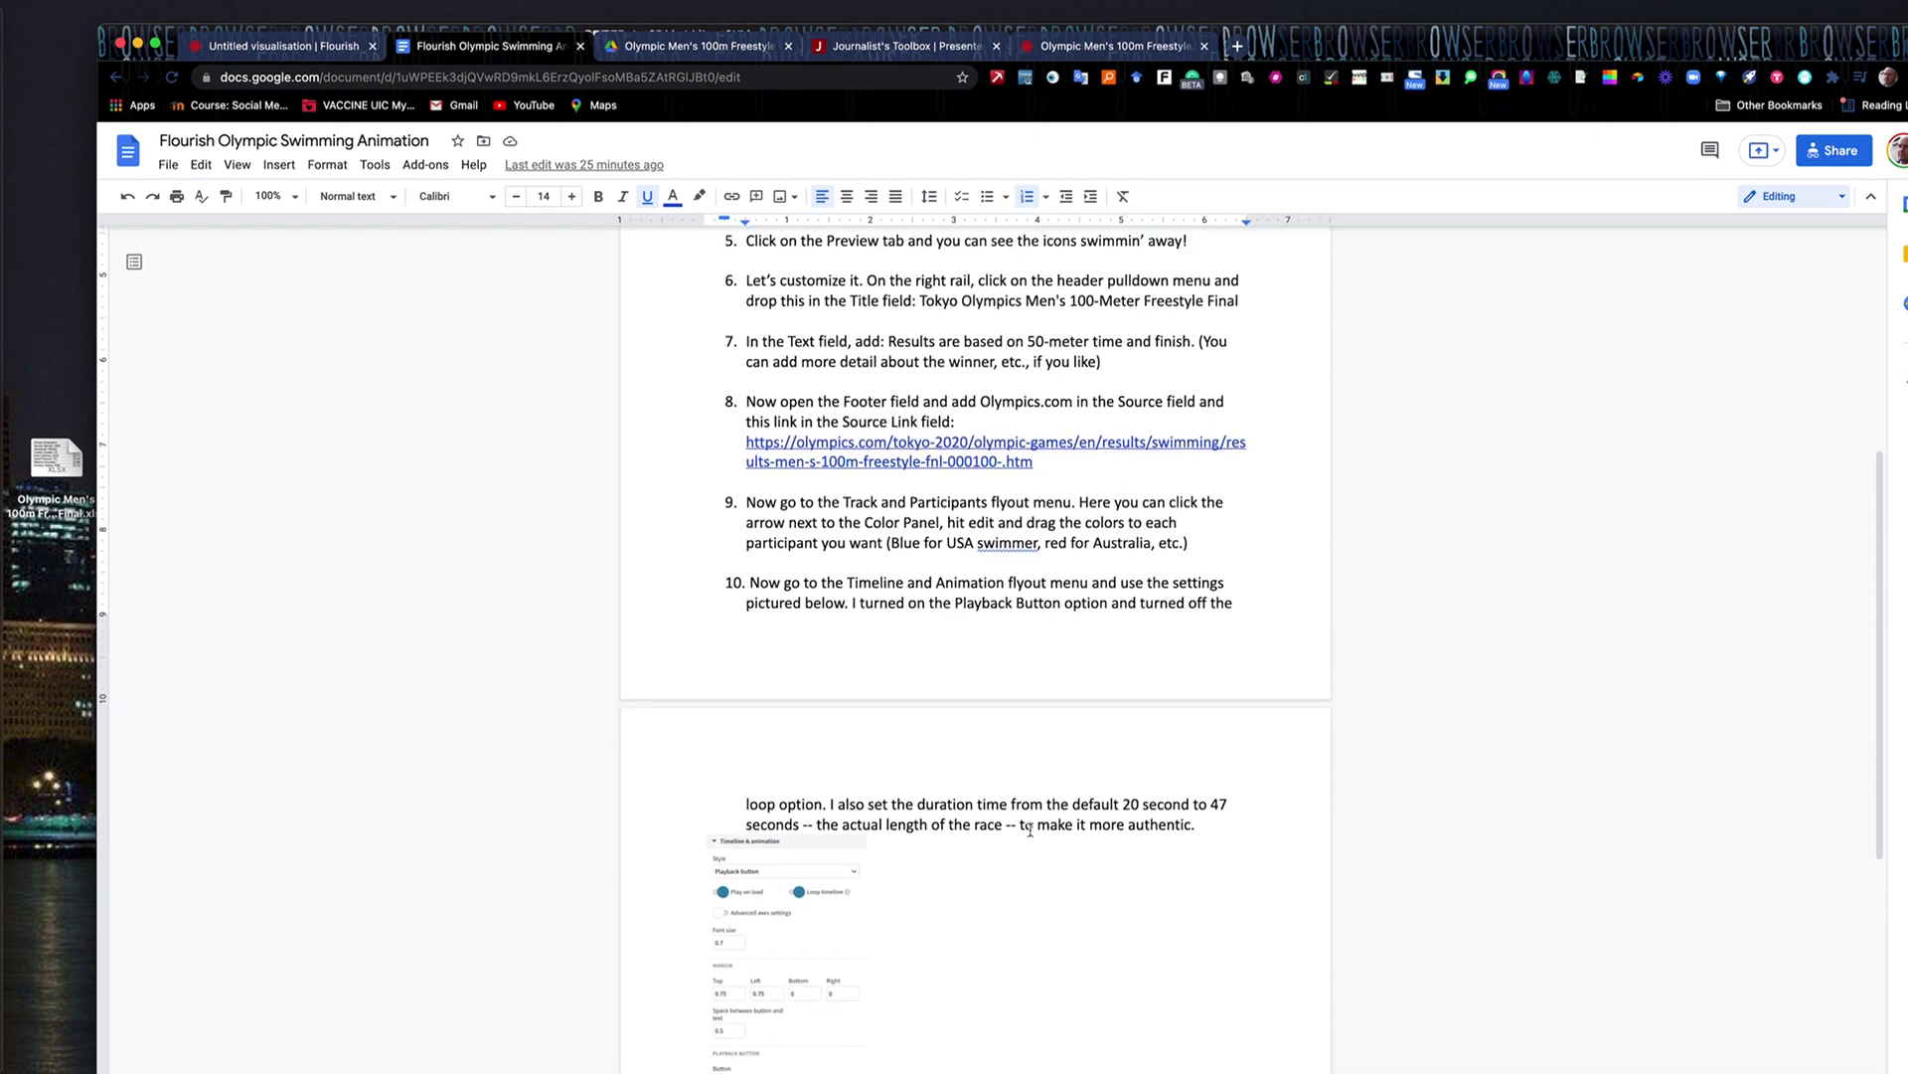
scroll(1030, 828, up, 6)
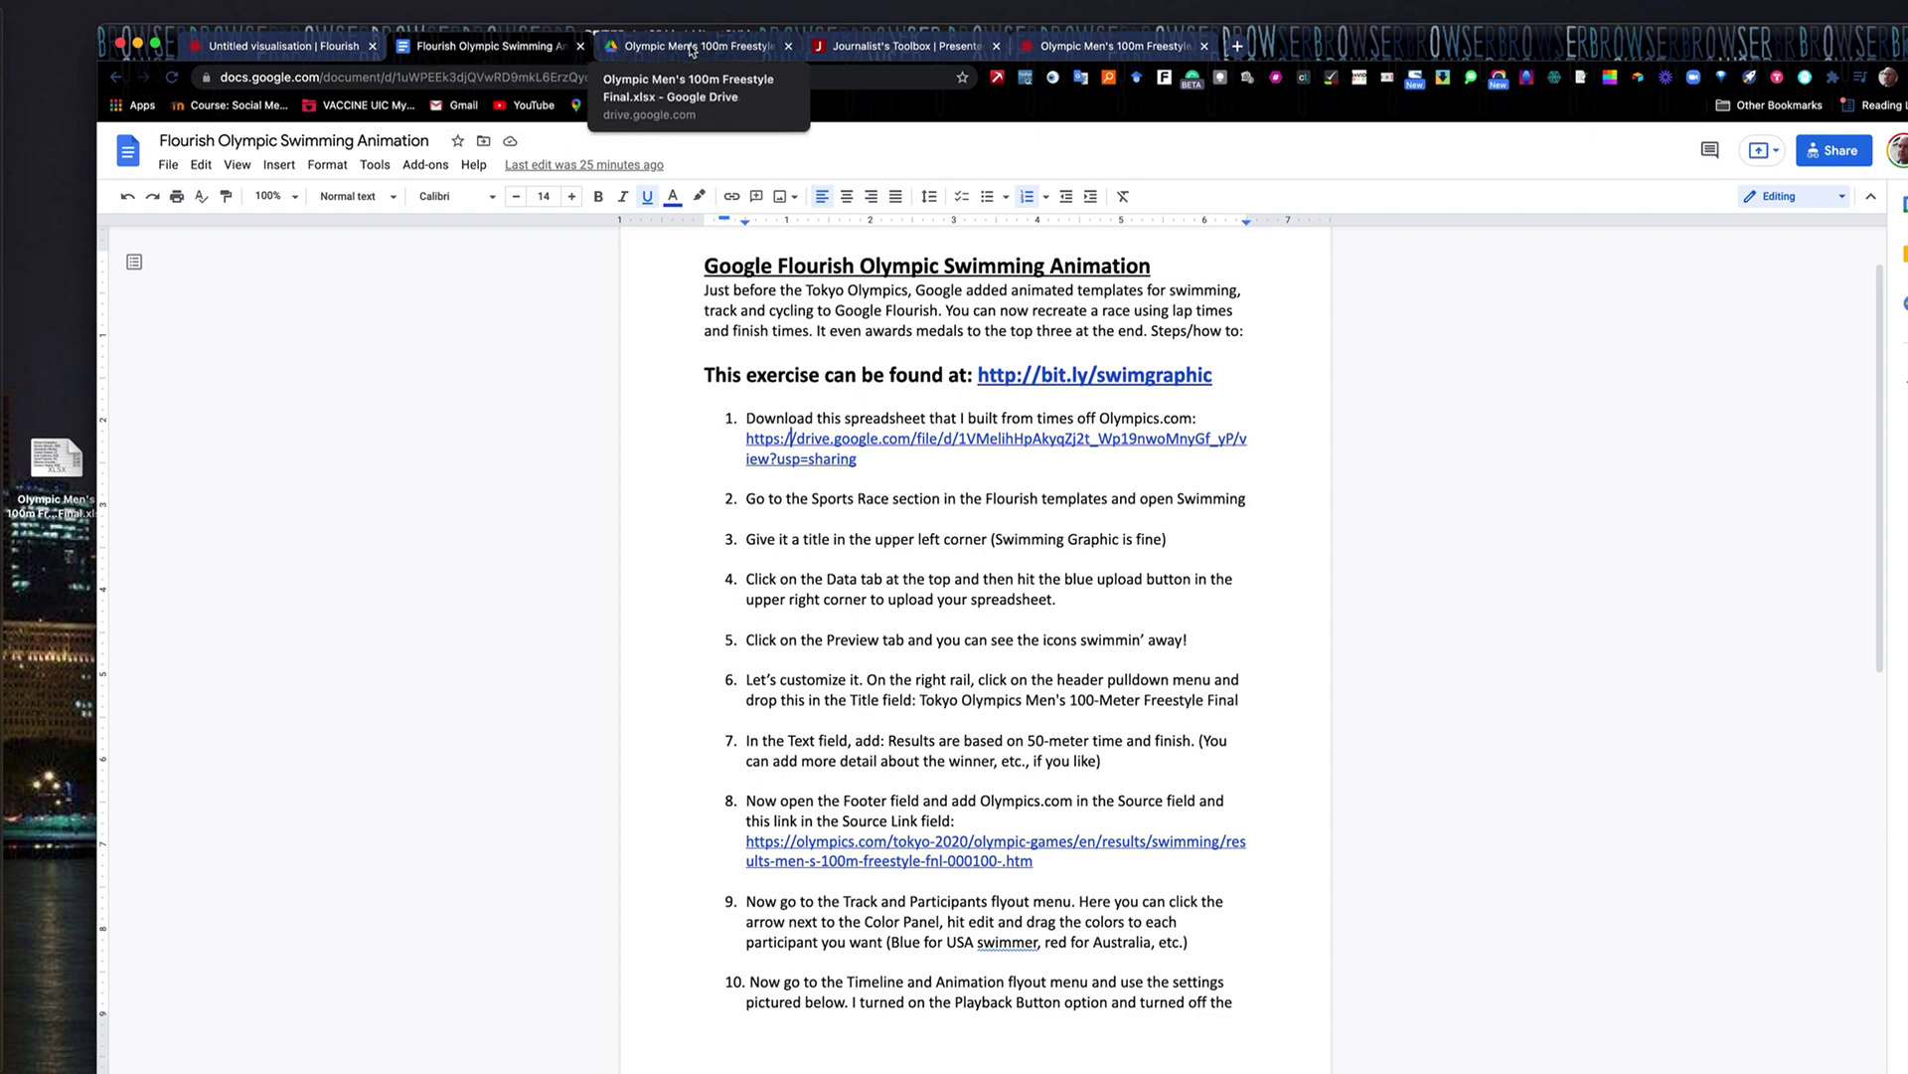
click(255, 50)
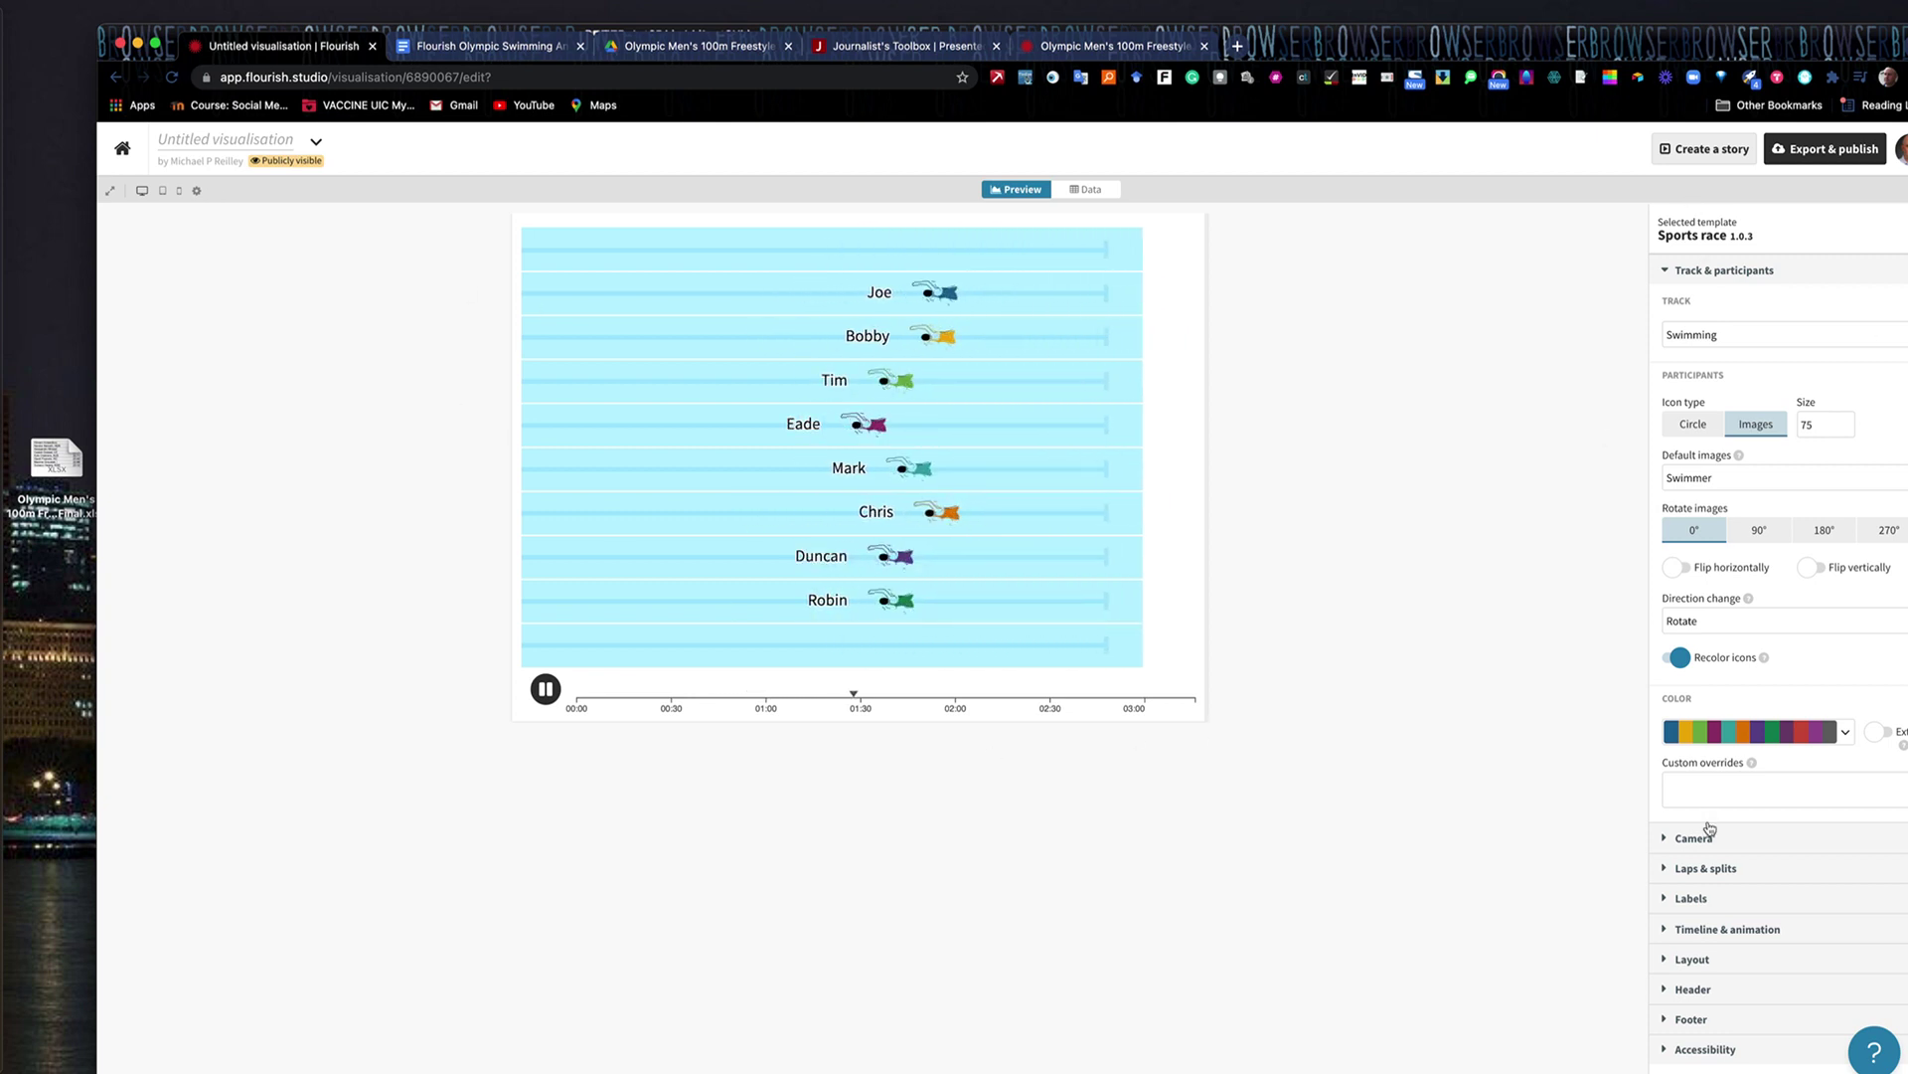
scroll(1717, 1034, down, 1)
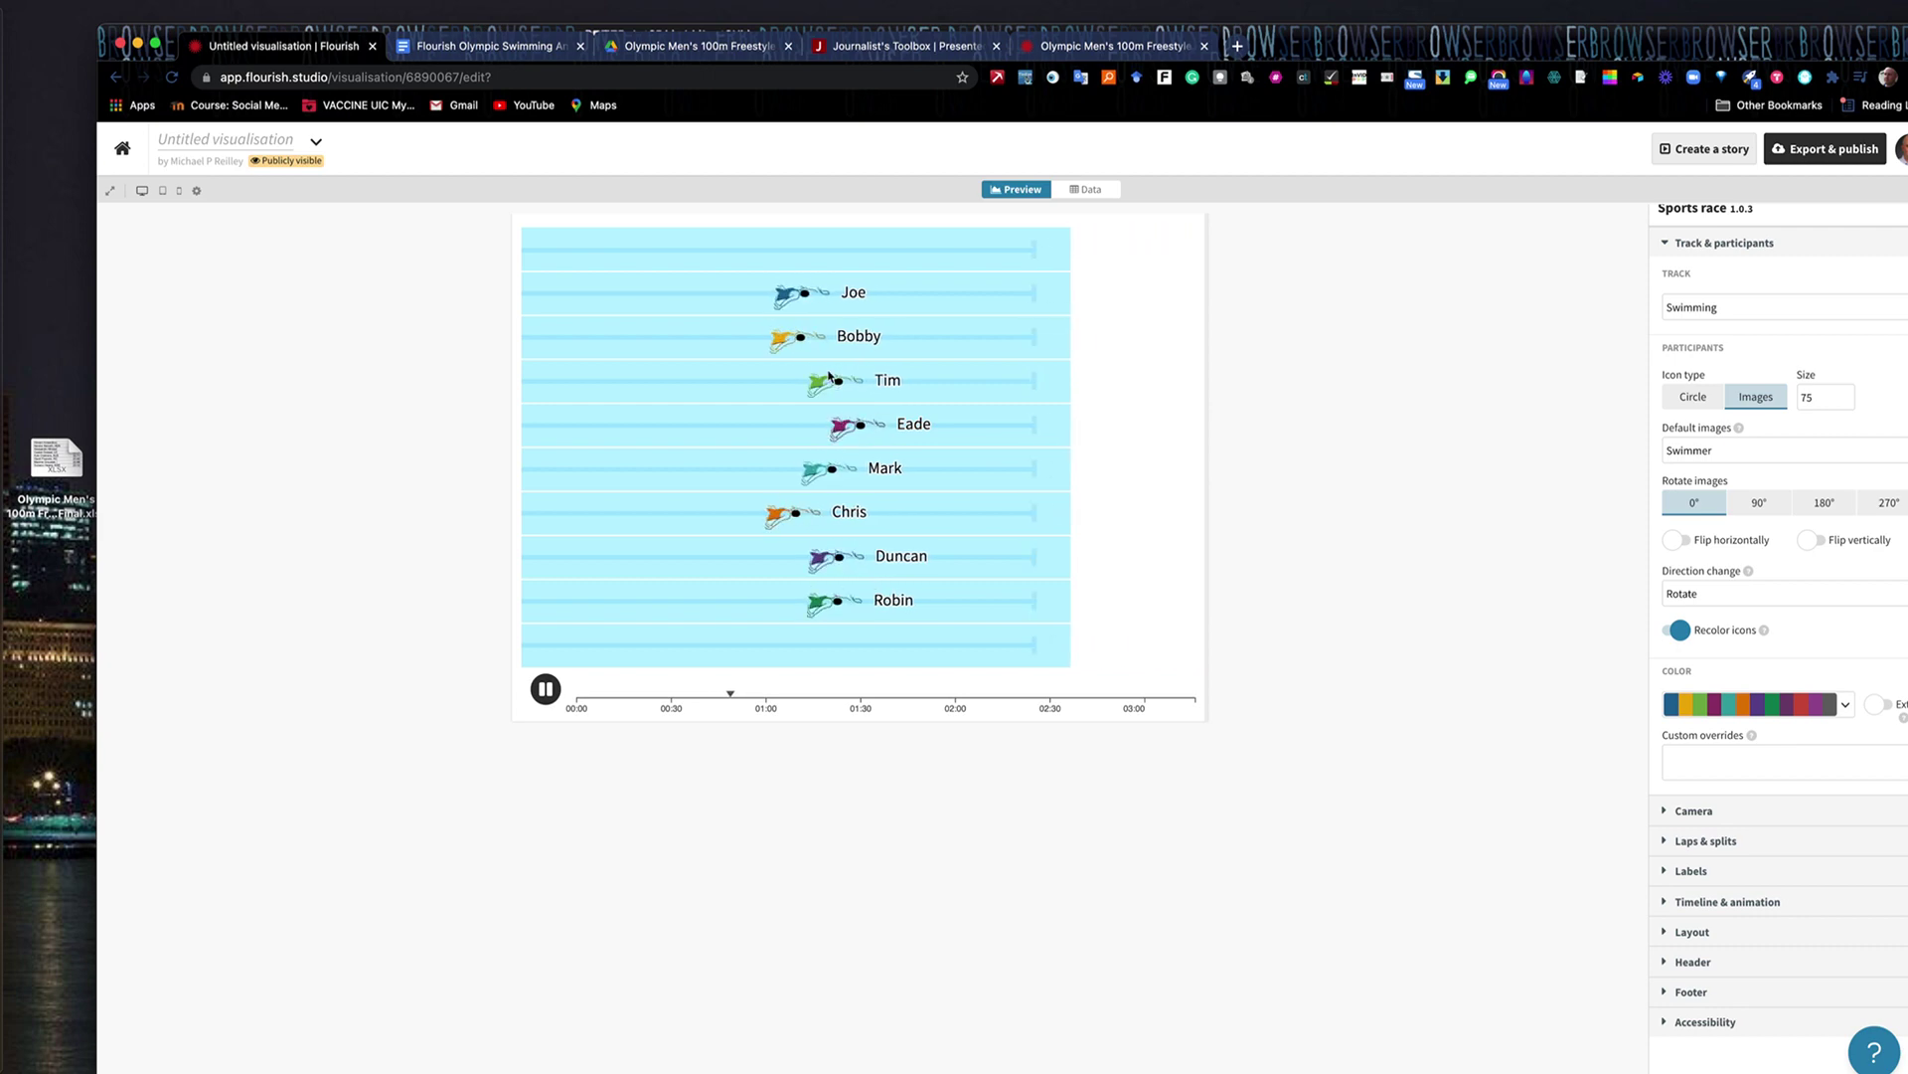
click(239, 141)
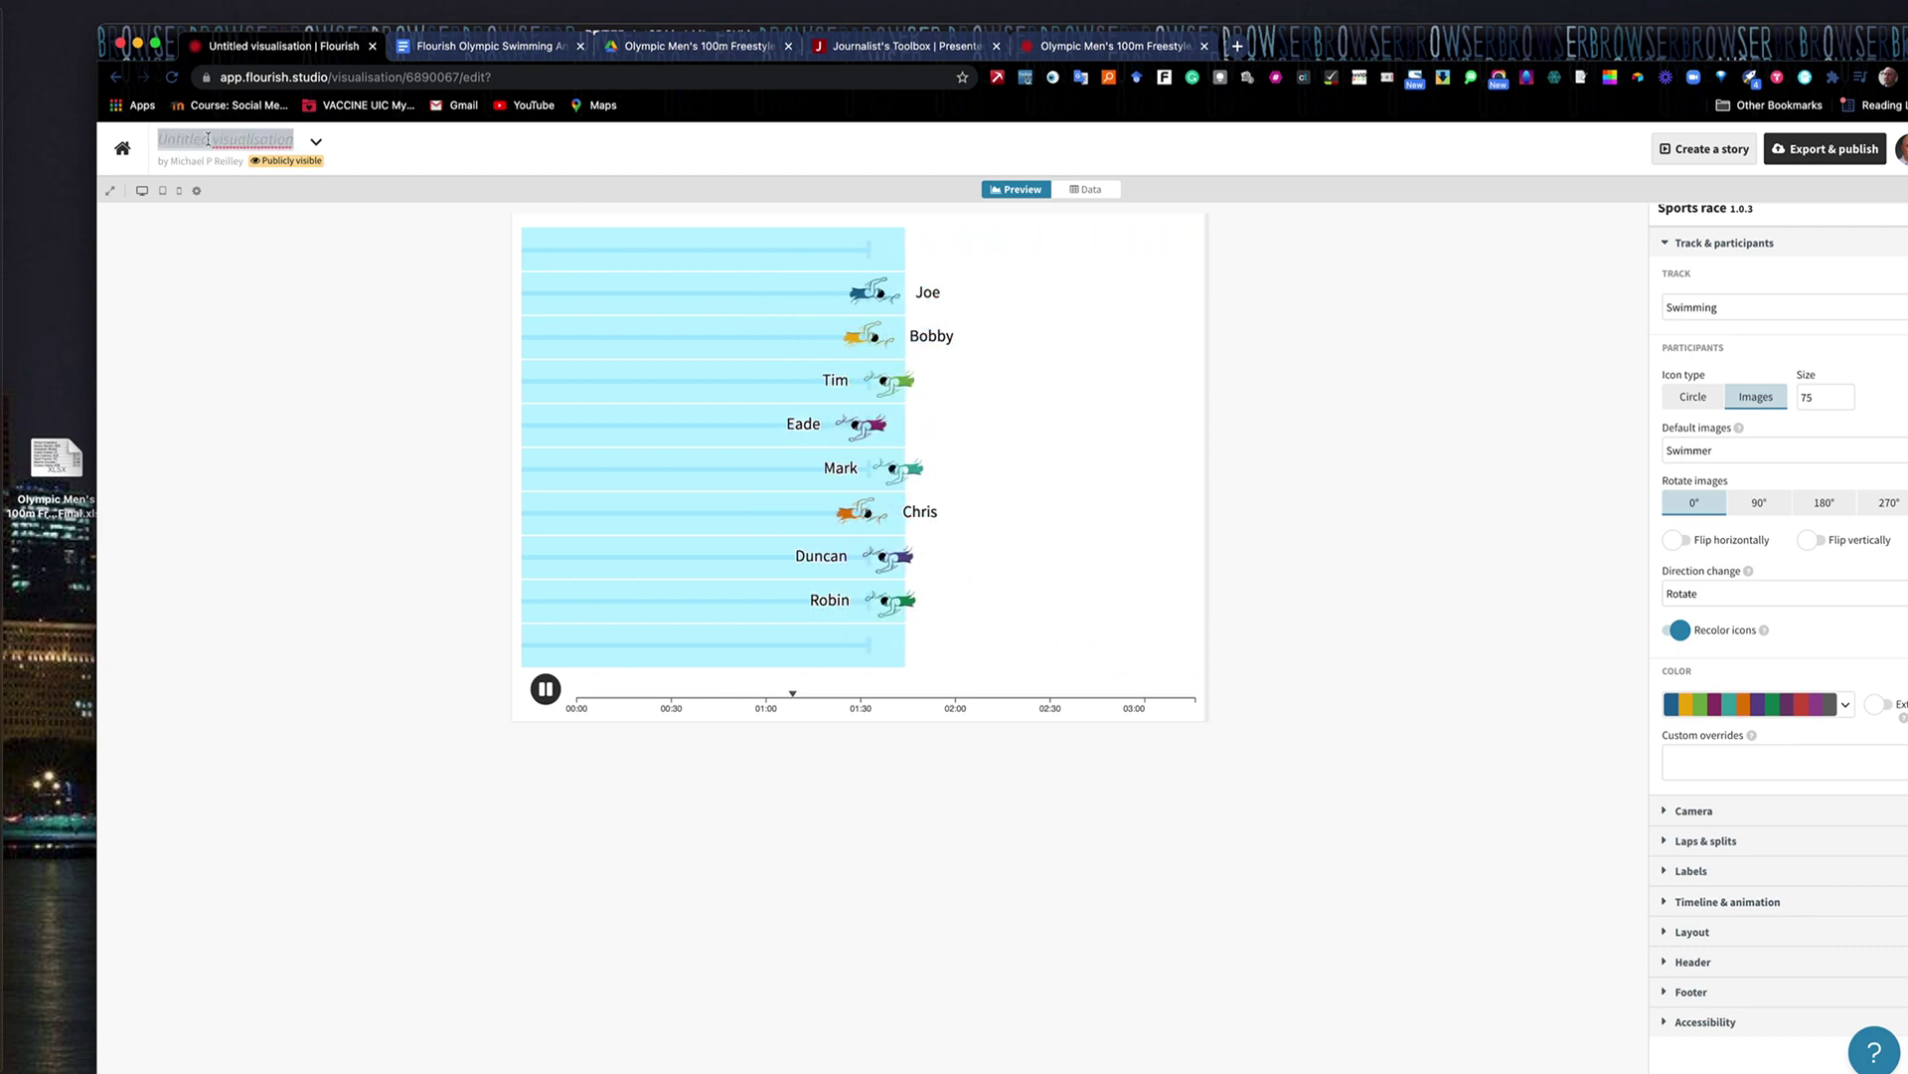
text(SWI)
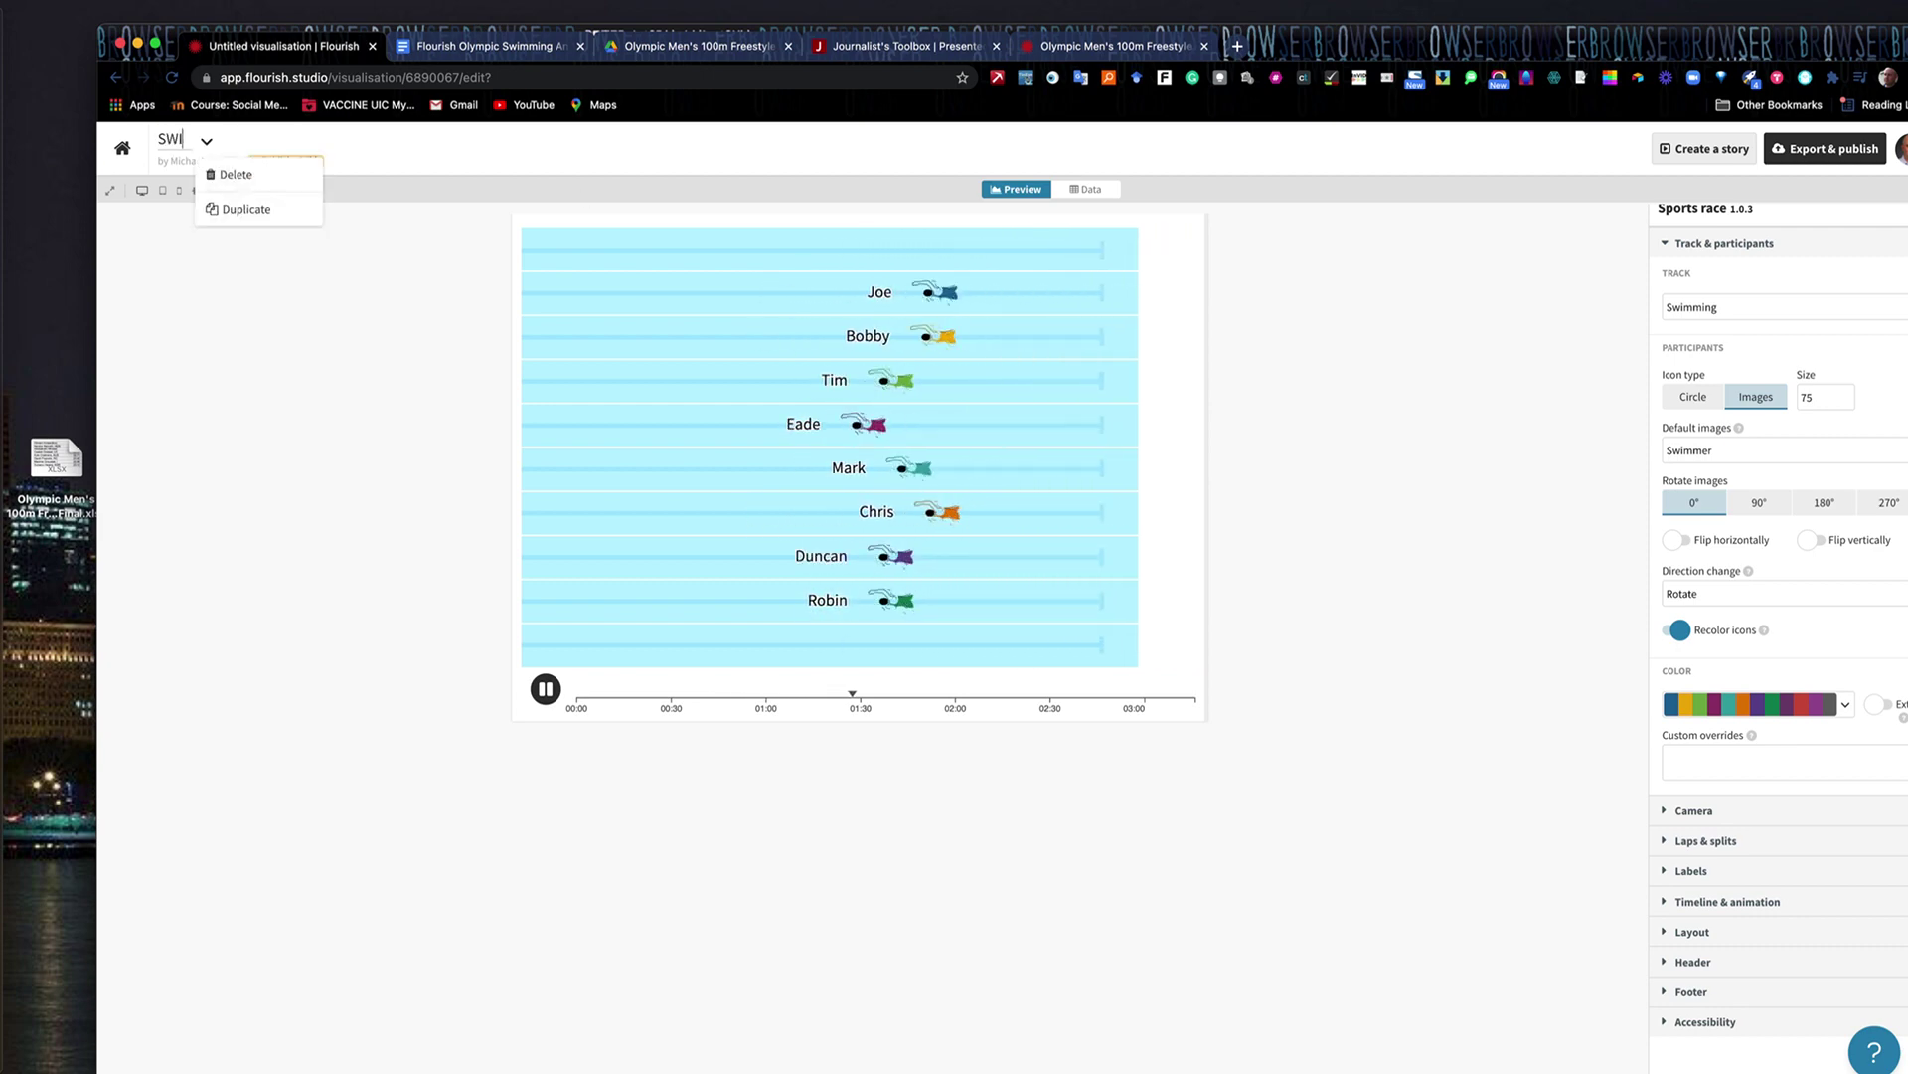
text(MMING GRAPHIC)
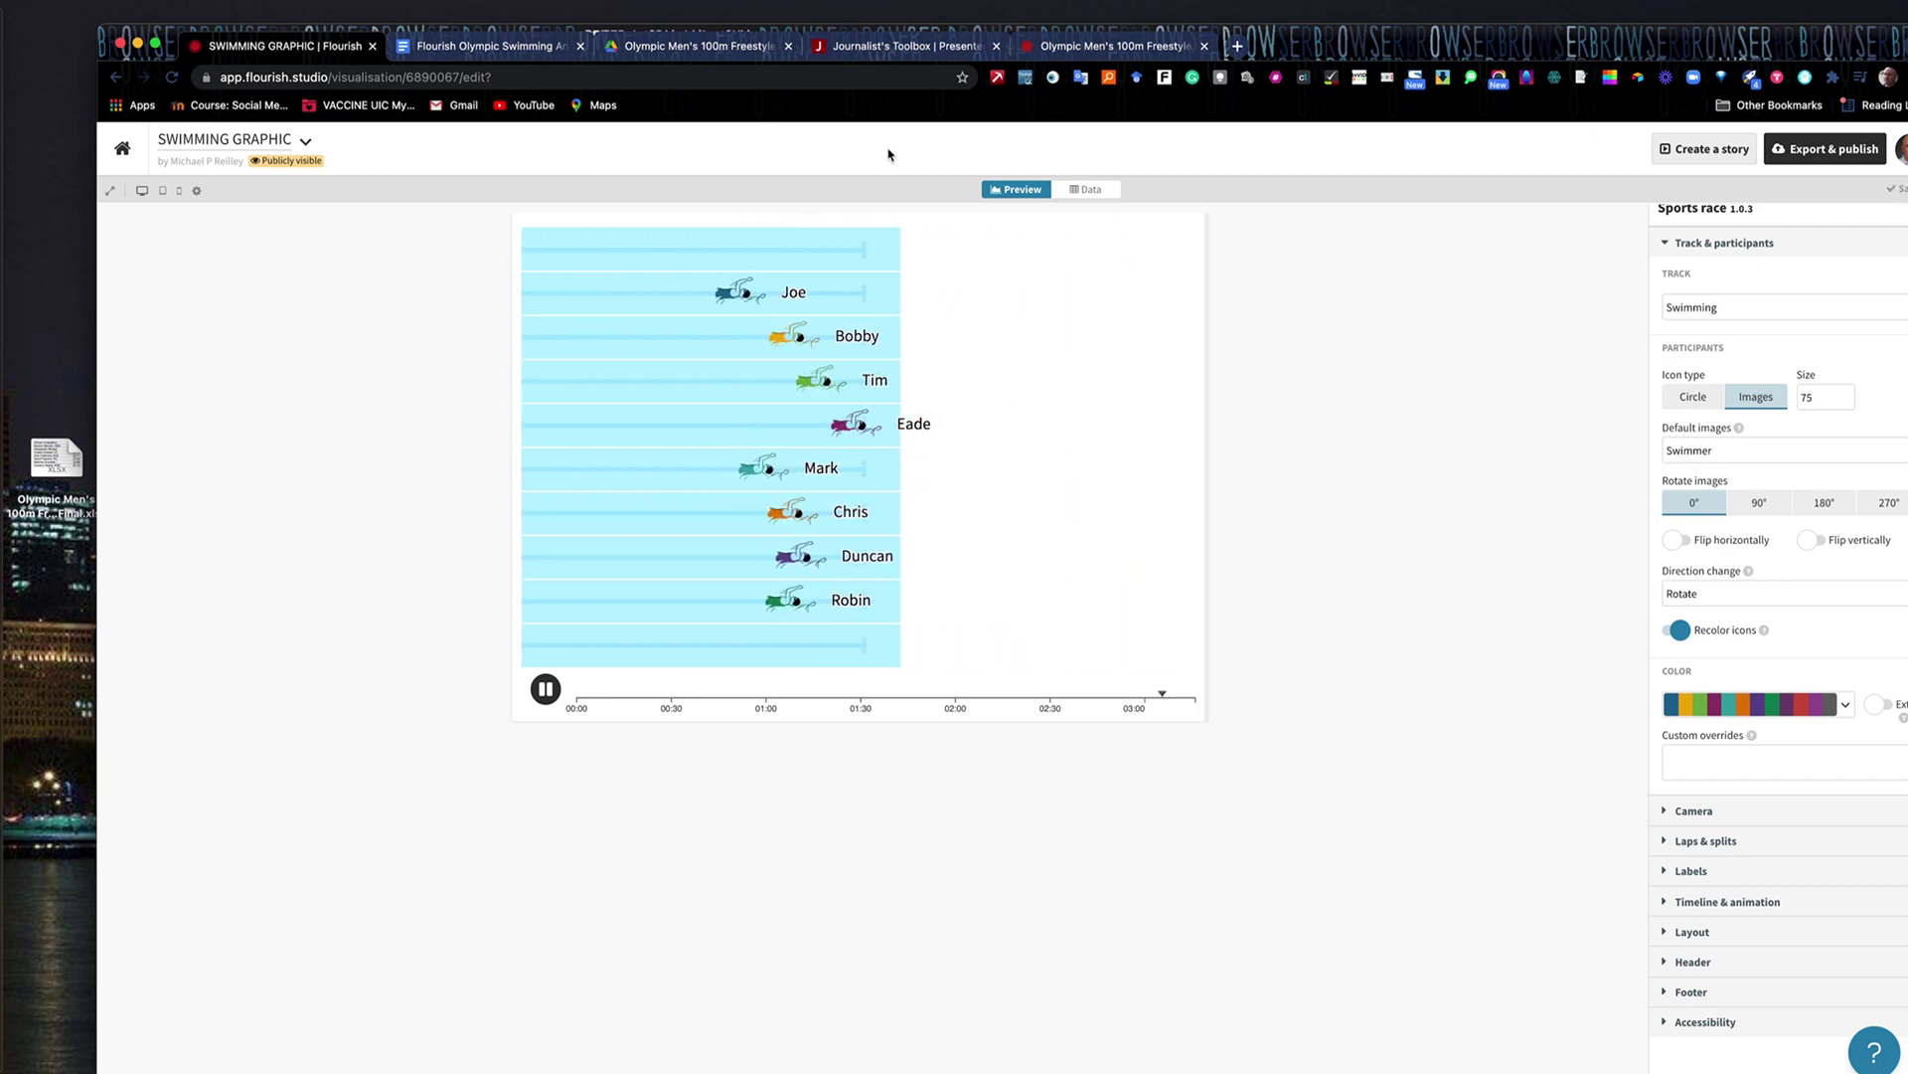
Replace the sample data by uploading Olympic Men's 100m Freestyle Final.xlsx from the desktop and importing it publicly
click(1091, 190)
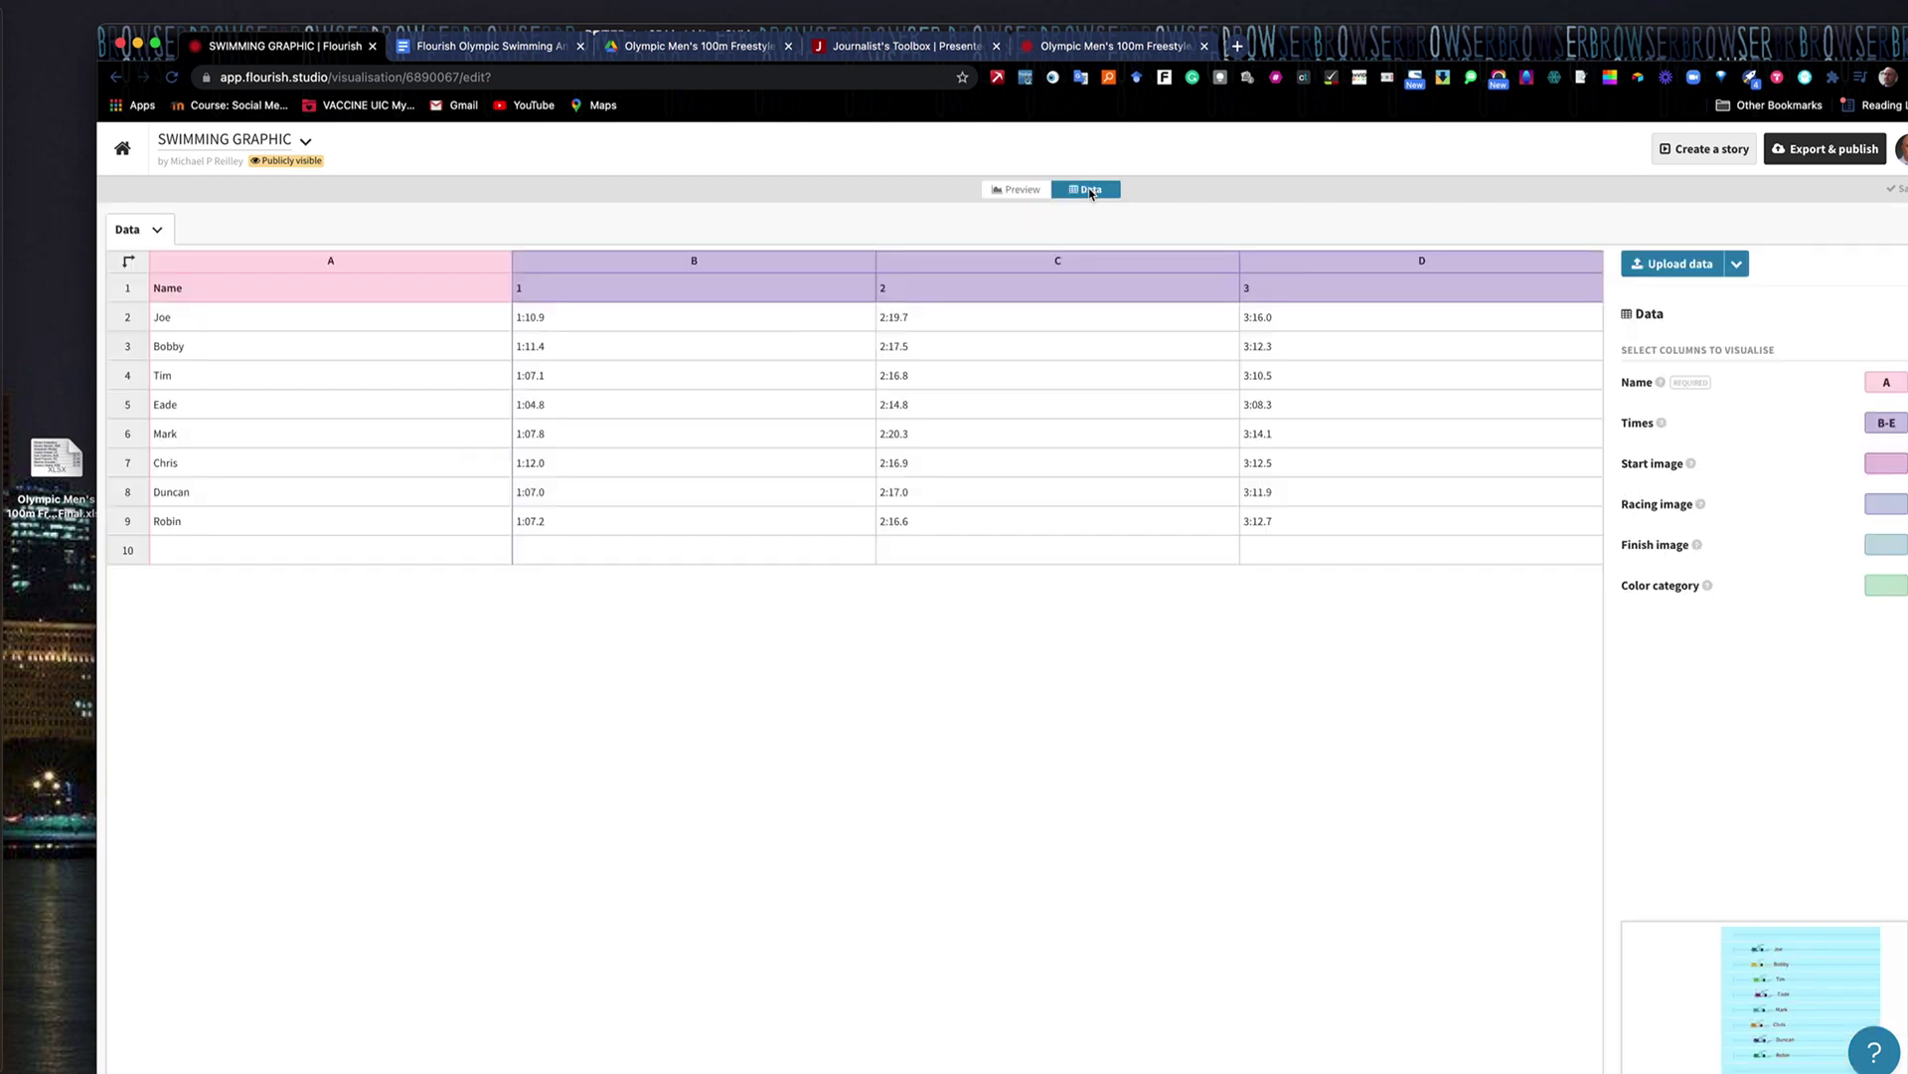
click(1680, 264)
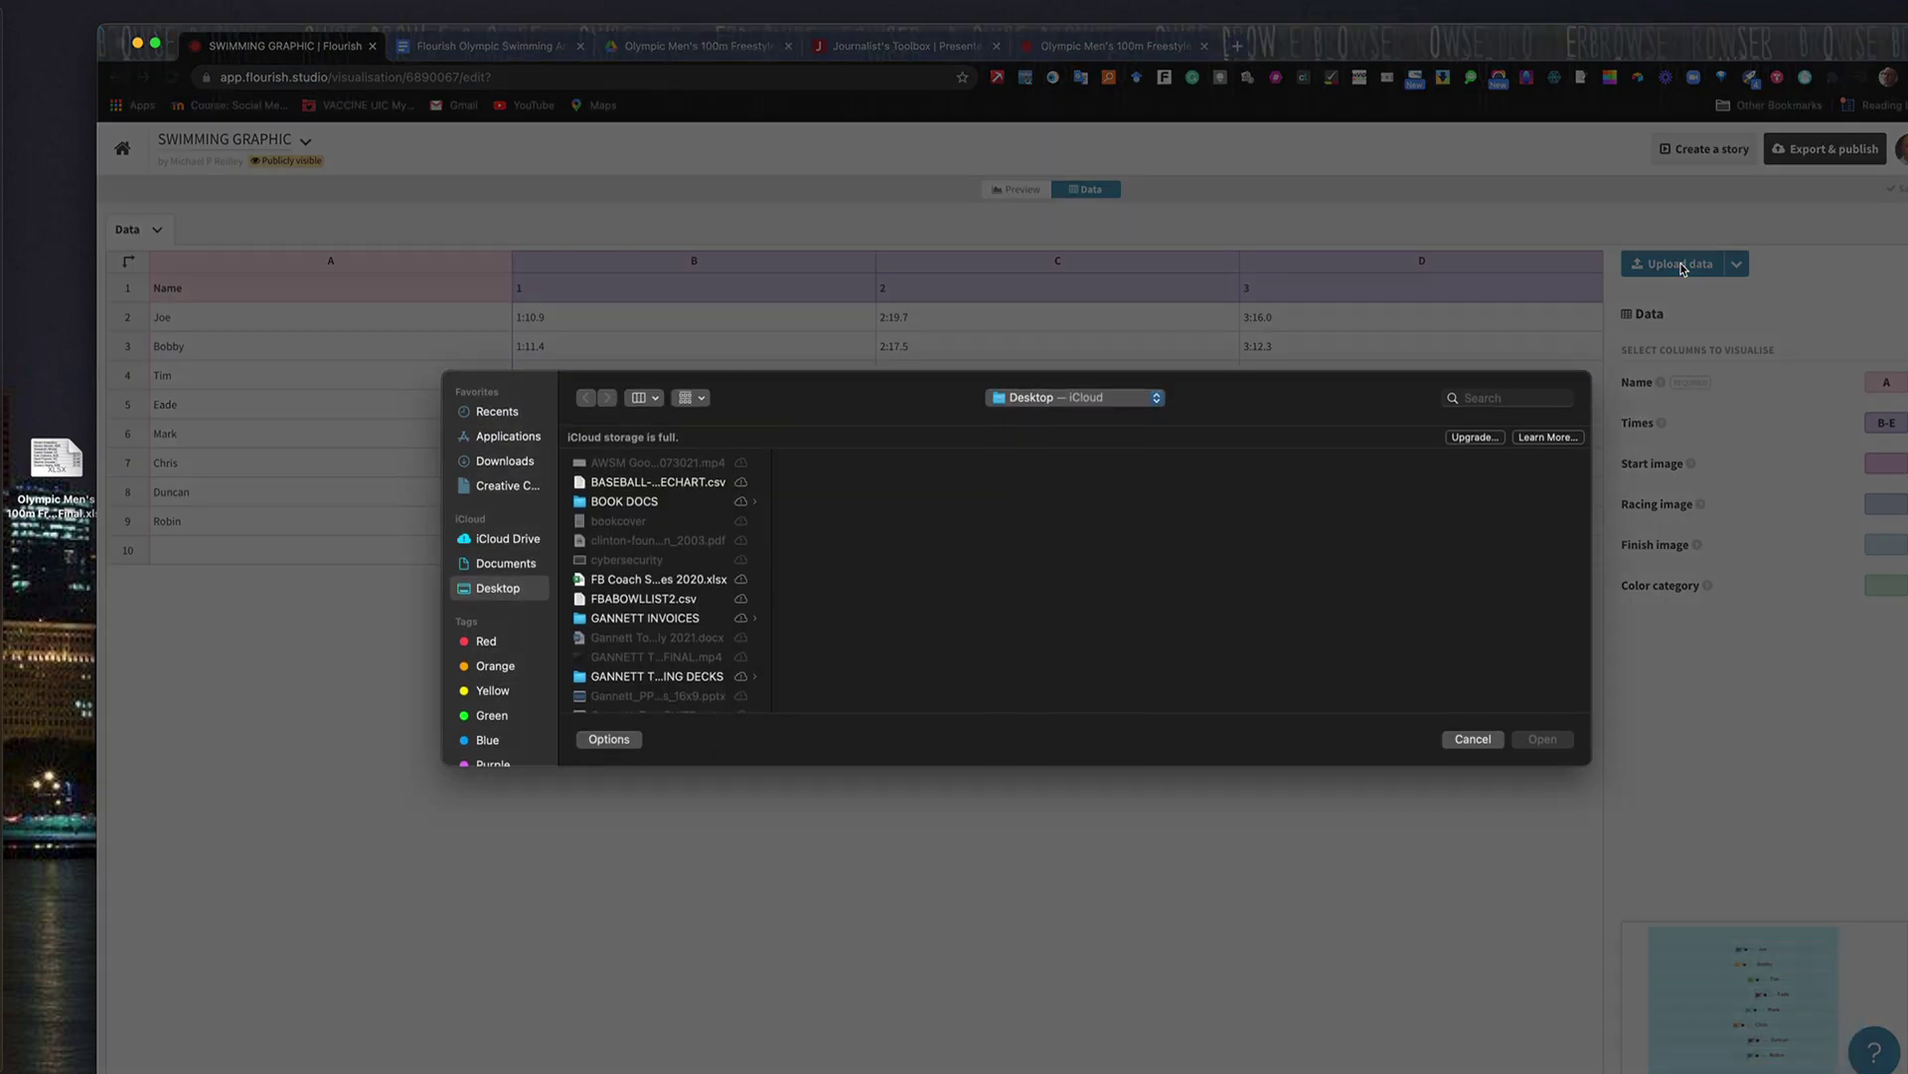
scroll(682, 647, down, 10)
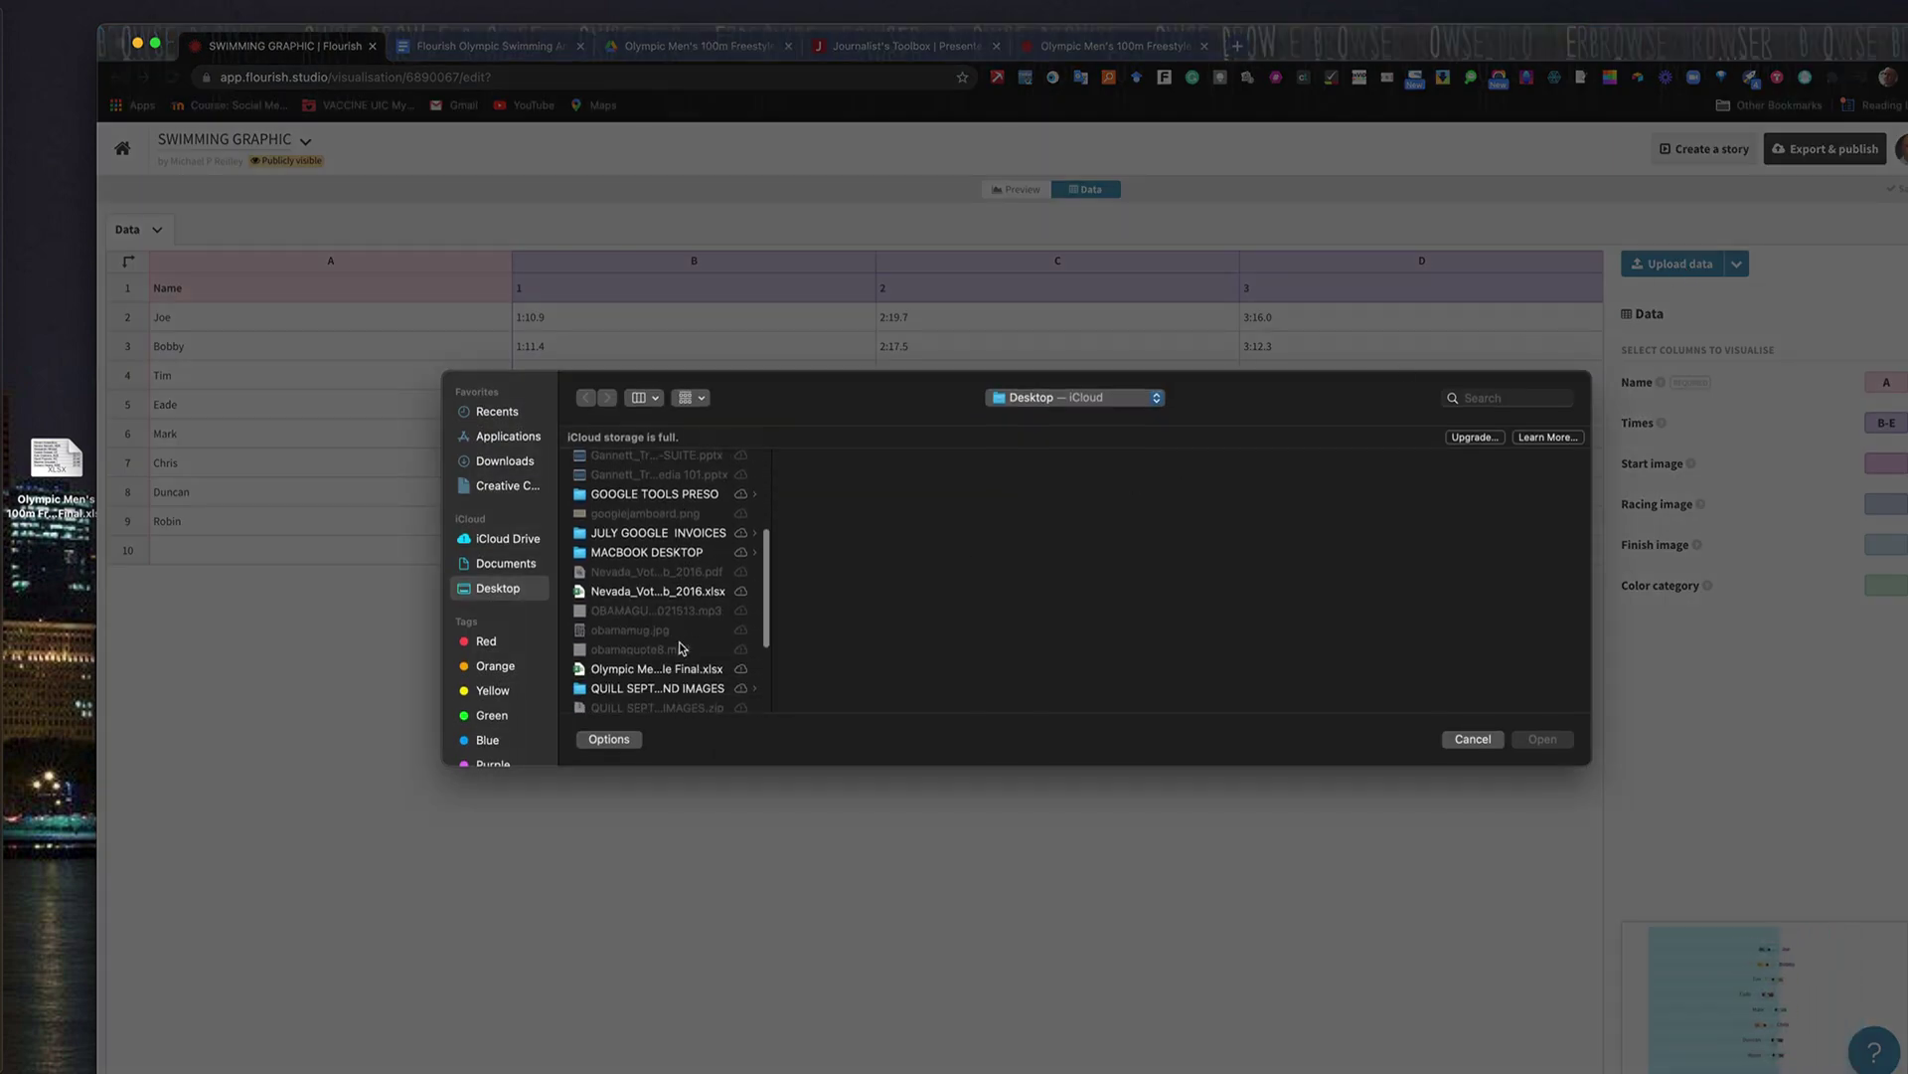
click(654, 607)
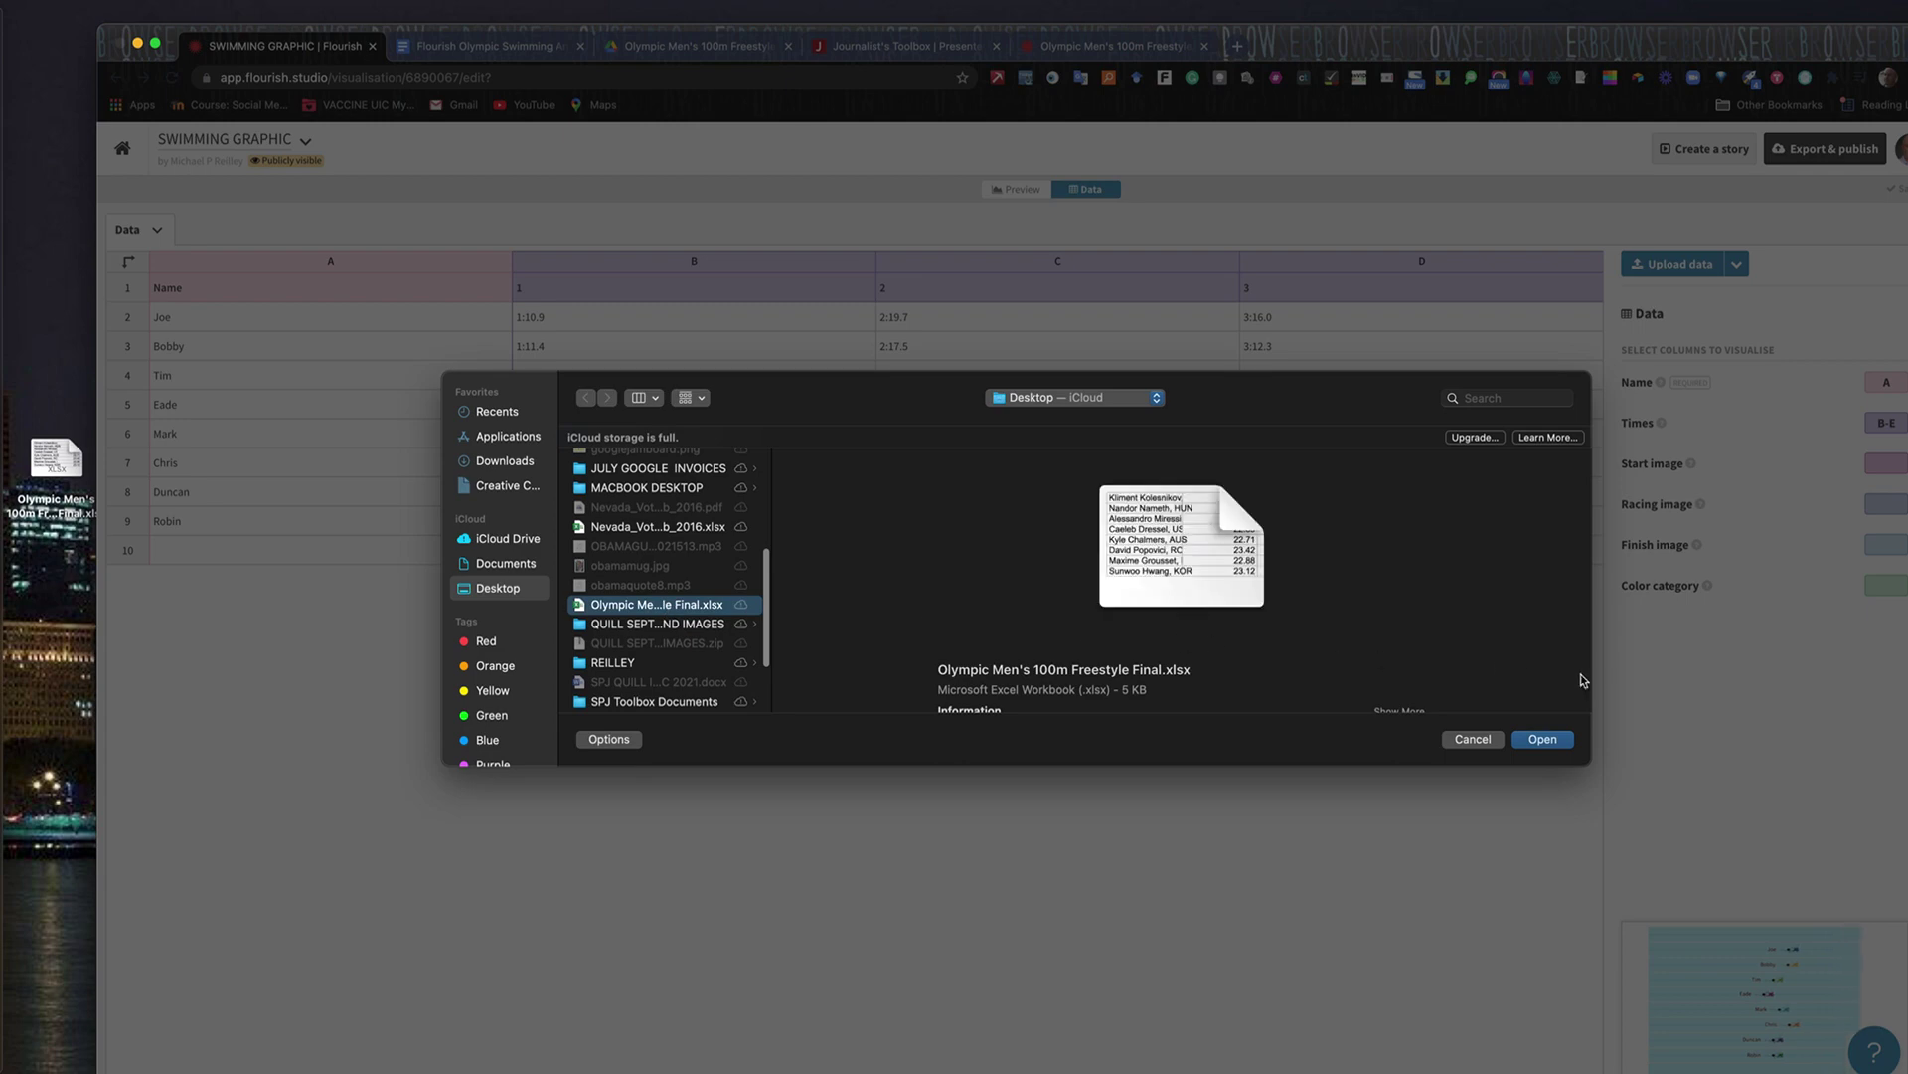
click(1541, 740)
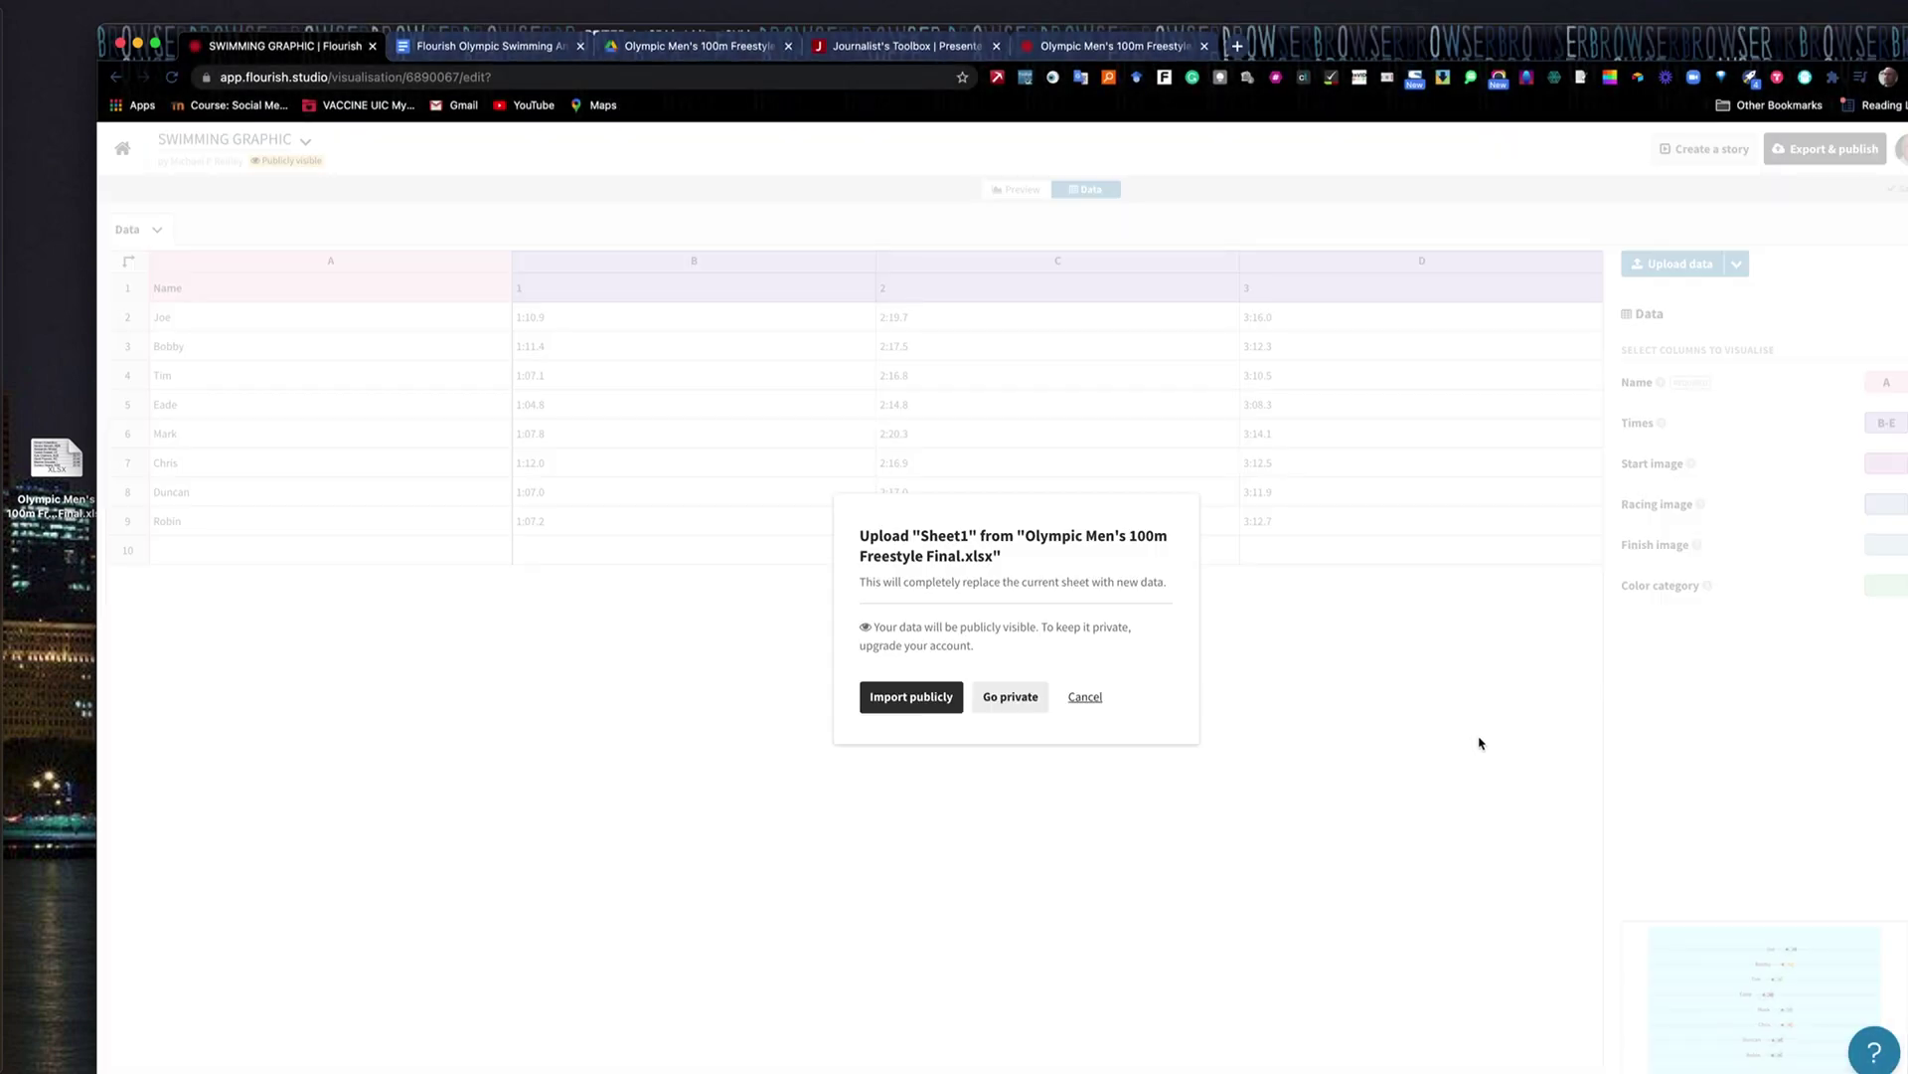
click(905, 699)
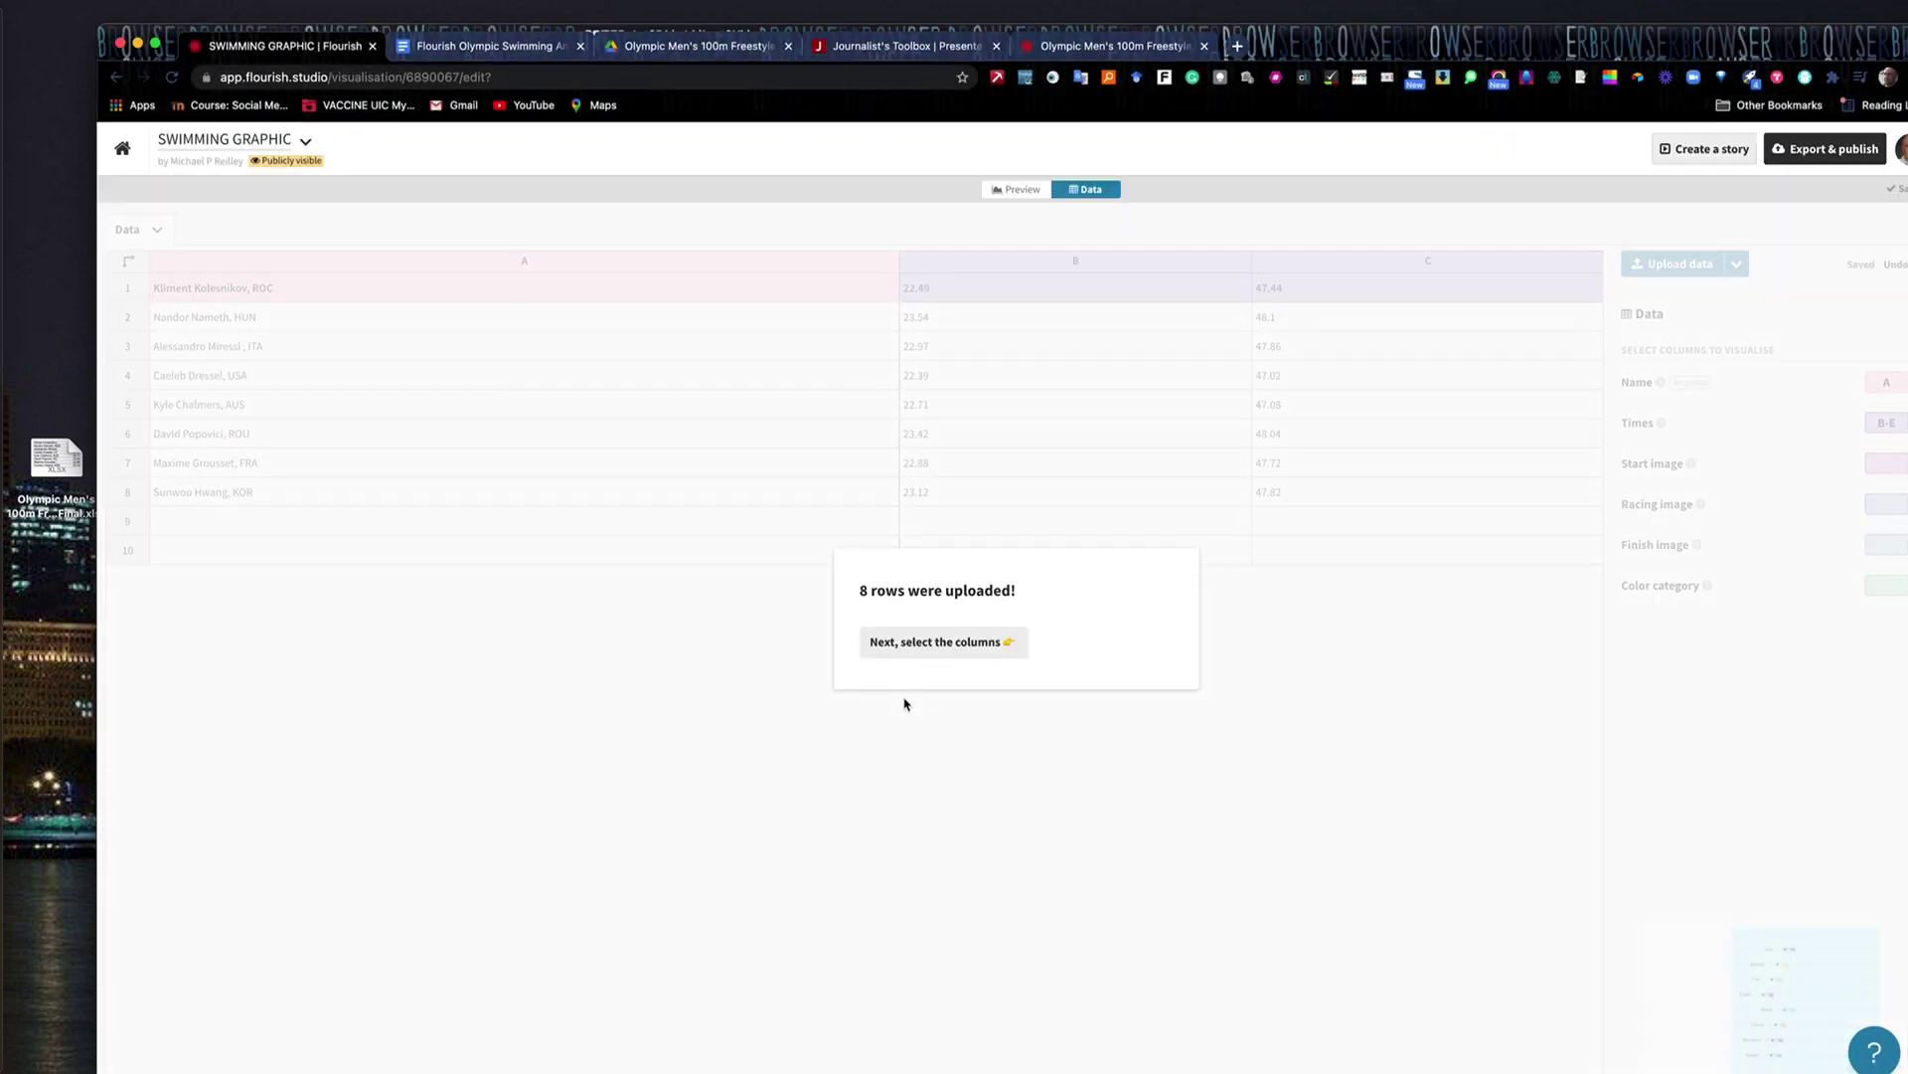
click(913, 652)
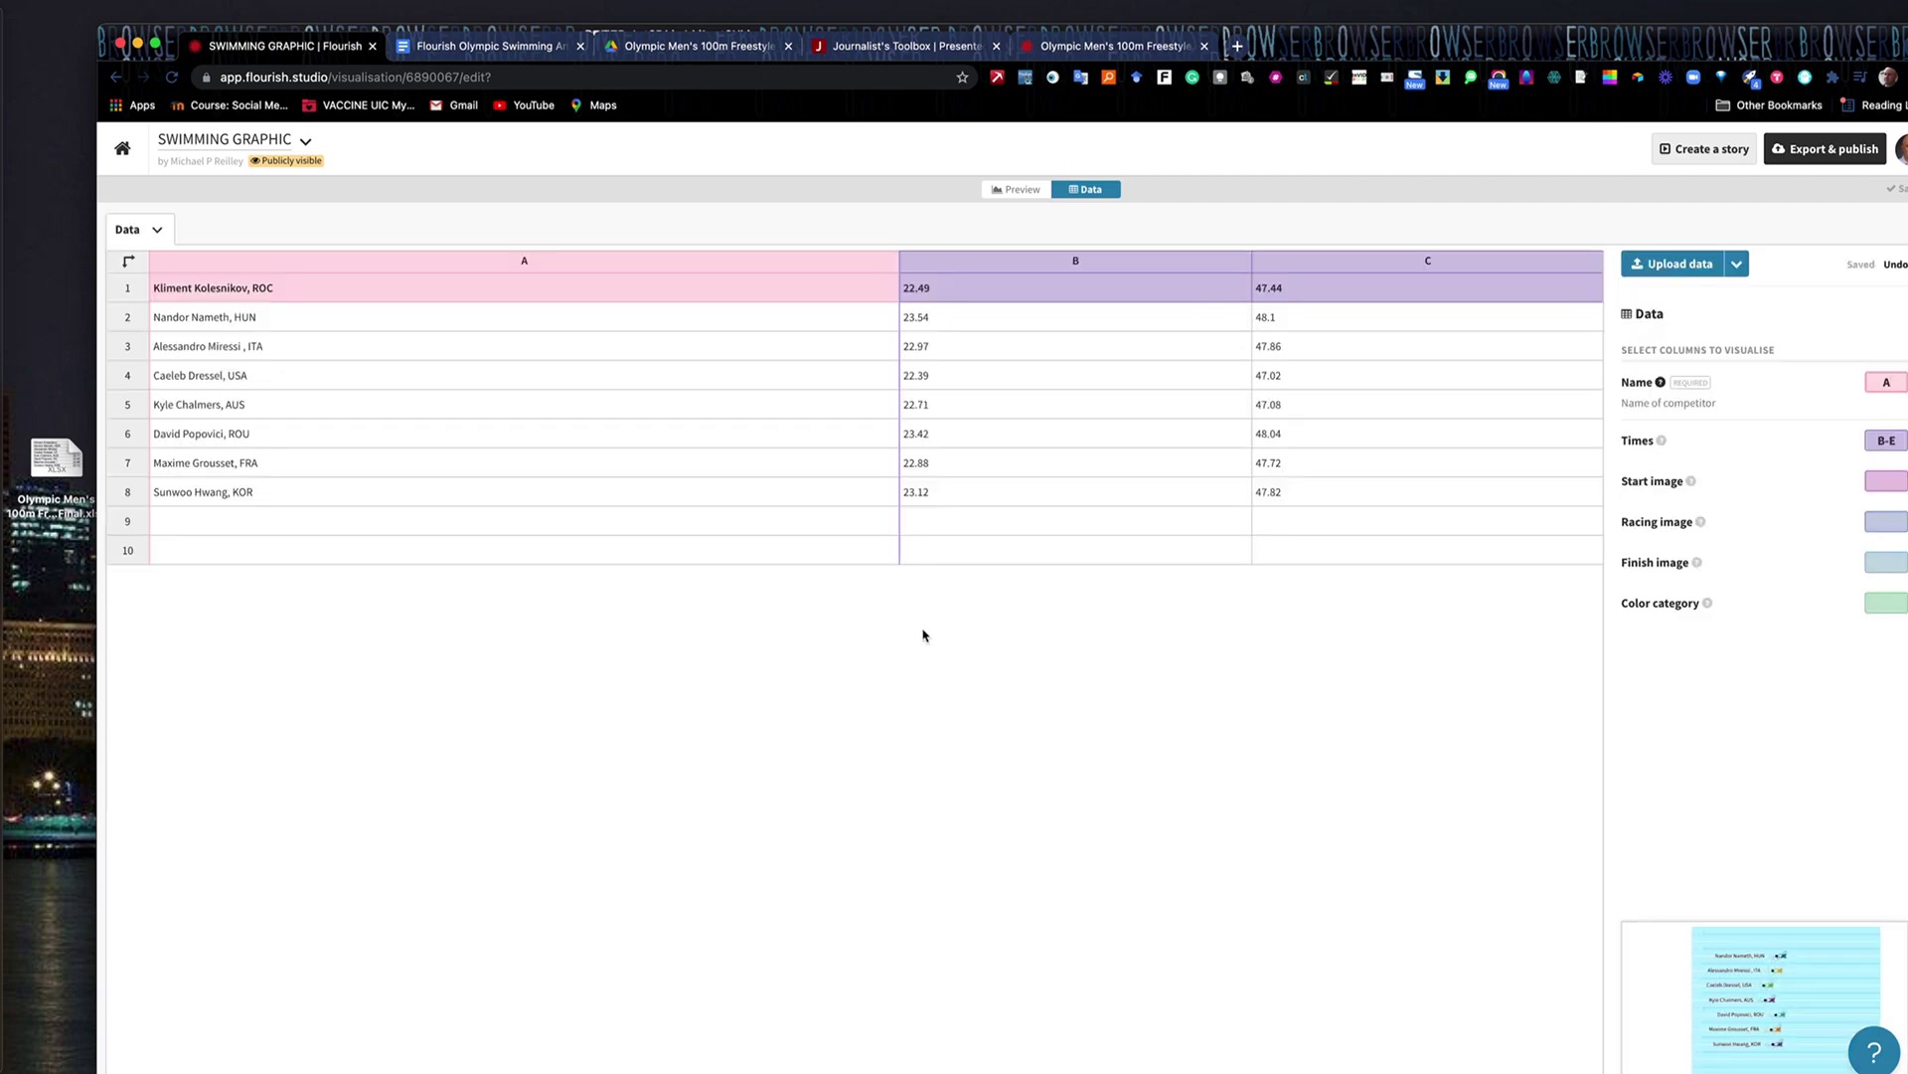
Set the Times columns to B-C and preview the race with the uploaded data
click(1899, 439)
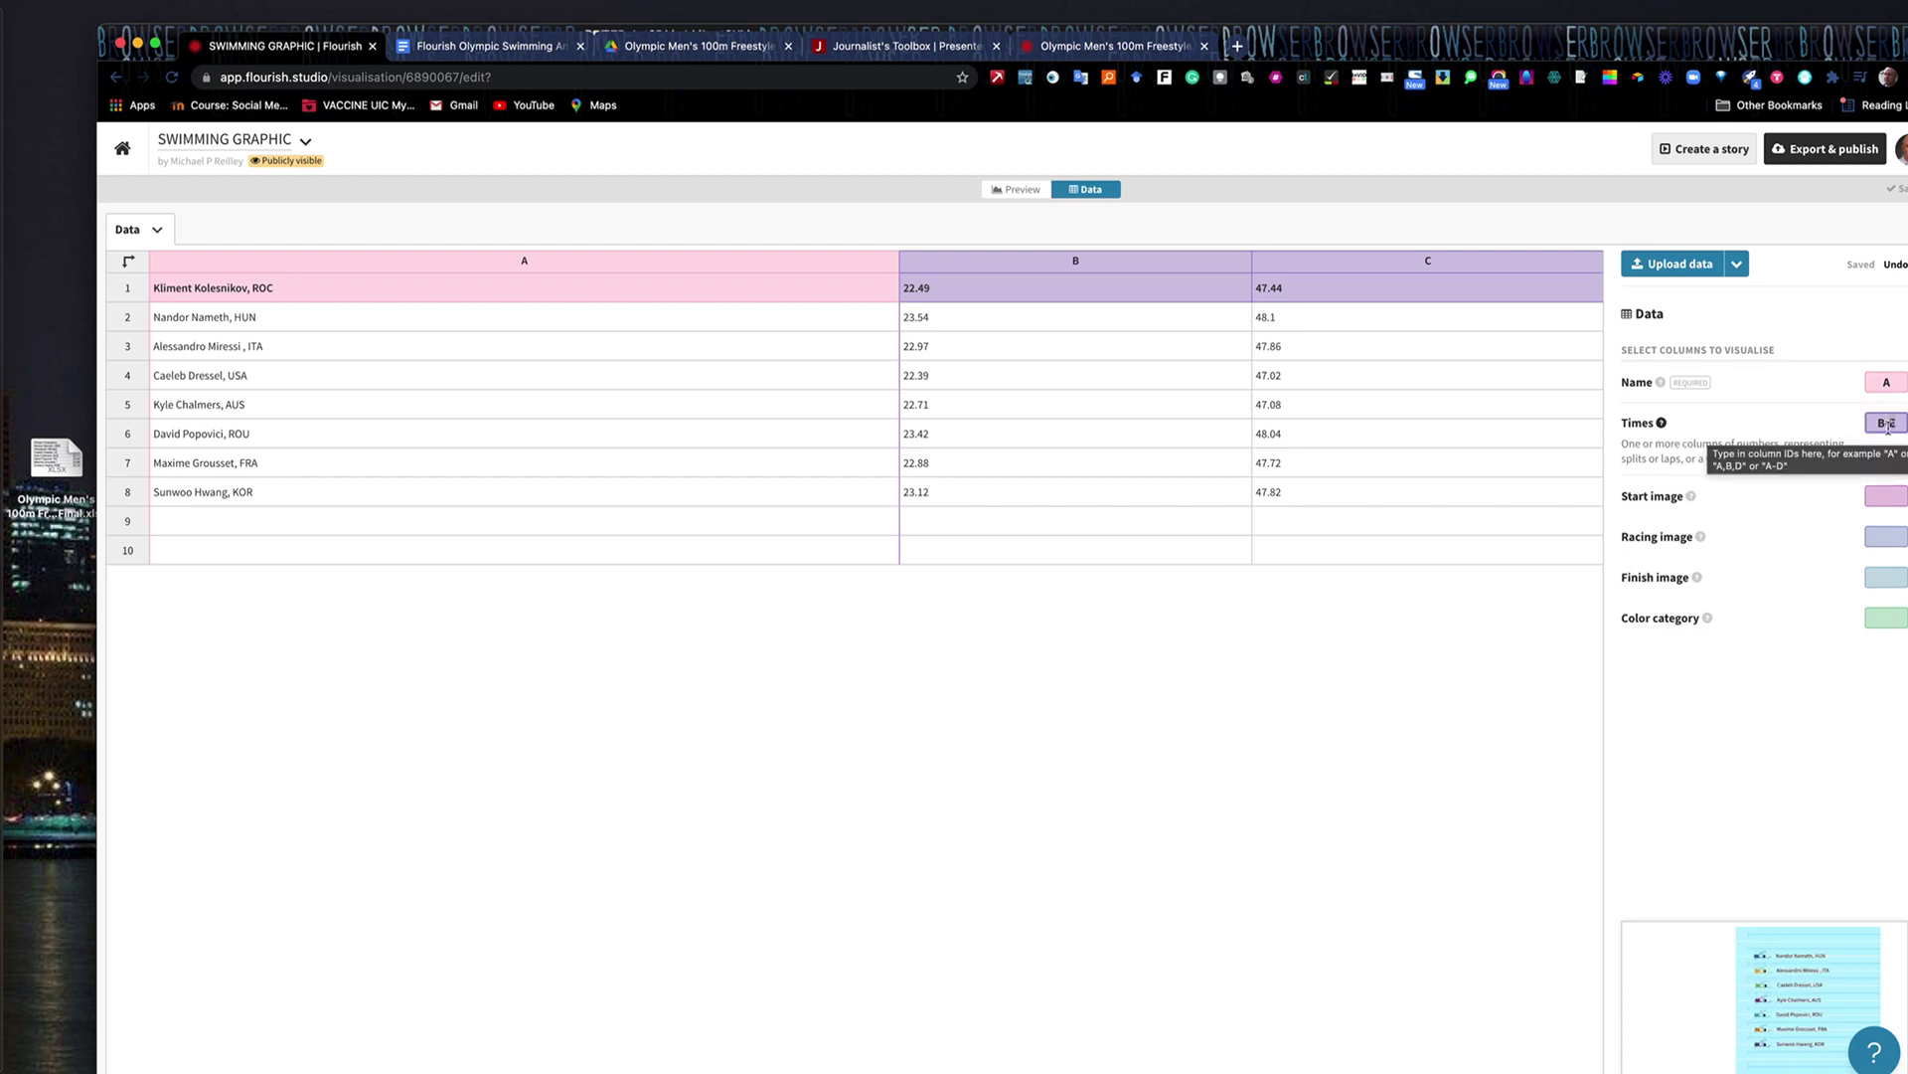
key(BackSpace)
text(C)
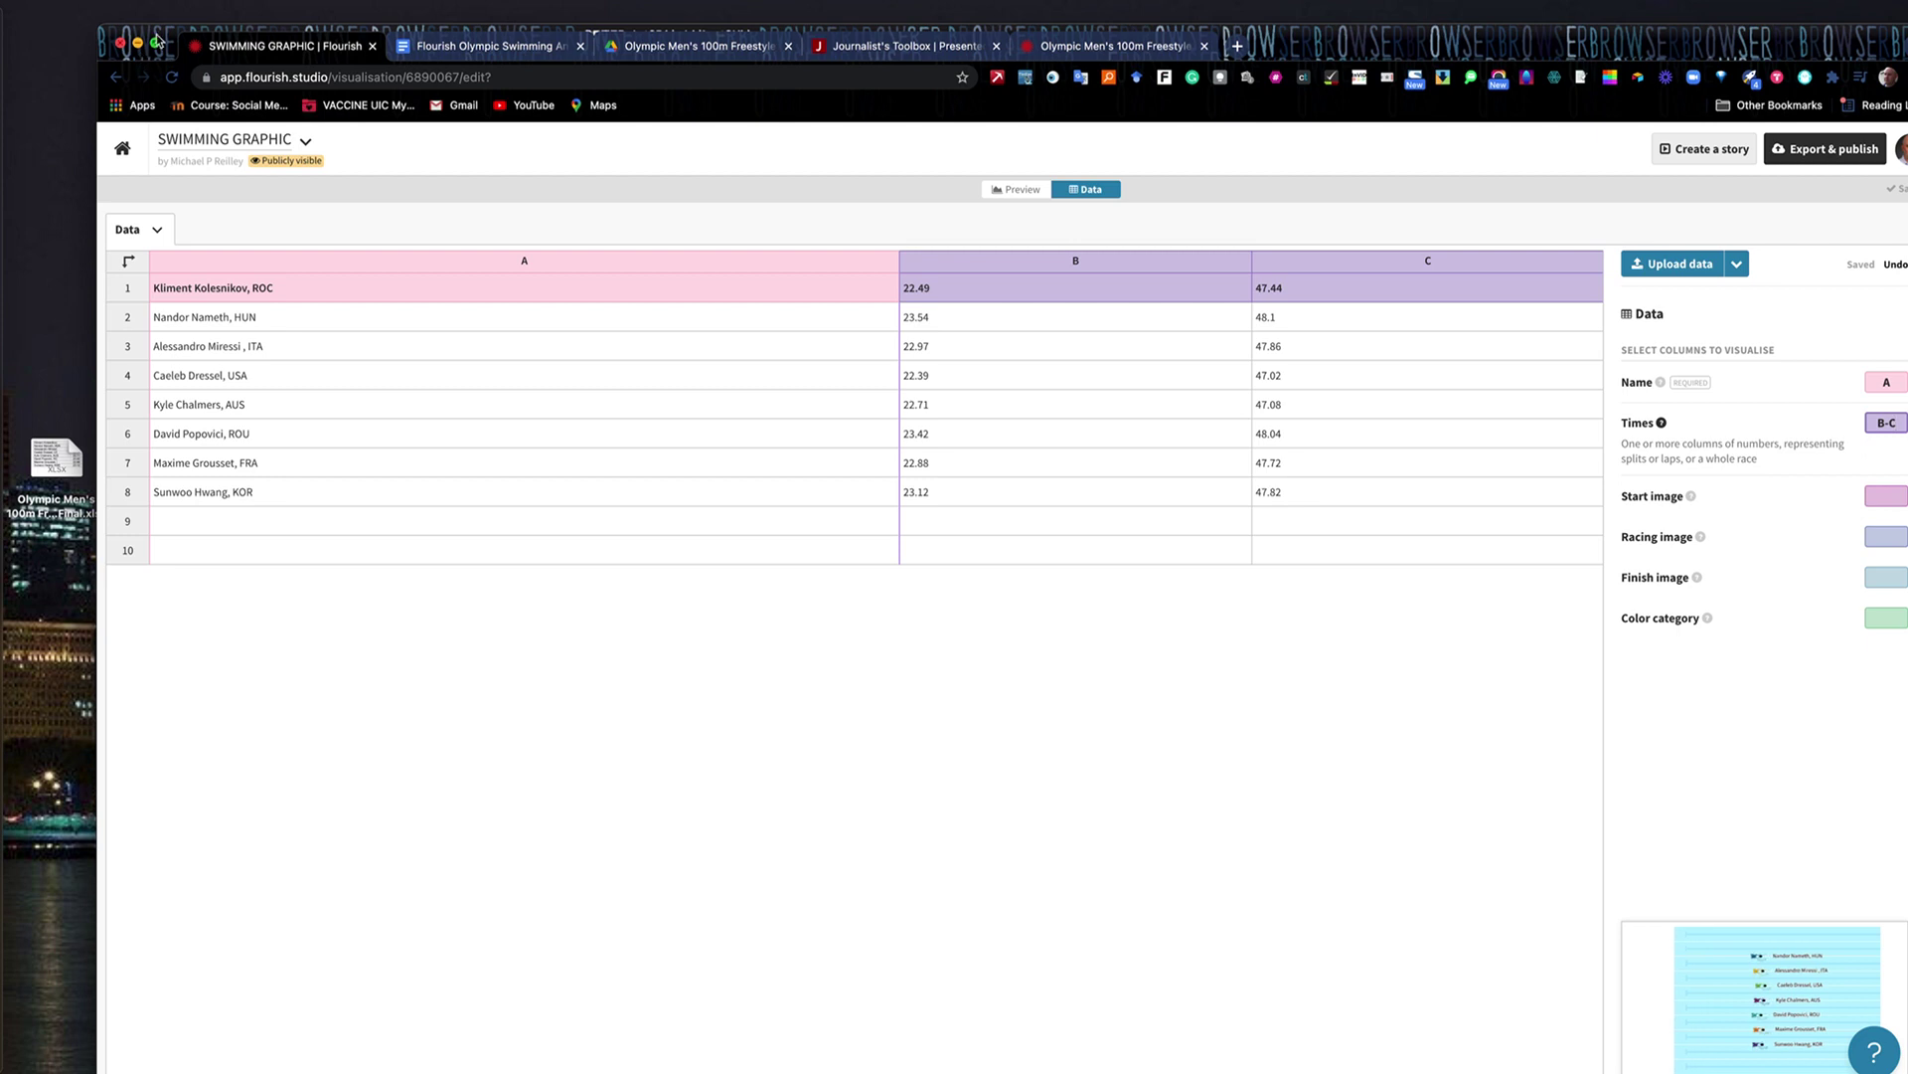
drag(162, 35, 121, 33)
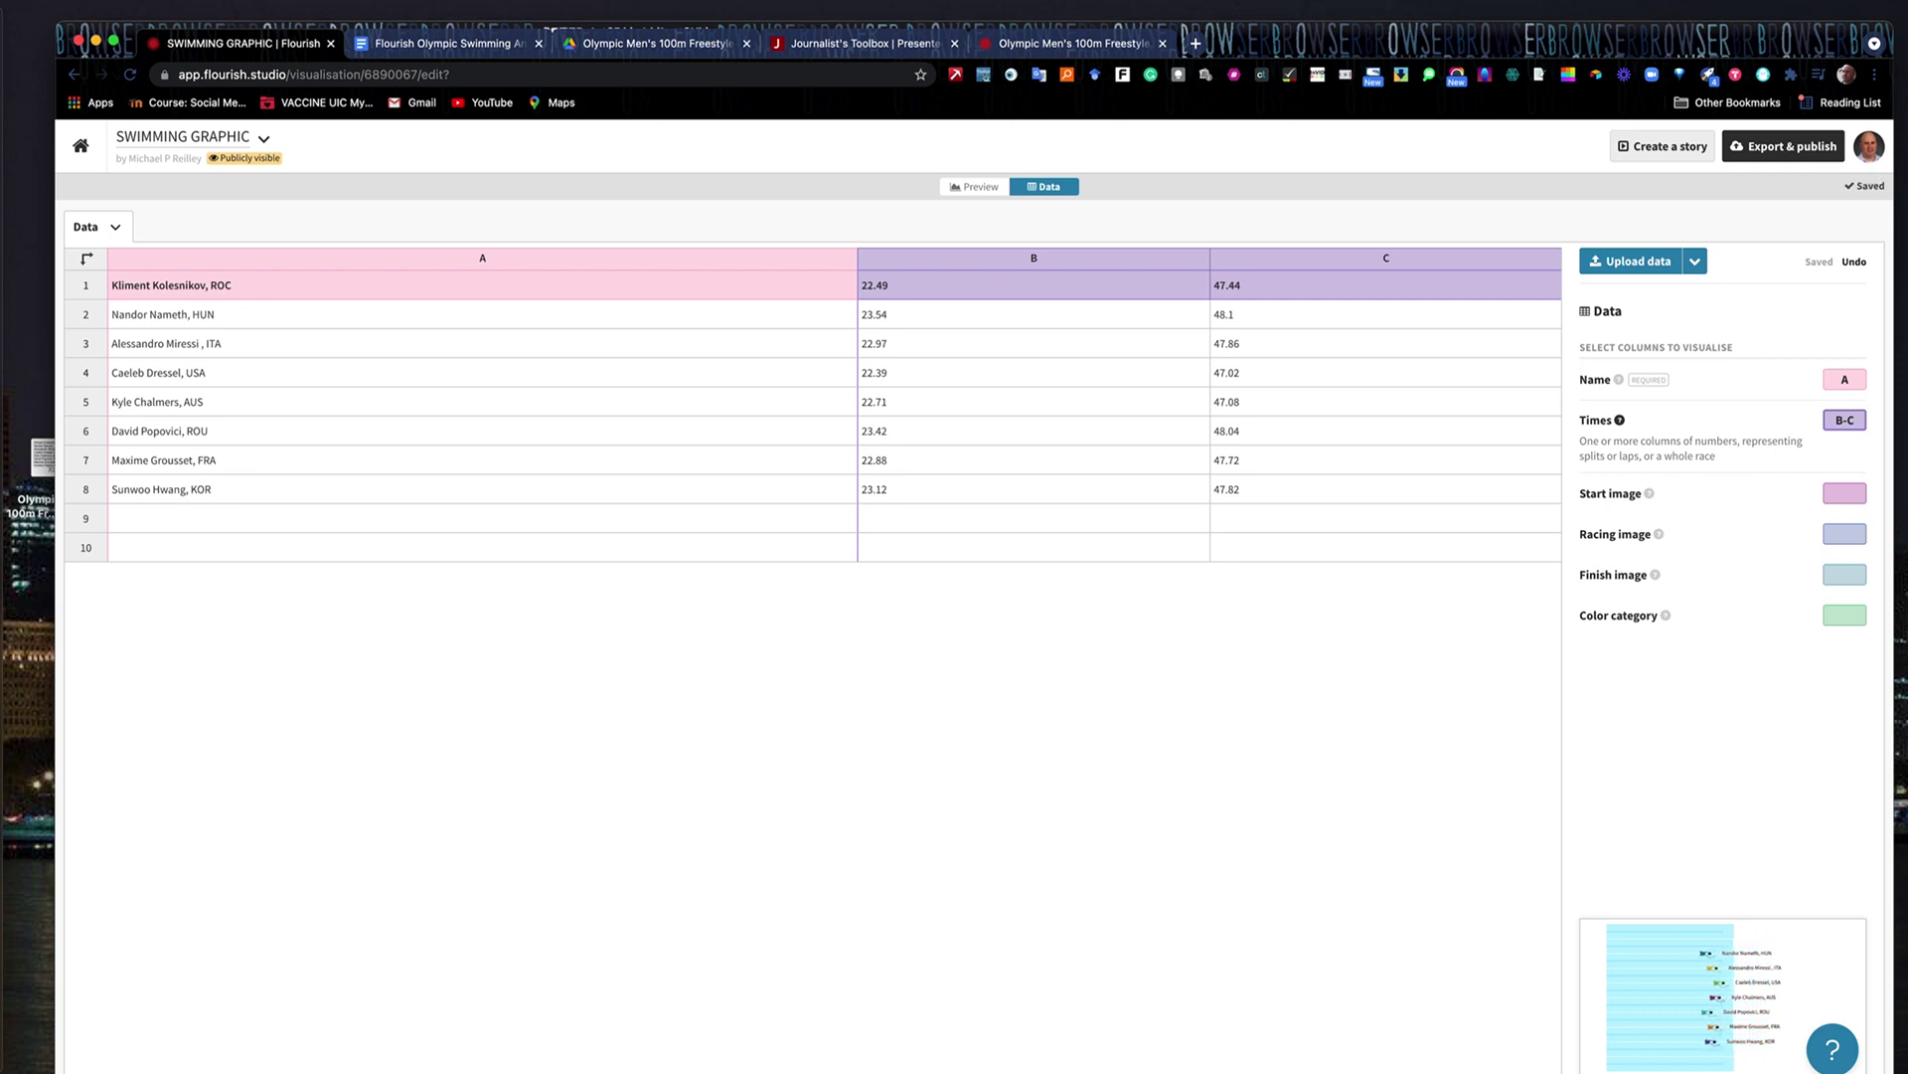
click(977, 187)
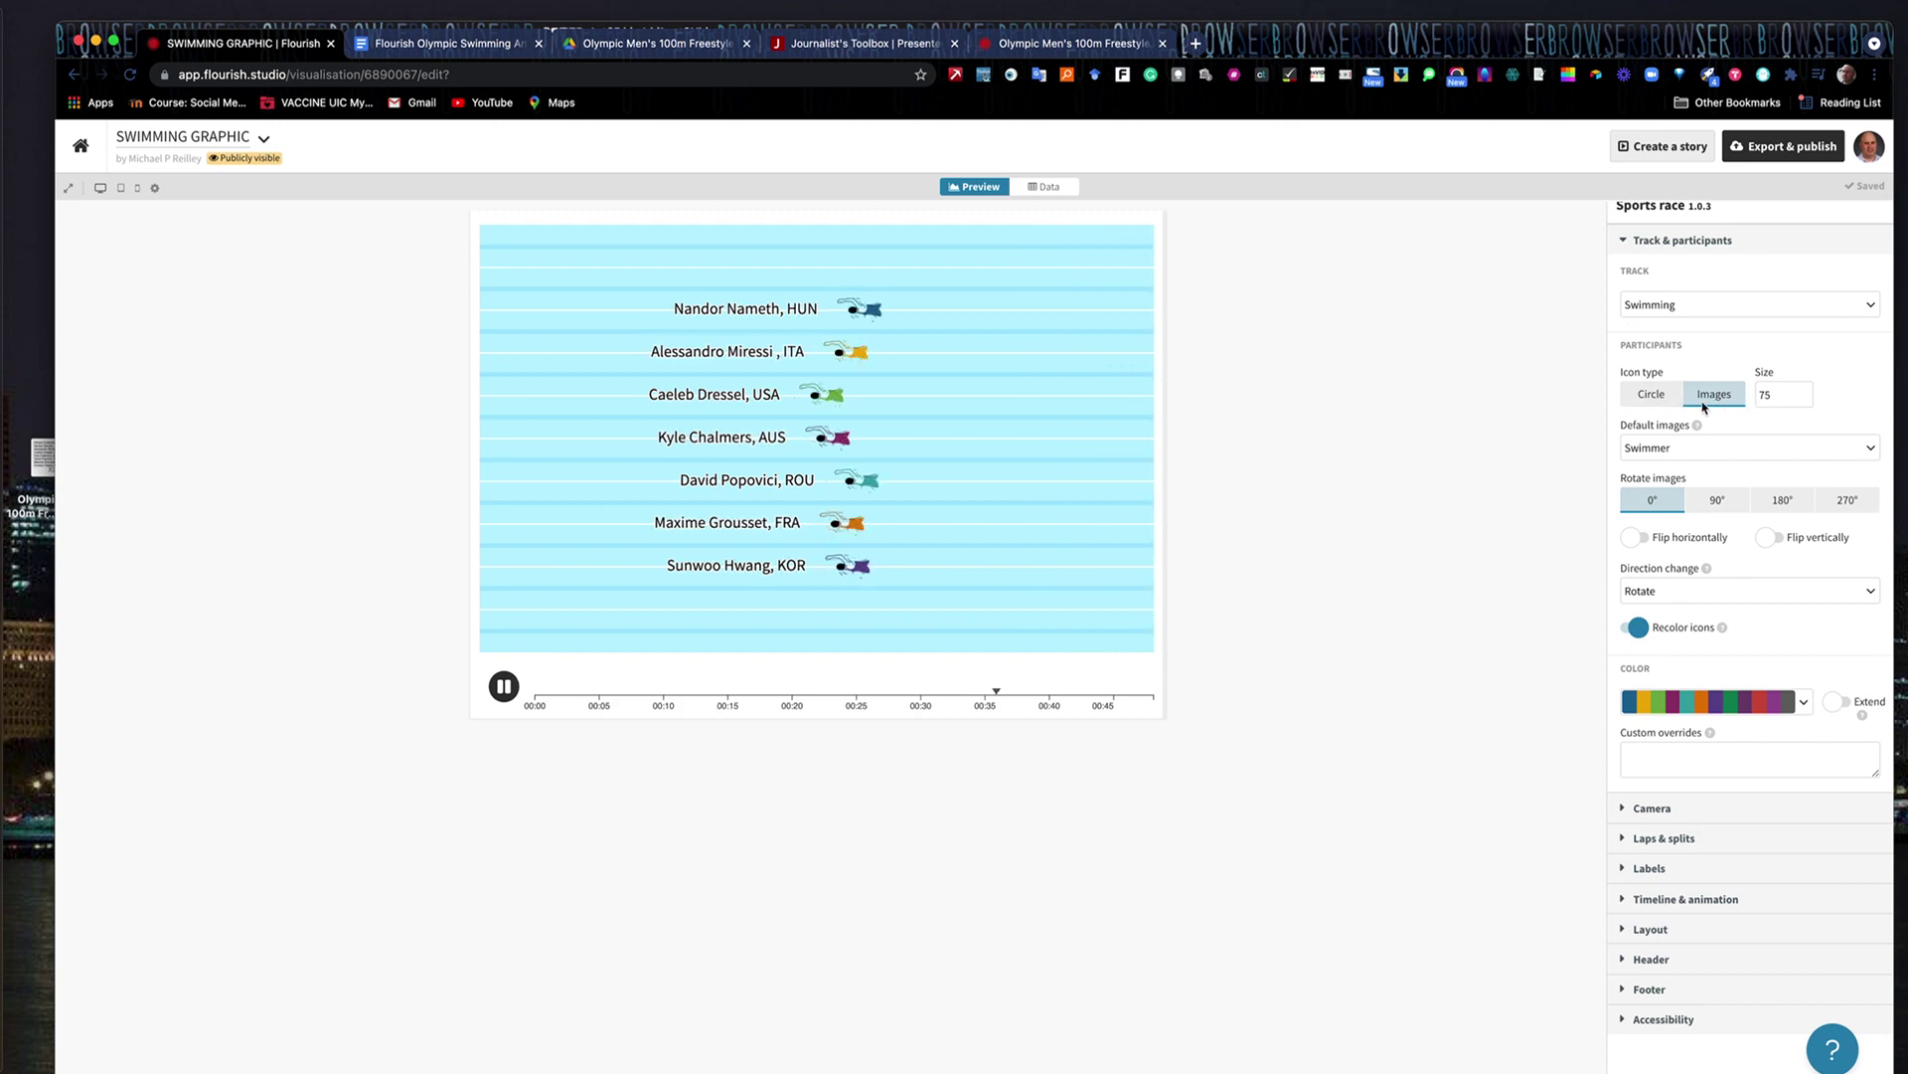
Set the participant image size to 78
click(1806, 390)
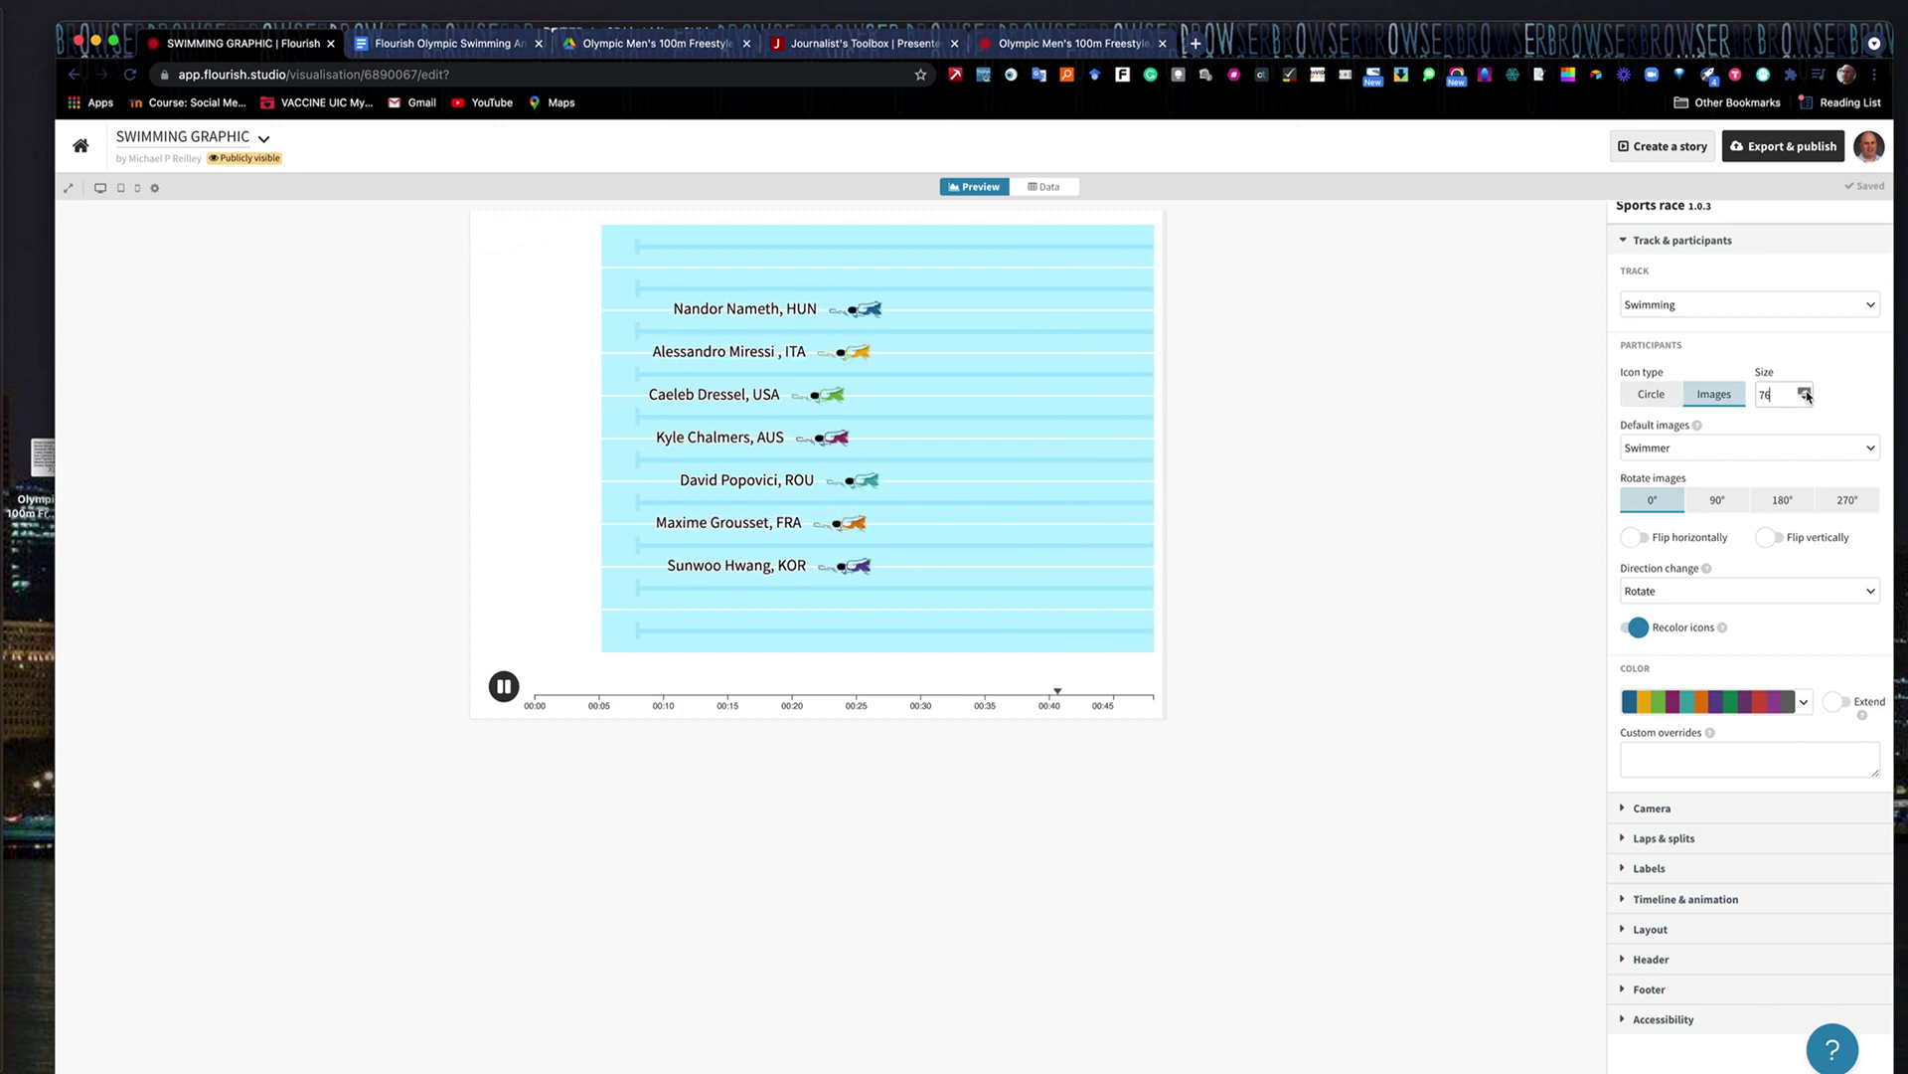
click(1805, 392)
click(1805, 392)
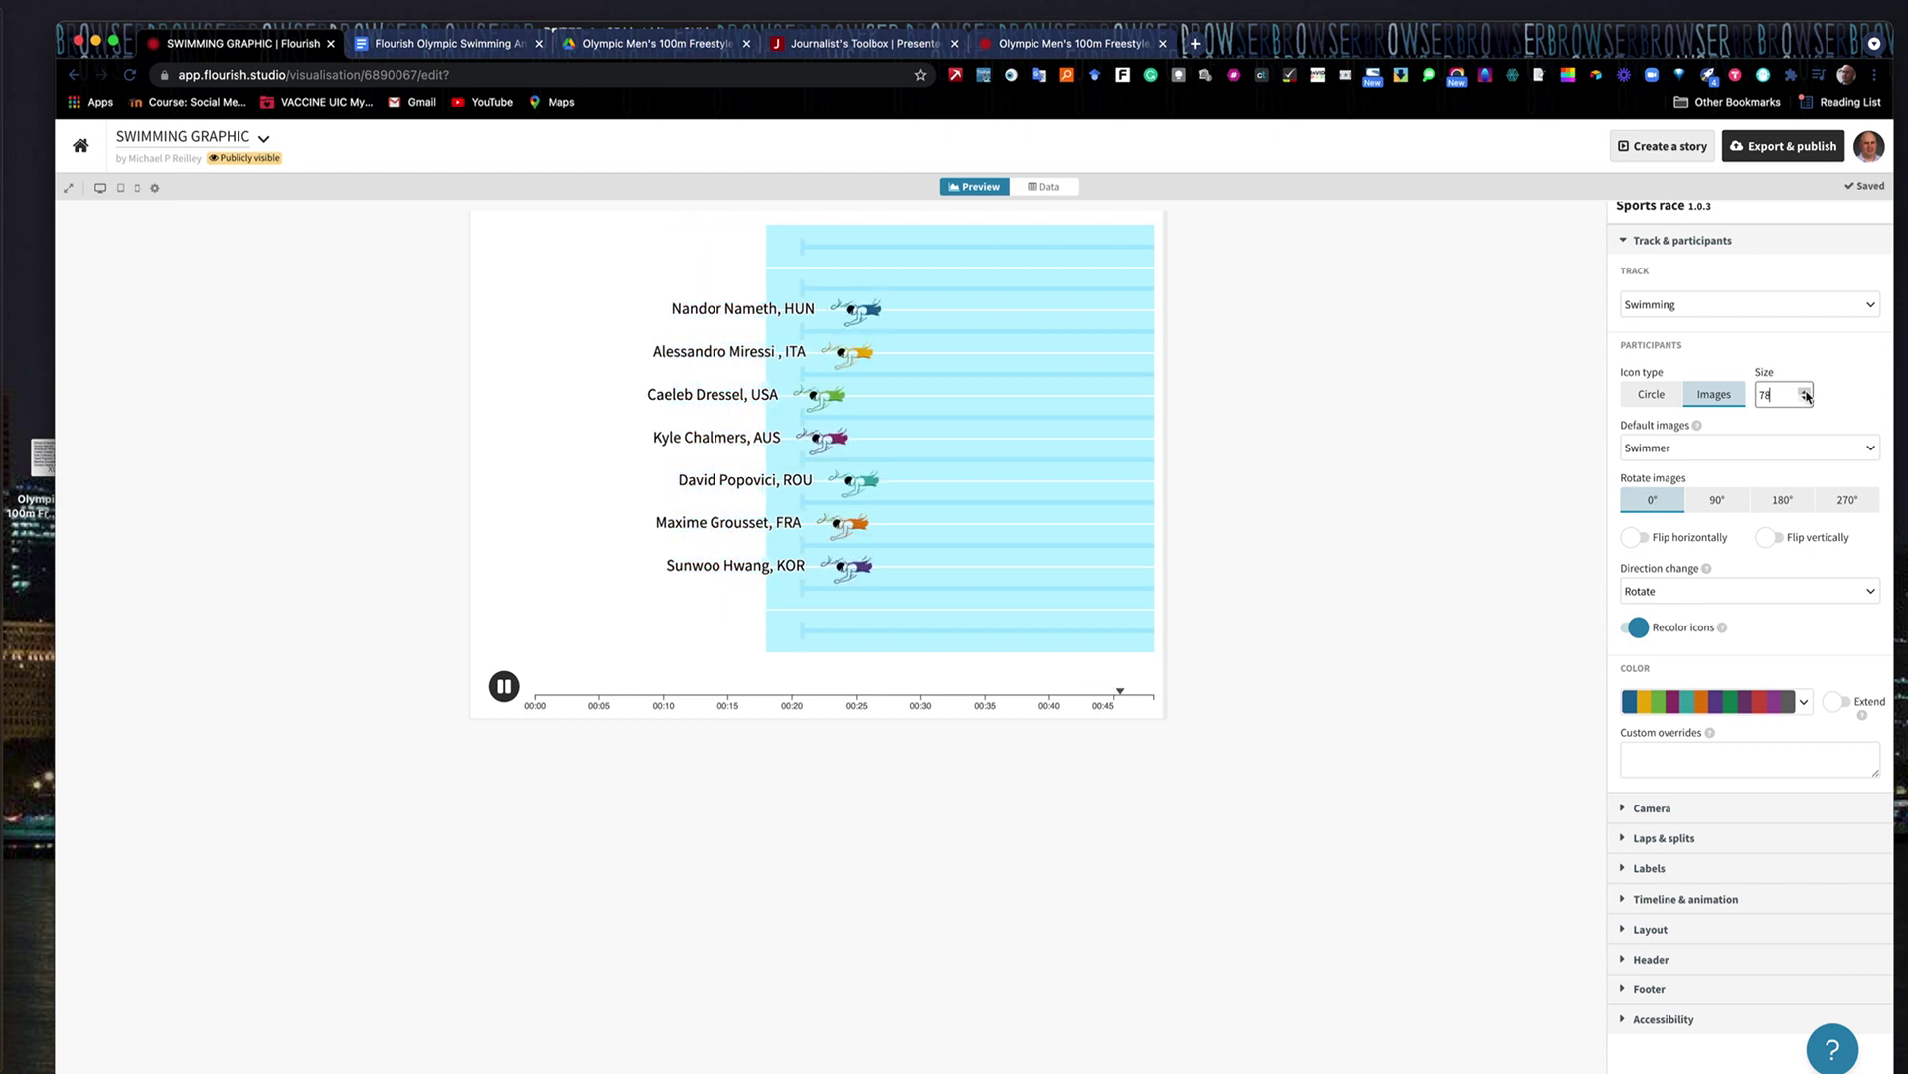
Try the Circle icon type, switch back to Images, and look through the default image options without changing Swimmer
click(1651, 393)
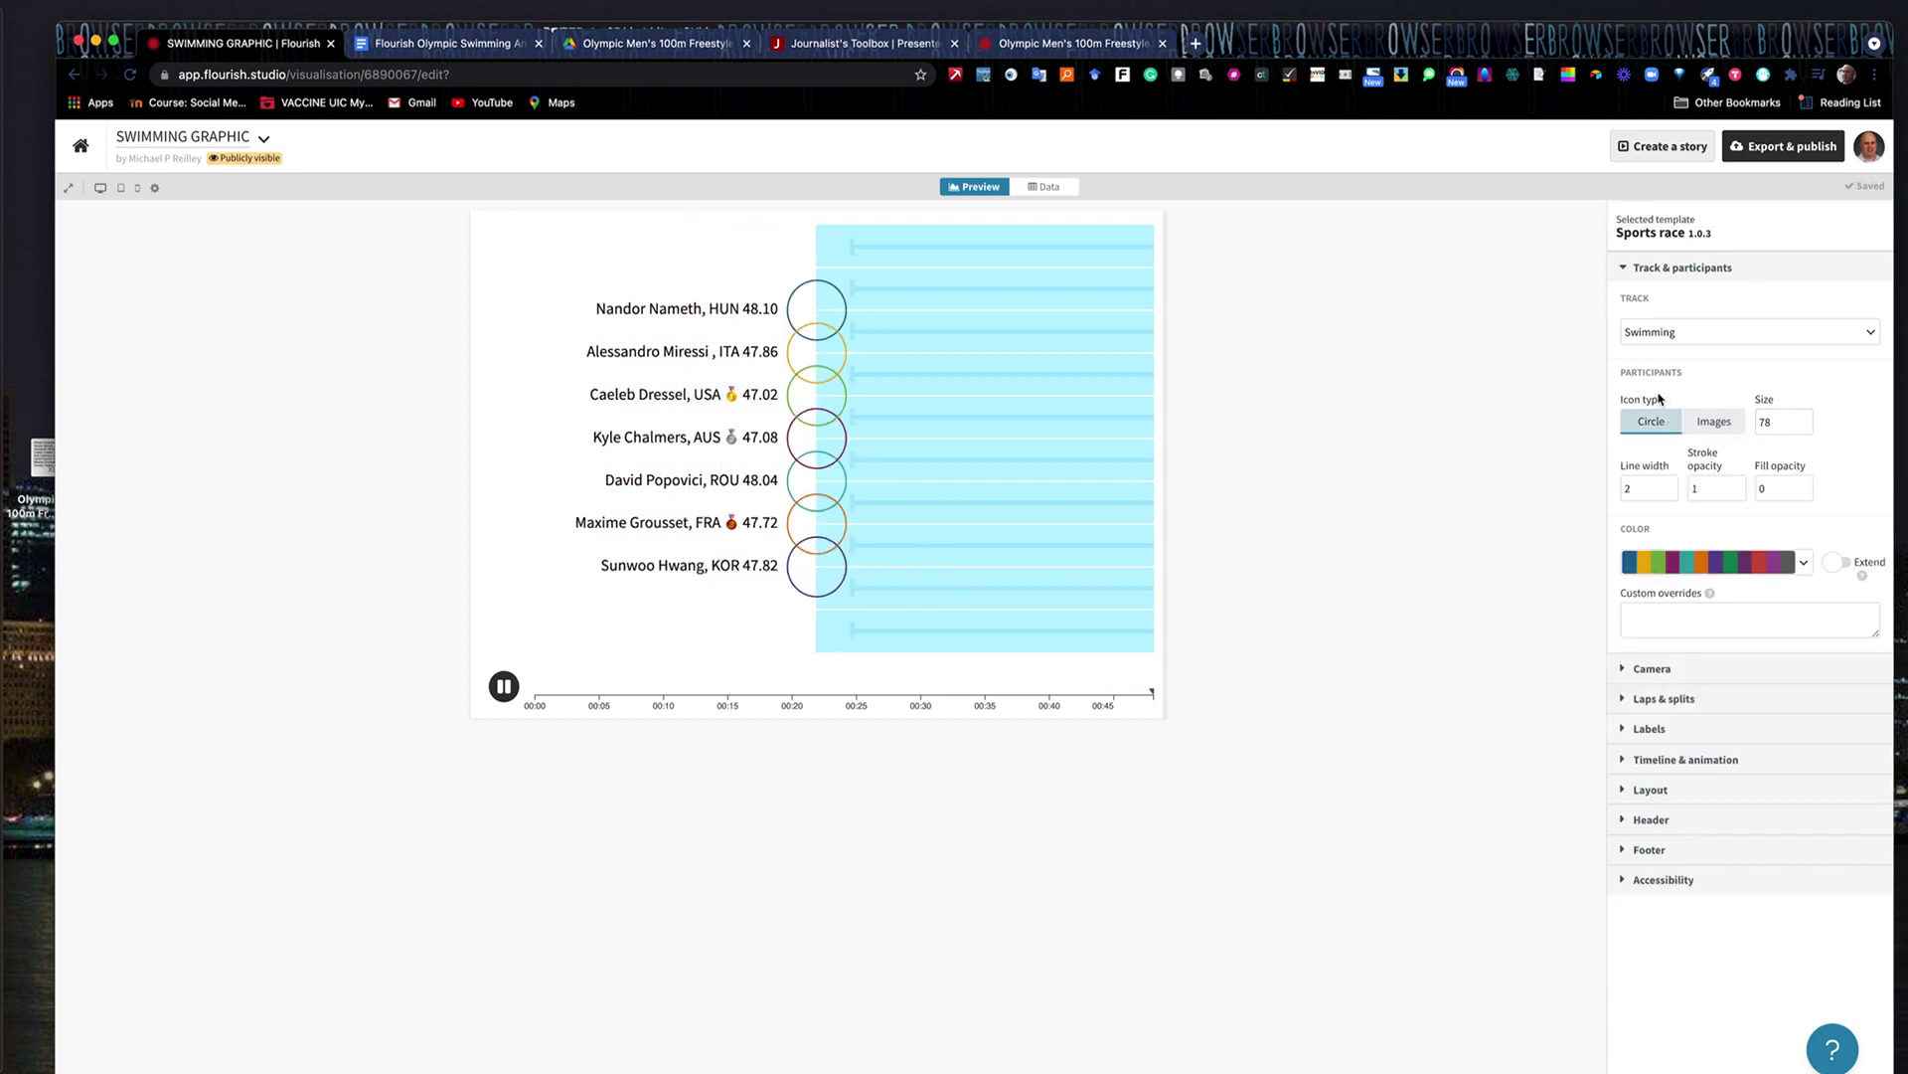
click(1711, 429)
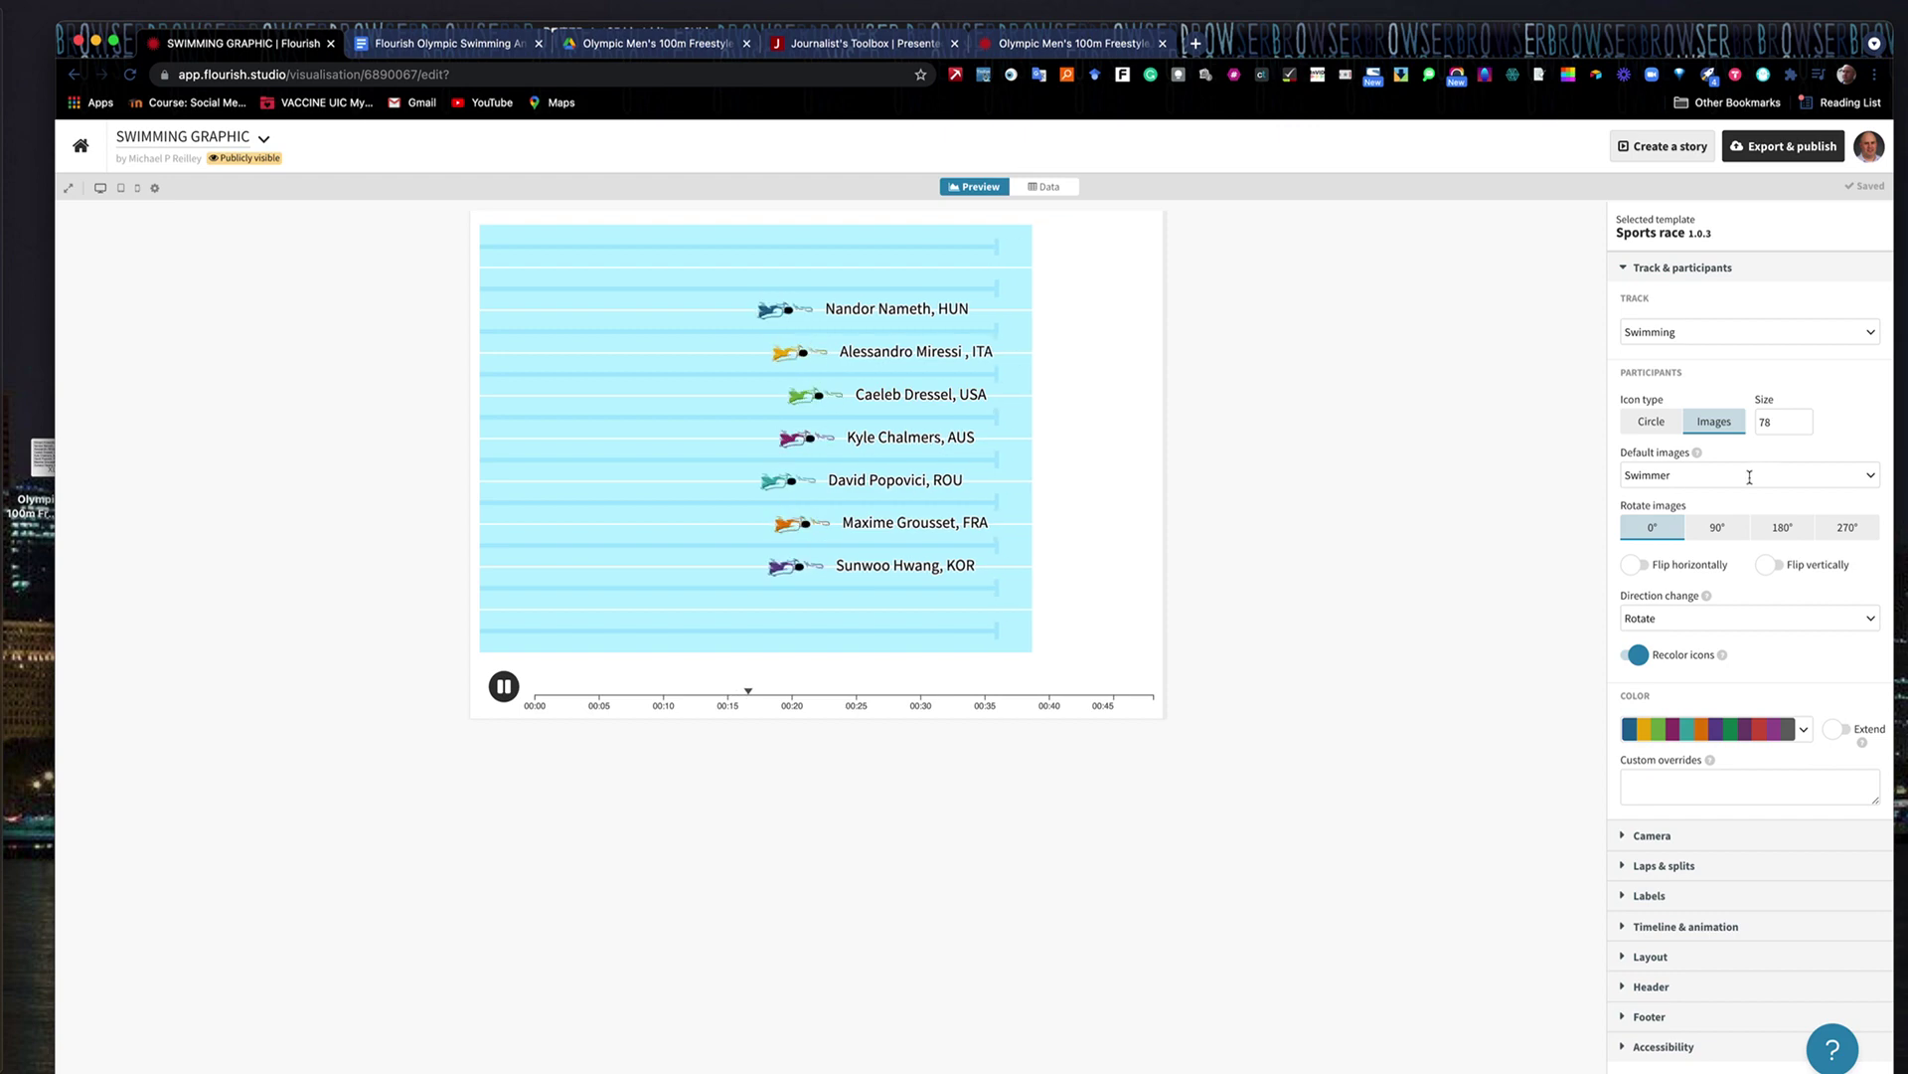
click(1857, 476)
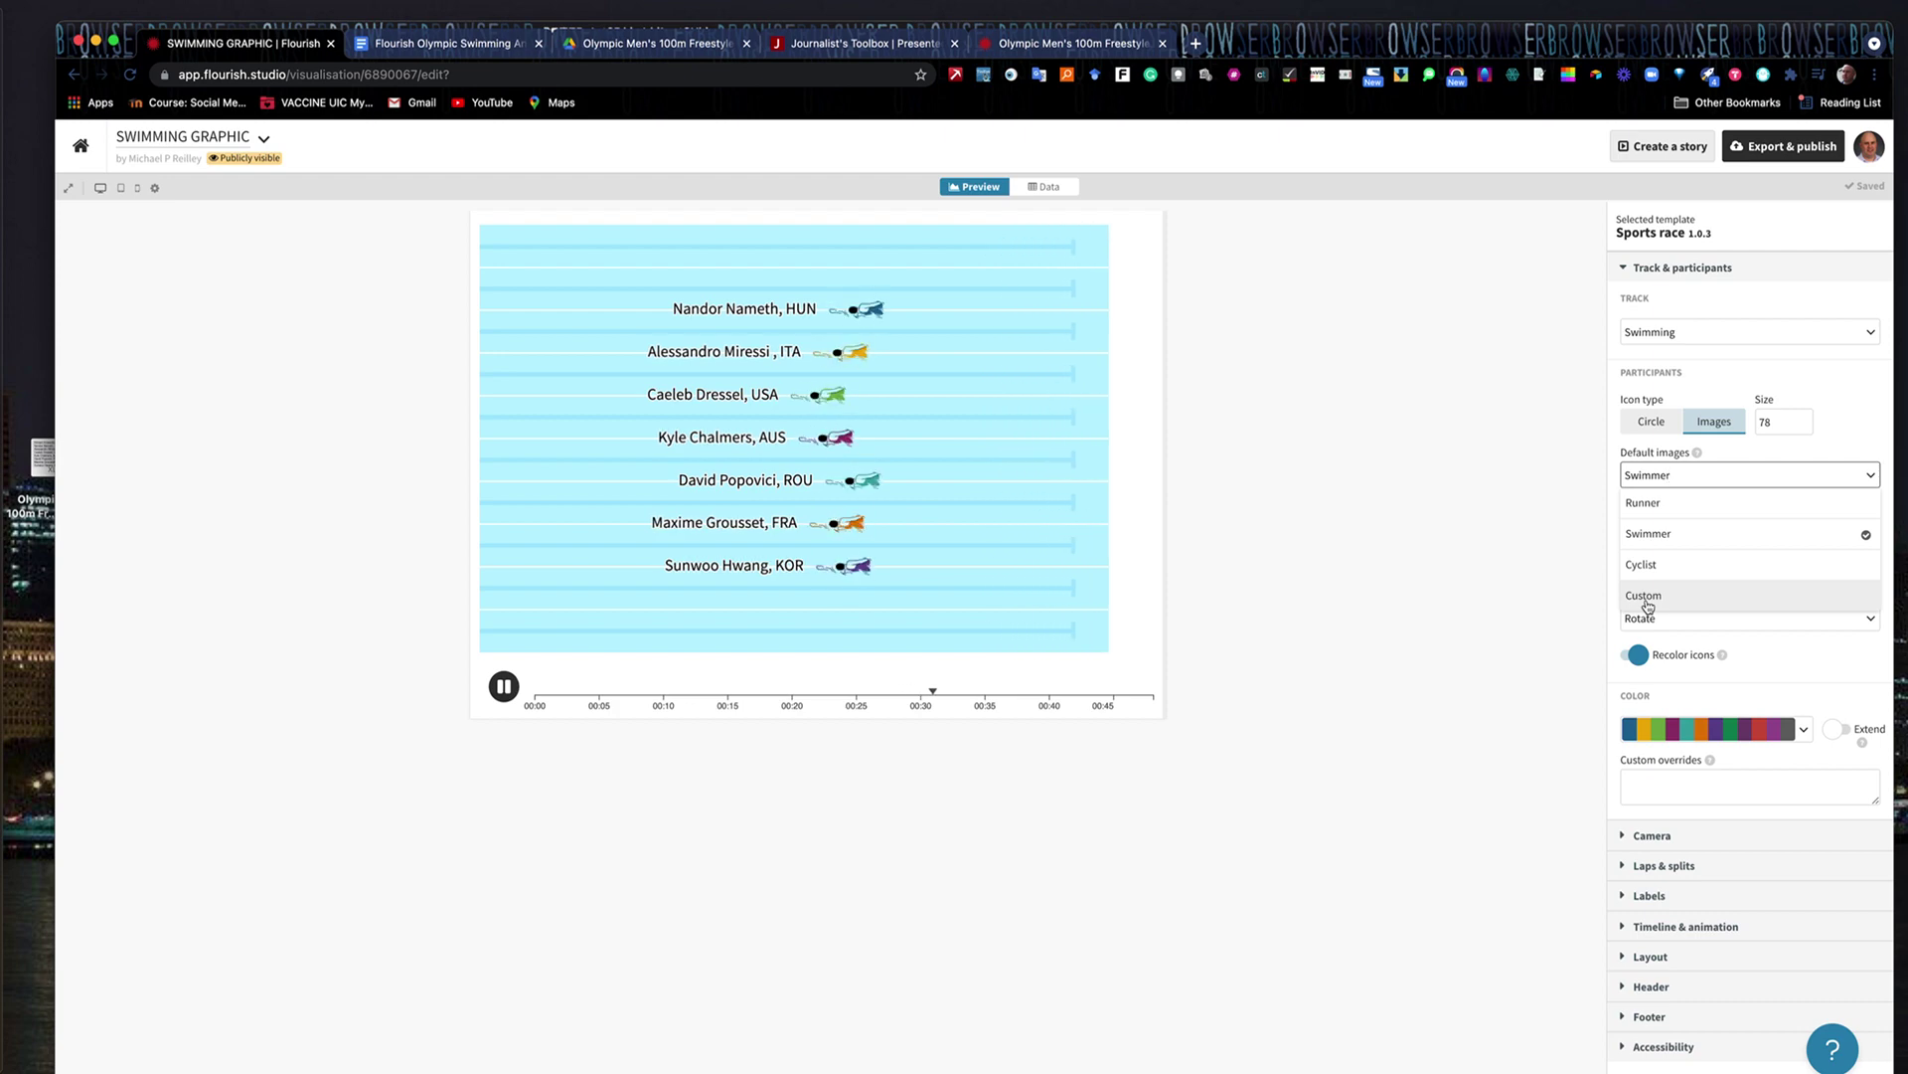
click(1559, 514)
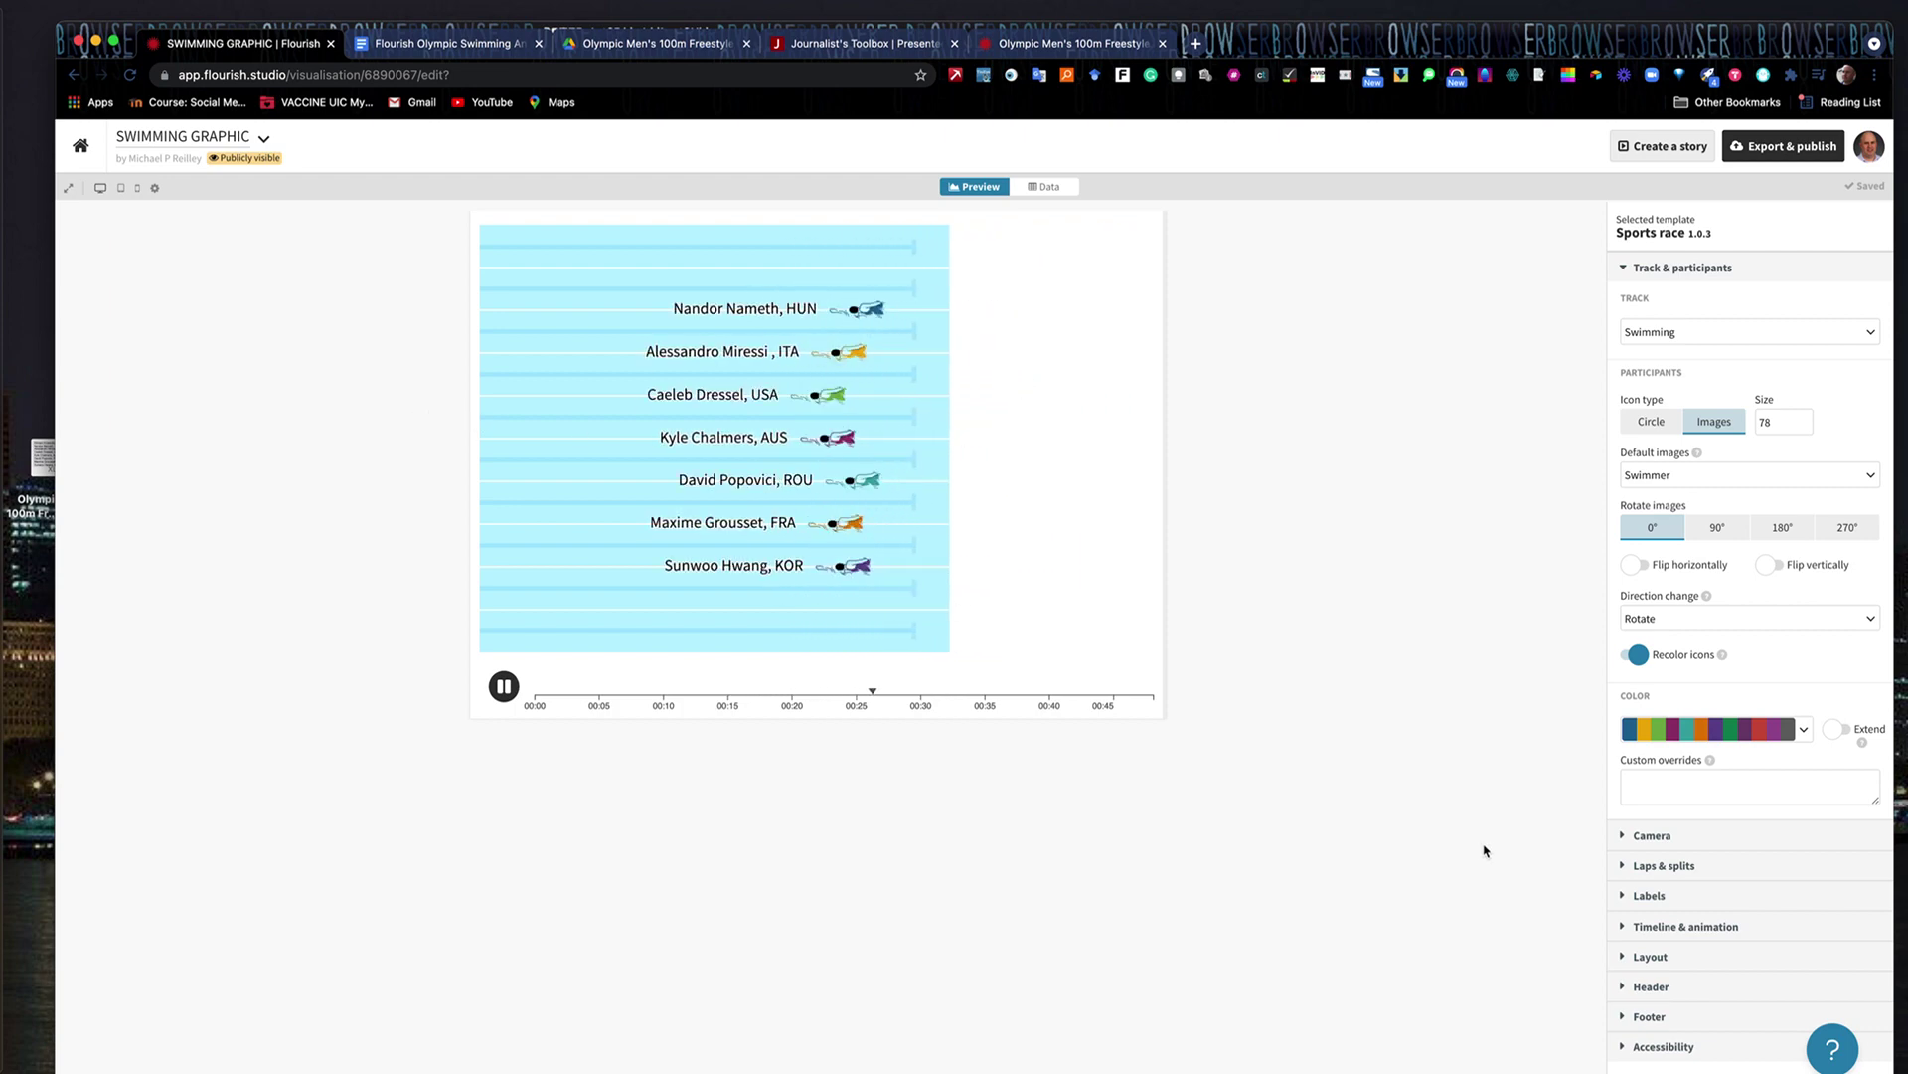
Apply the Flourish 2 palette and reorder its first seven colours to orange, green, blue, red, purple, yellow and light green
click(1804, 732)
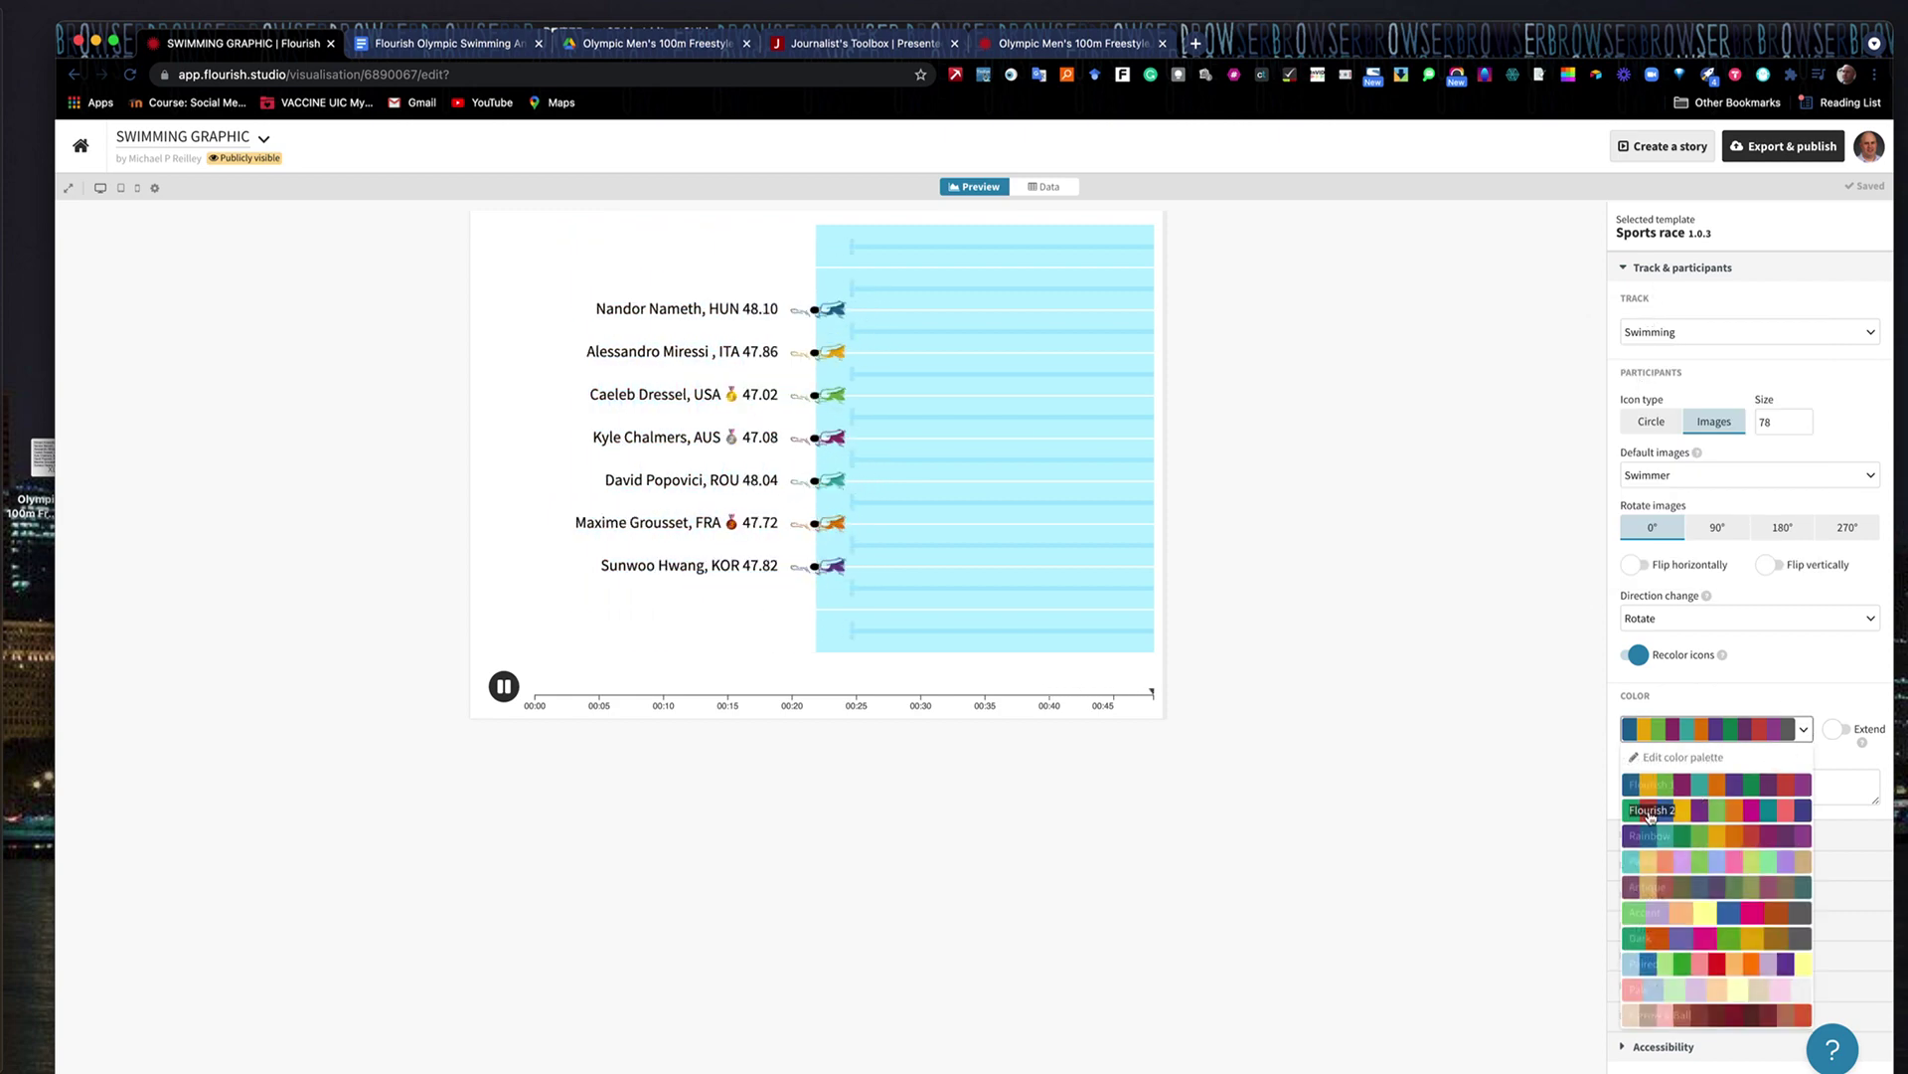
click(1728, 813)
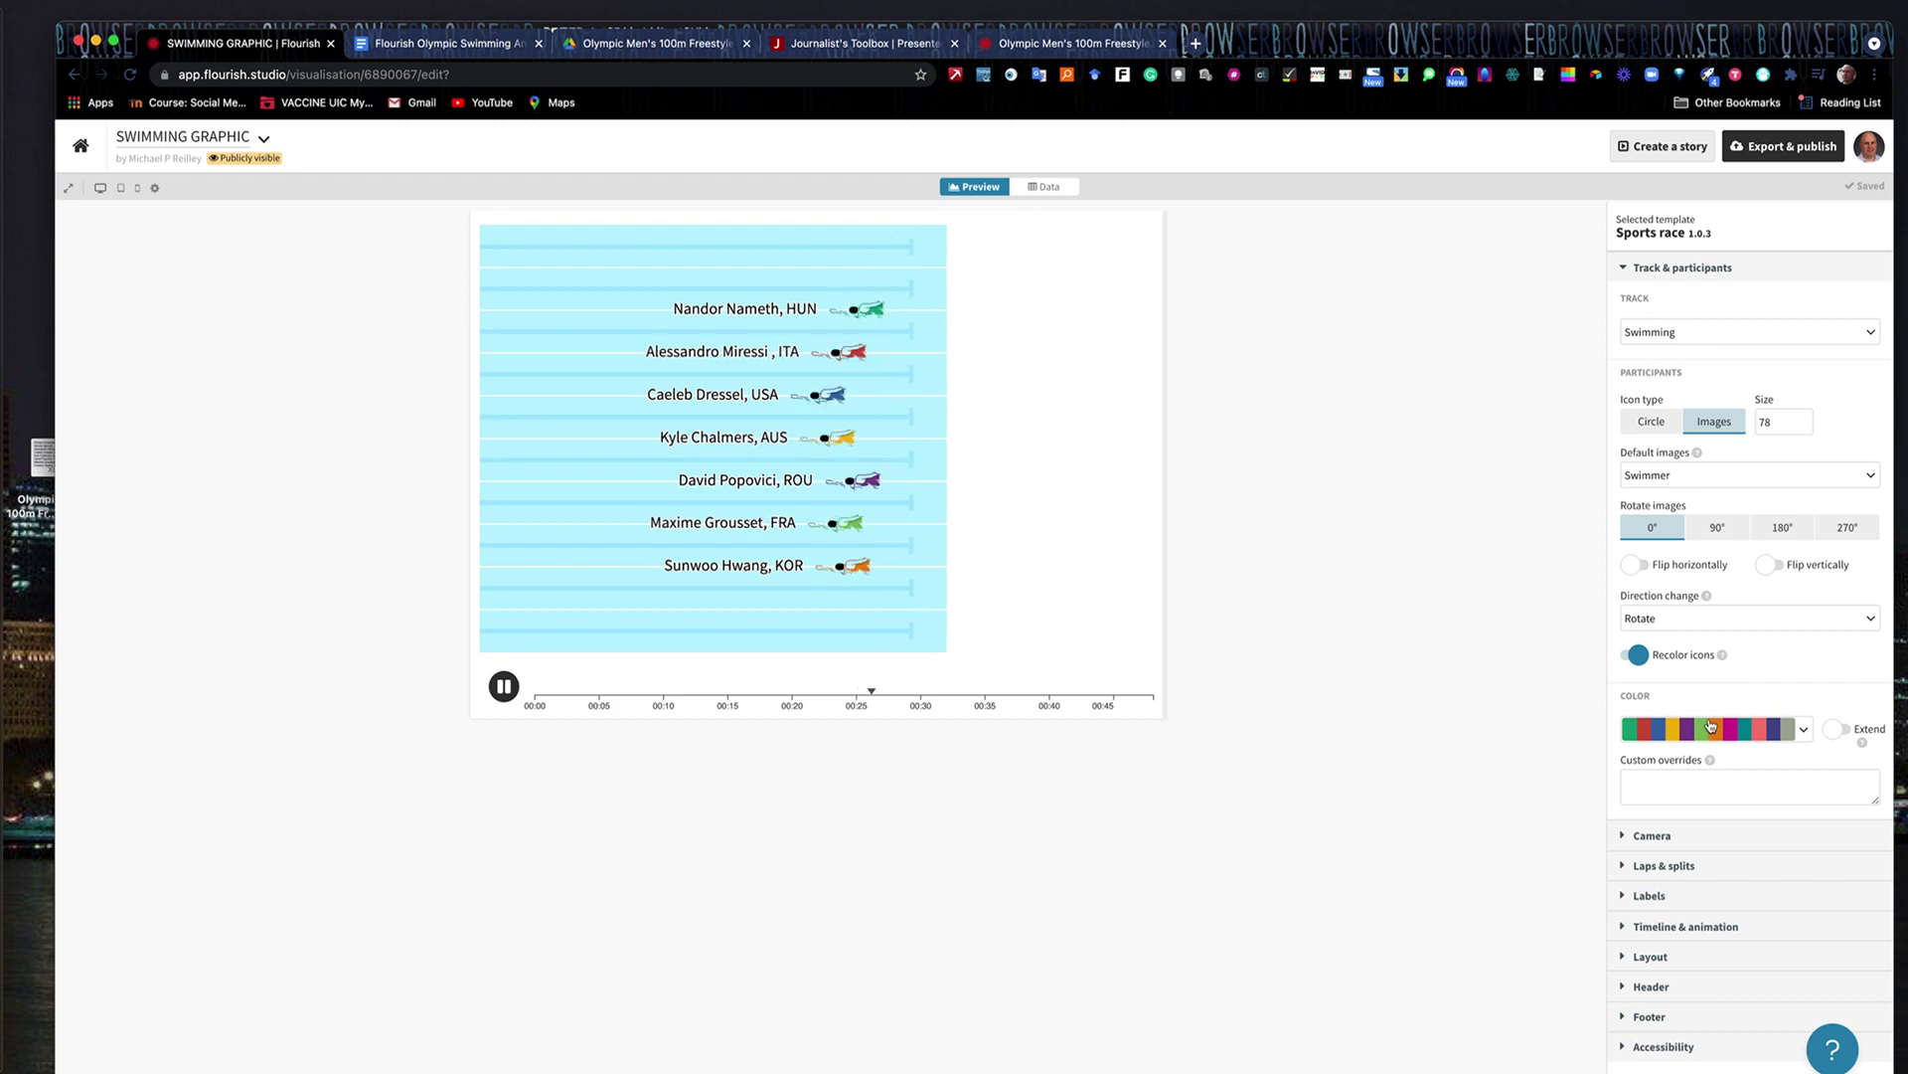
click(1805, 736)
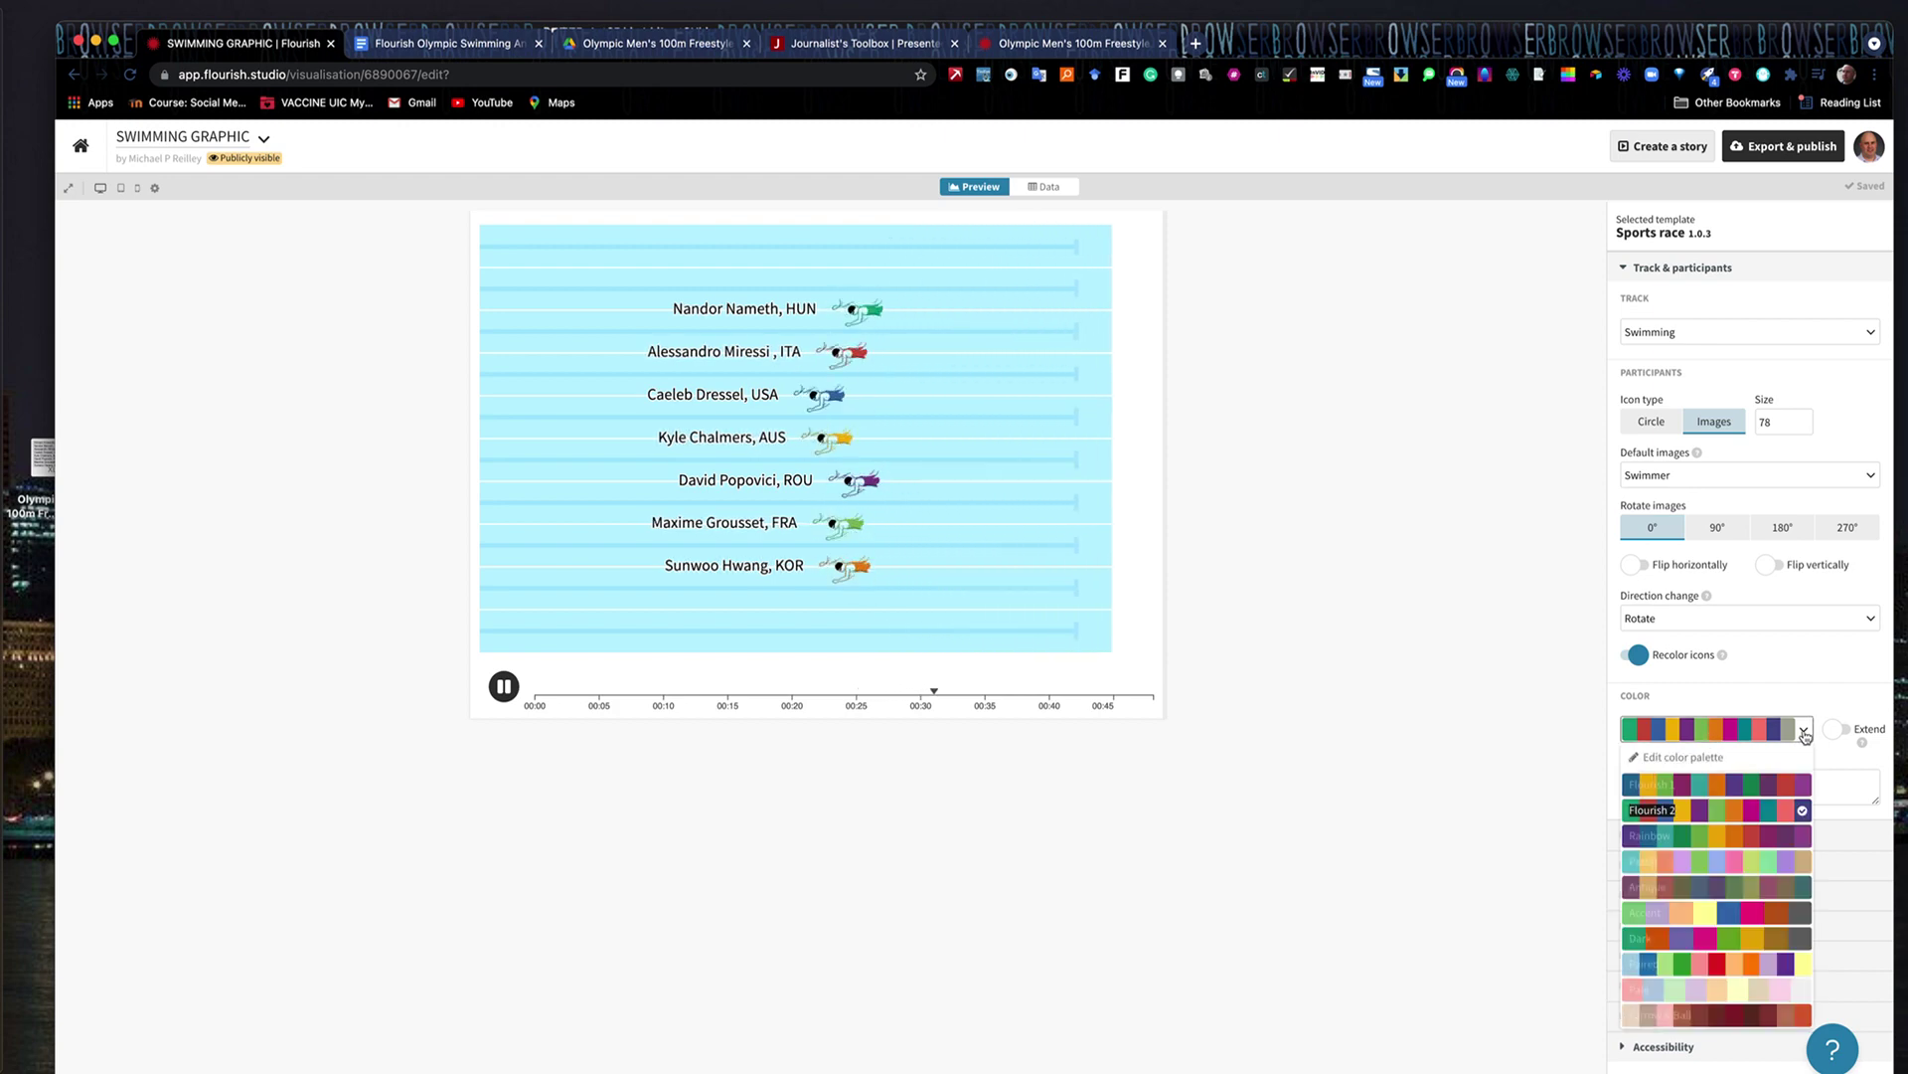
click(1676, 757)
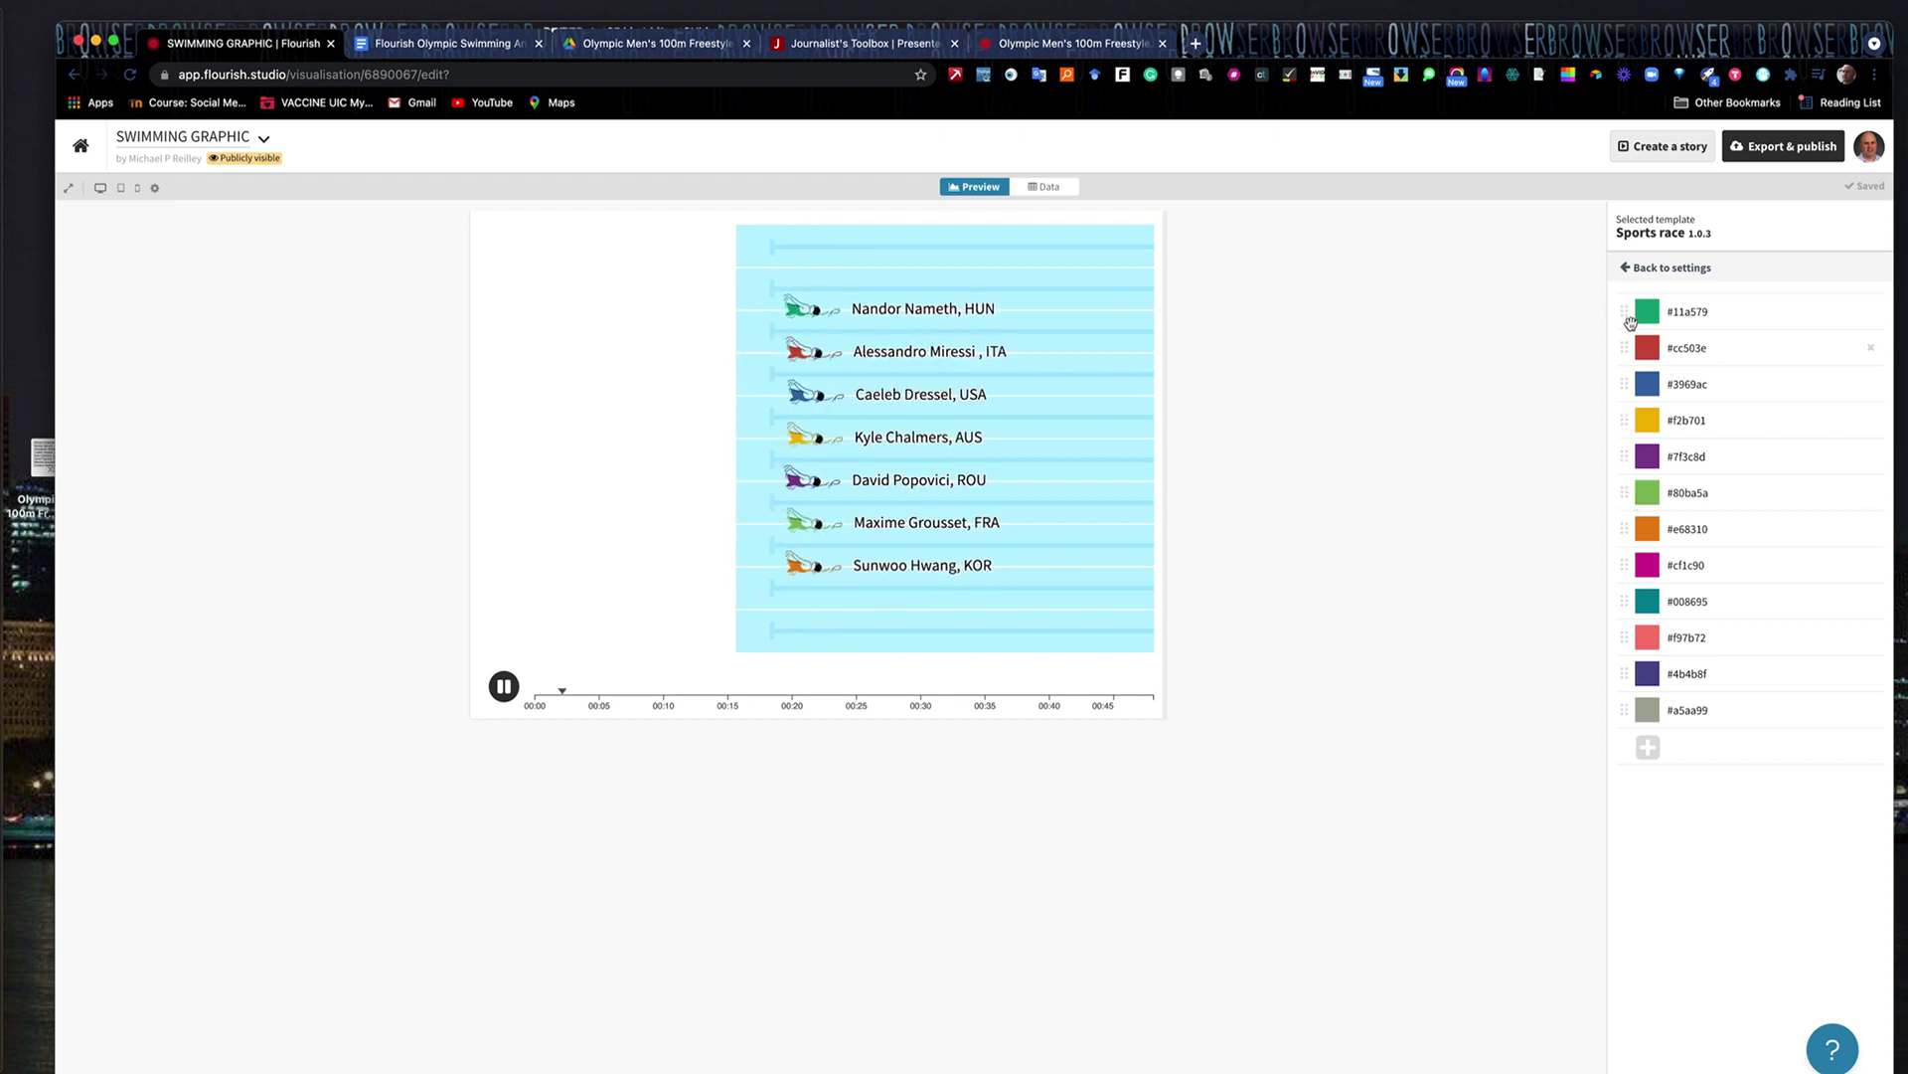
mouse_move(1630, 321)
mouse_down()
mouse_move(1621, 379)
mouse_move(1625, 350)
mouse_up()
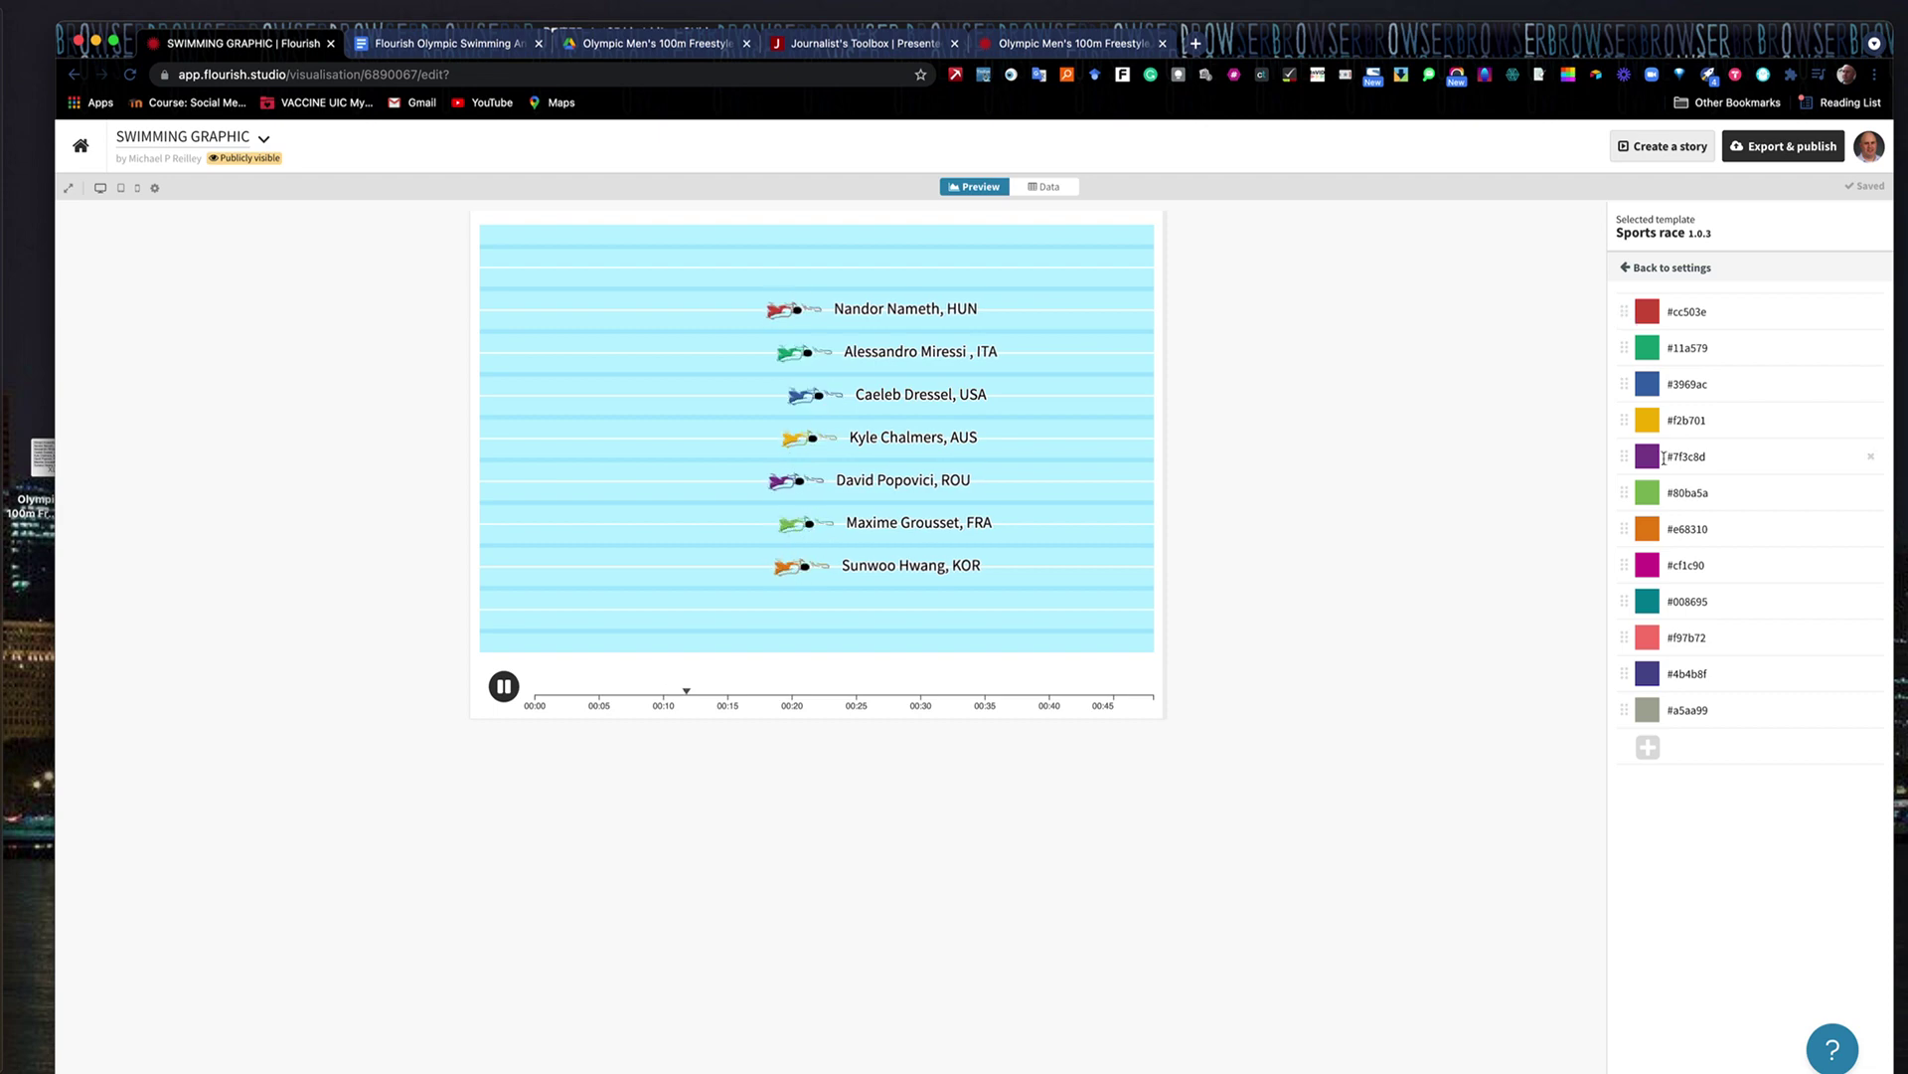
drag(1625, 532, 1625, 476)
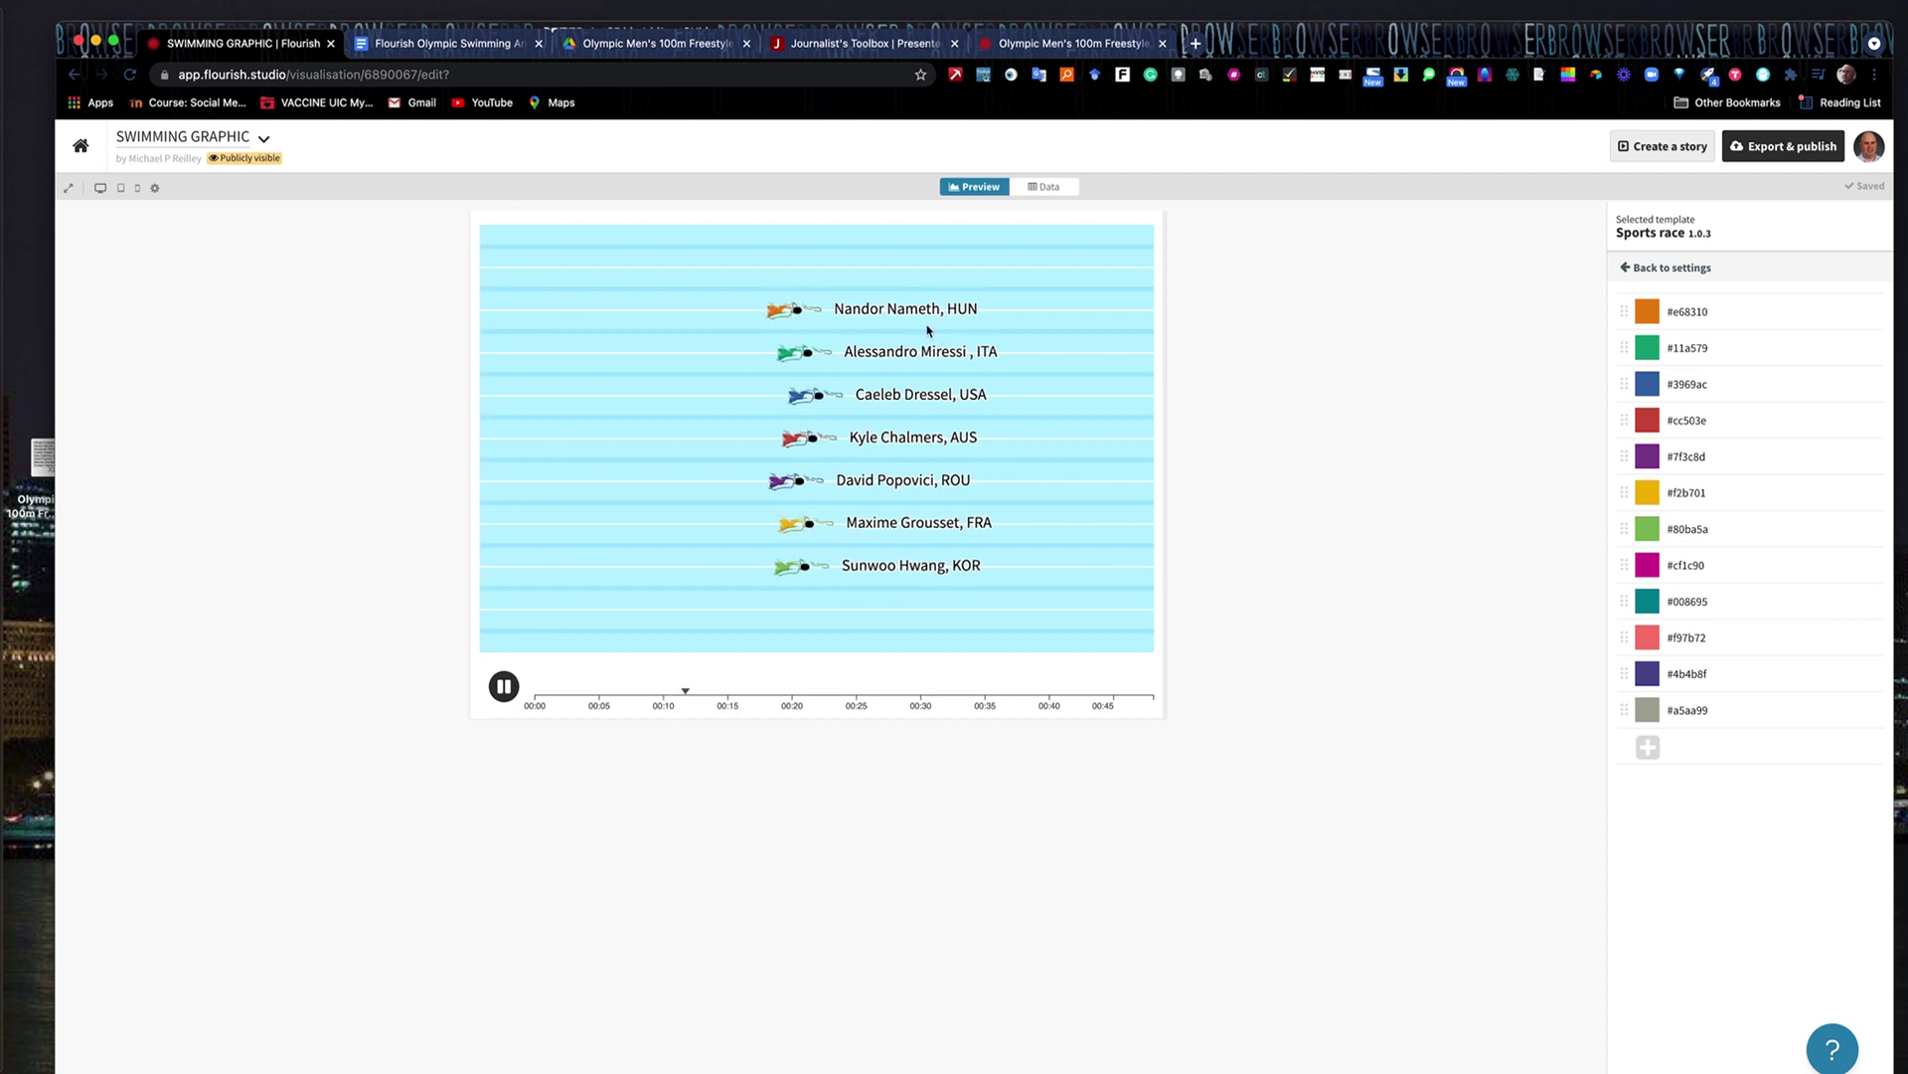
click(1624, 269)
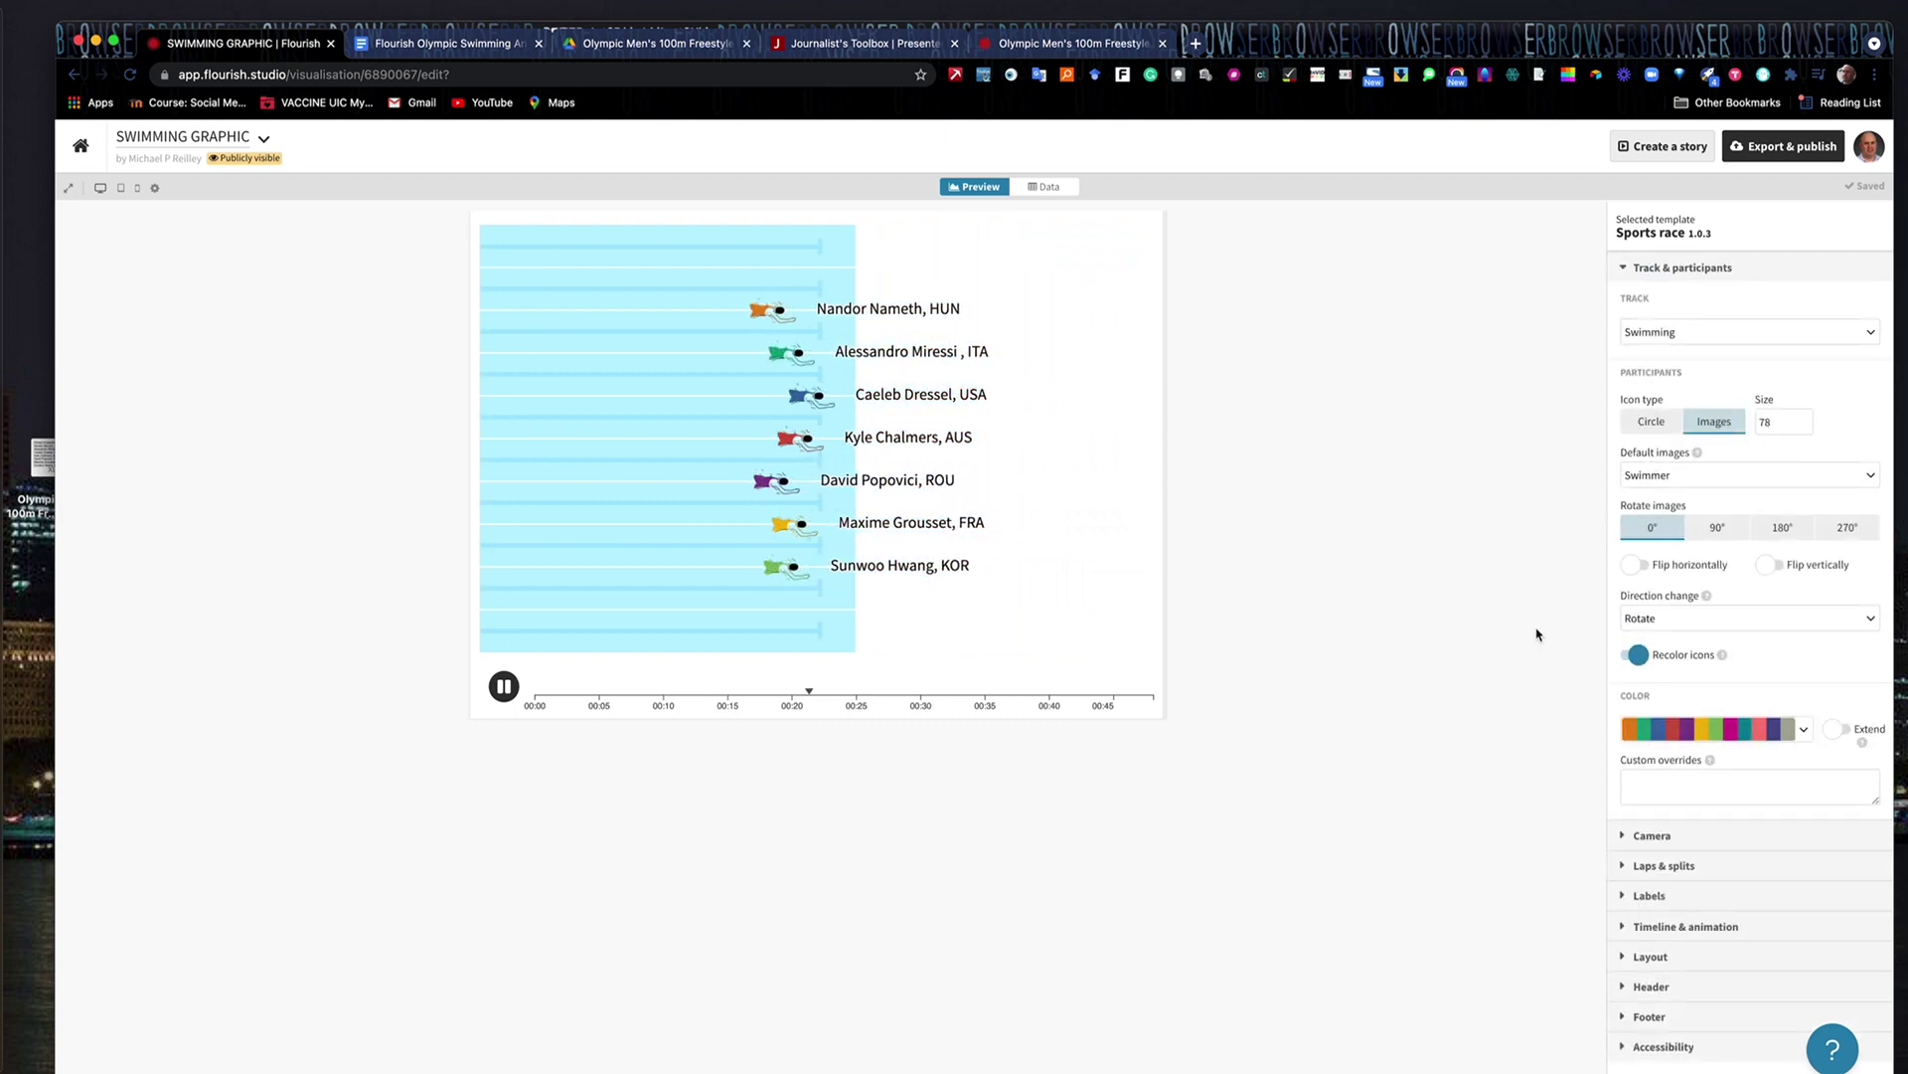
Open the Header settings and consult the instructions document for the title text and the remaining customization steps
click(1625, 988)
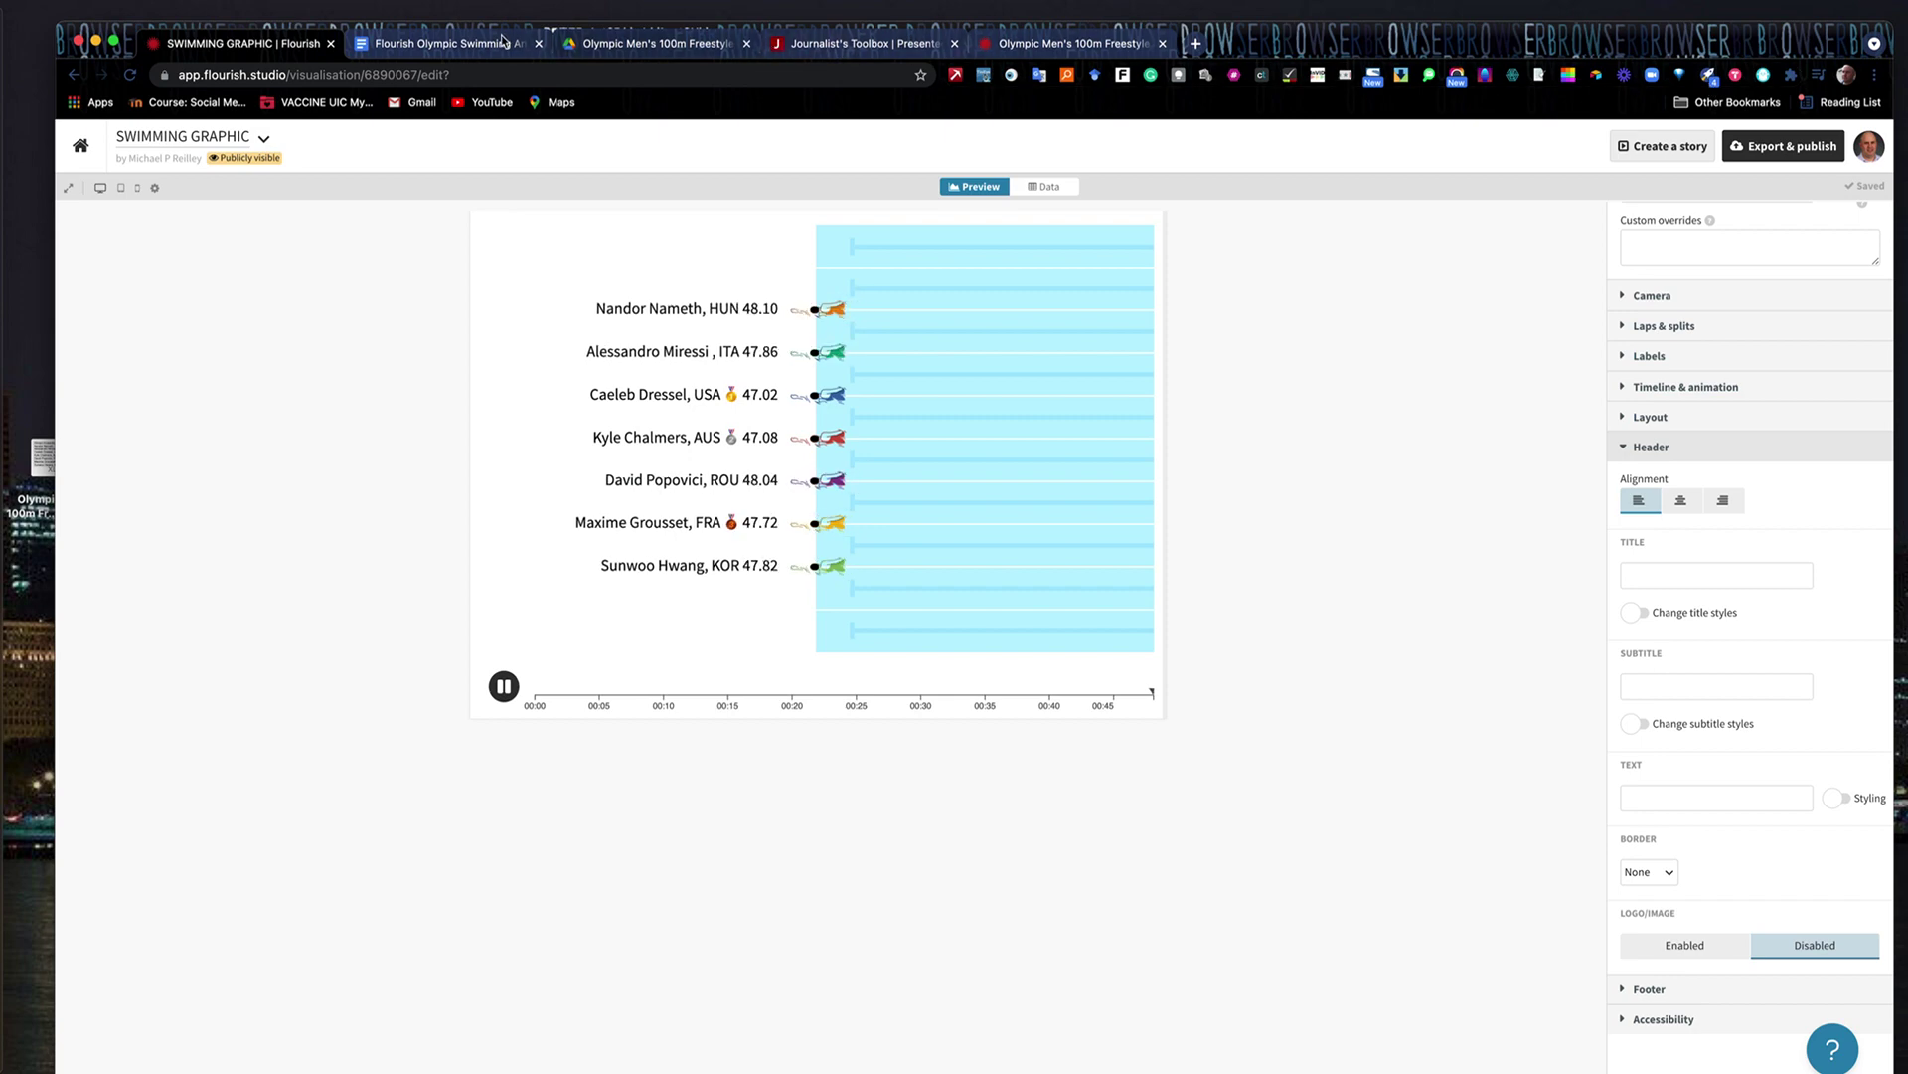
click(440, 45)
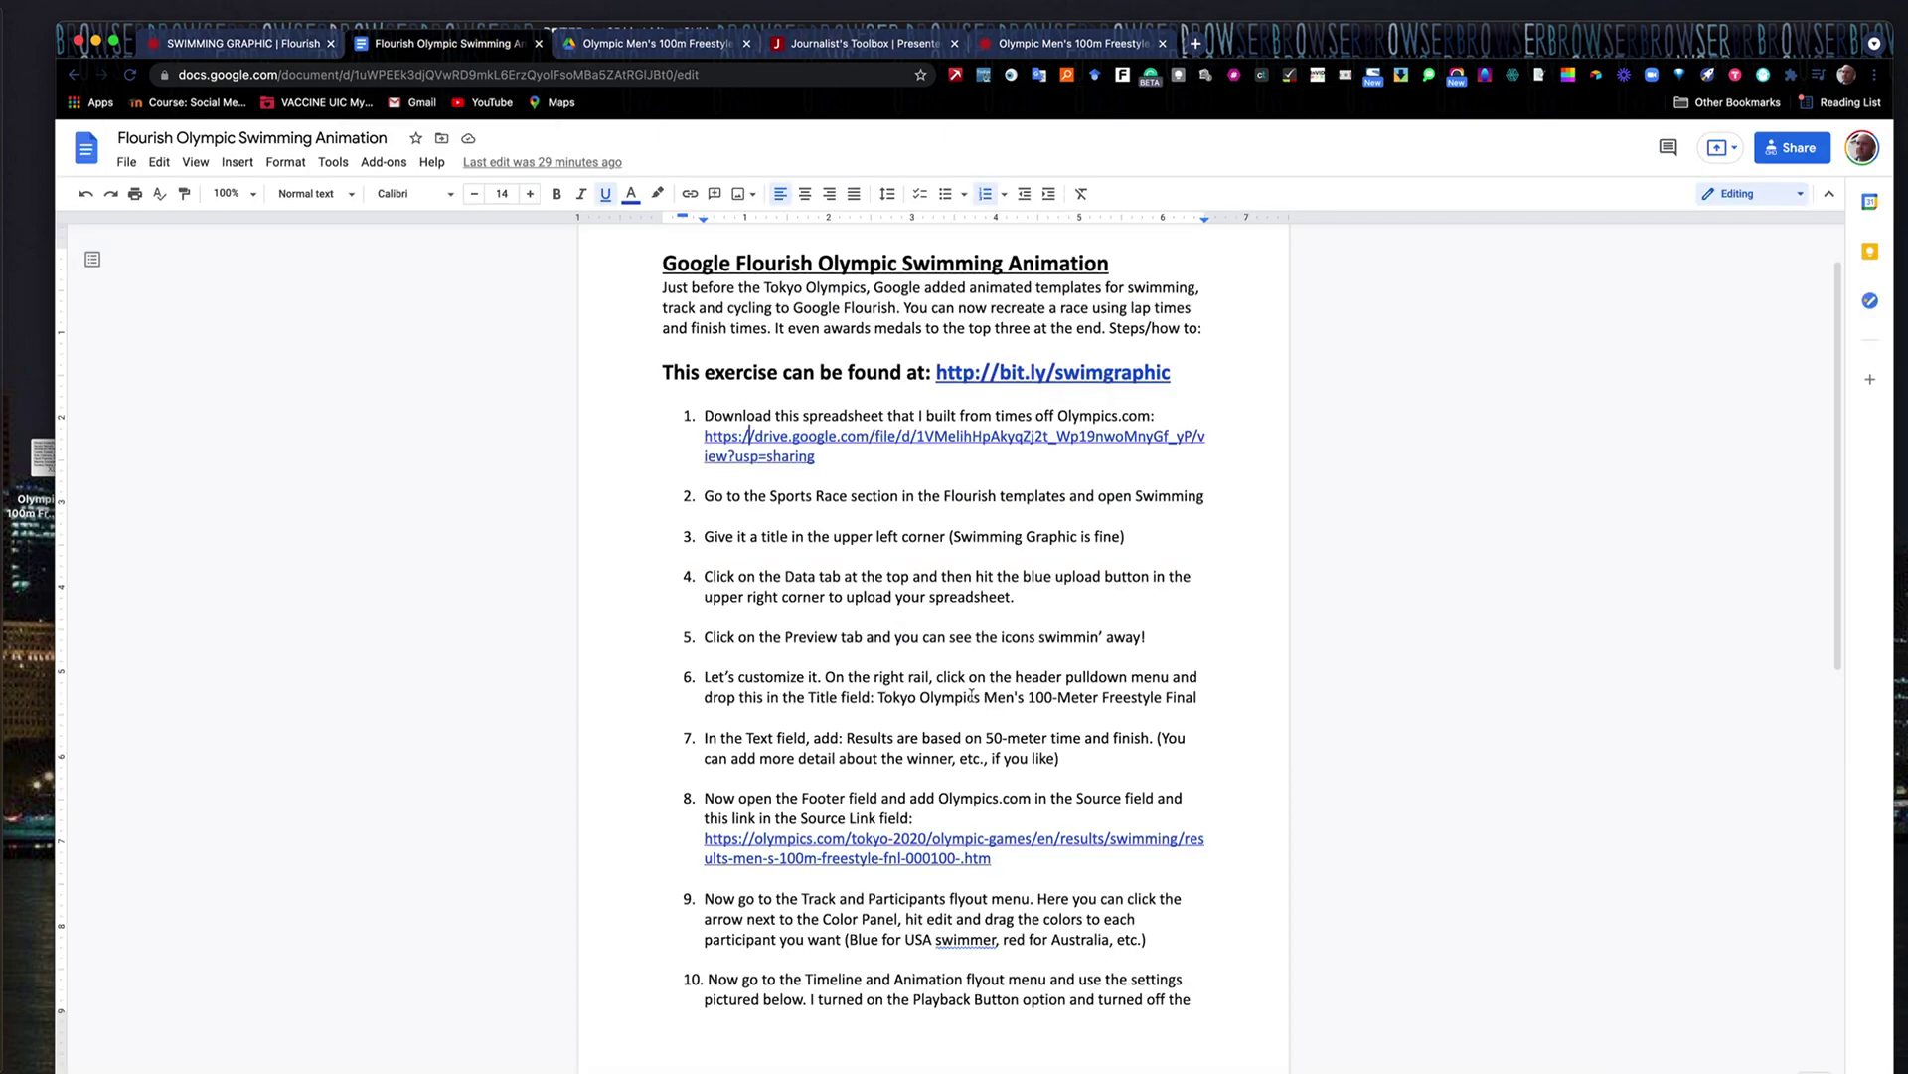
scroll(971, 696, down, 5)
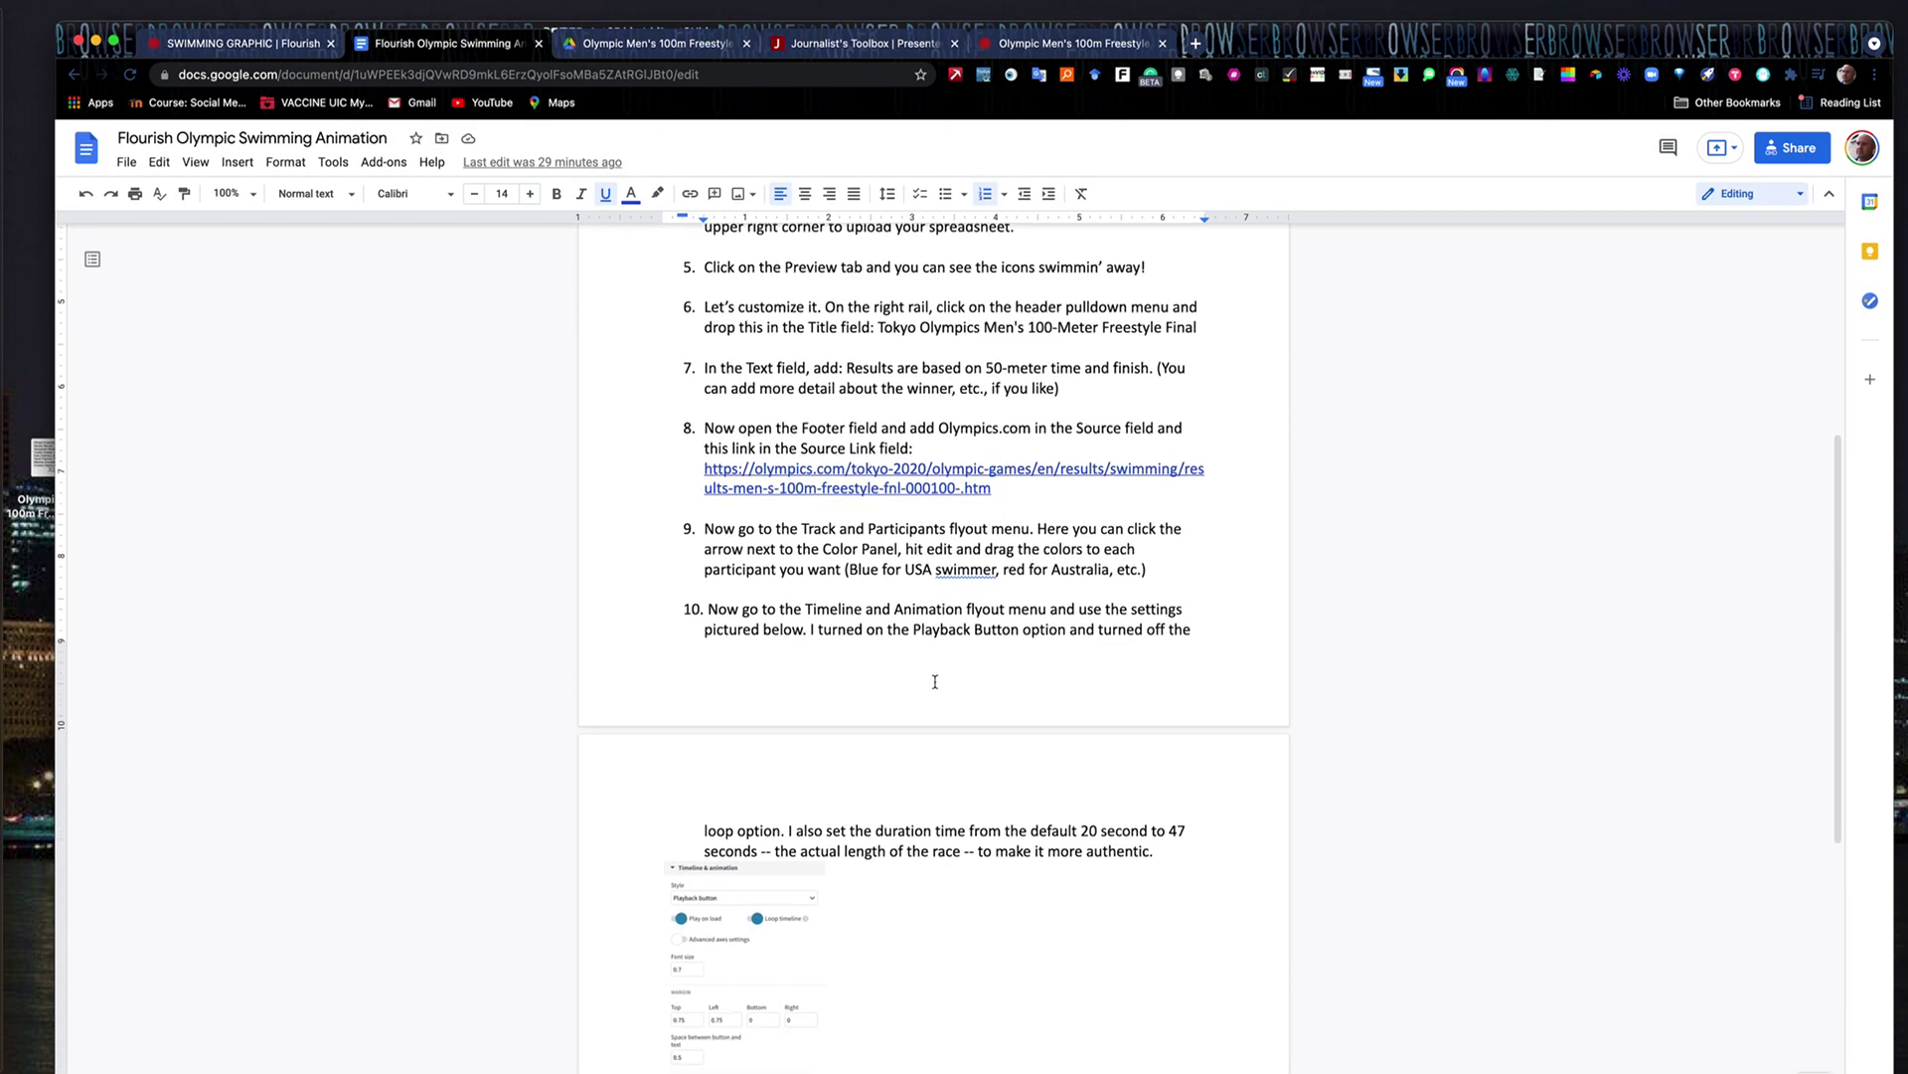
scroll(934, 682, down, 7)
scroll(935, 682, up, 5)
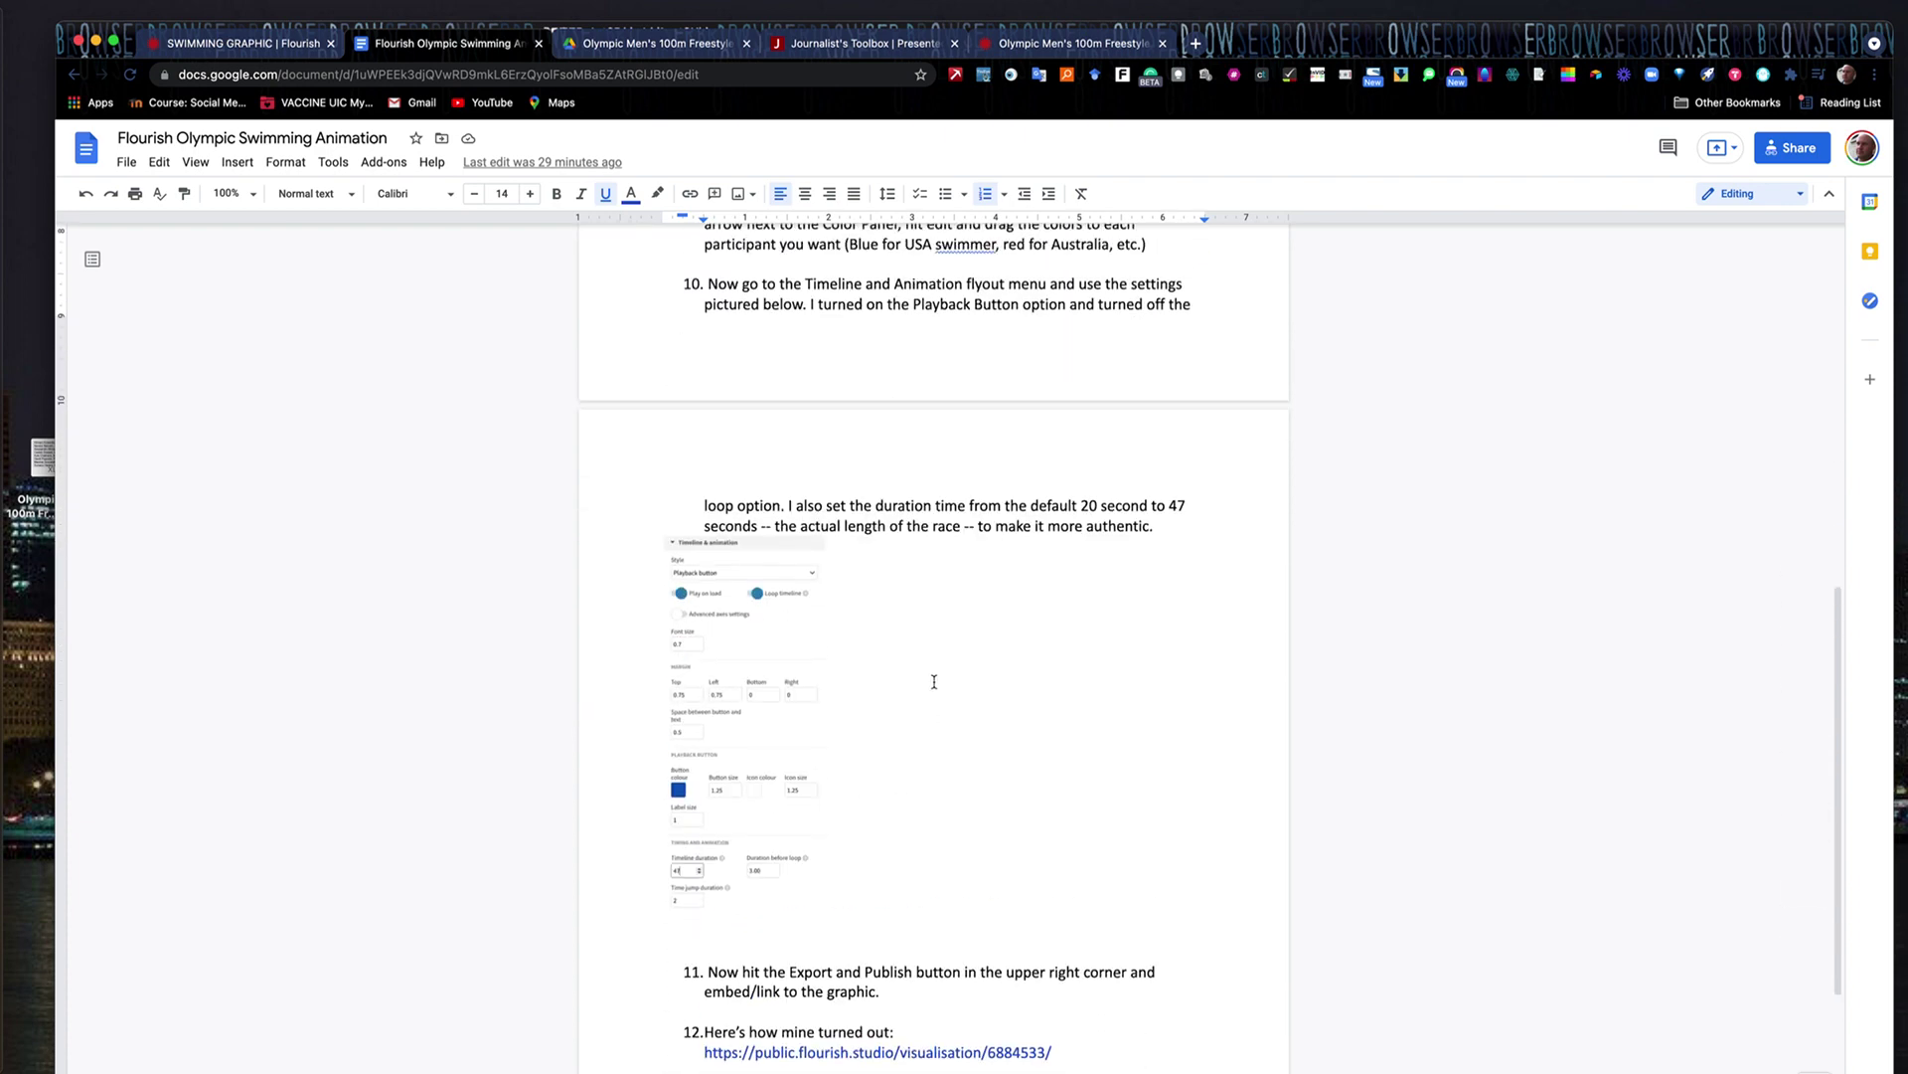
Copy the title text from the instructions document into the graphic's header title: Tokyo Olympics Men's 100-Meter Freestyle Final
scroll(934, 681, up, 3)
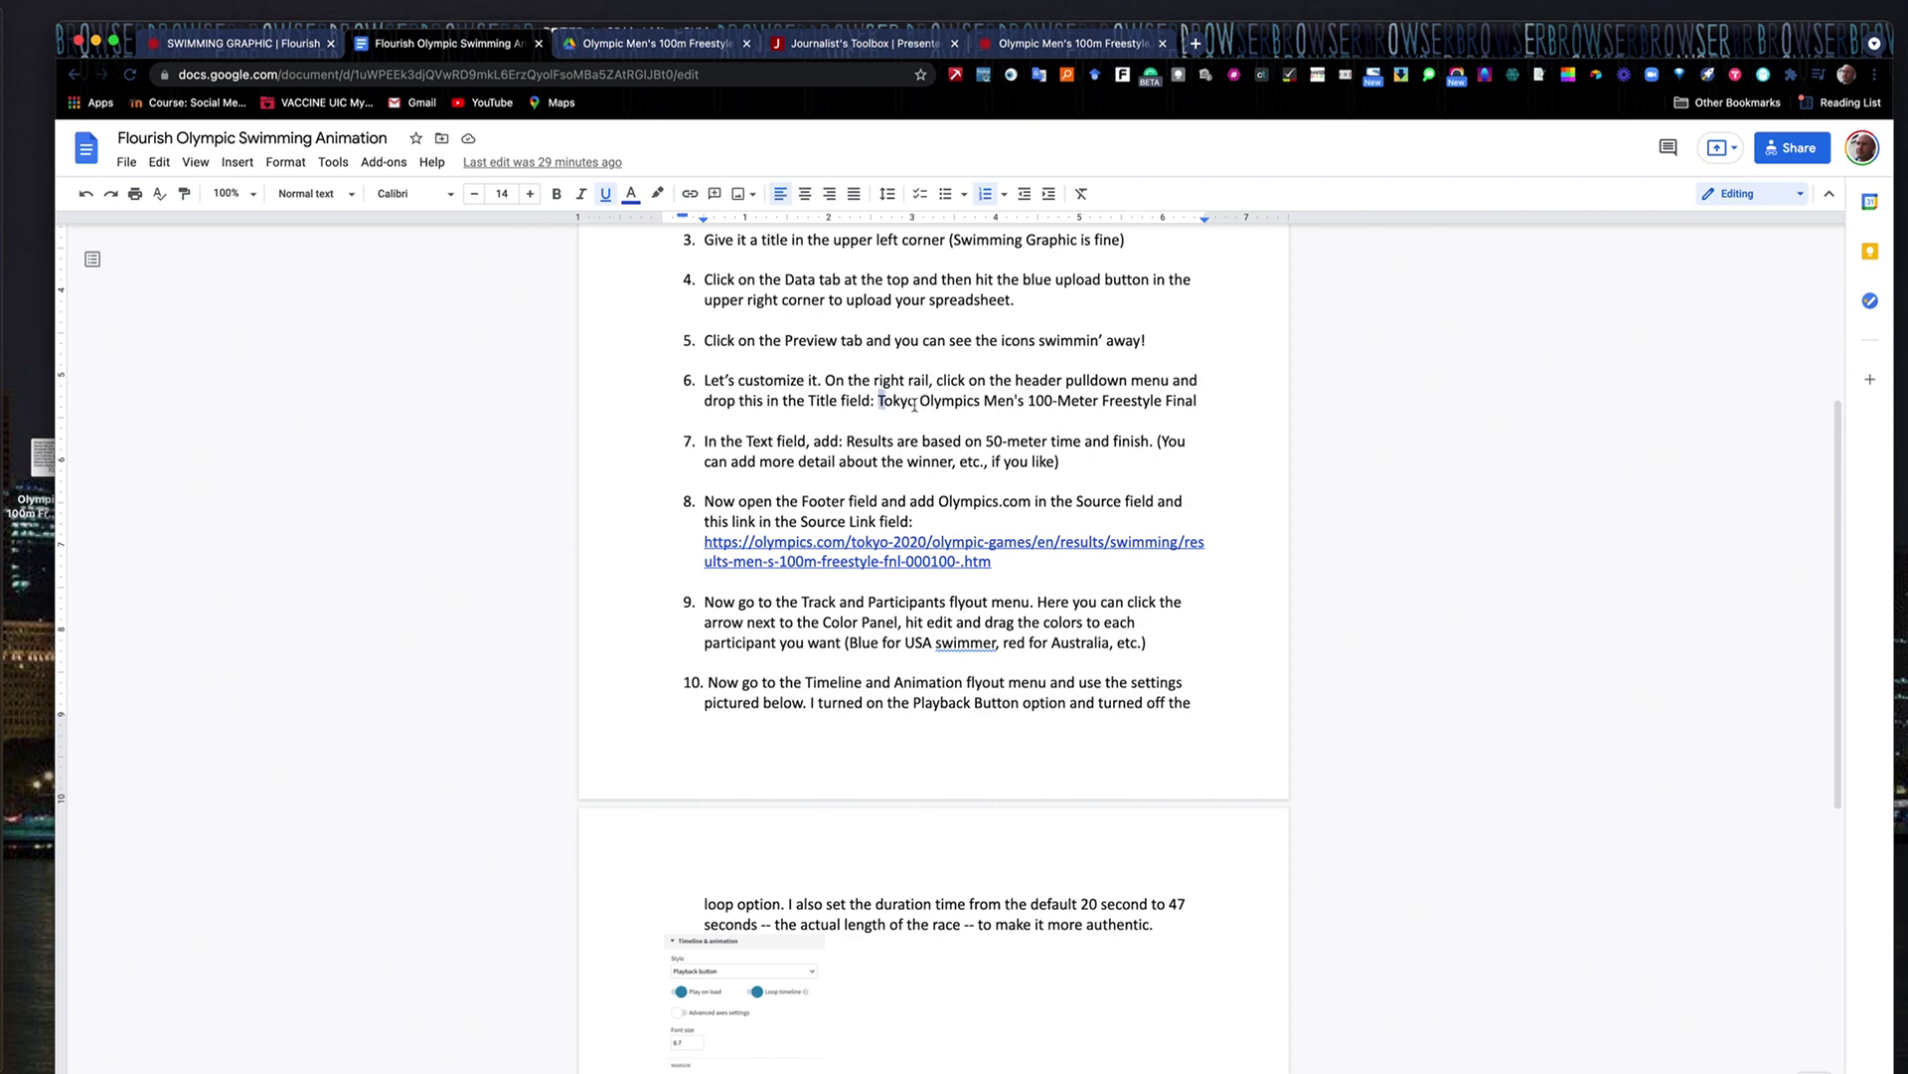
drag(878, 402, 1116, 408)
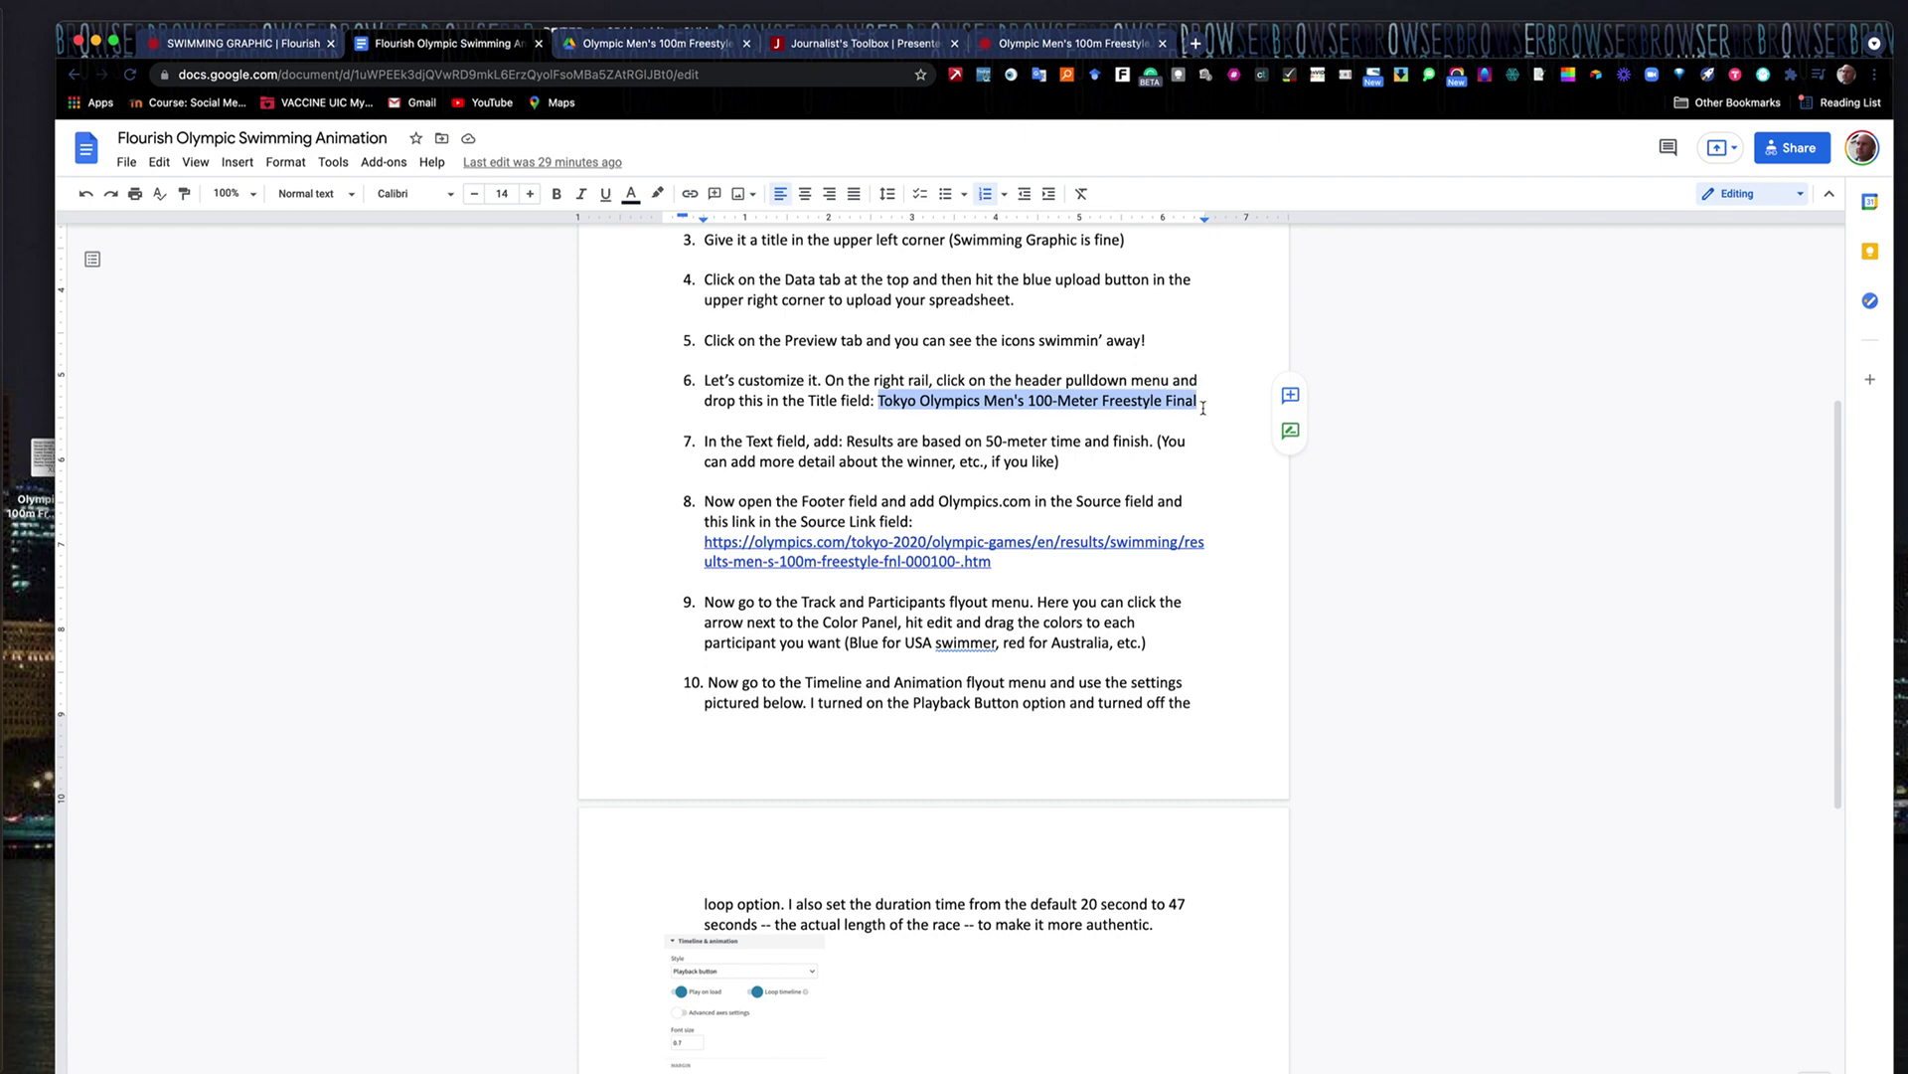
click(1044, 45)
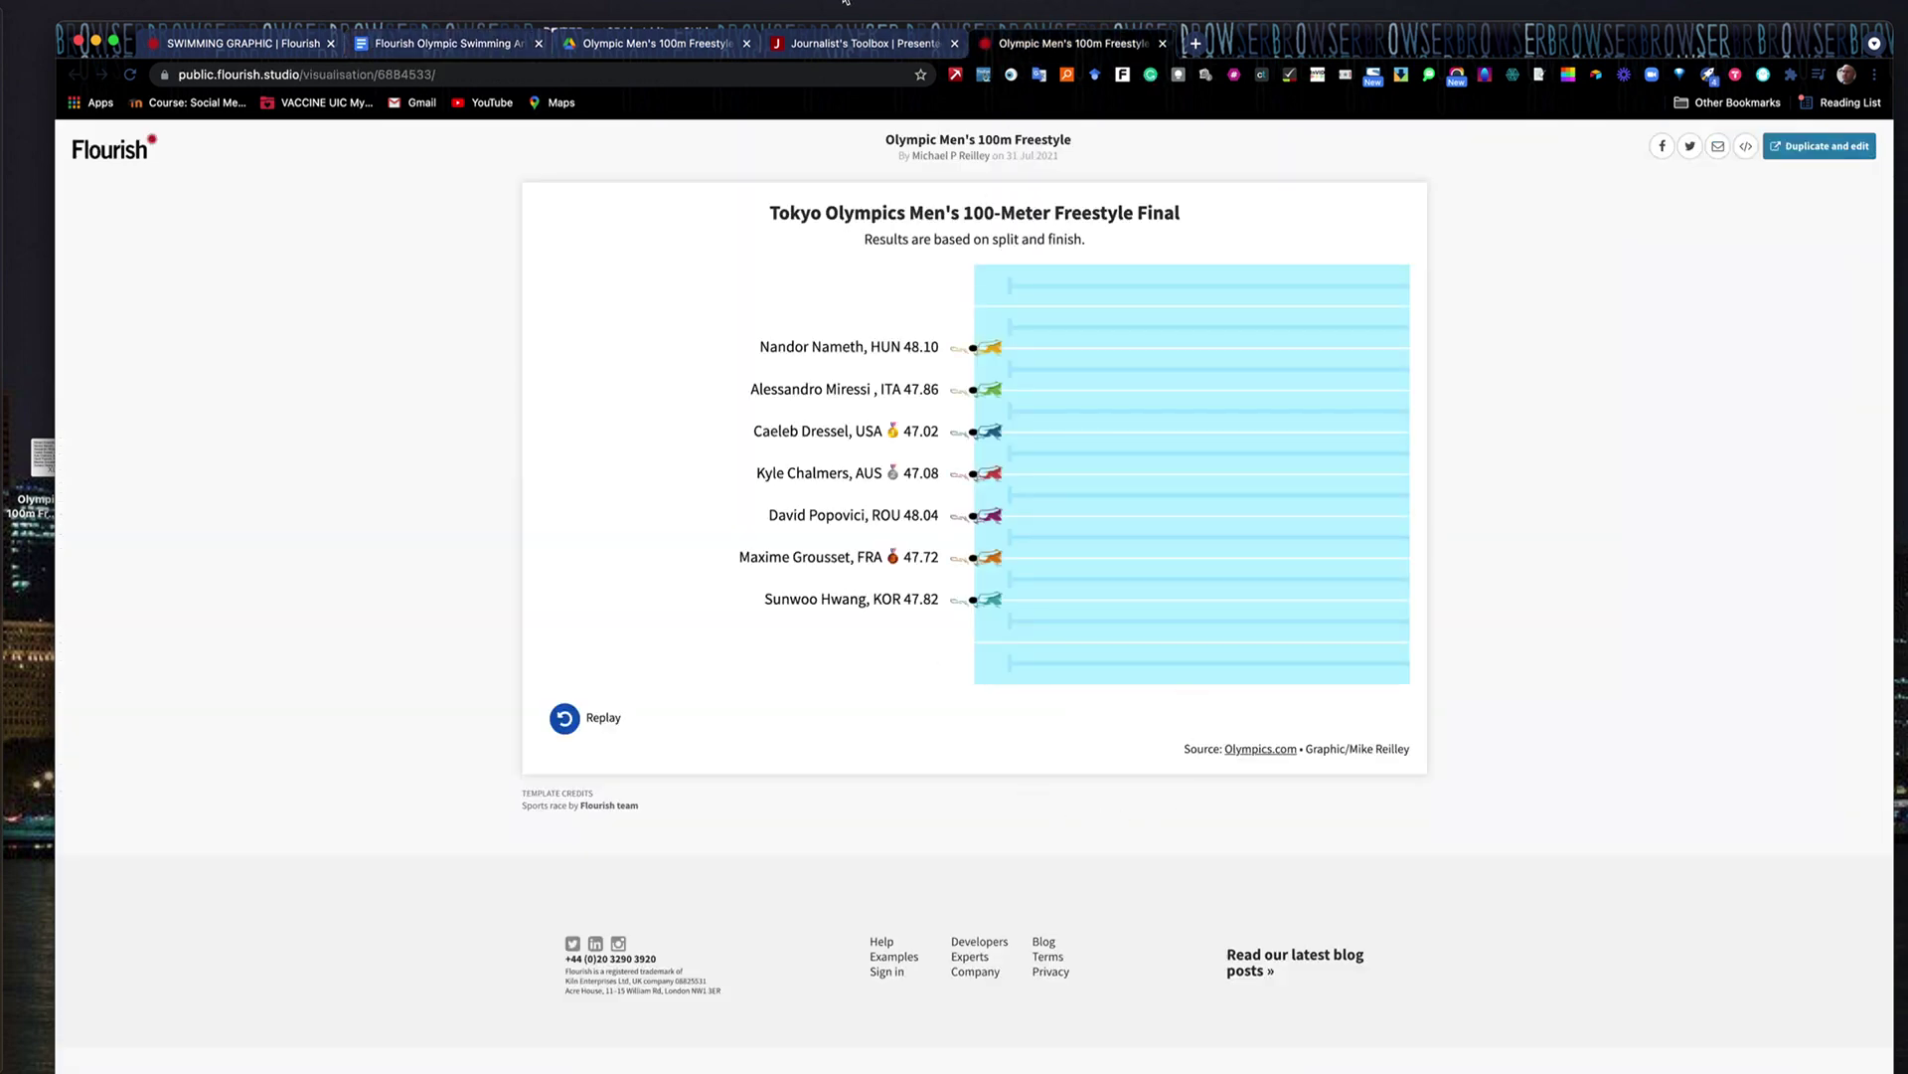
click(294, 45)
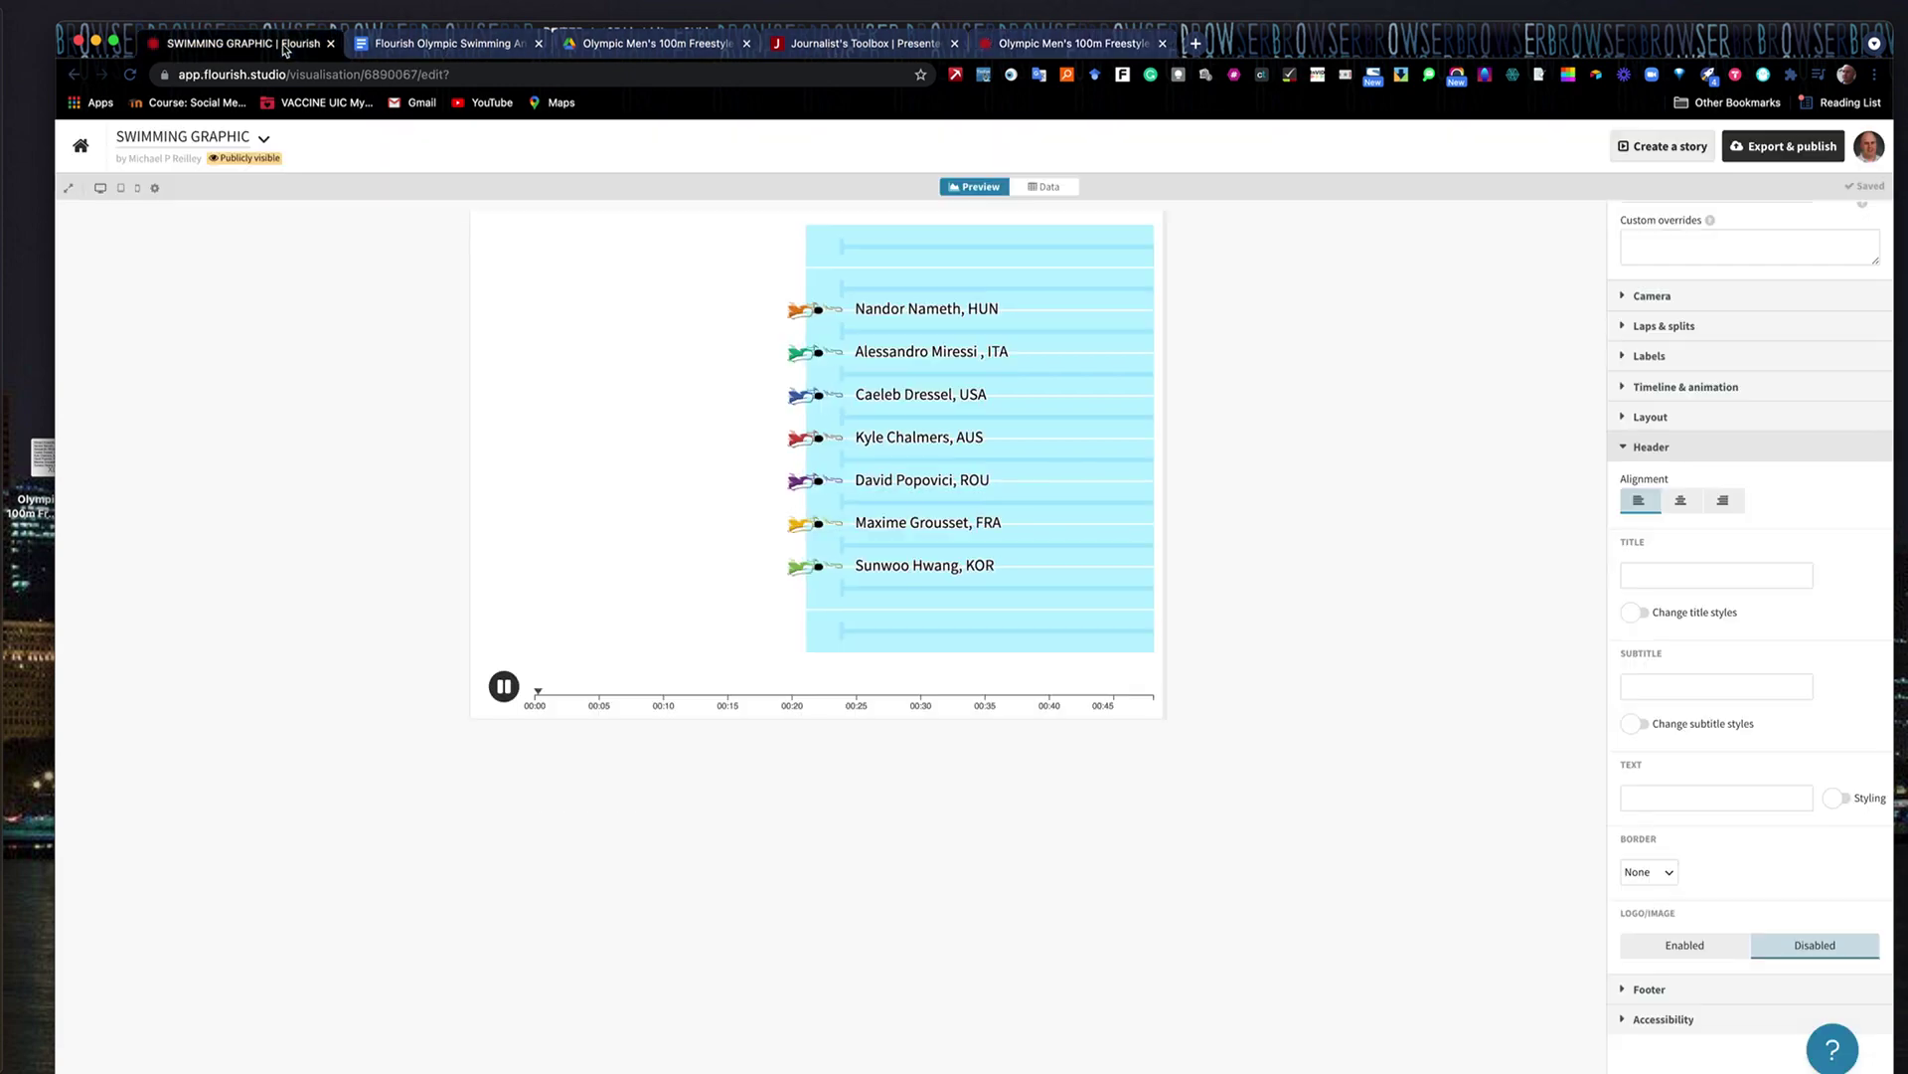
click(1636, 568)
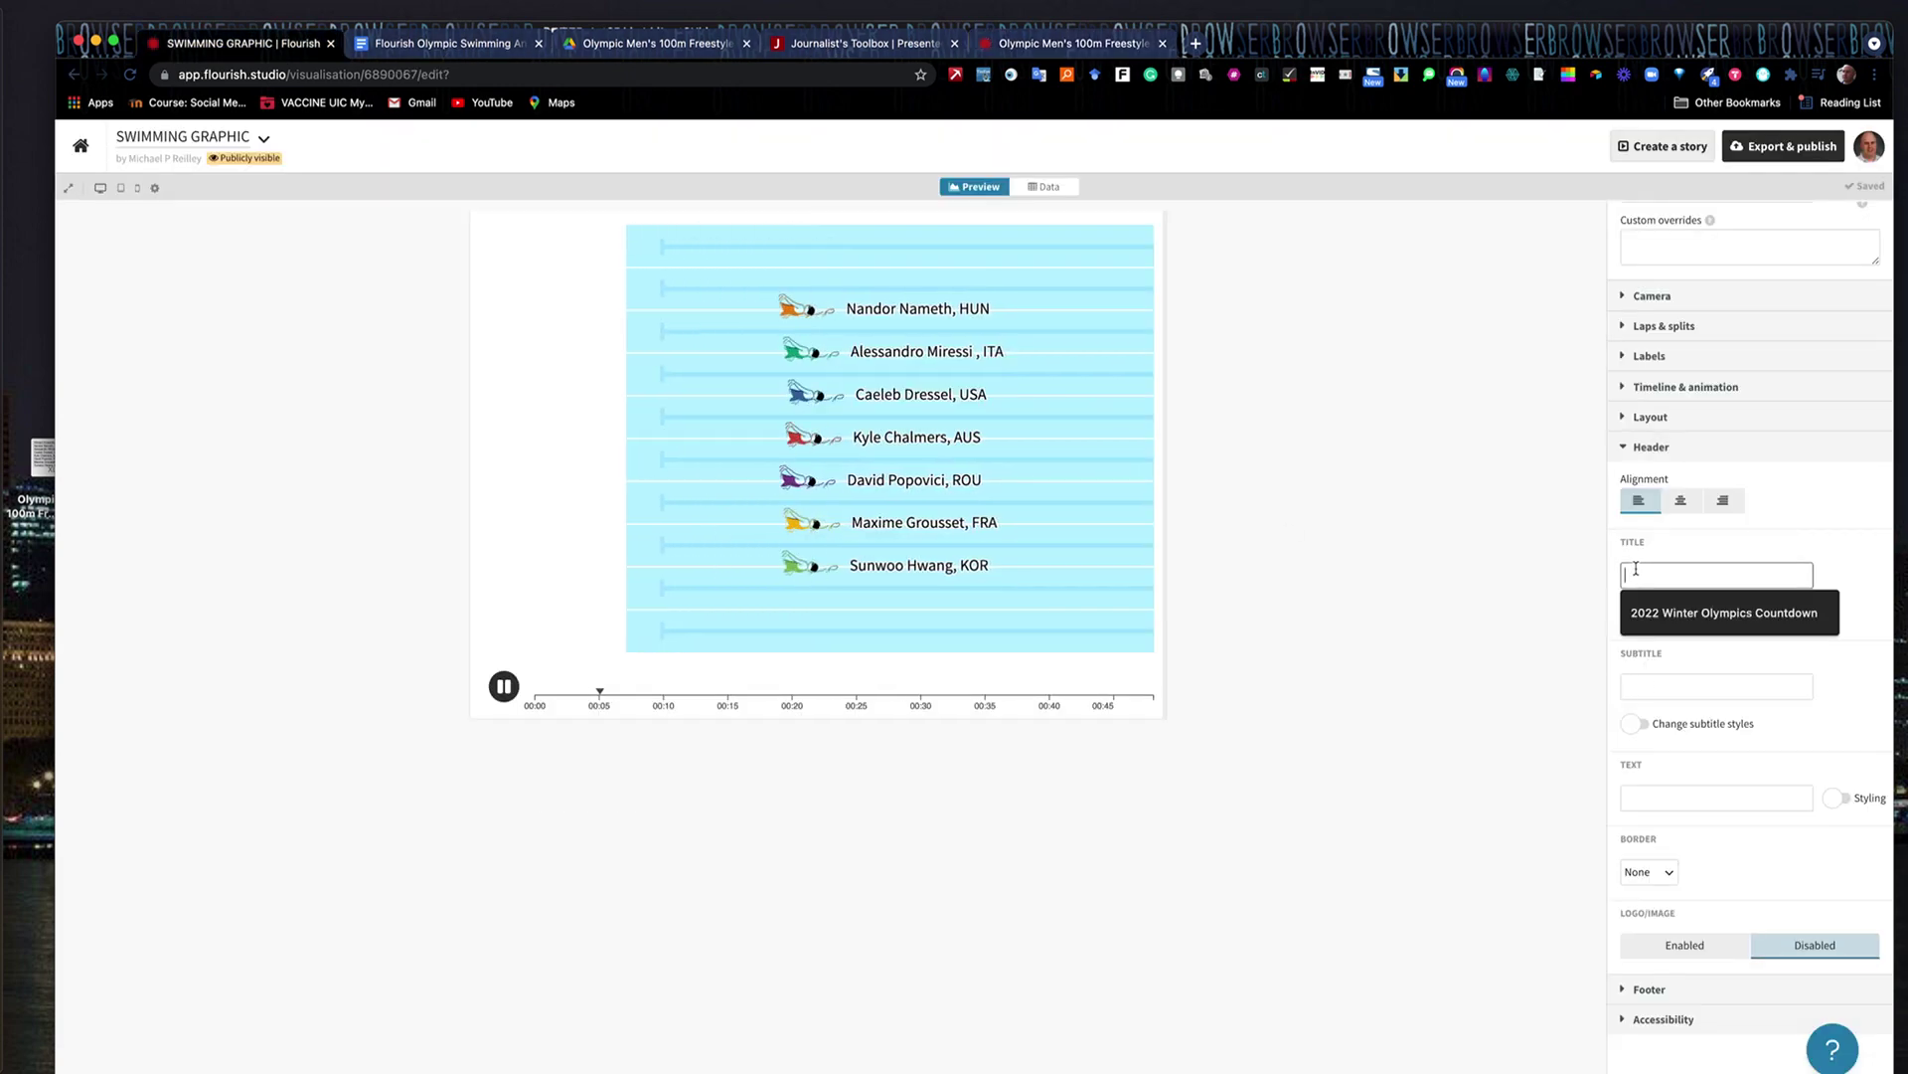
key(super+v)
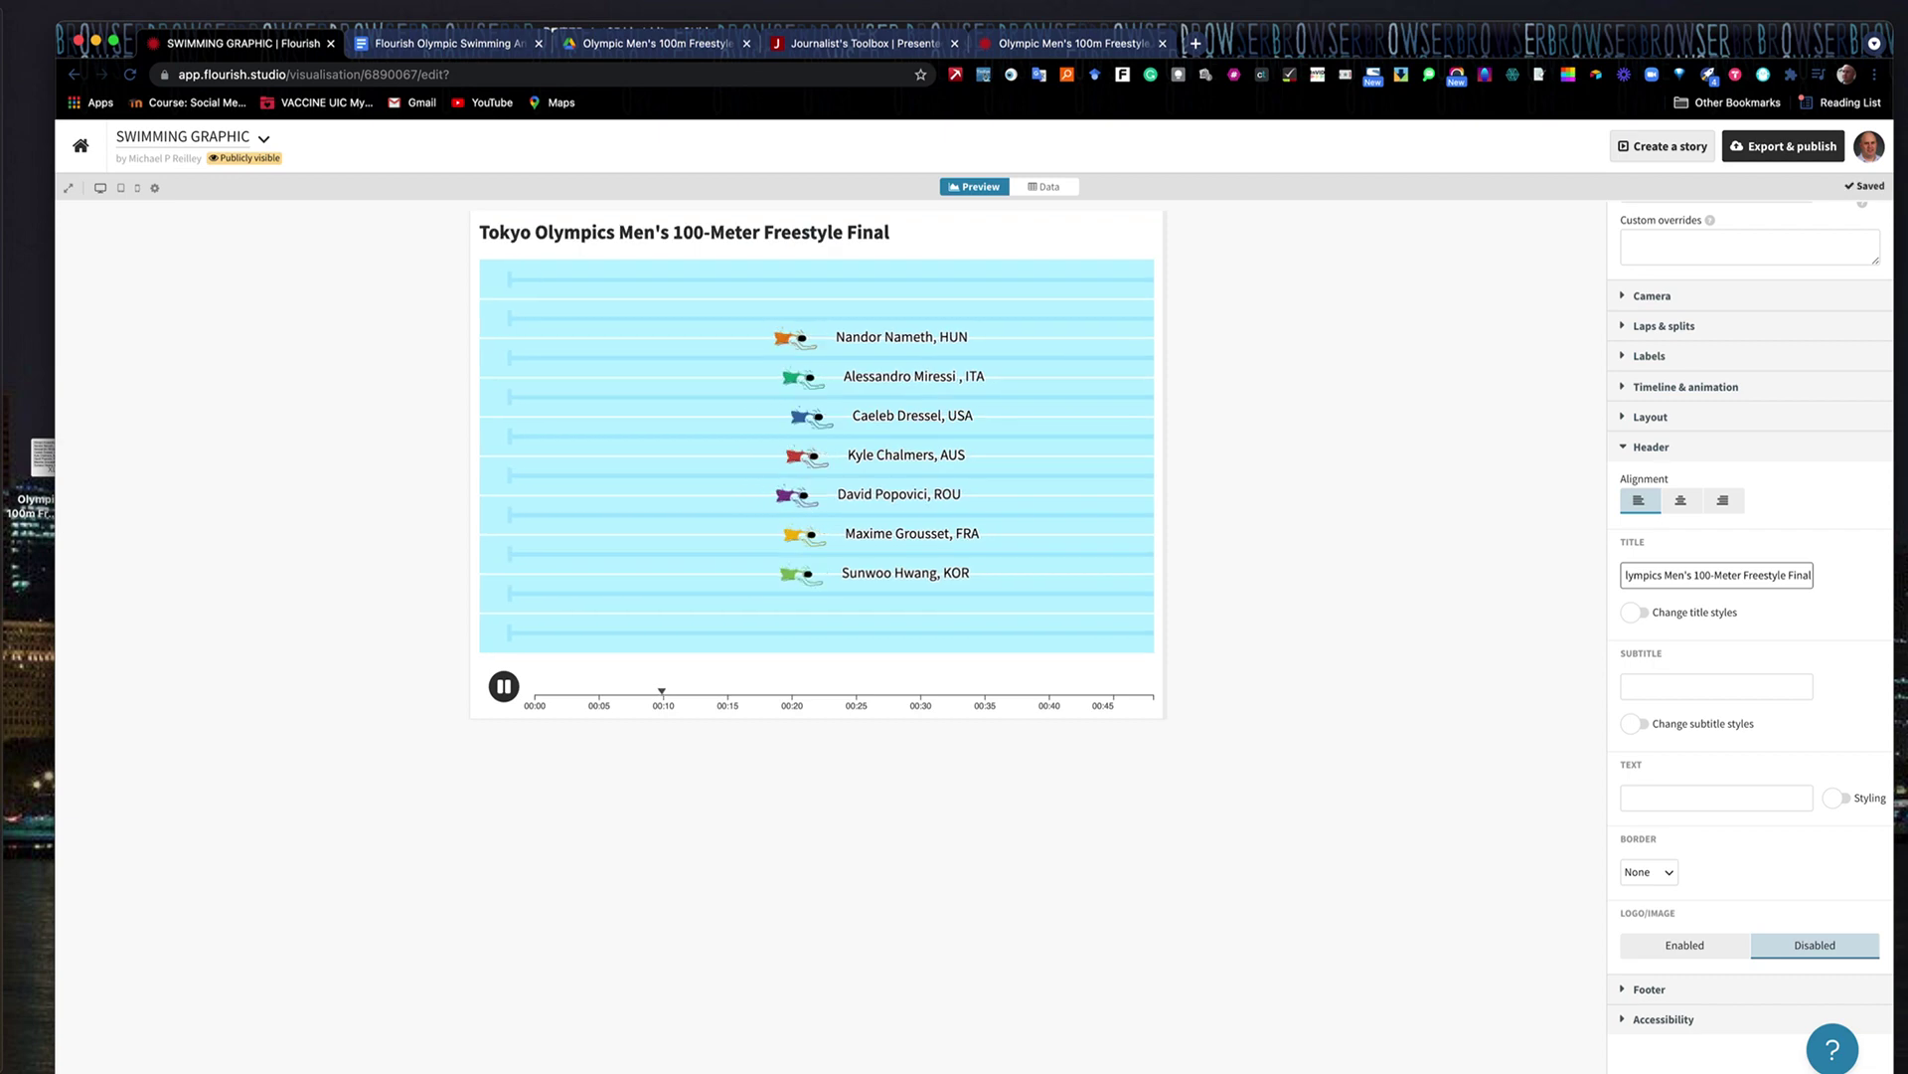
Copy "Results are based on 50-meter time and finish." from the instructions document into the header subtitle
click(428, 44)
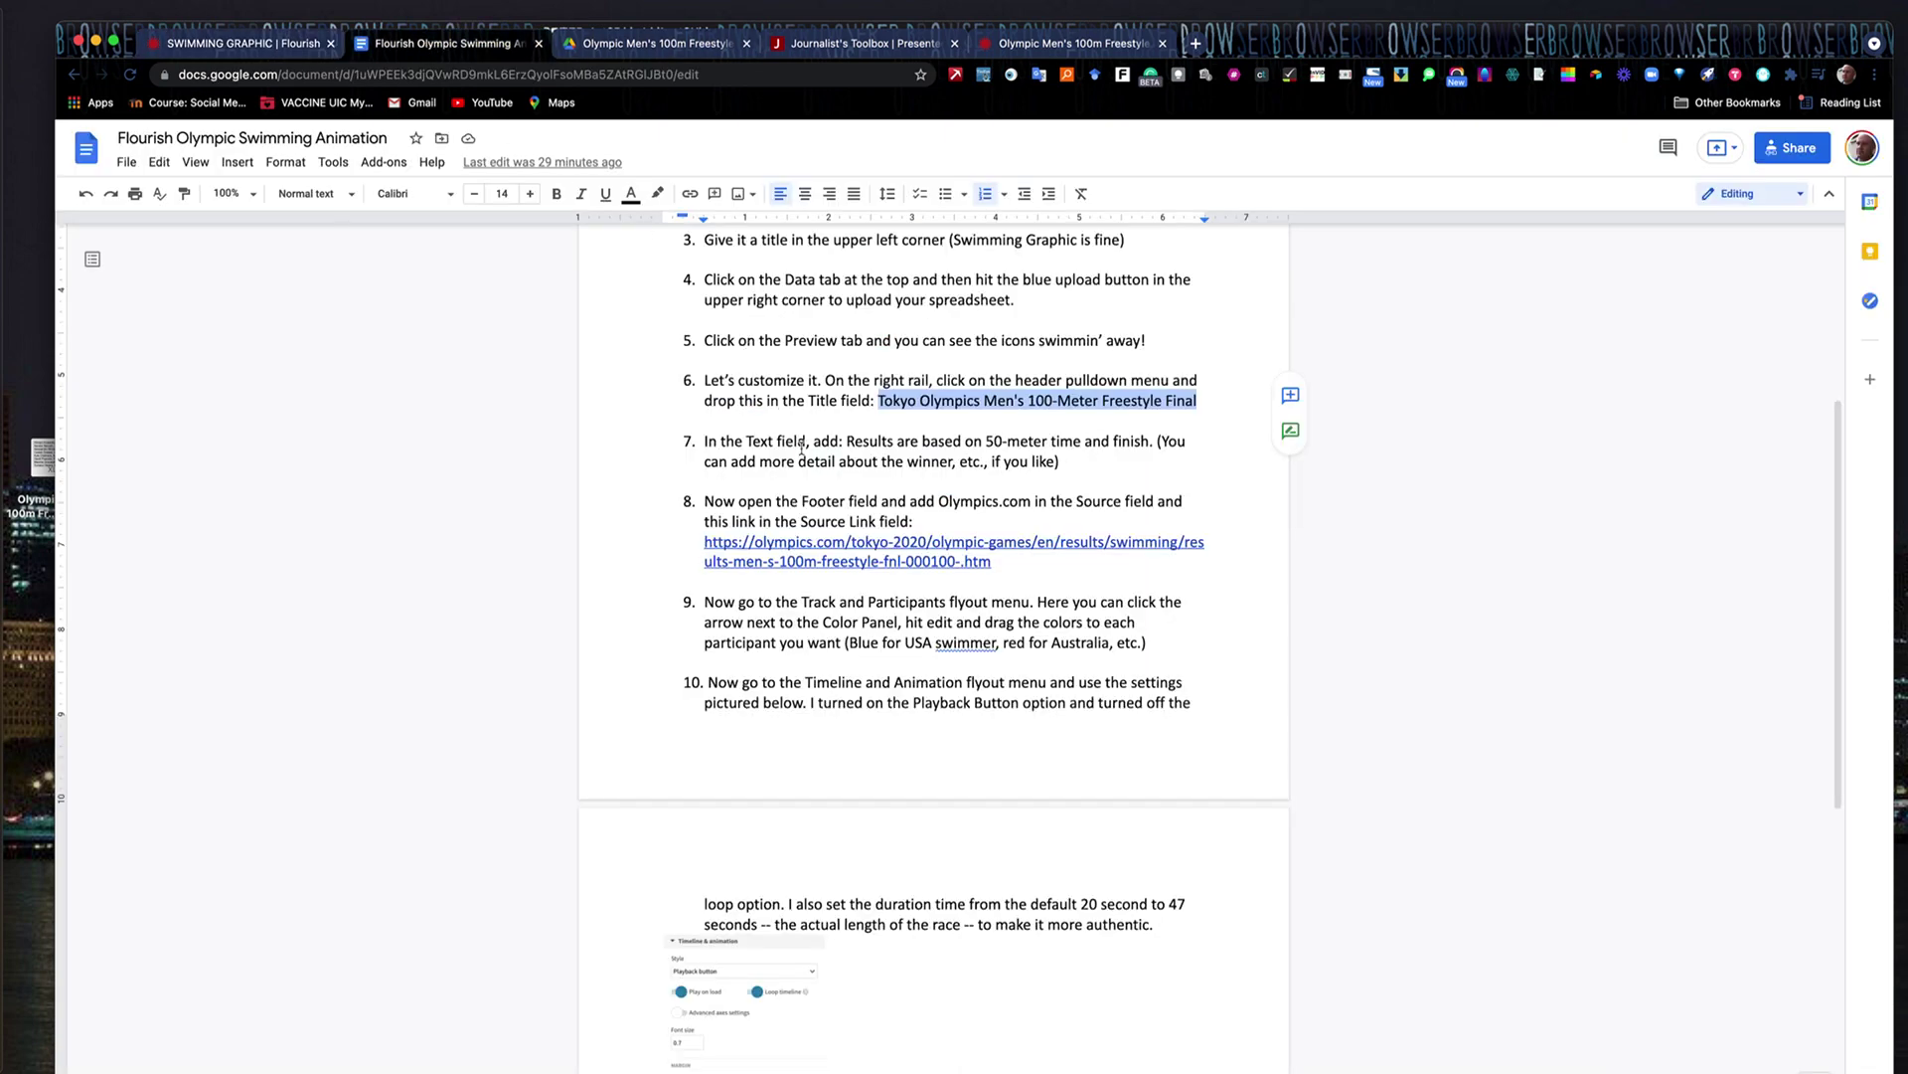
drag(848, 442, 877, 444)
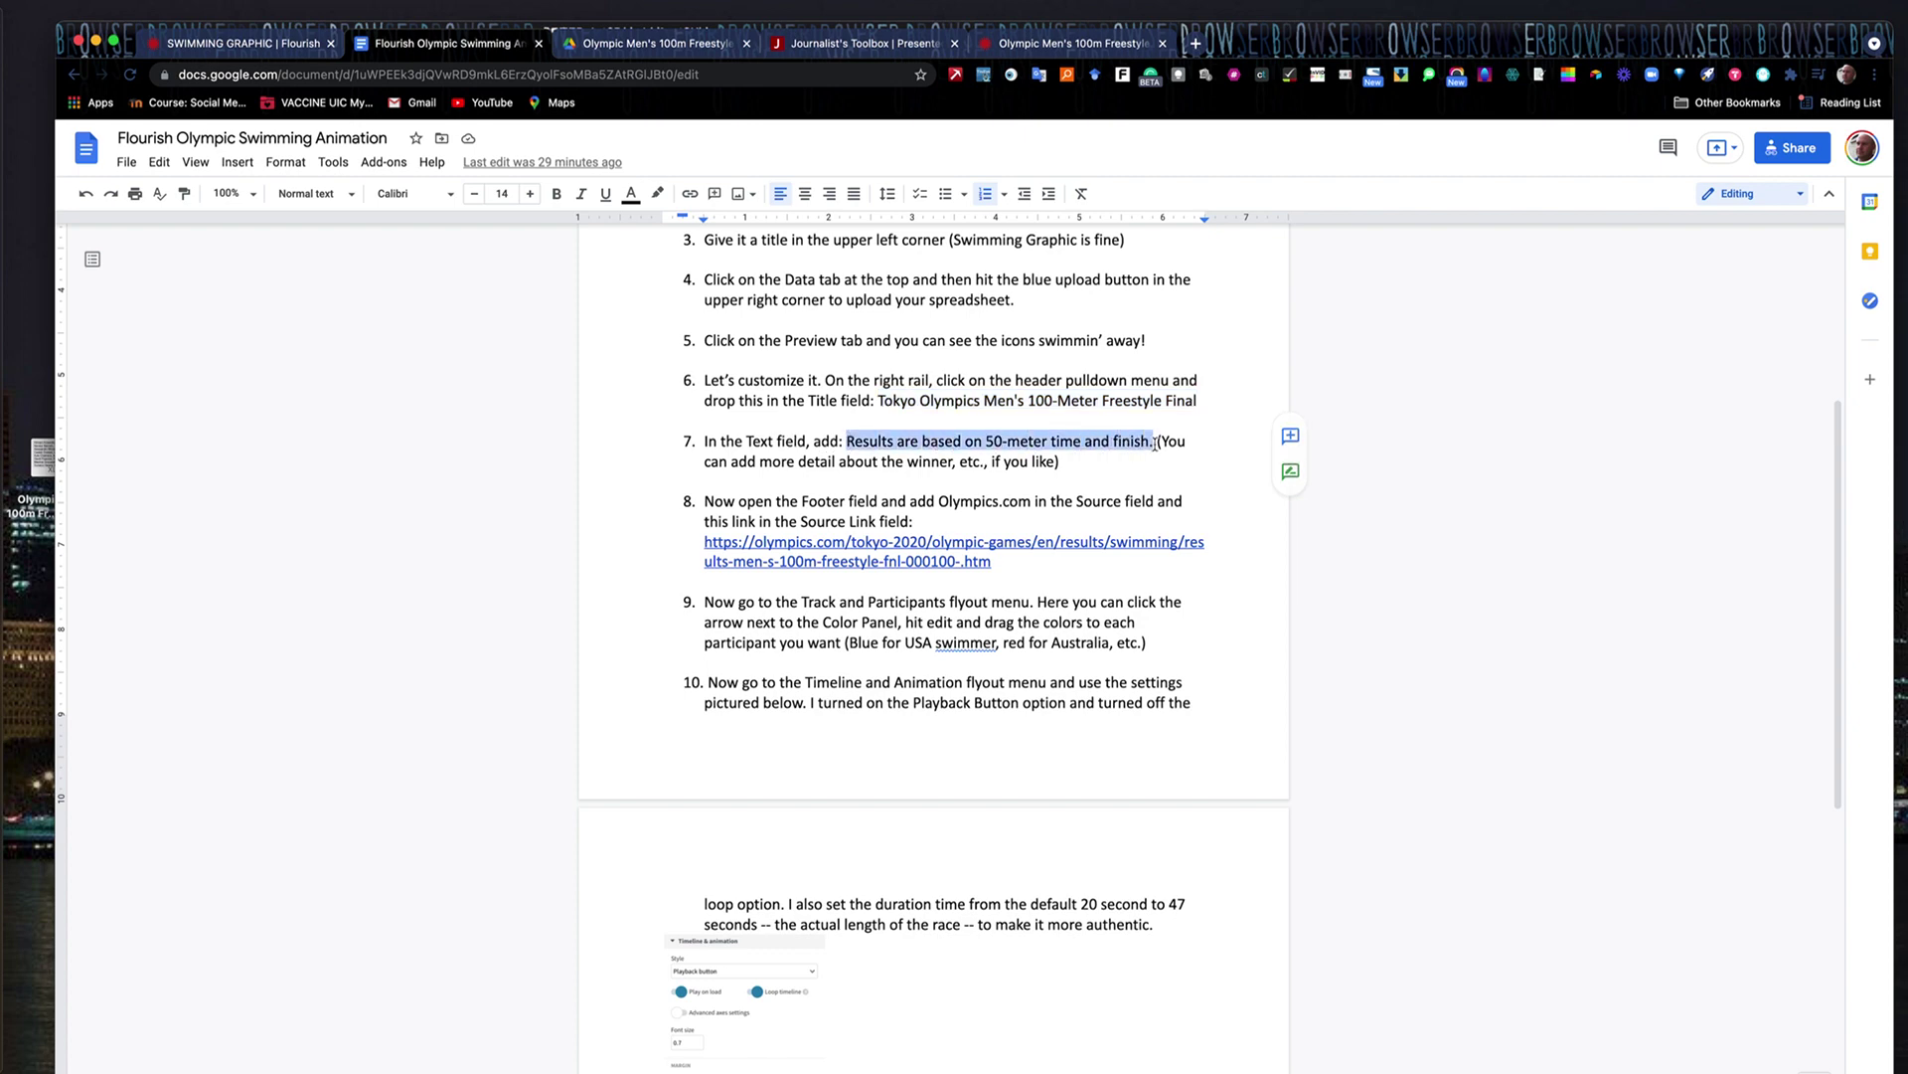
click(228, 50)
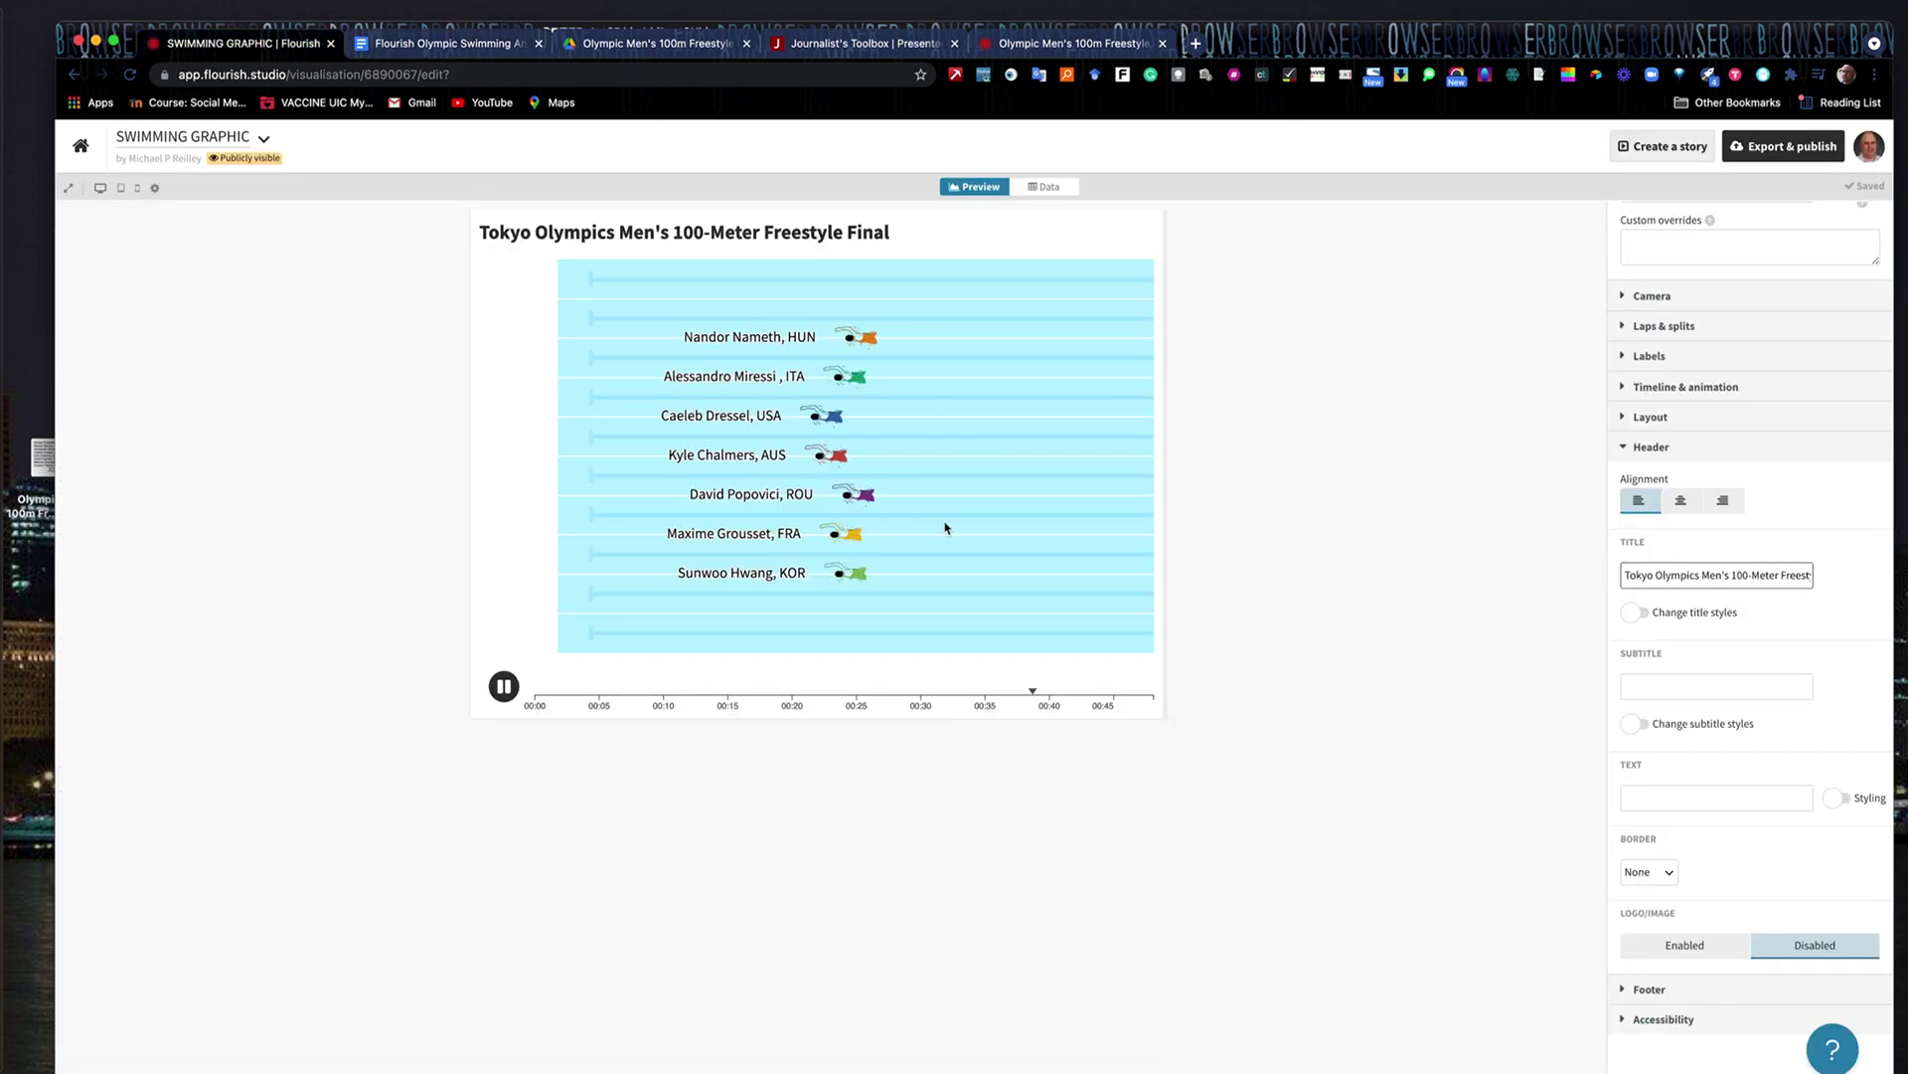
click(1717, 686)
text(Results are based on 50-meter time and finish.)
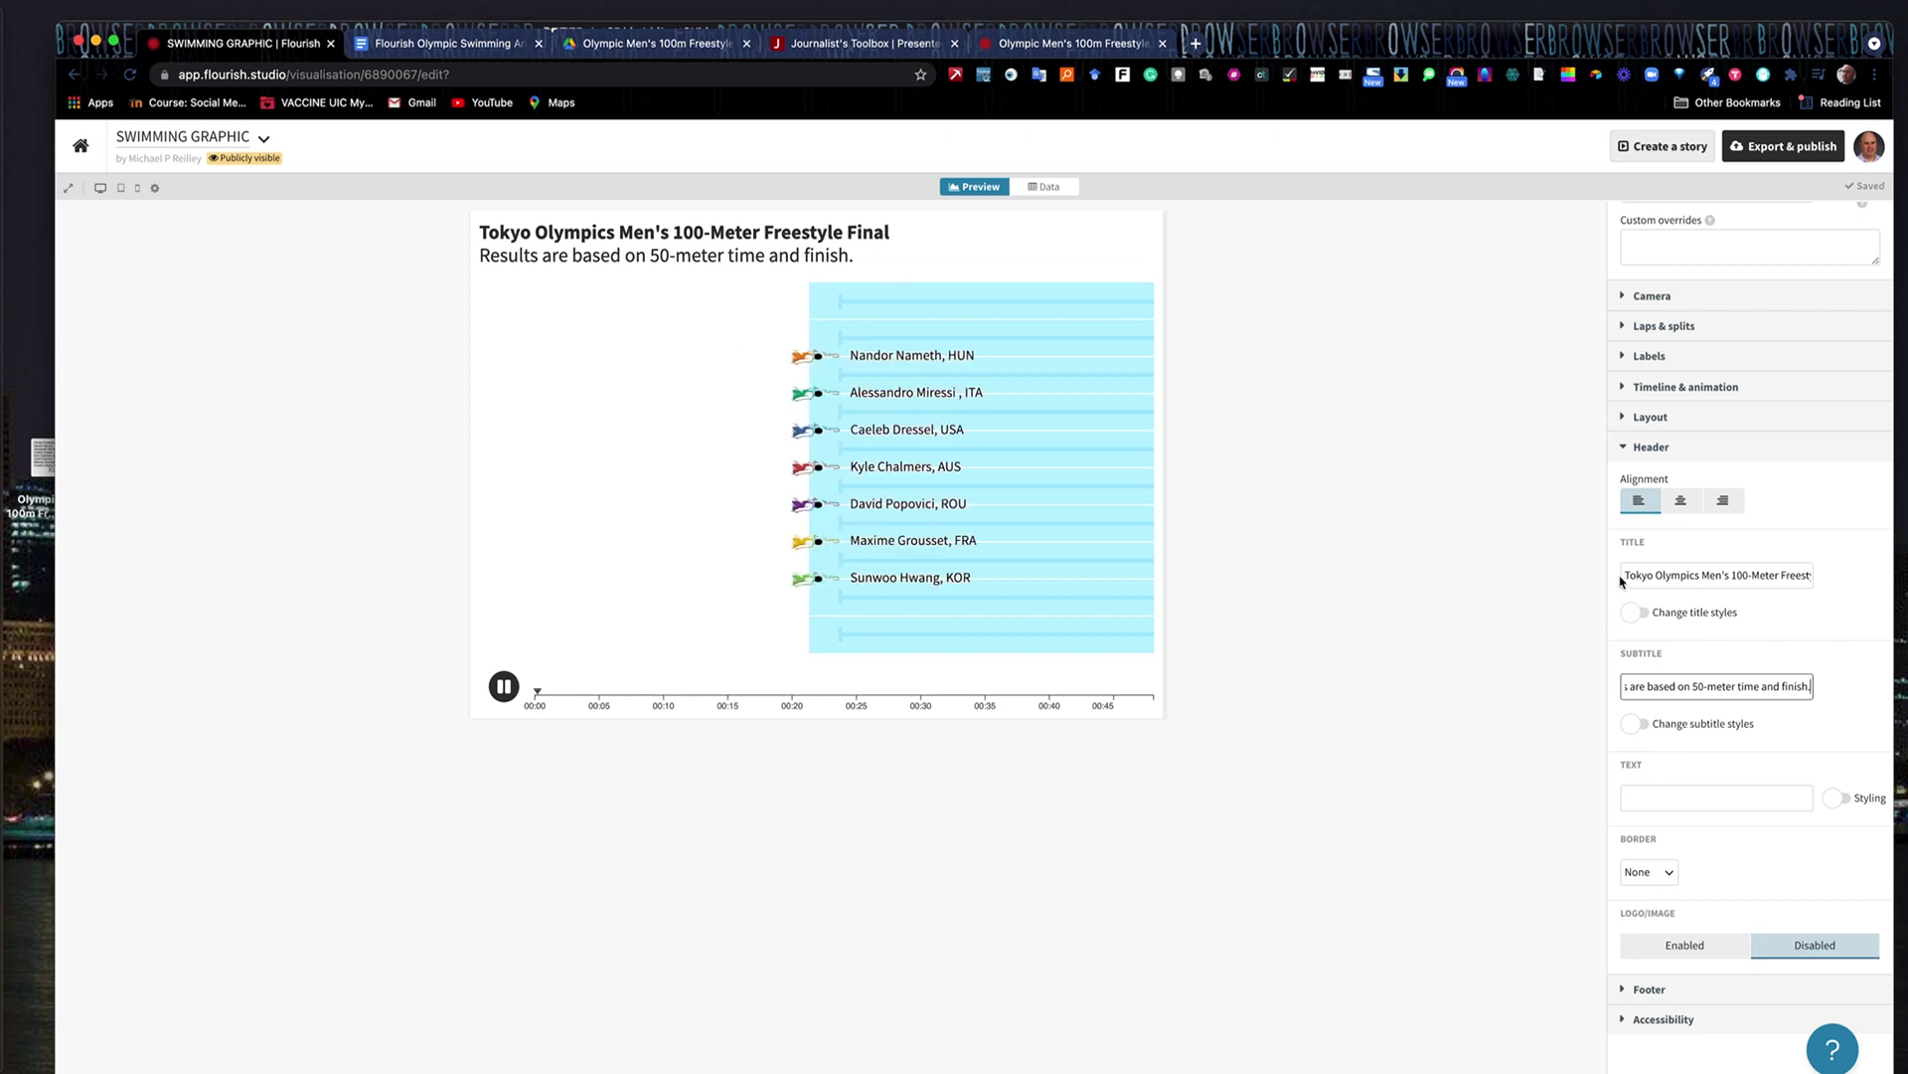
Centre the header and style its title in the large size with a blue colour (RGB 5, 84, 168)
click(1678, 501)
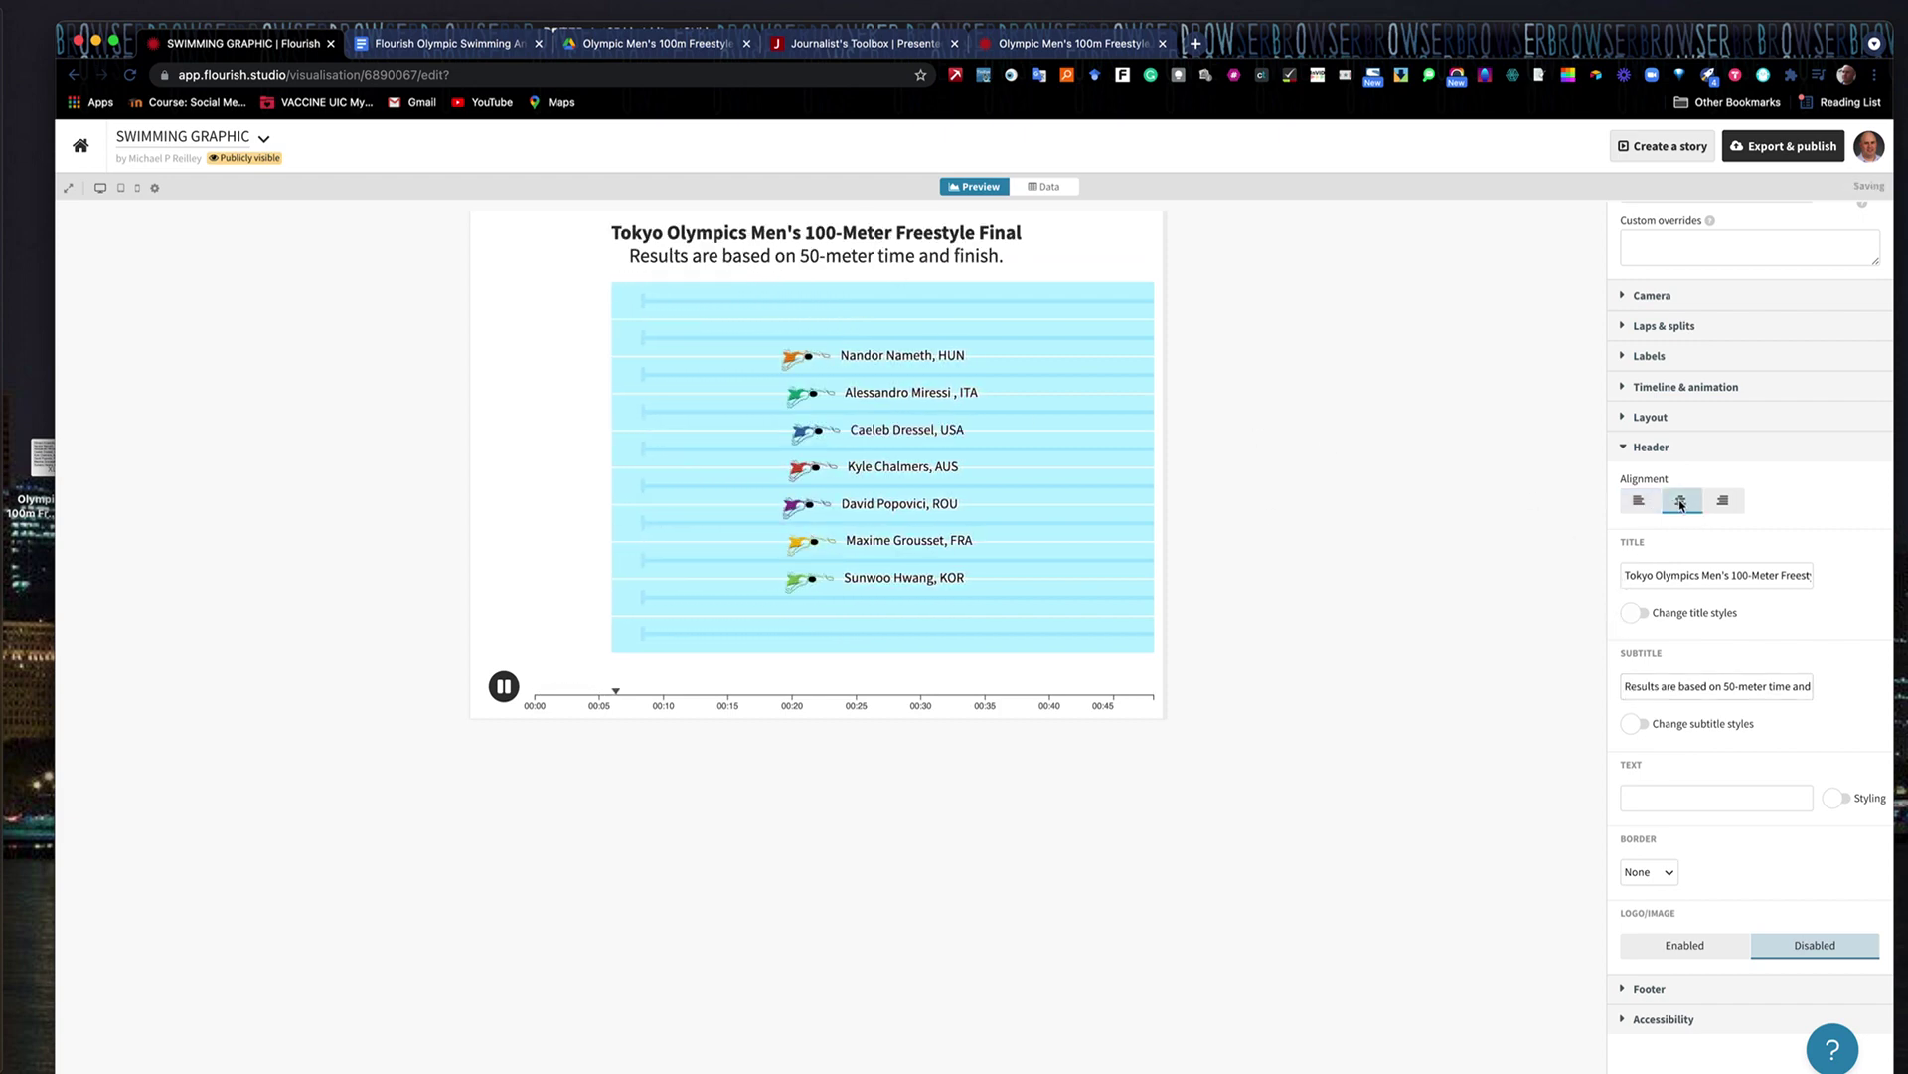
click(1634, 612)
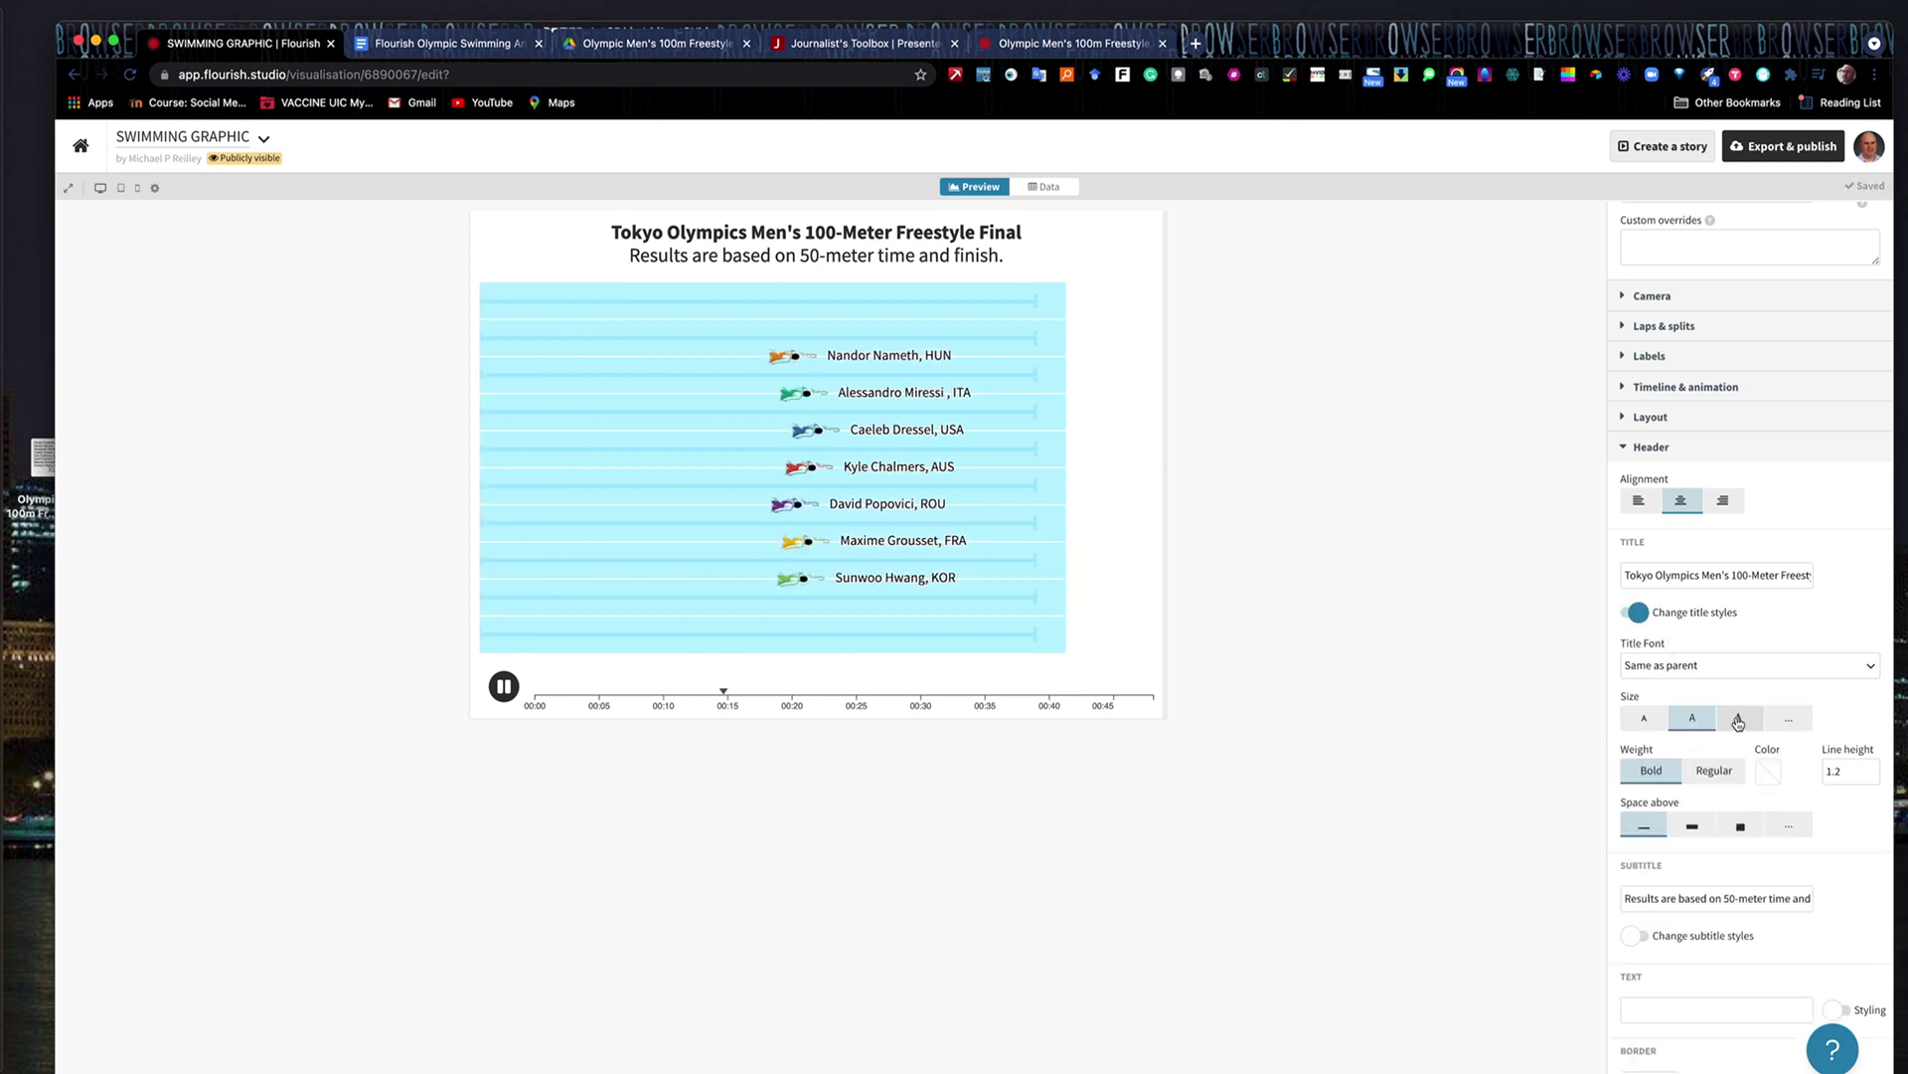
click(1739, 717)
click(1767, 776)
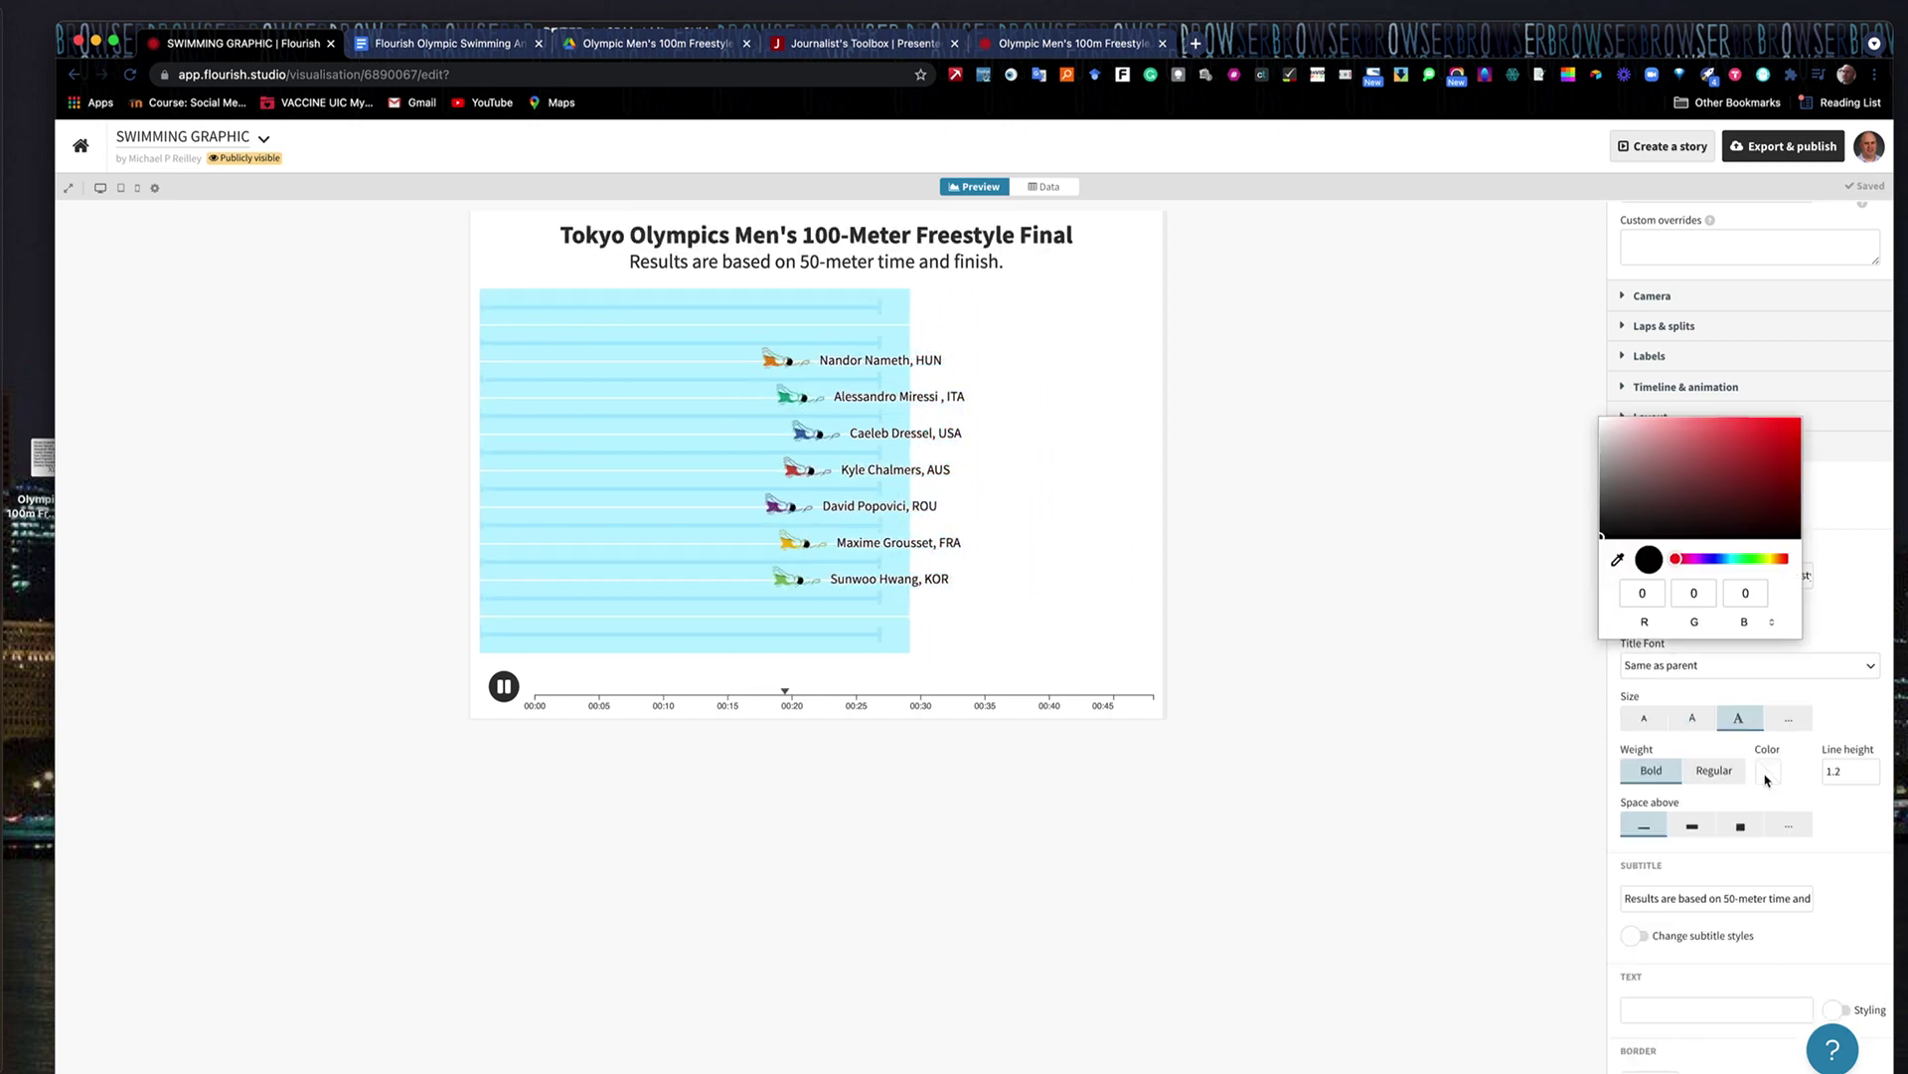
click(1722, 559)
click(1793, 459)
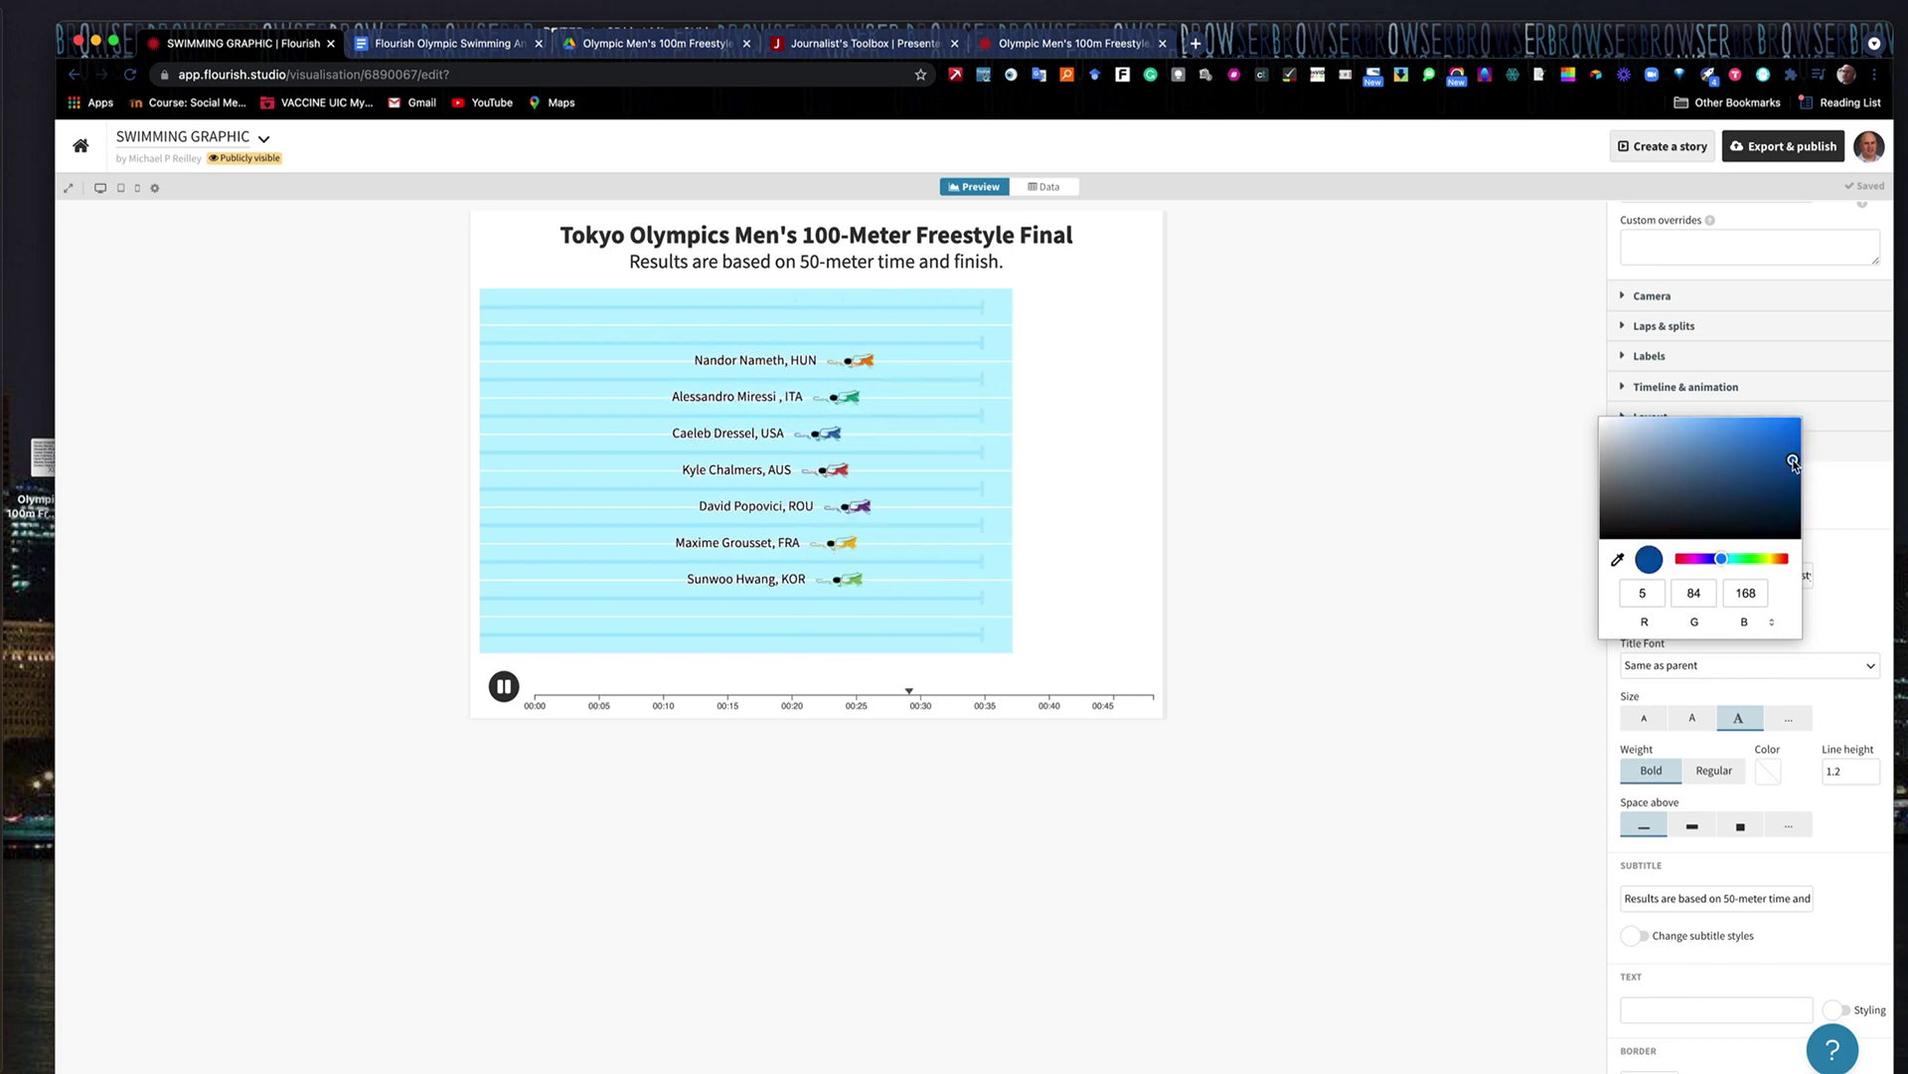
click(1735, 696)
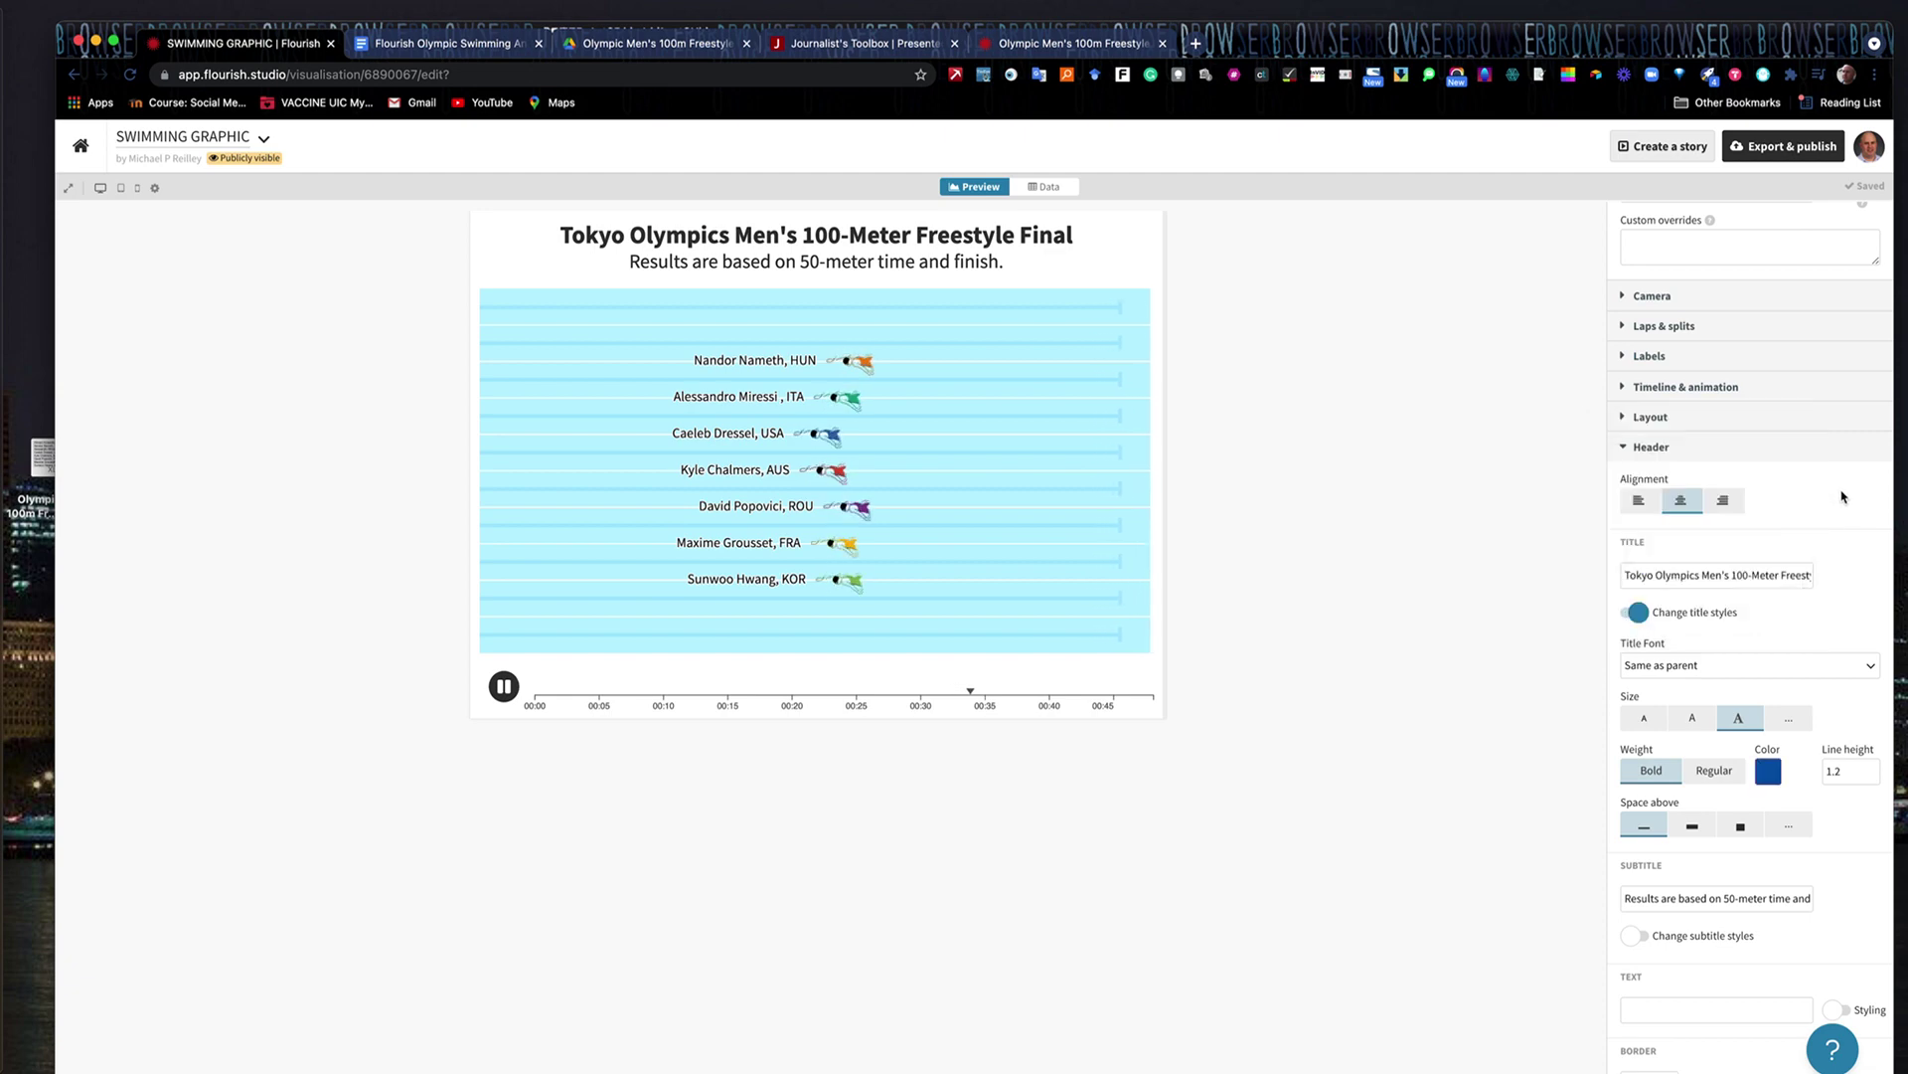
Enter Olympics.com as the source name in the Footer settings
scroll(1725, 810, down, 2)
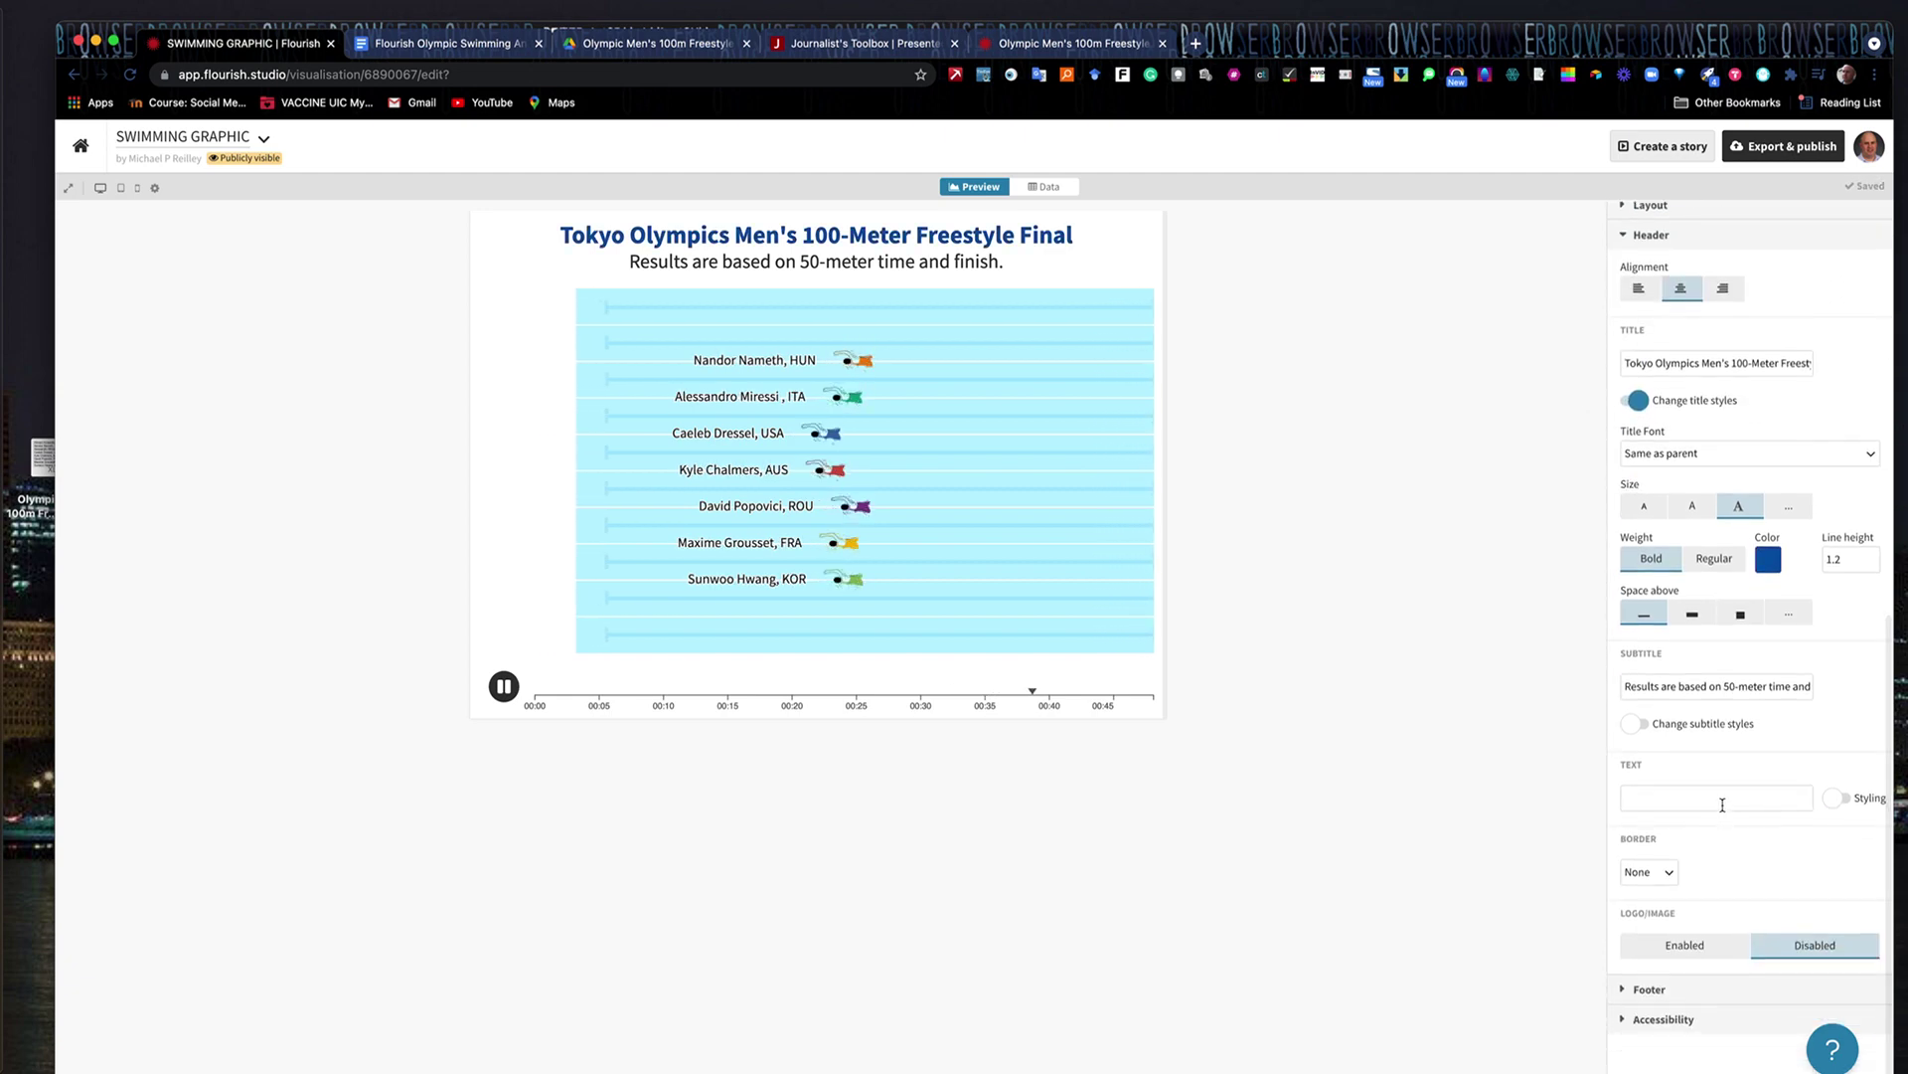
click(1624, 239)
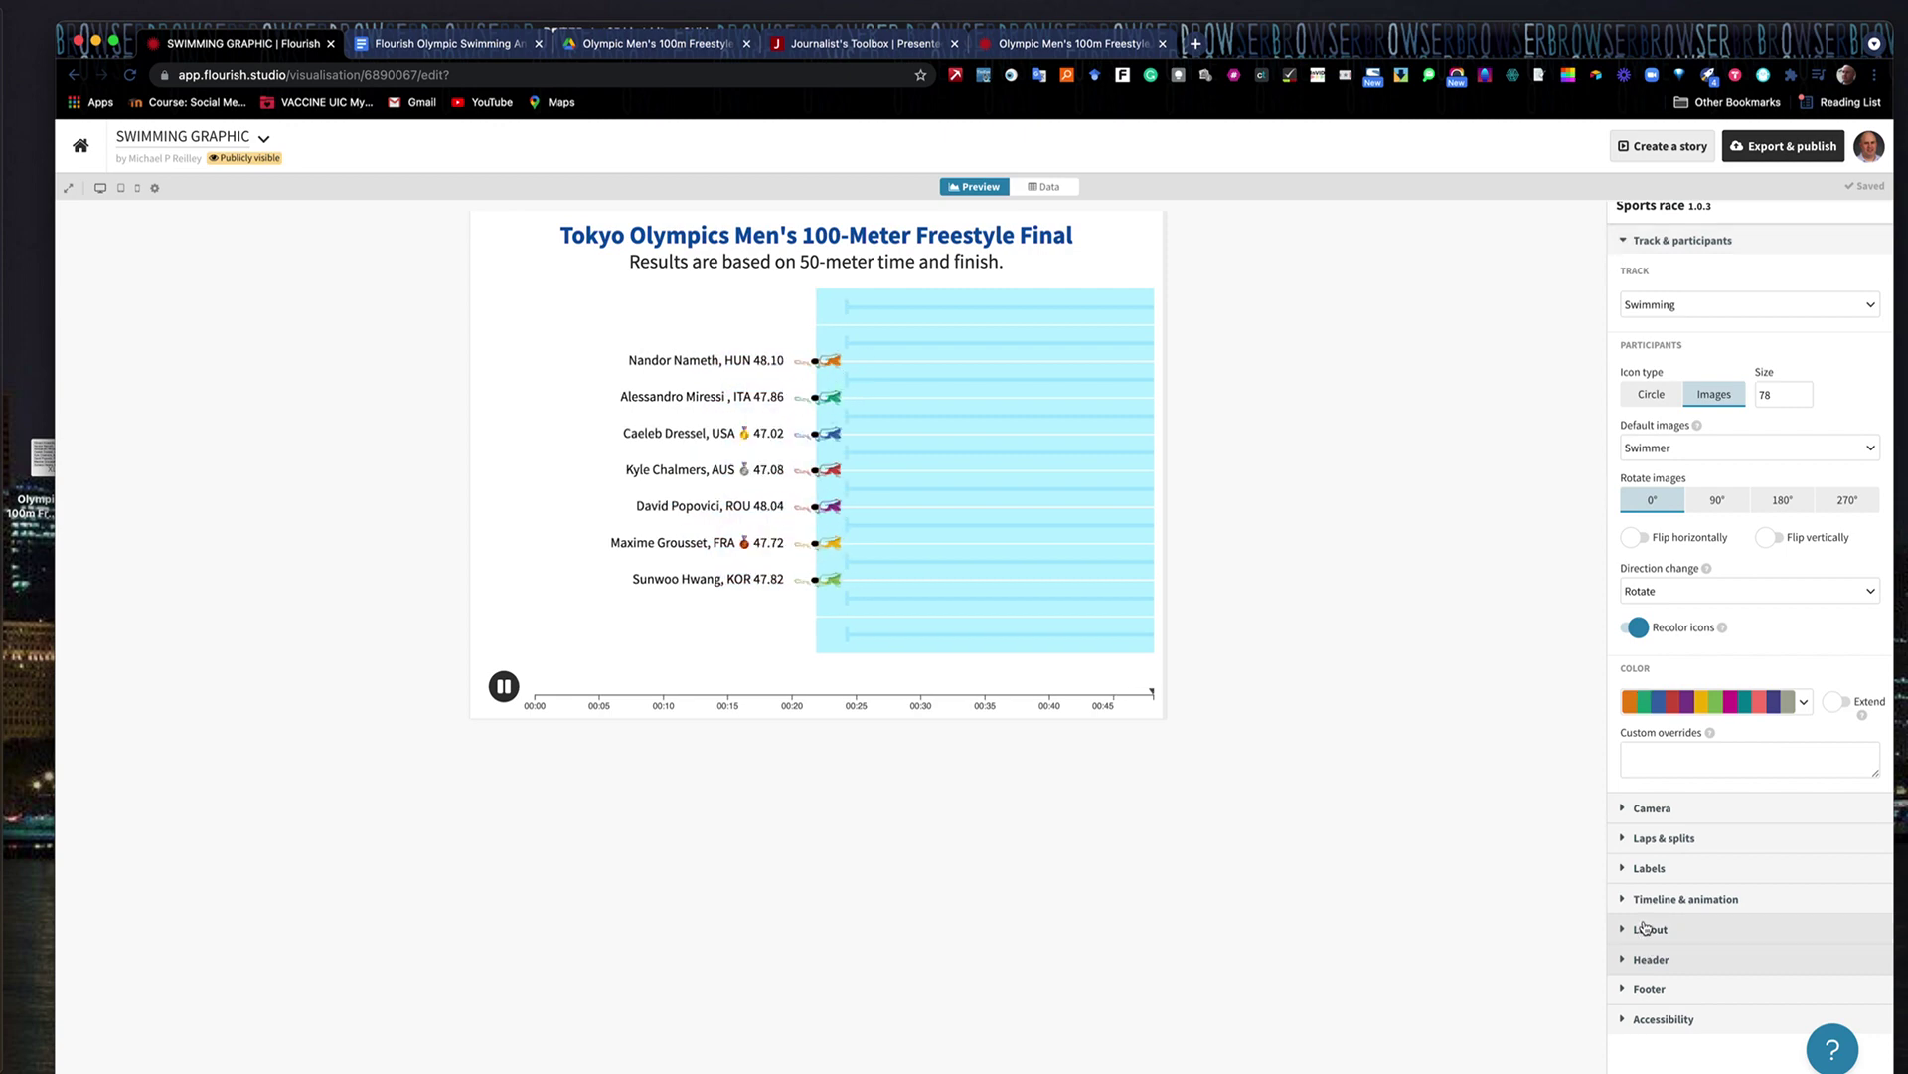
click(1623, 989)
scroll(1705, 972, down, 5)
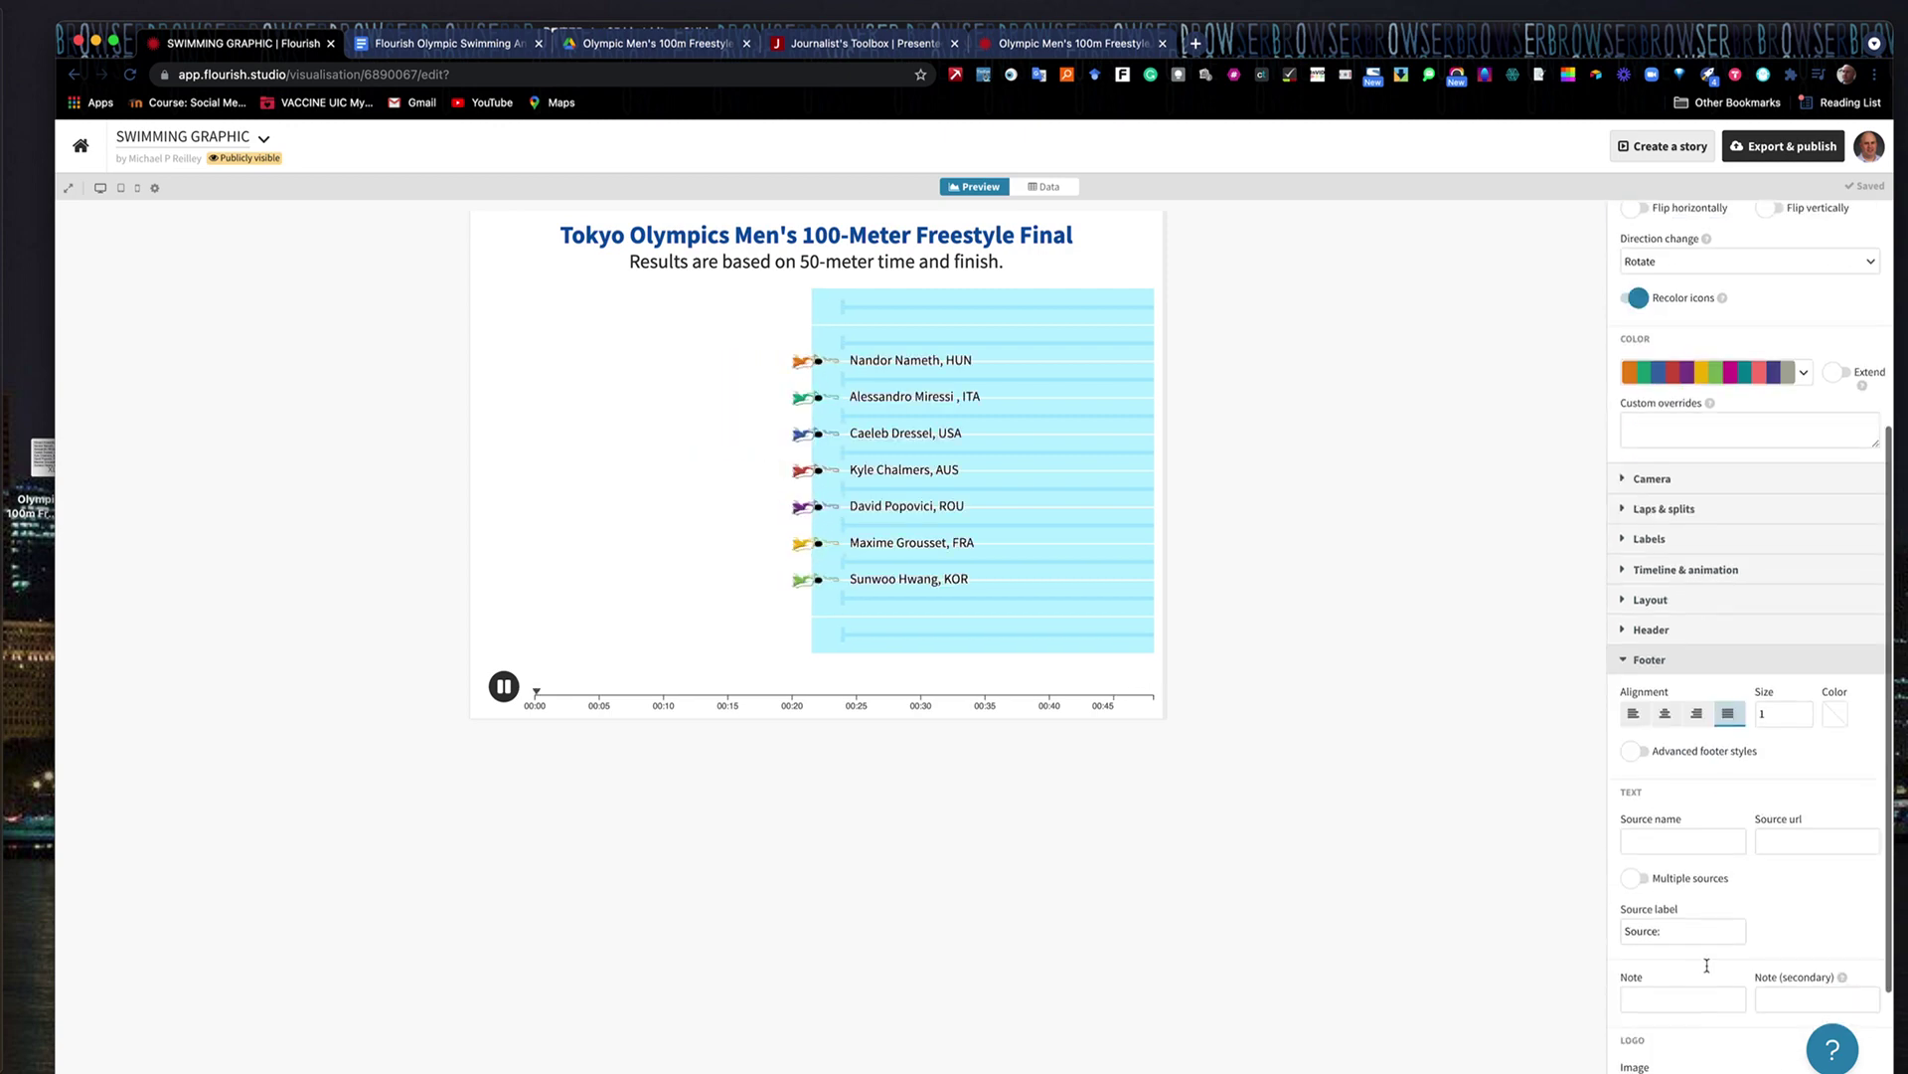
click(1683, 653)
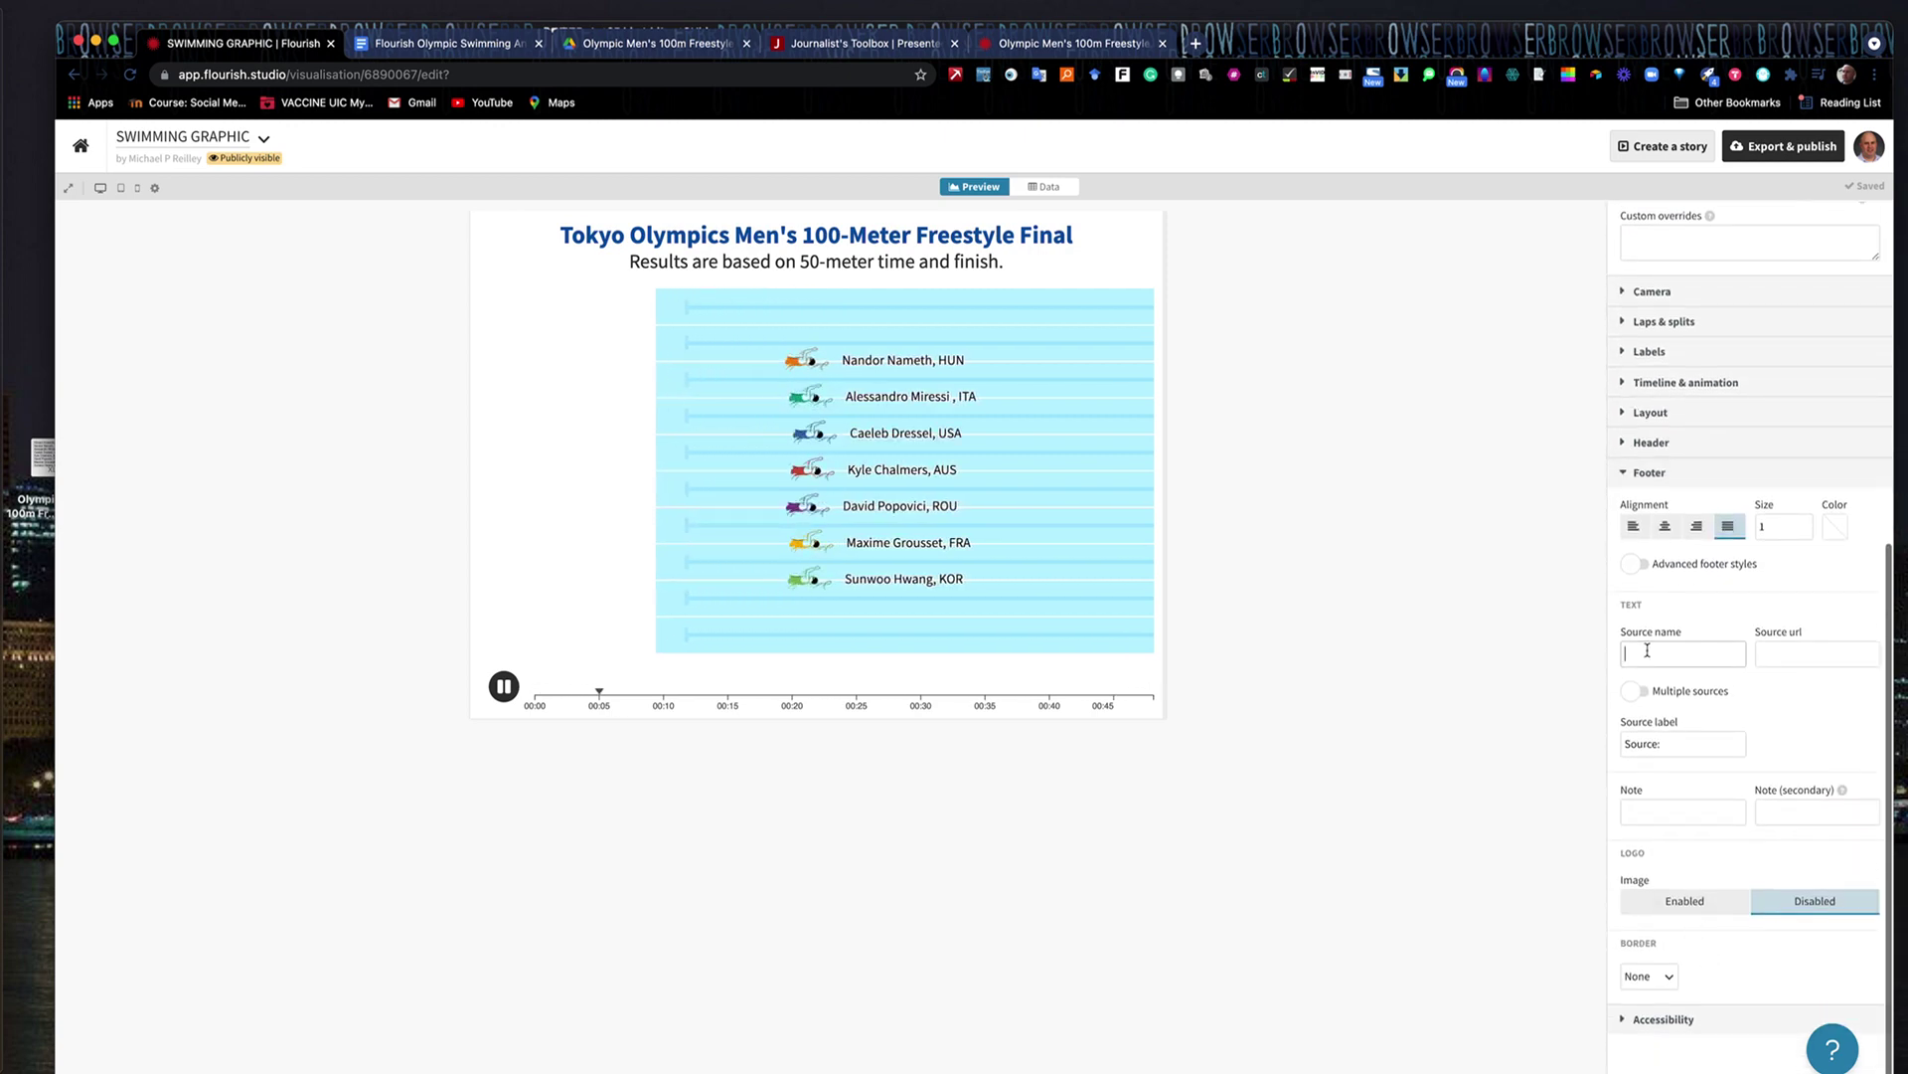
text(Olympics.com)
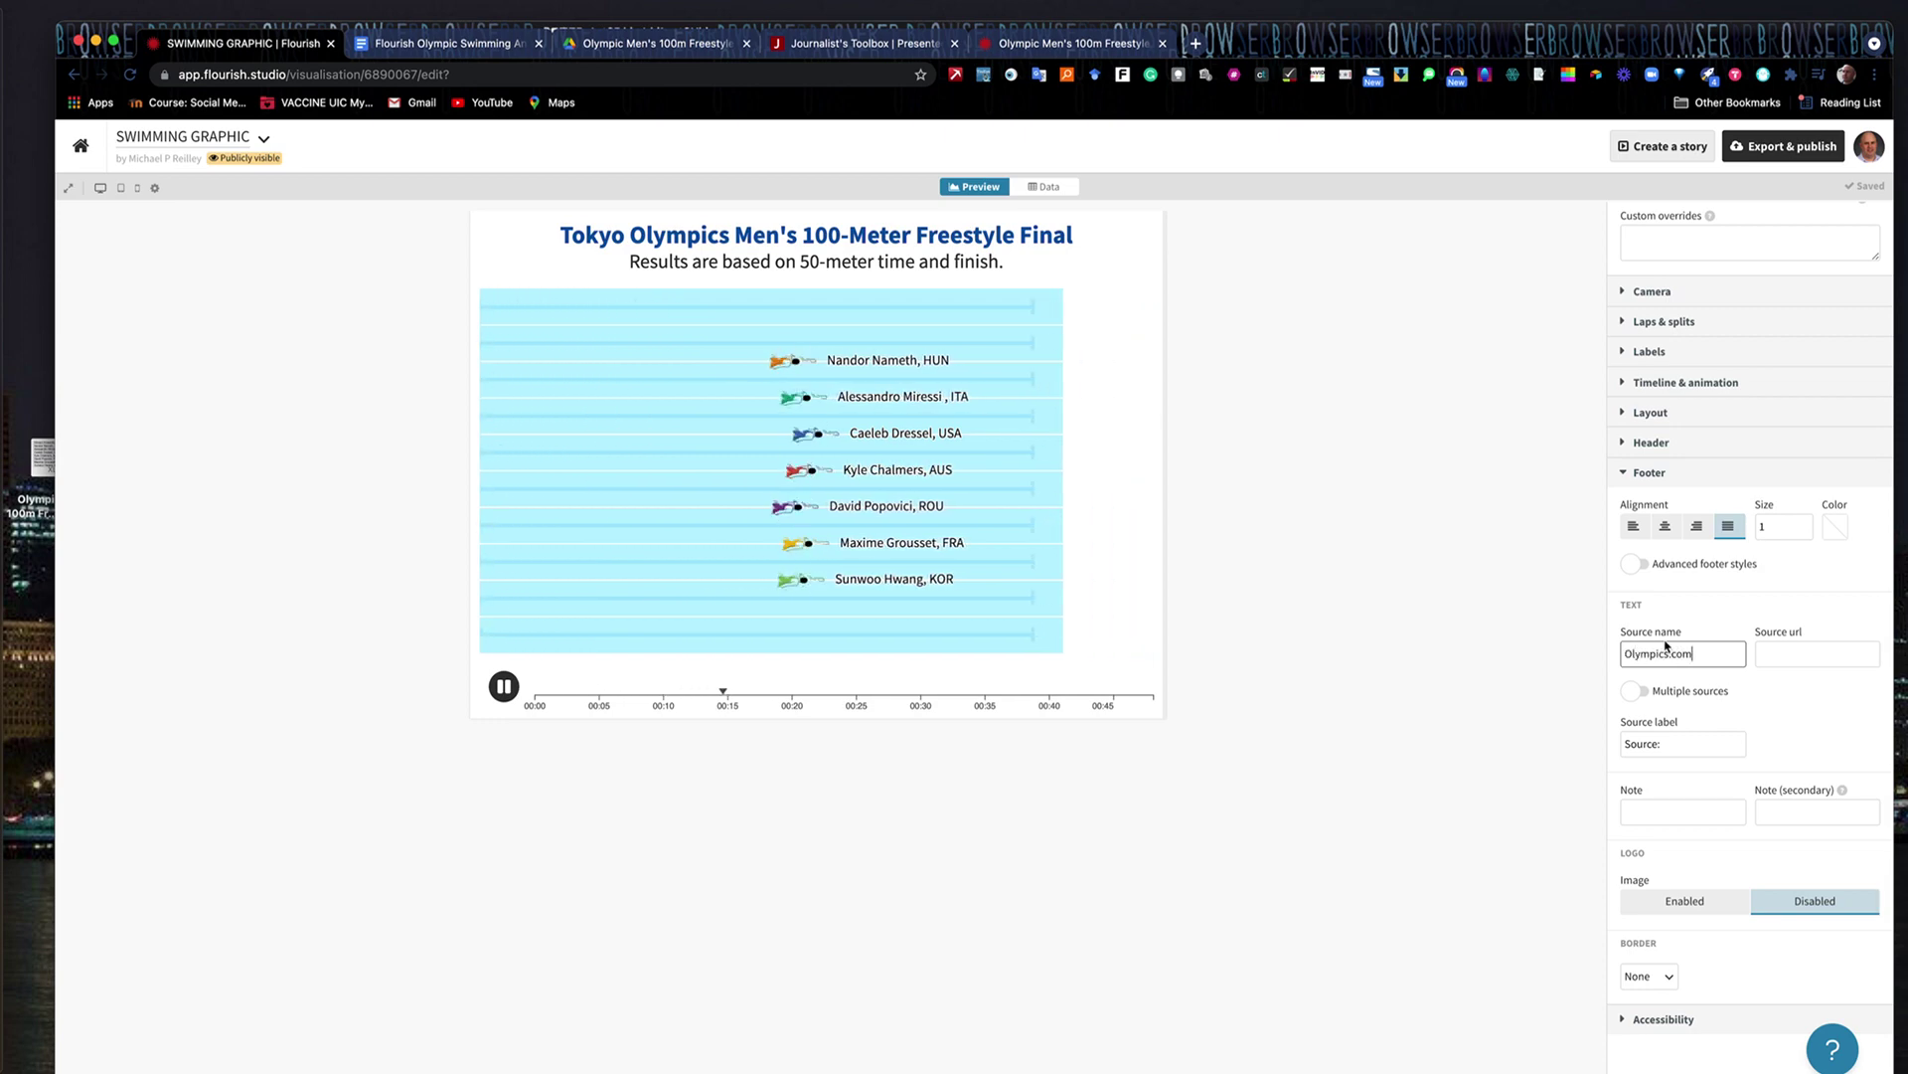
Add a footer note crediting the graphic to its author by name, and right-align the footer
click(1640, 810)
text(Graphic/Mike Re)
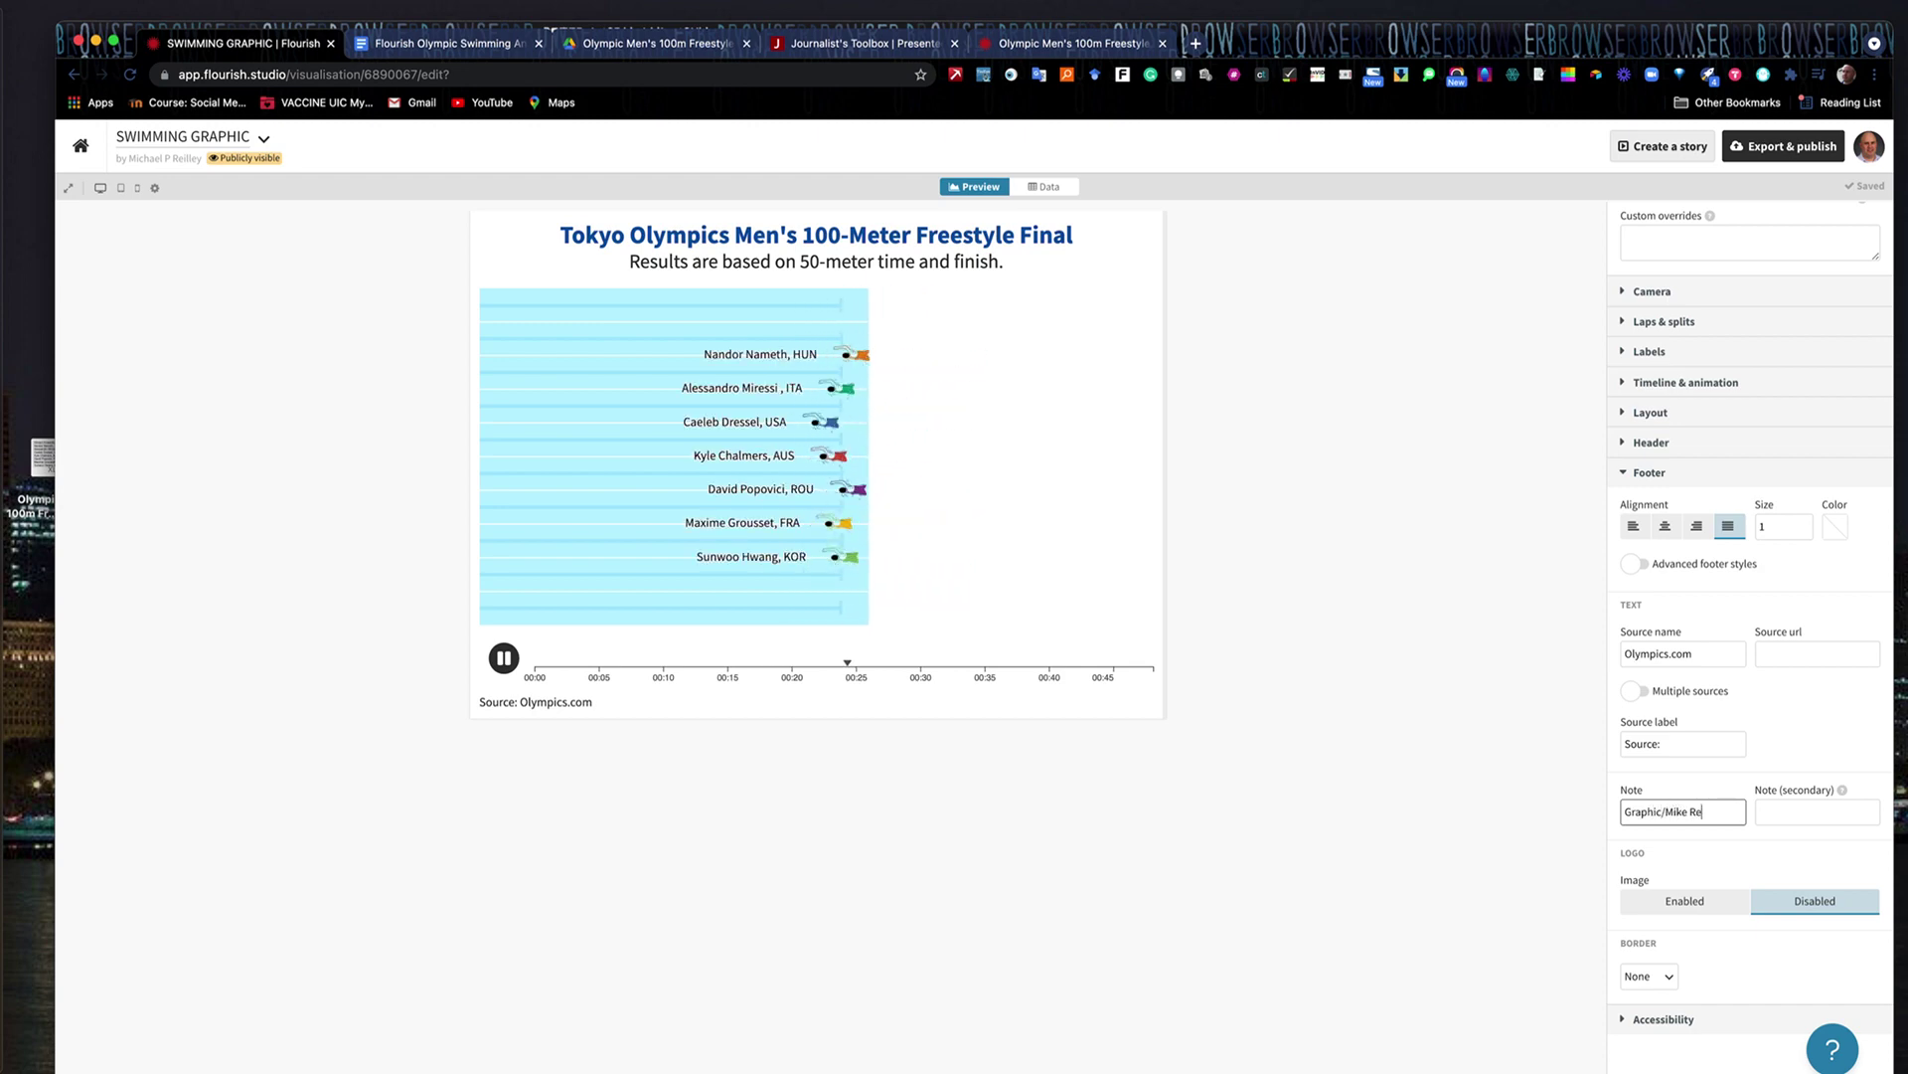
text(illey)
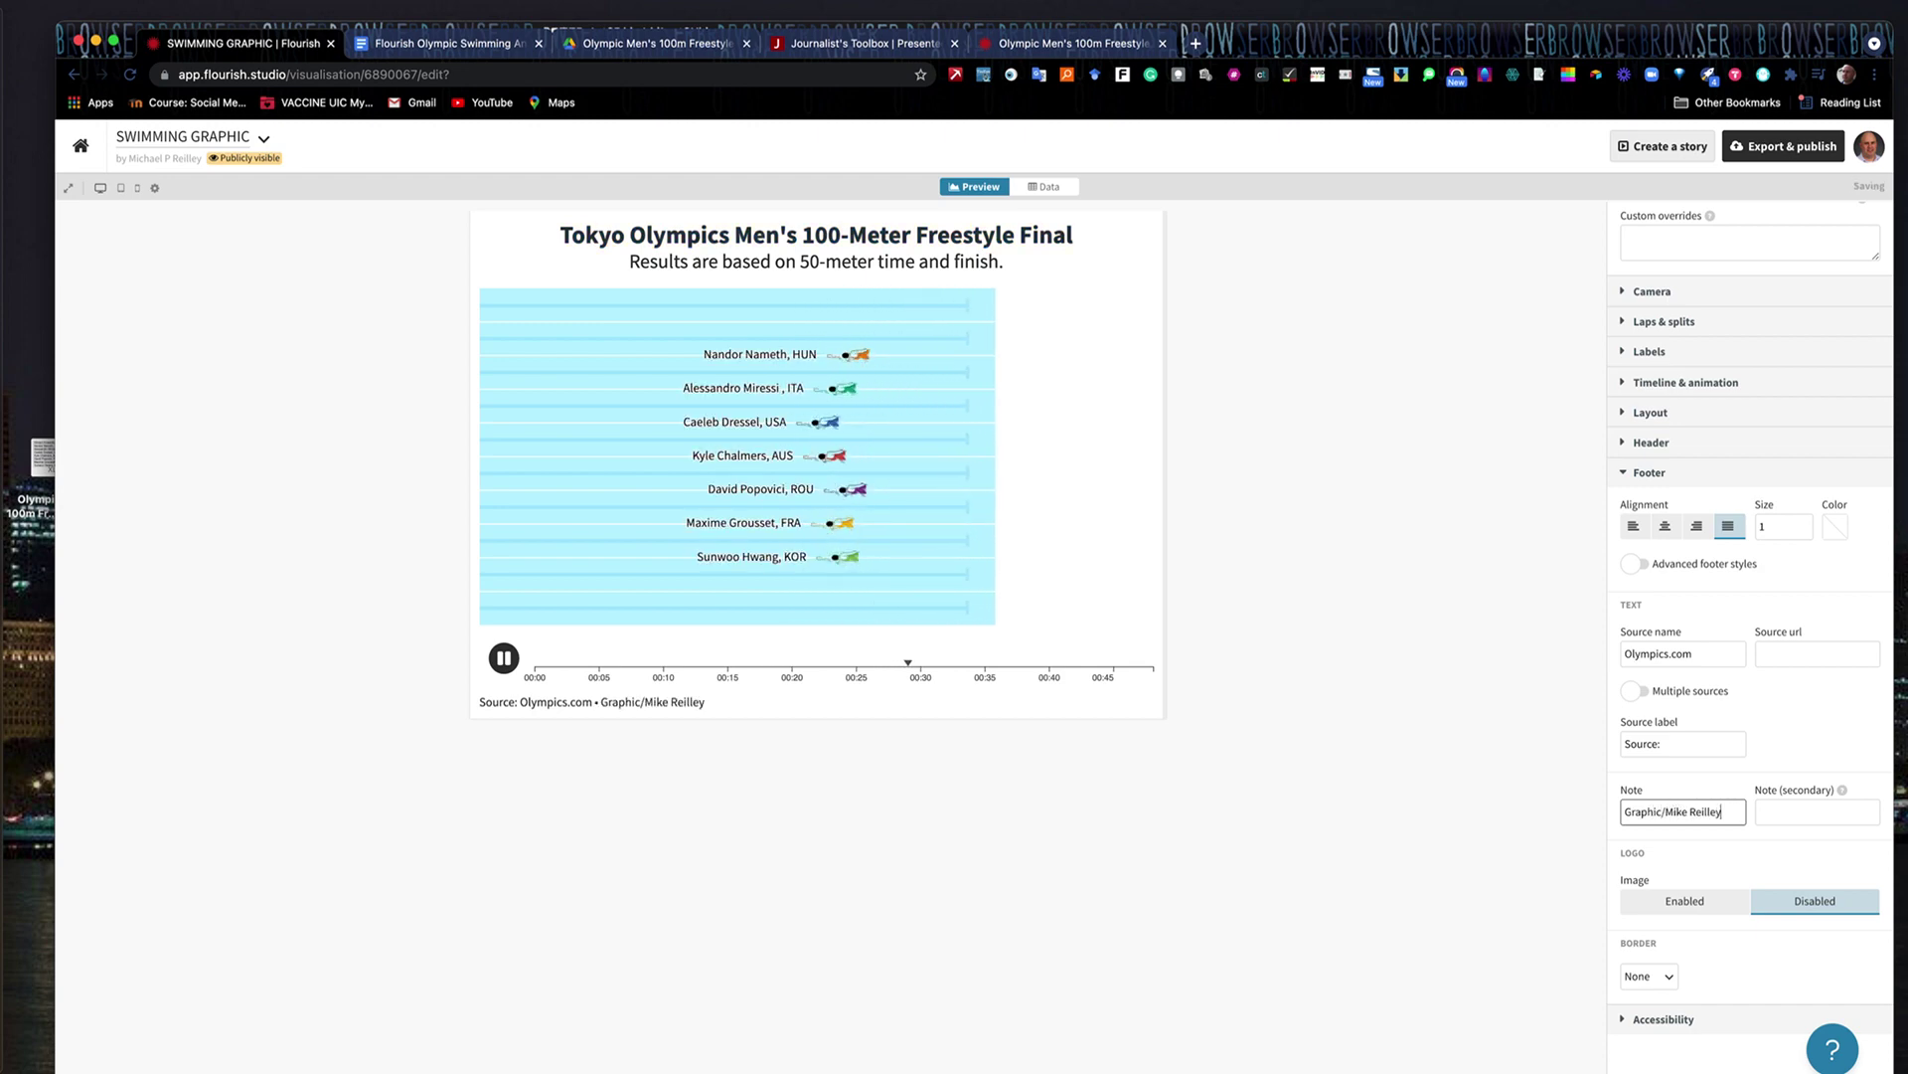
click(1696, 526)
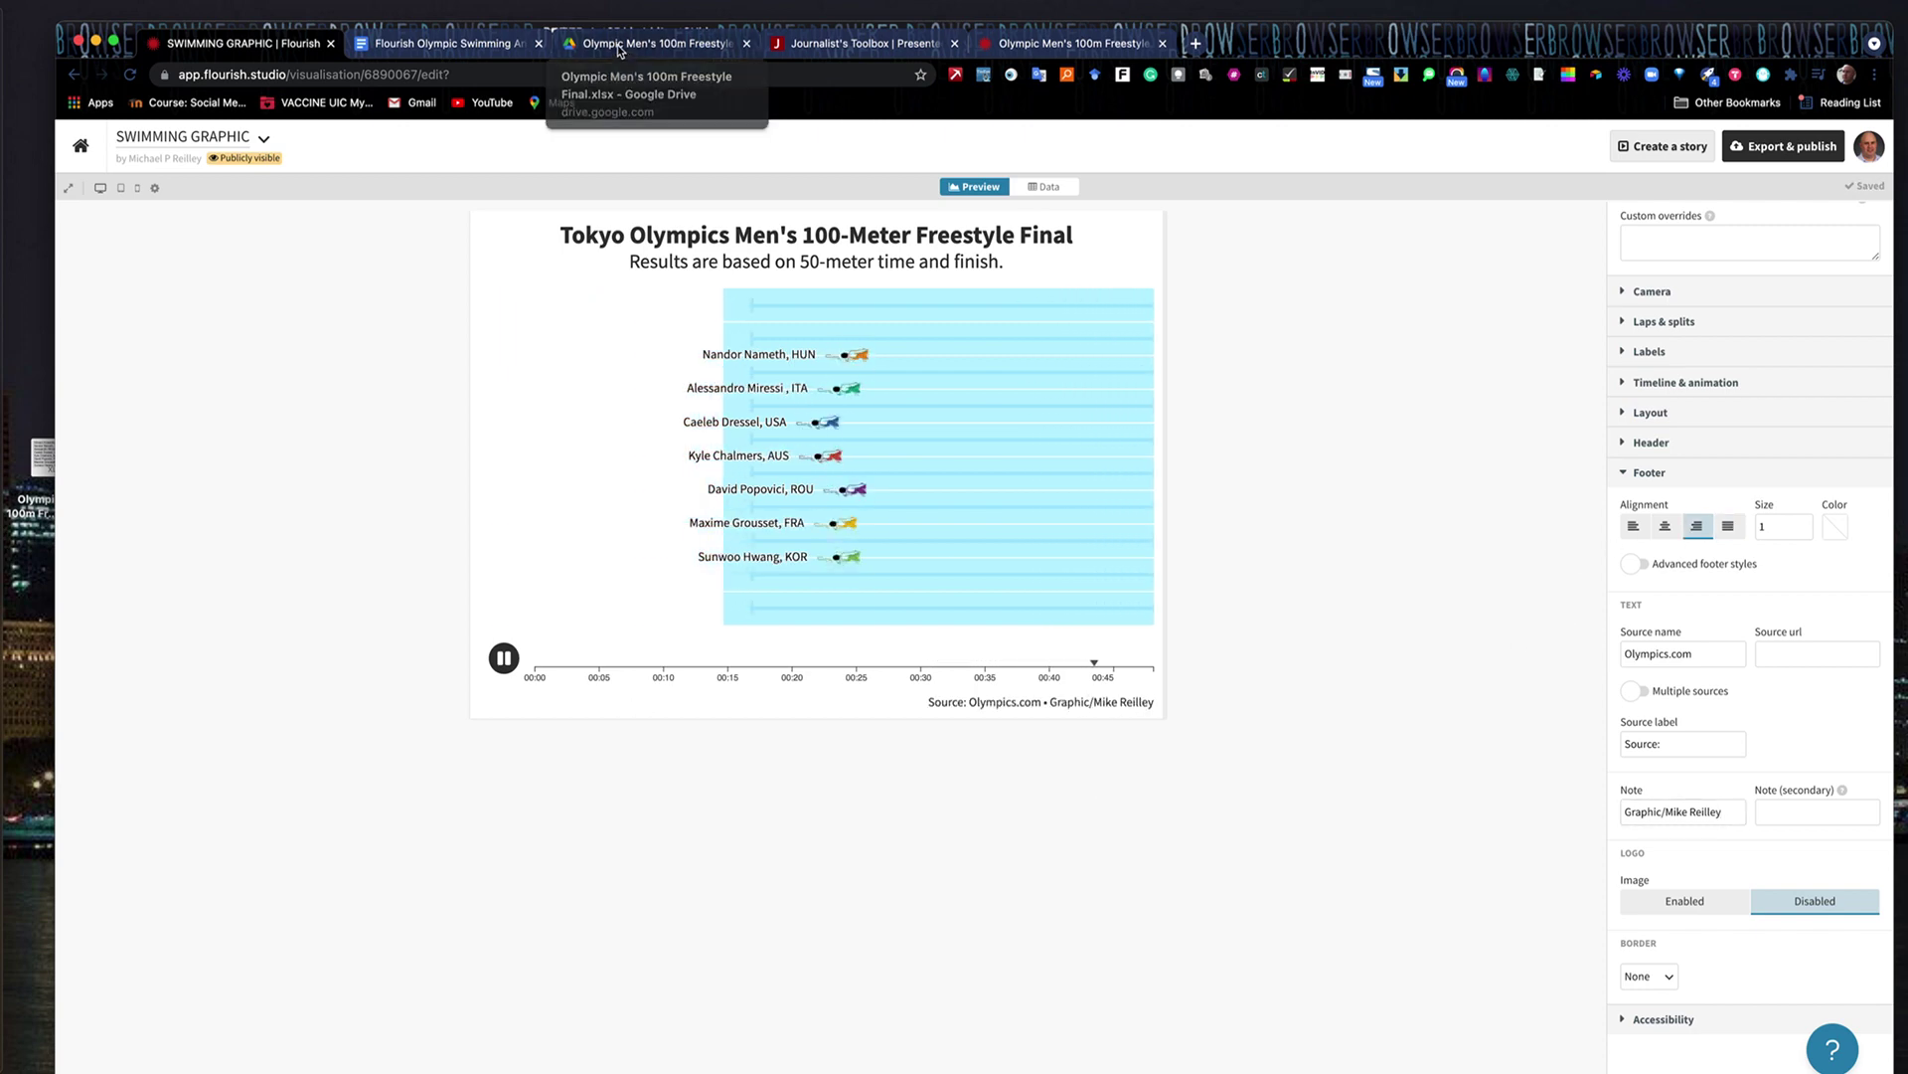
Copy the olympics.com men's 100m freestyle results link from the instructions document into the footer's source URL
click(419, 44)
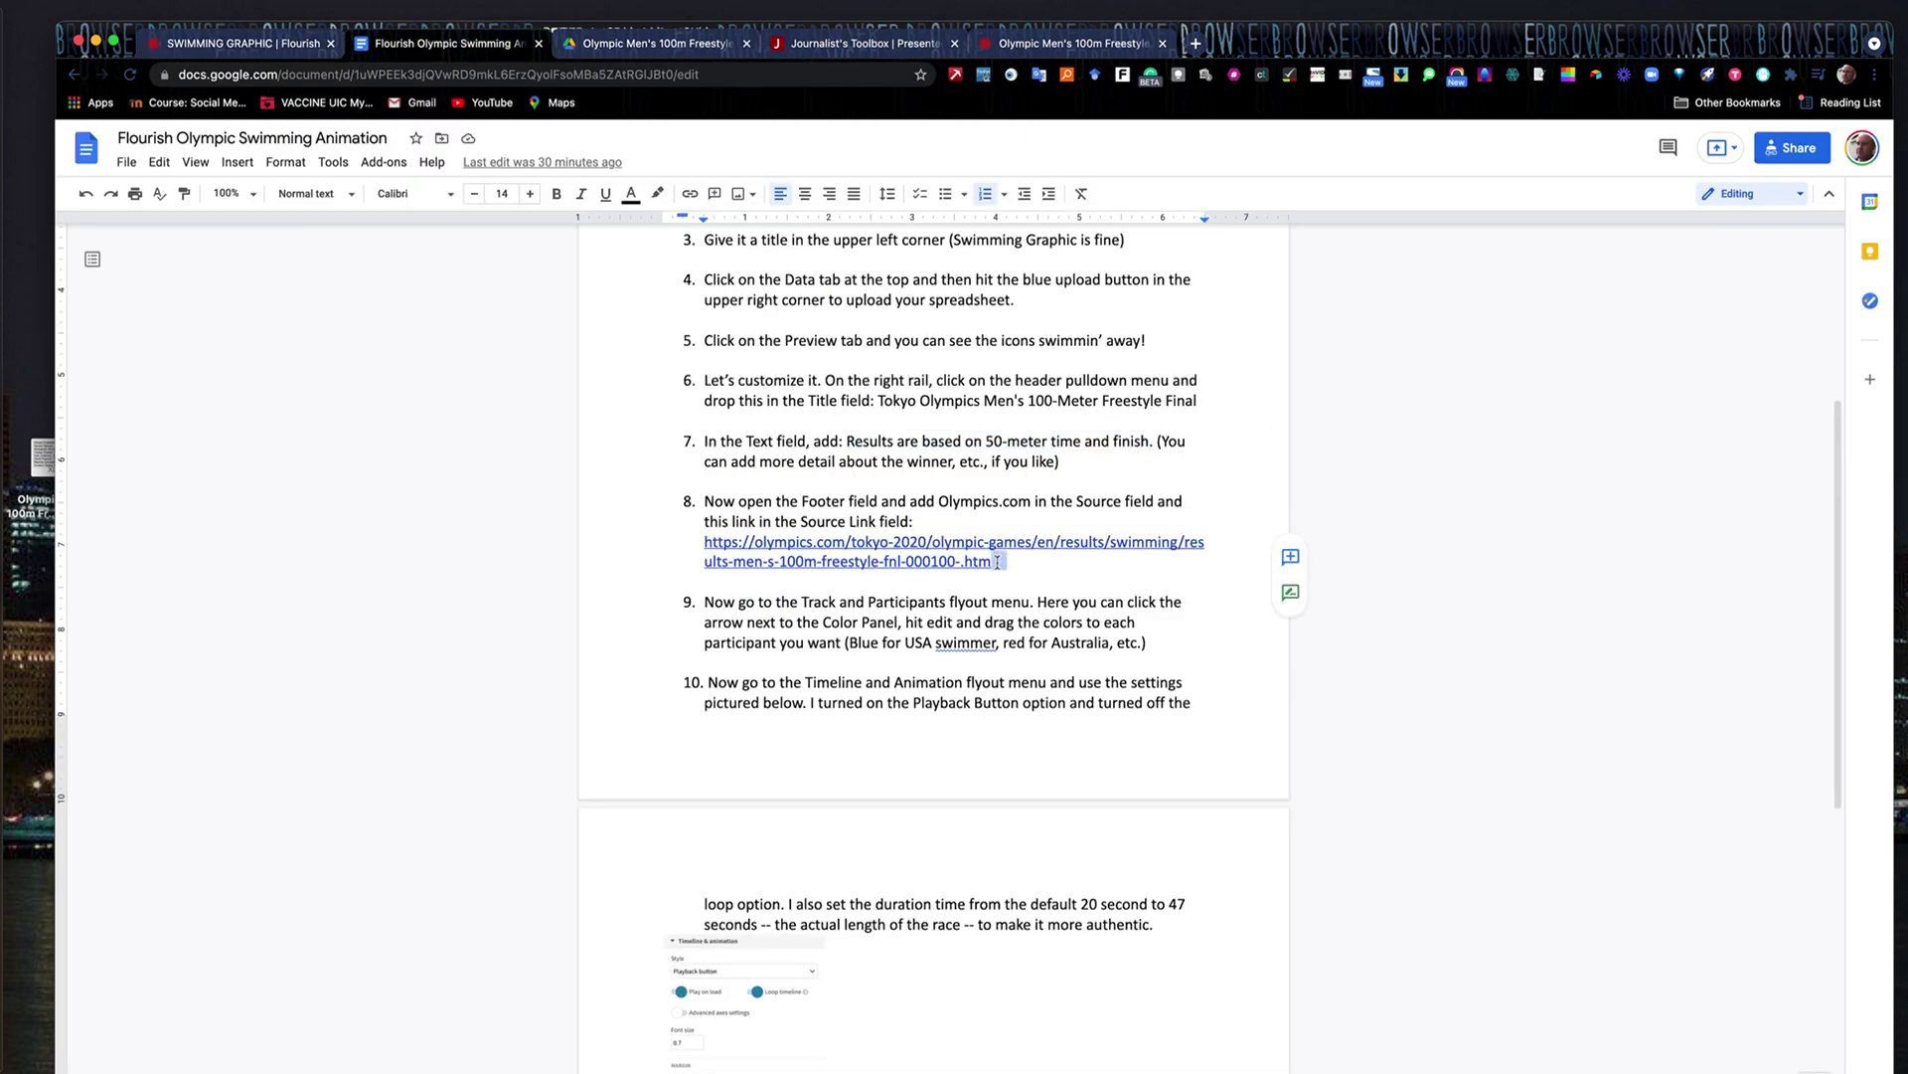
drag(999, 560, 701, 549)
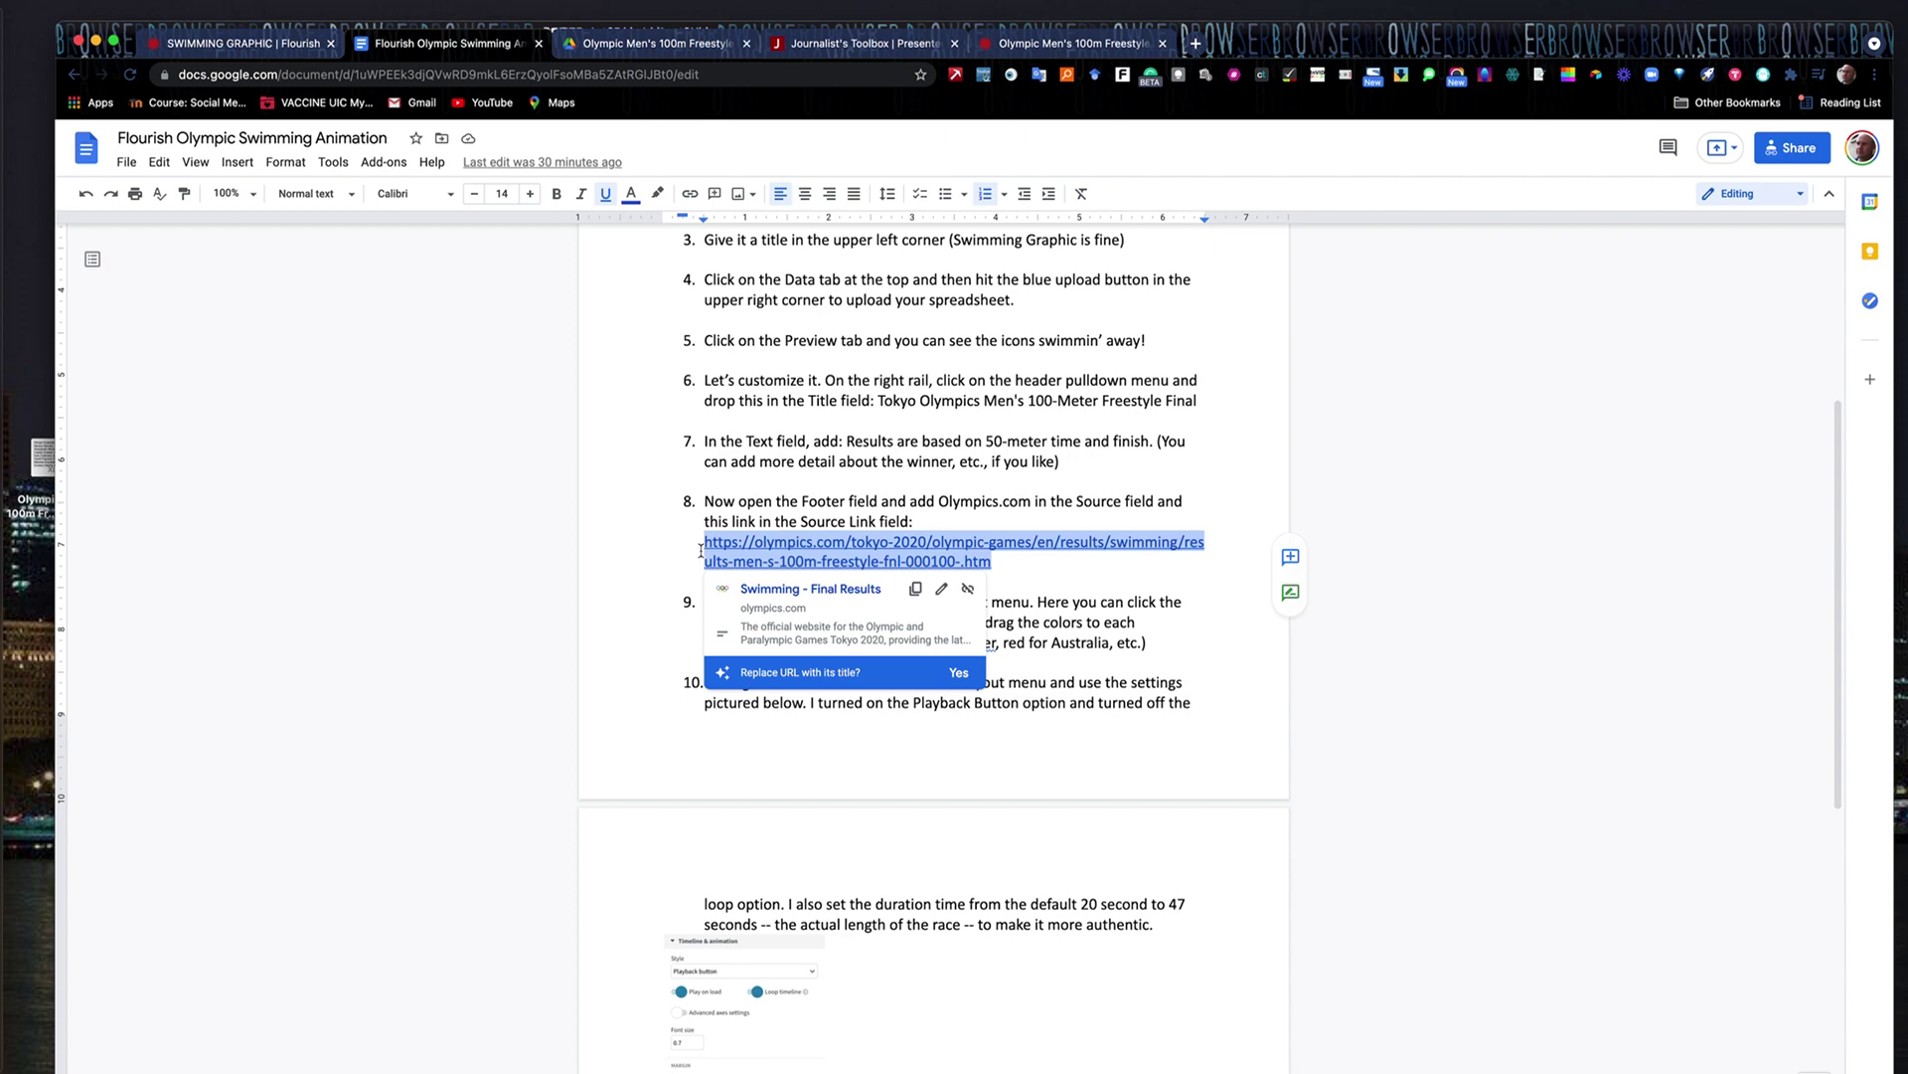
click(245, 45)
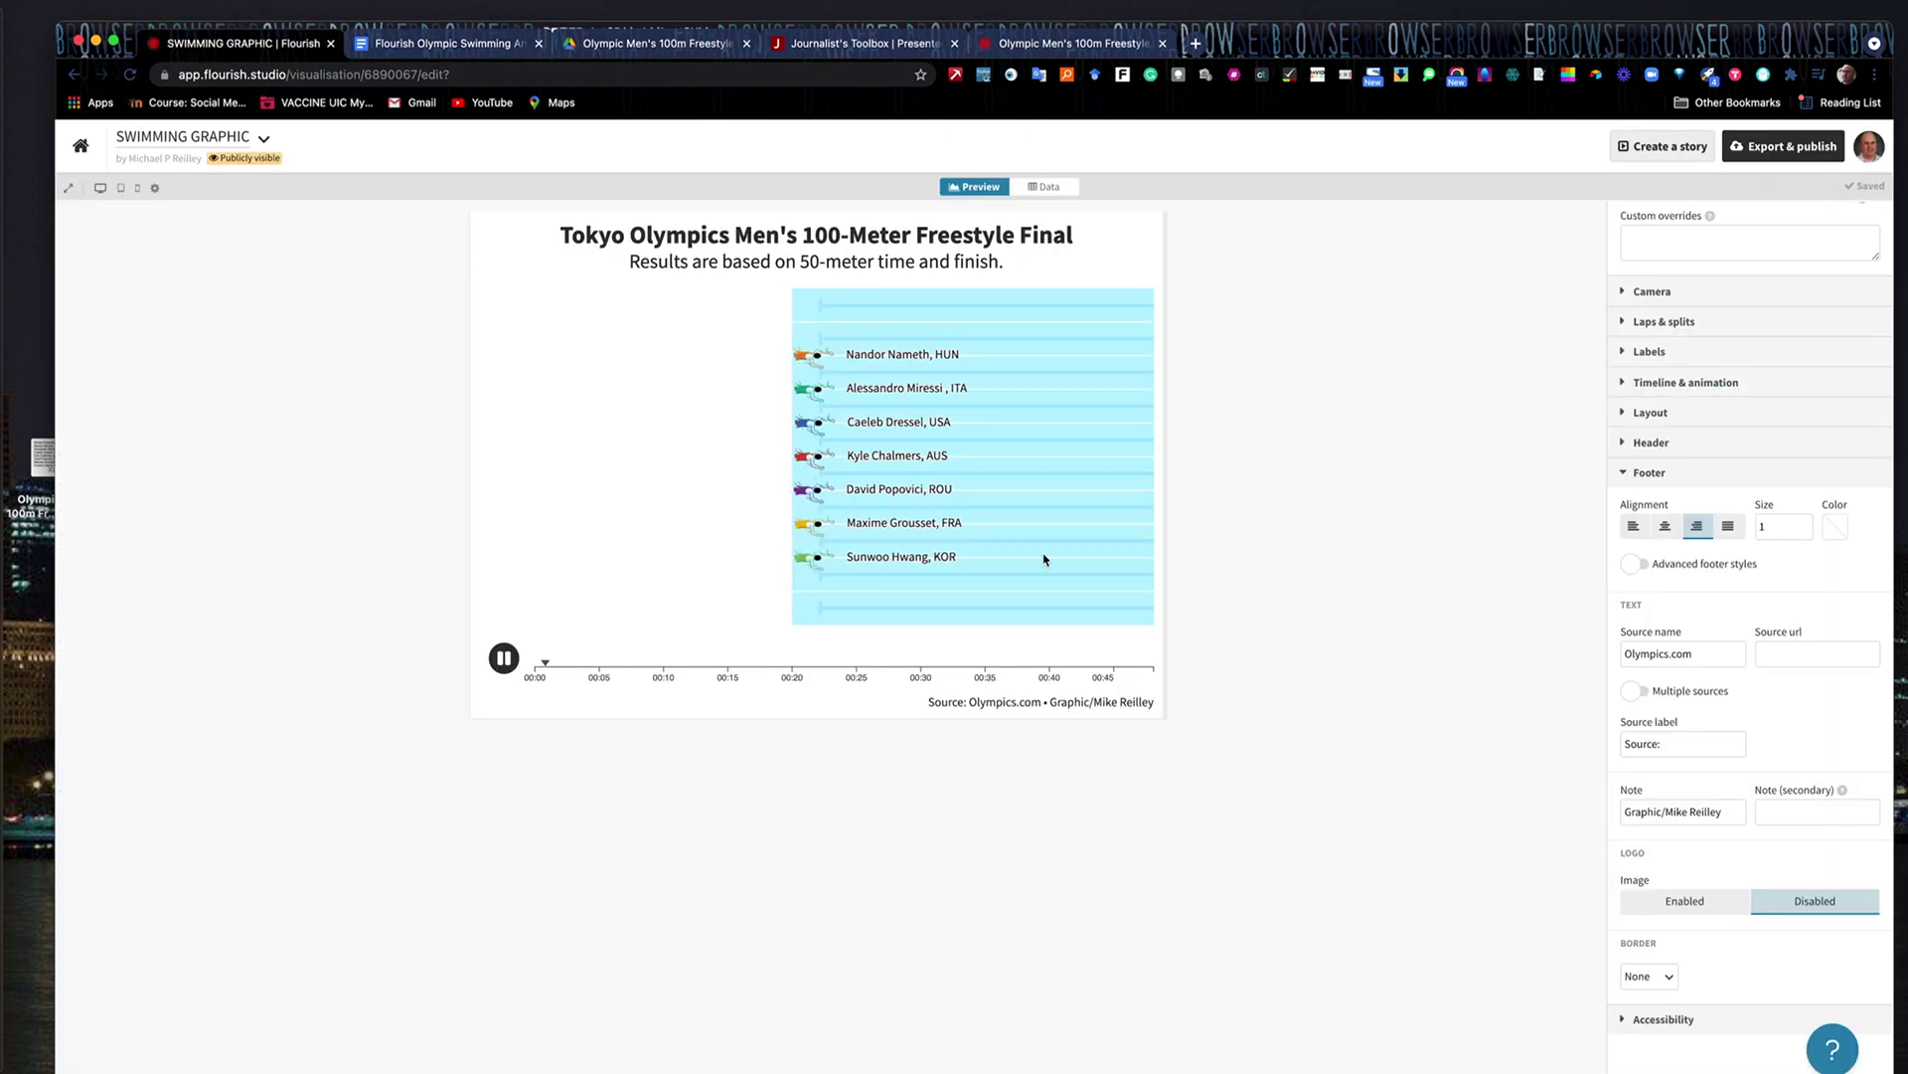
click(1791, 645)
key(super+v)
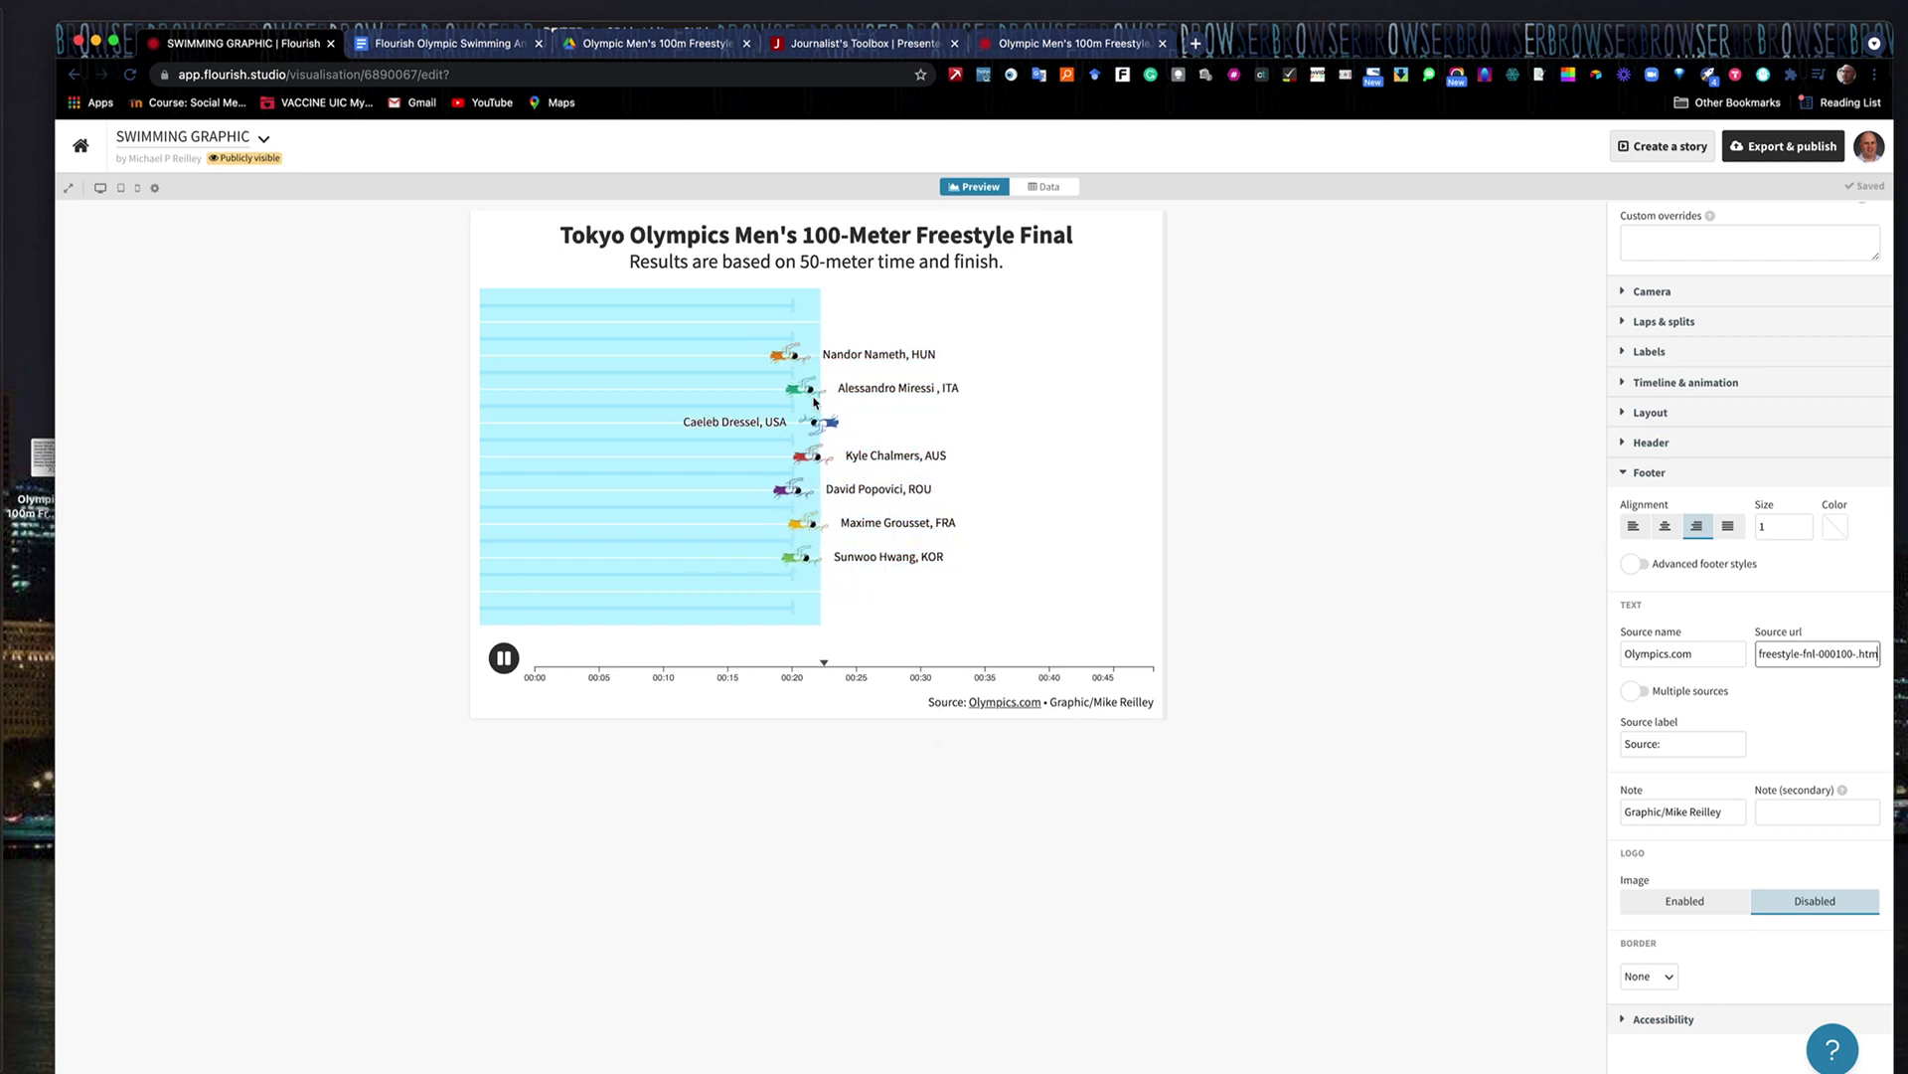
Turn off timeline looping and change the Timeline & animation style to Playback button
click(1625, 474)
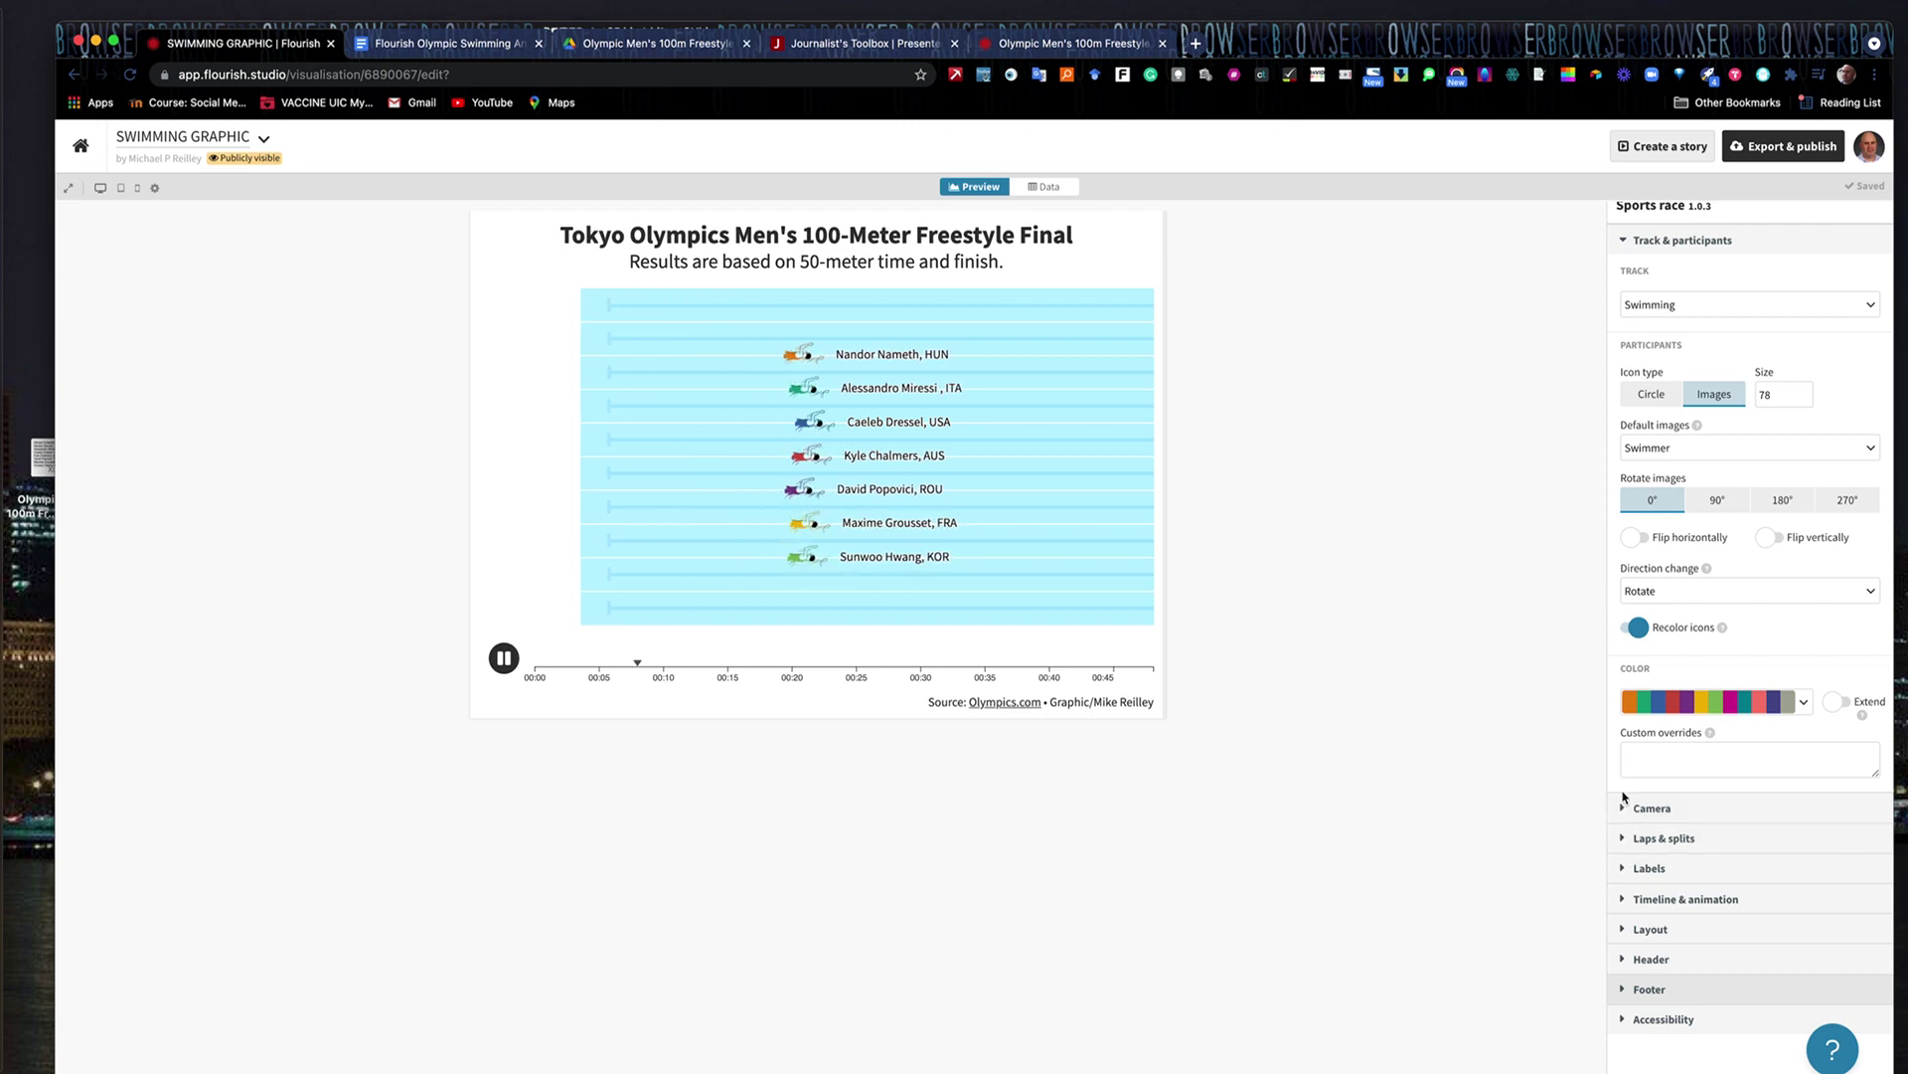
click(1621, 902)
scroll(1690, 919, down, 5)
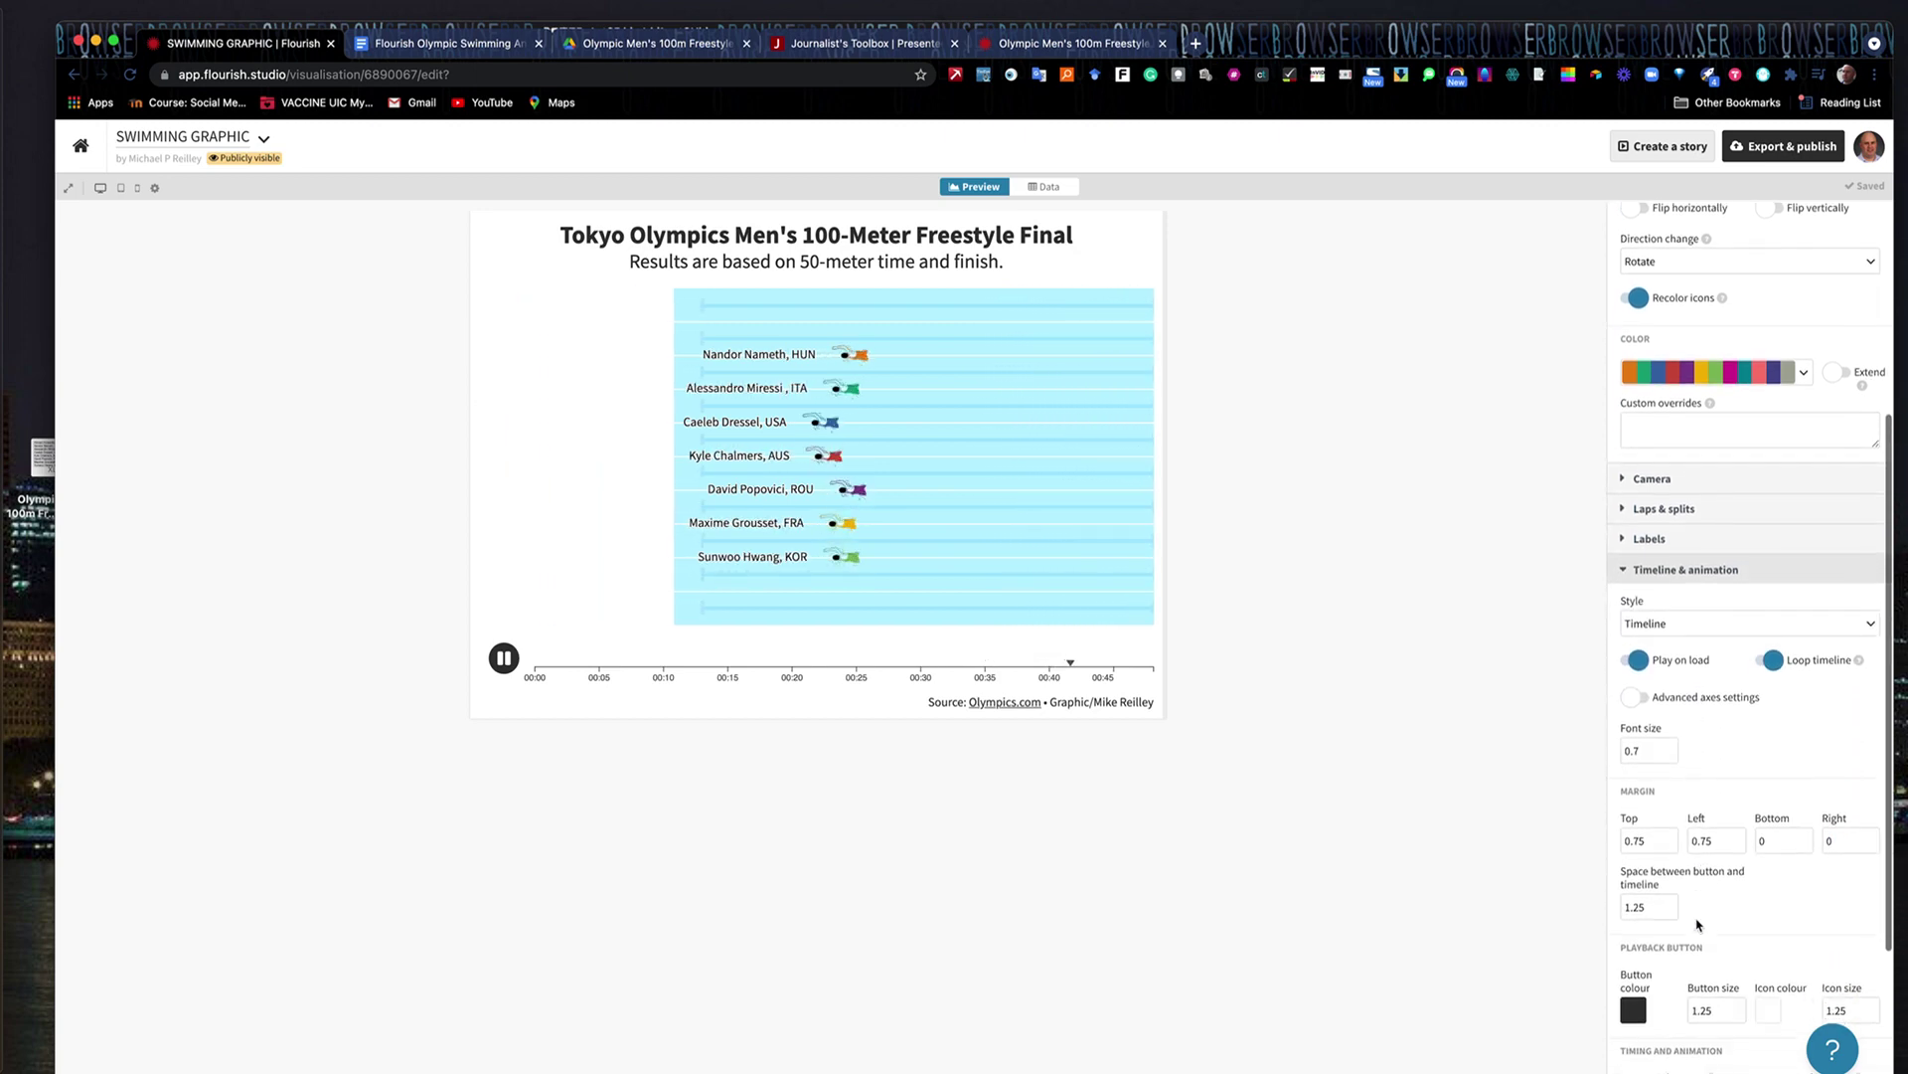
scroll(1698, 924, down, 4)
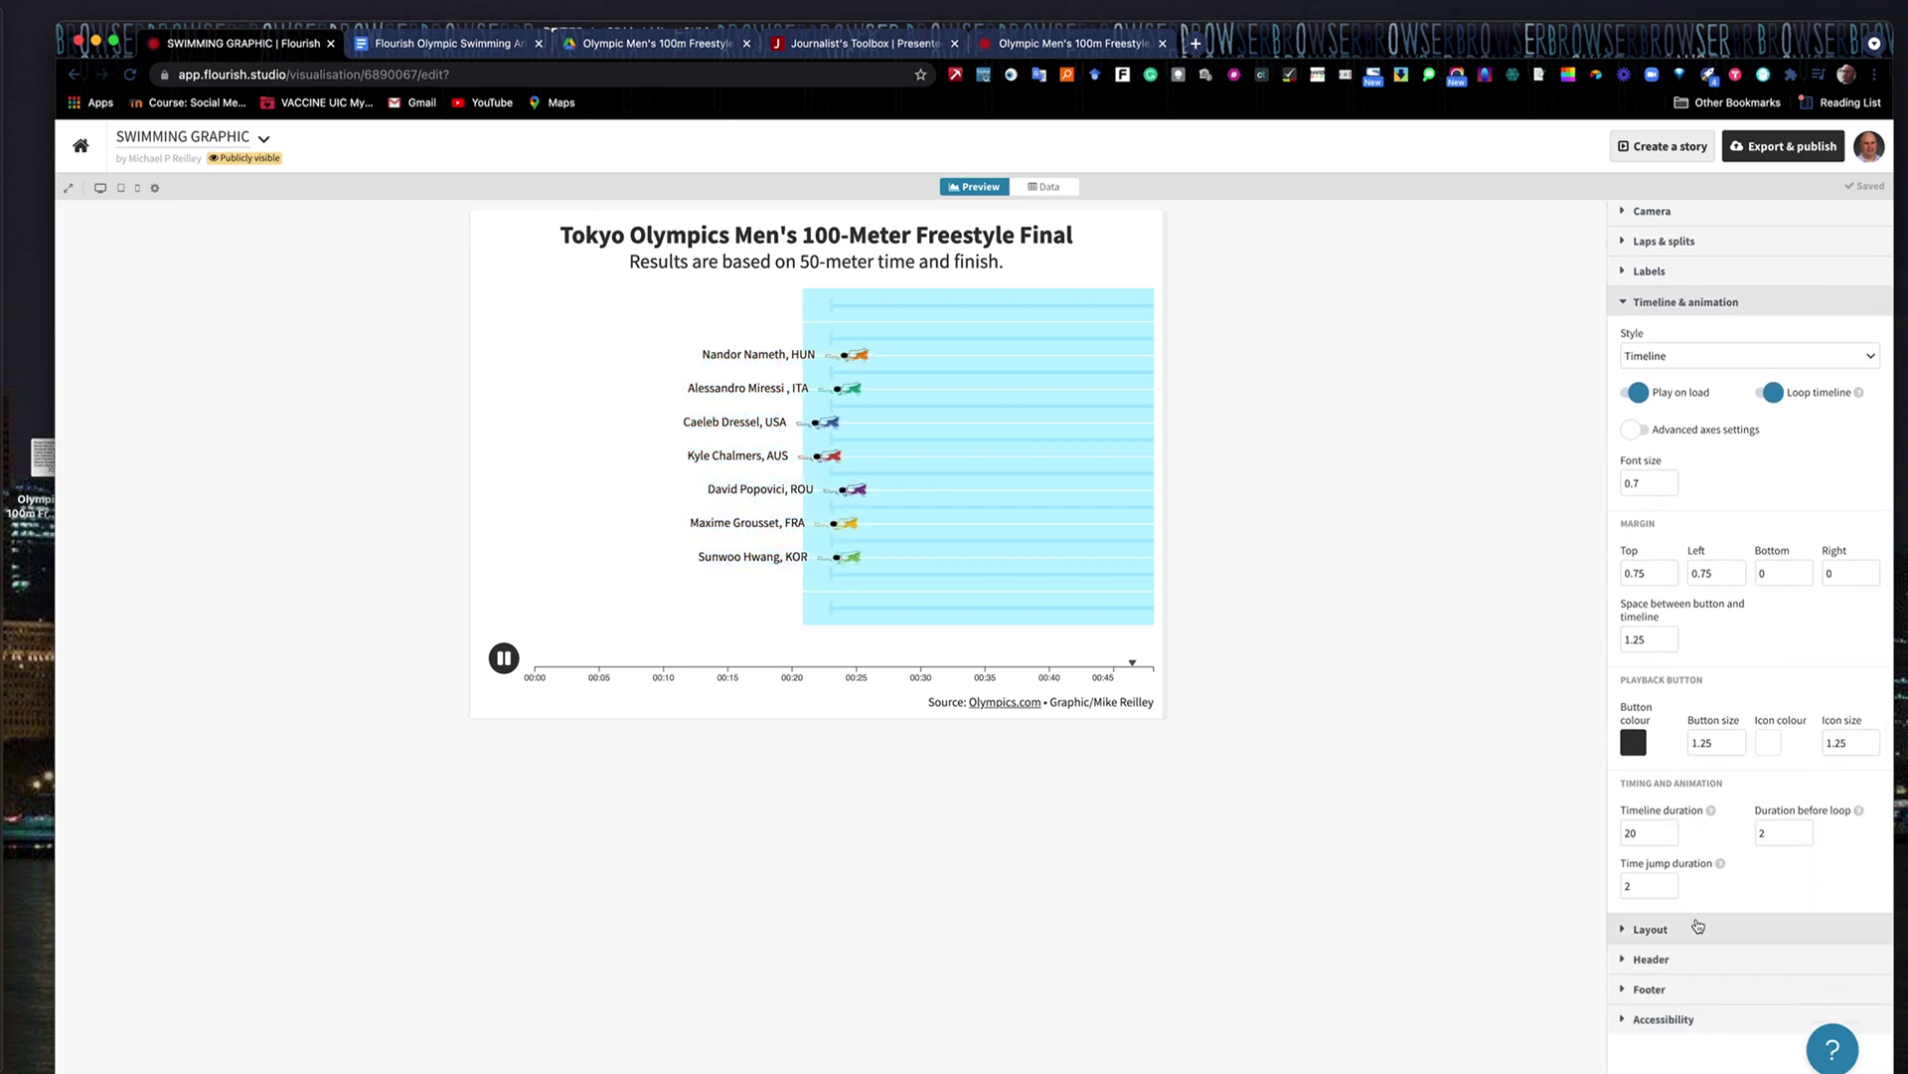
click(1767, 394)
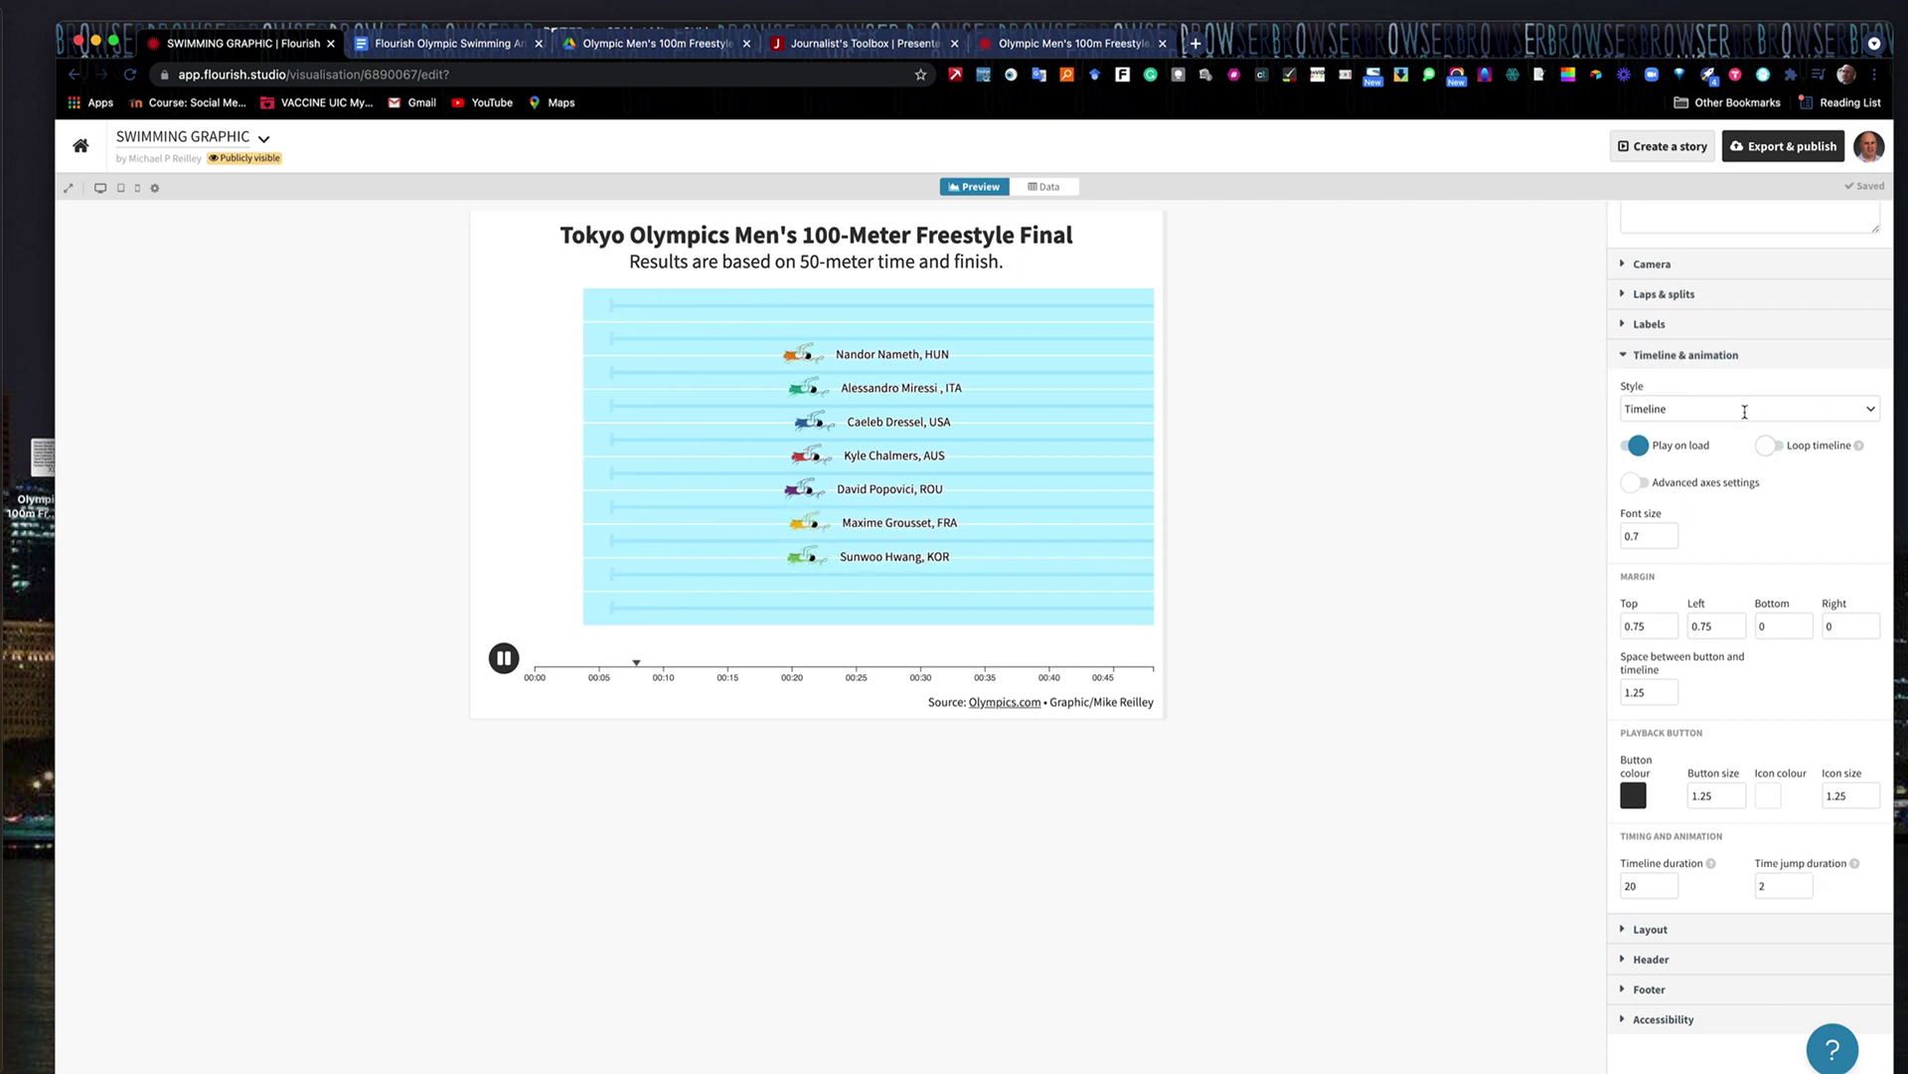
click(1656, 408)
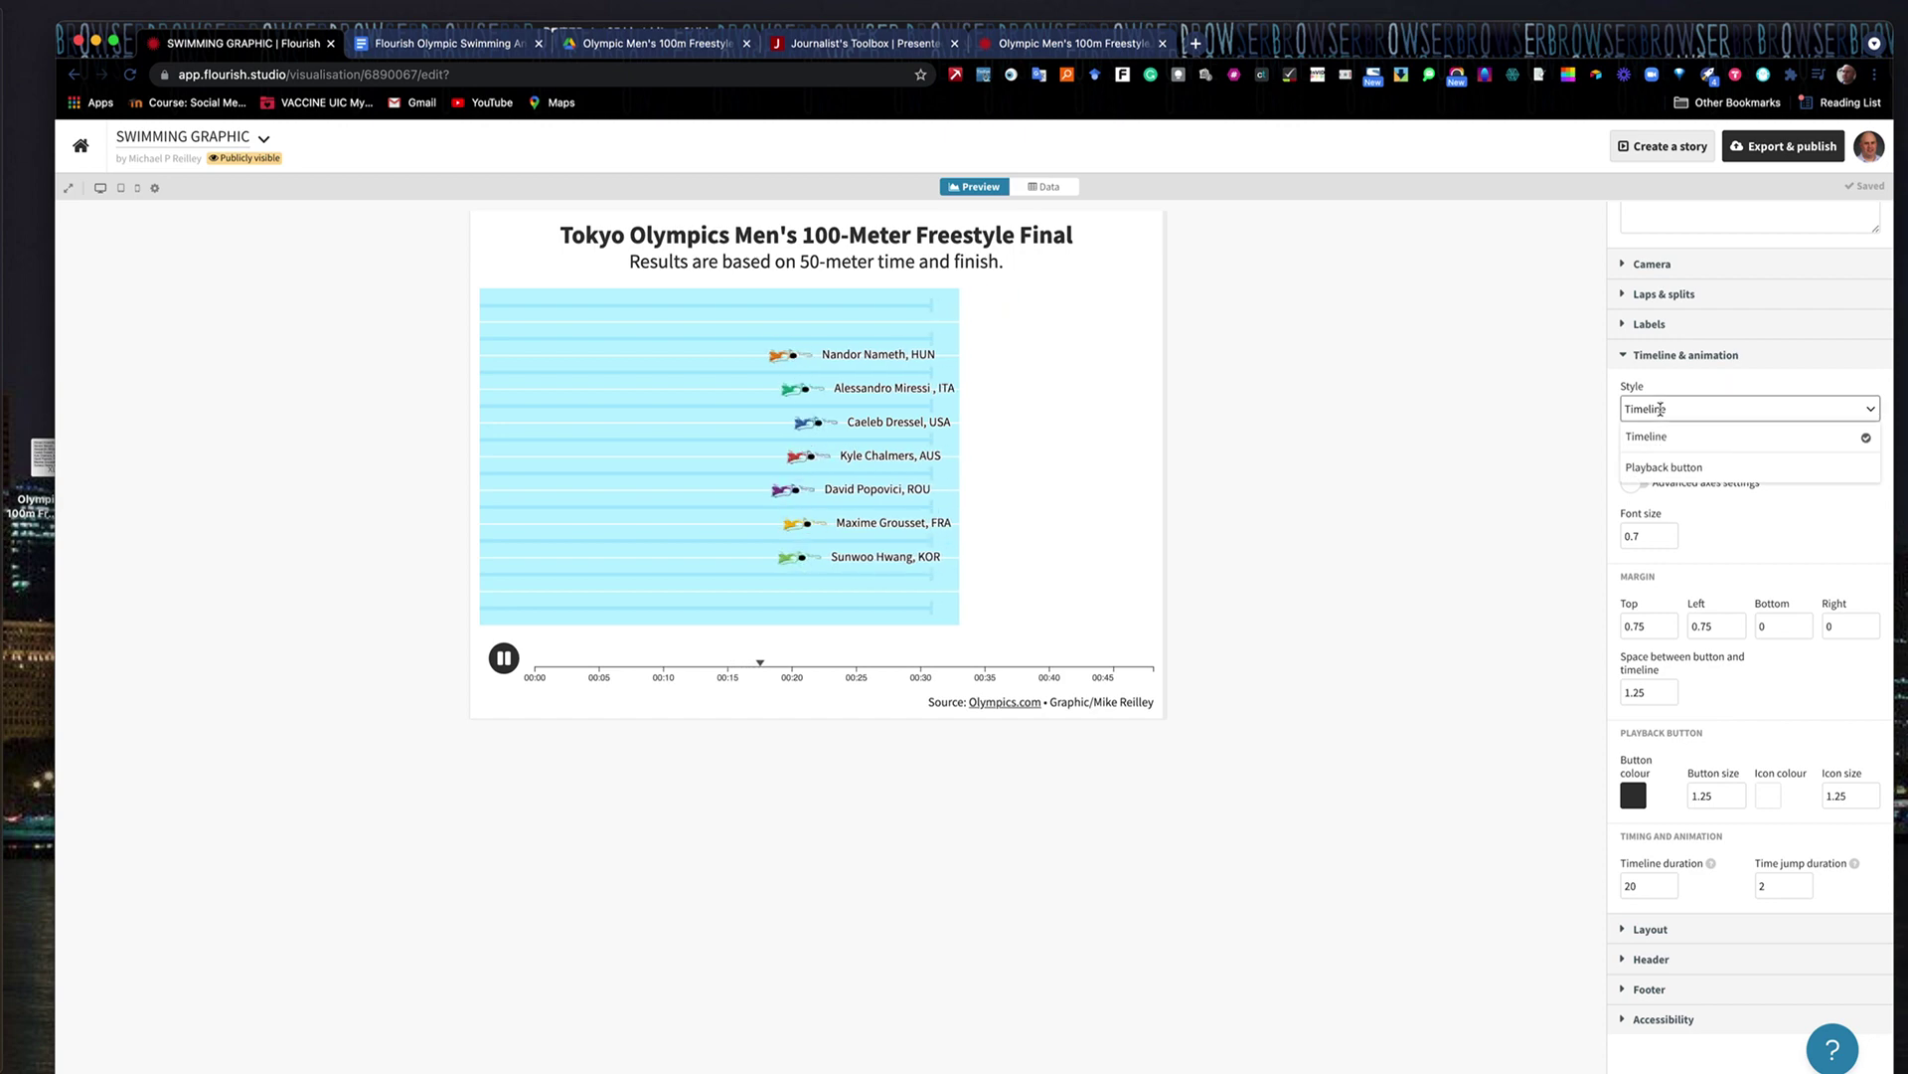
click(1670, 476)
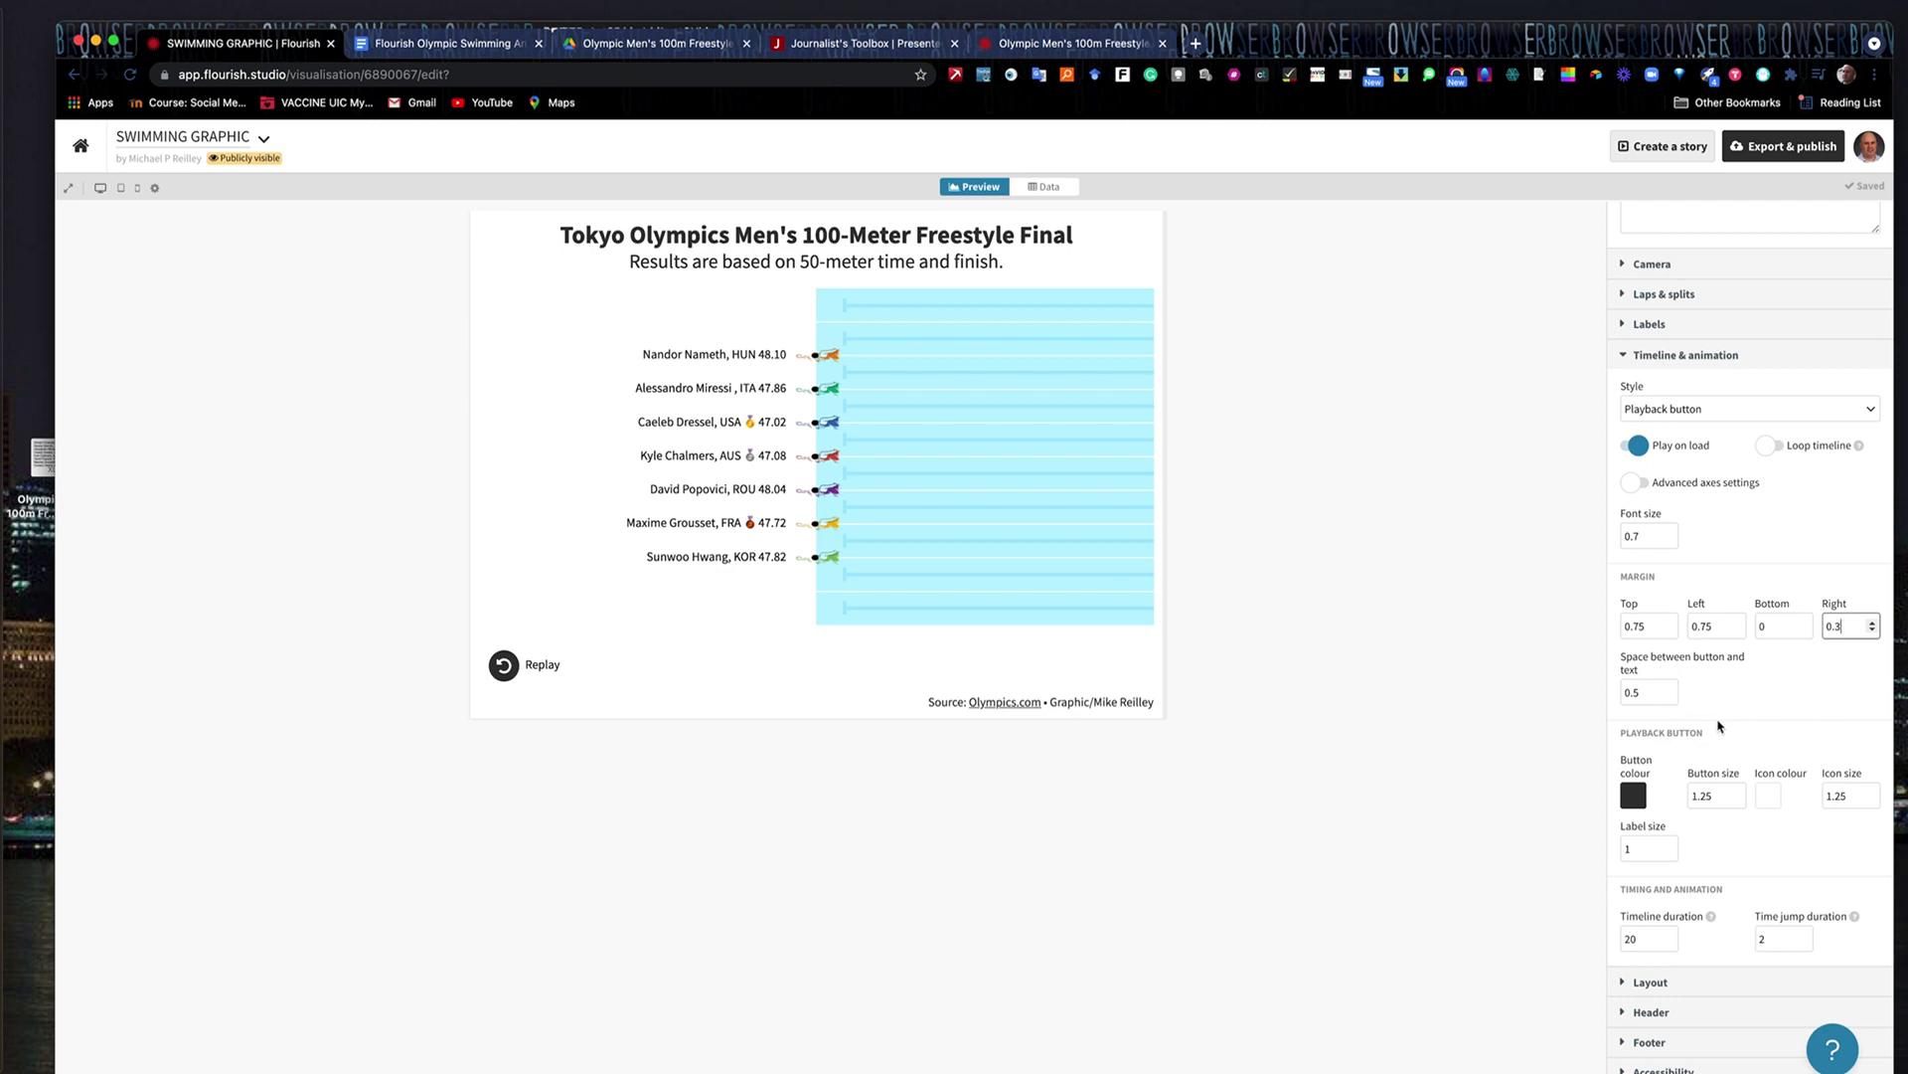
Set the playback button colour to dark red and the timeline duration to 47, and replay the race preview
scroll(1675, 700, down, 1)
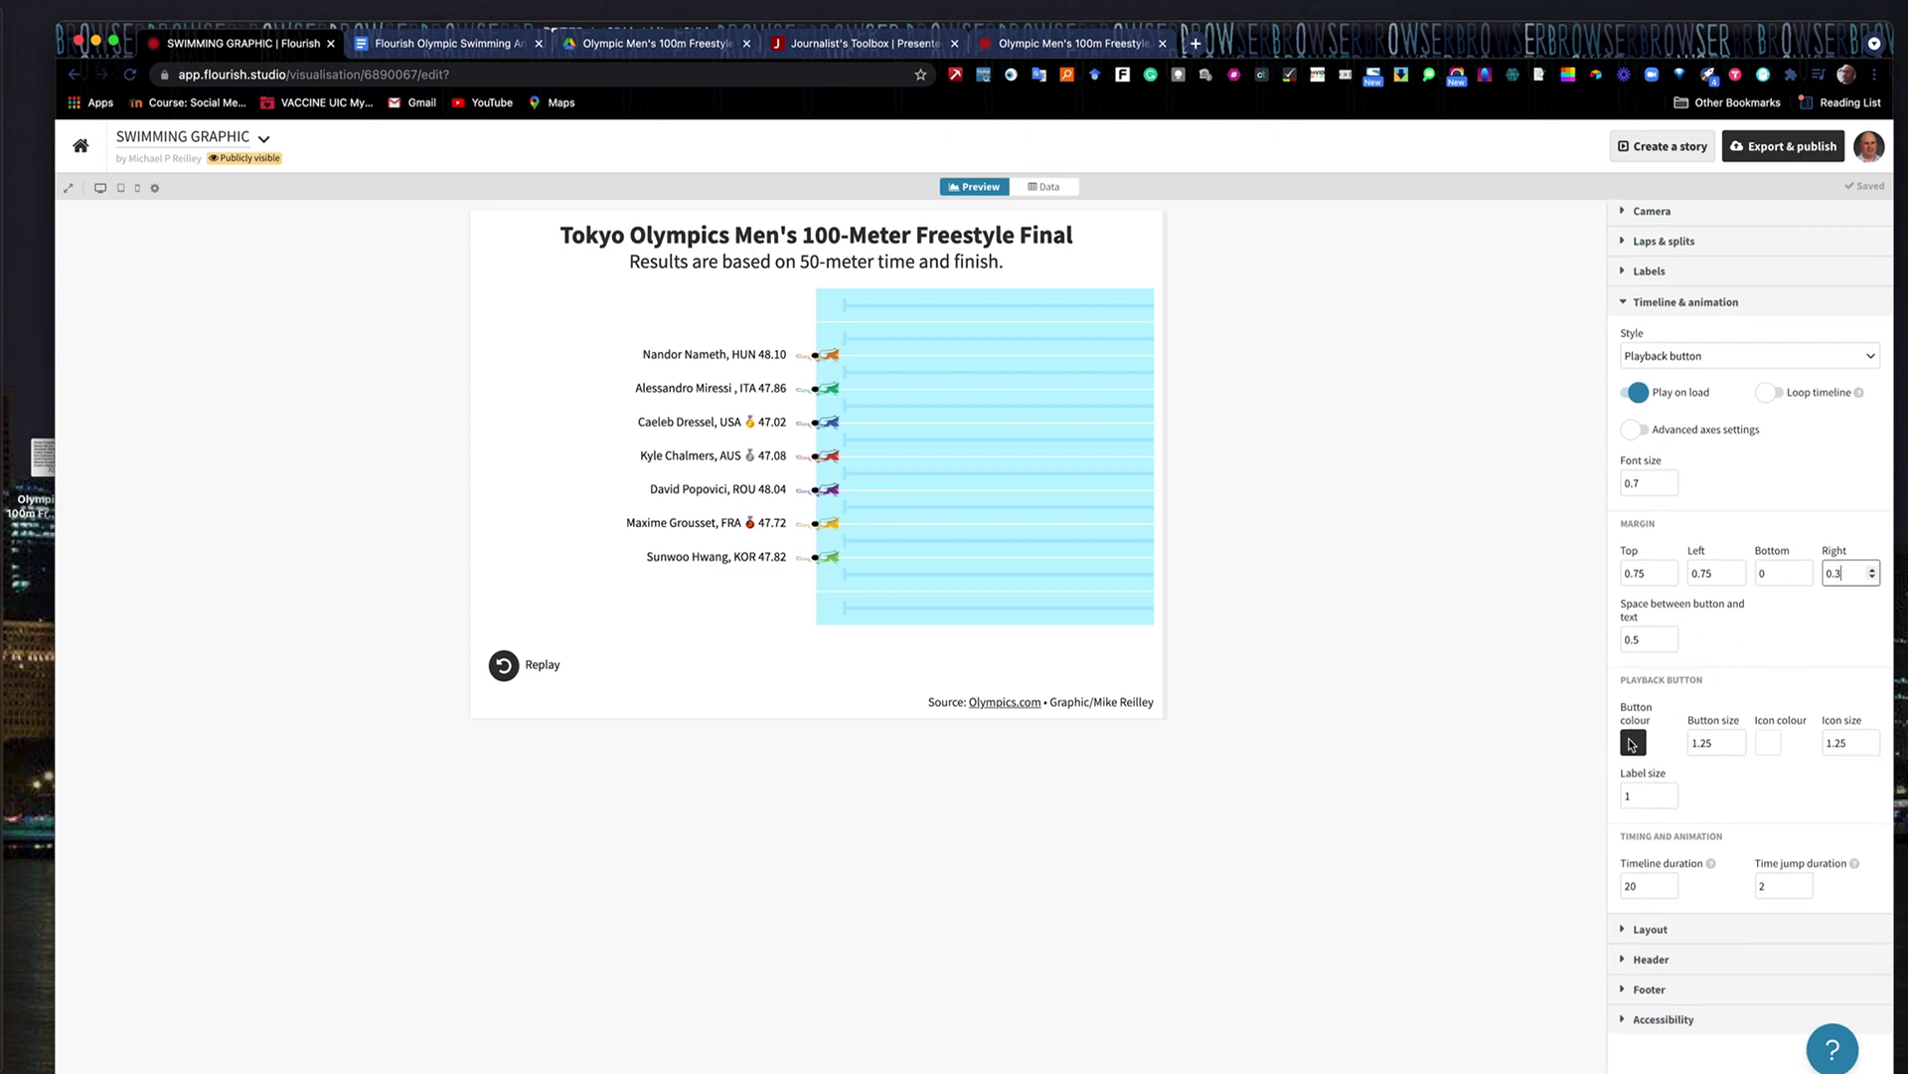
click(1631, 744)
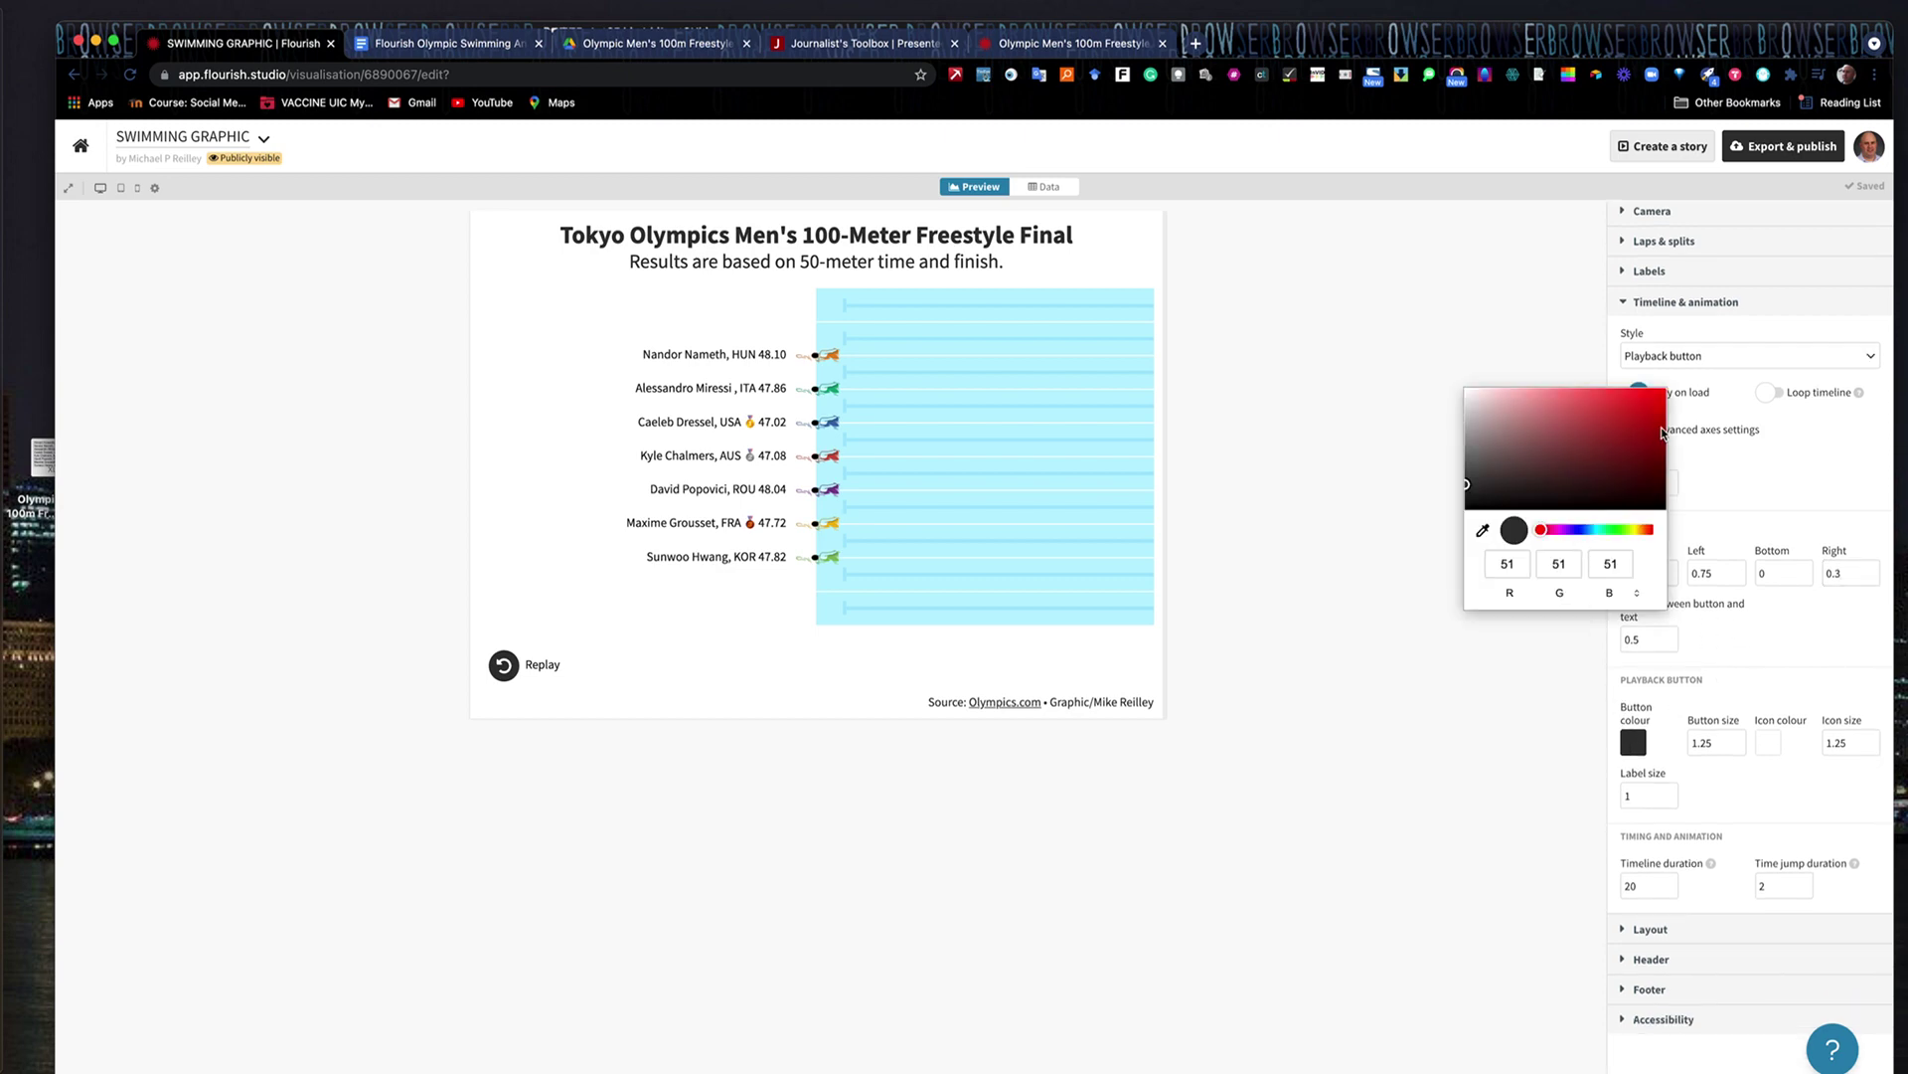
click(1678, 529)
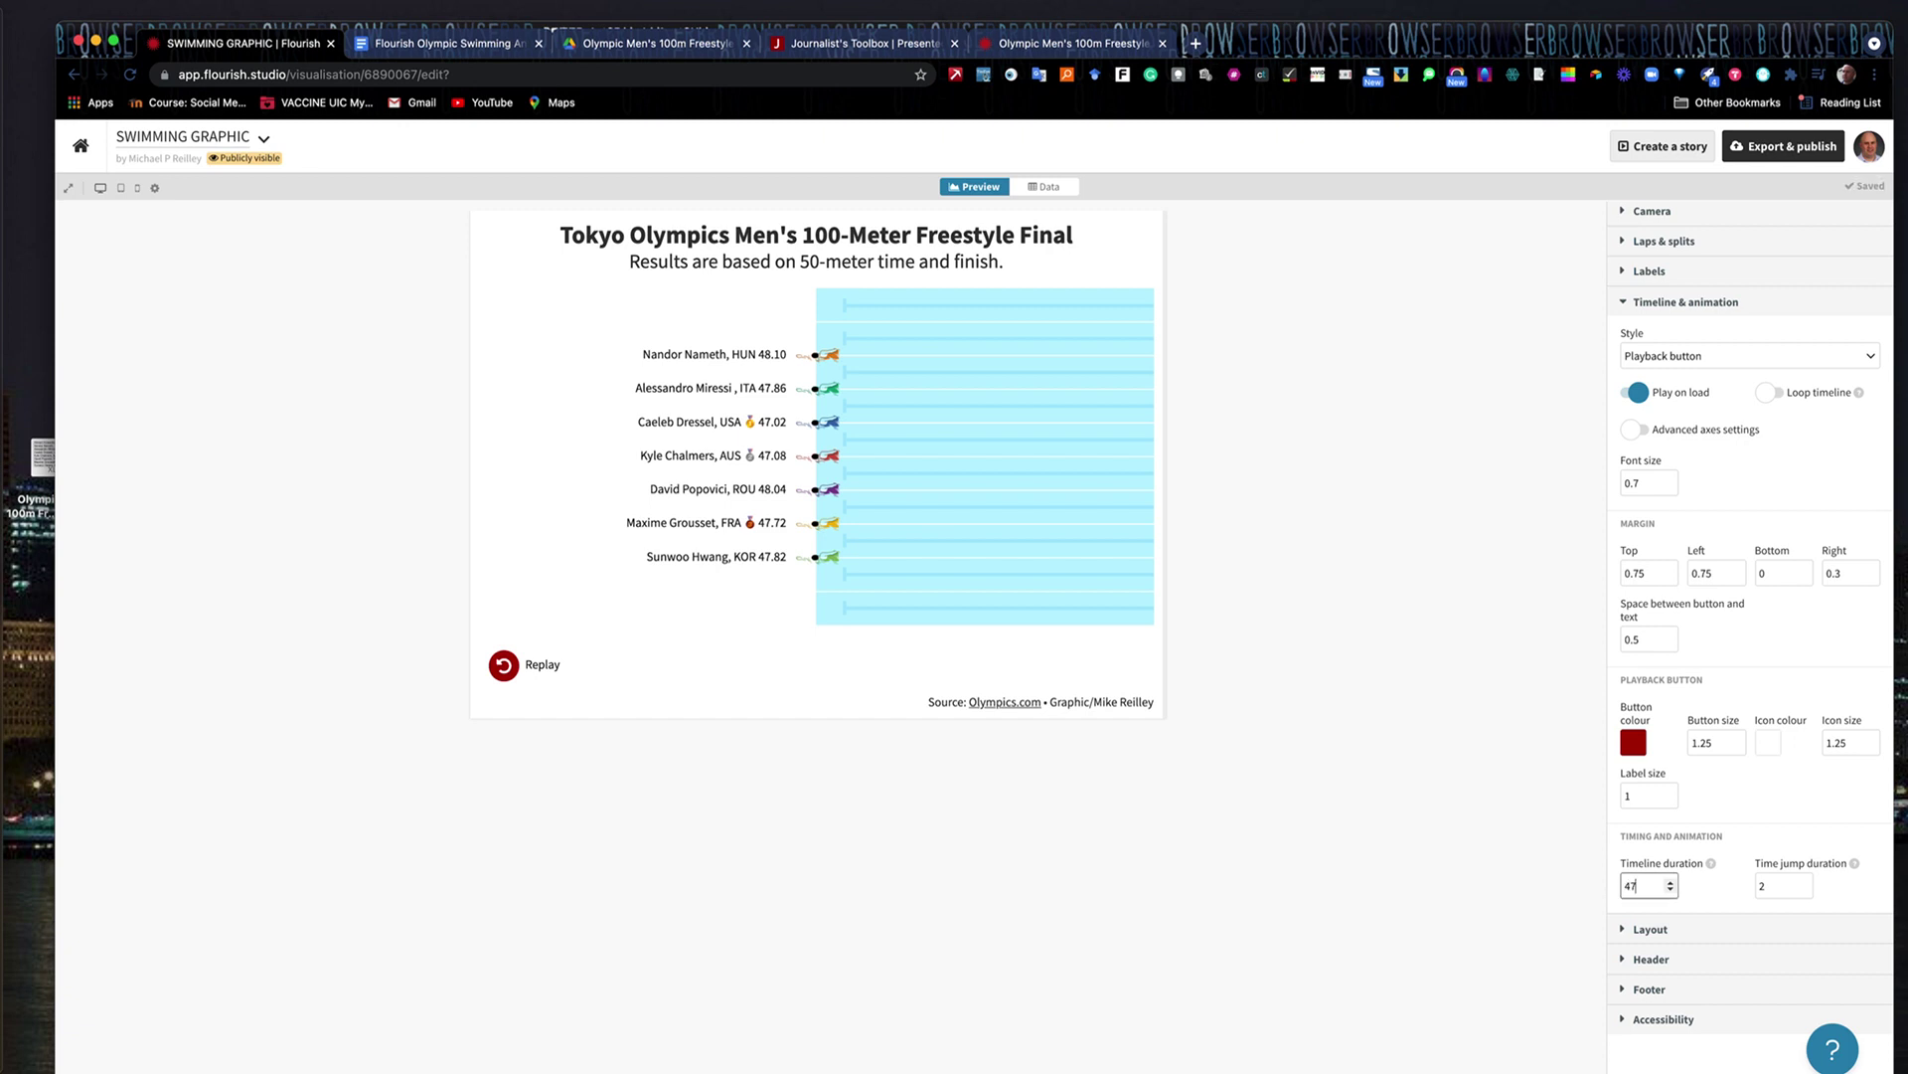
click(1625, 304)
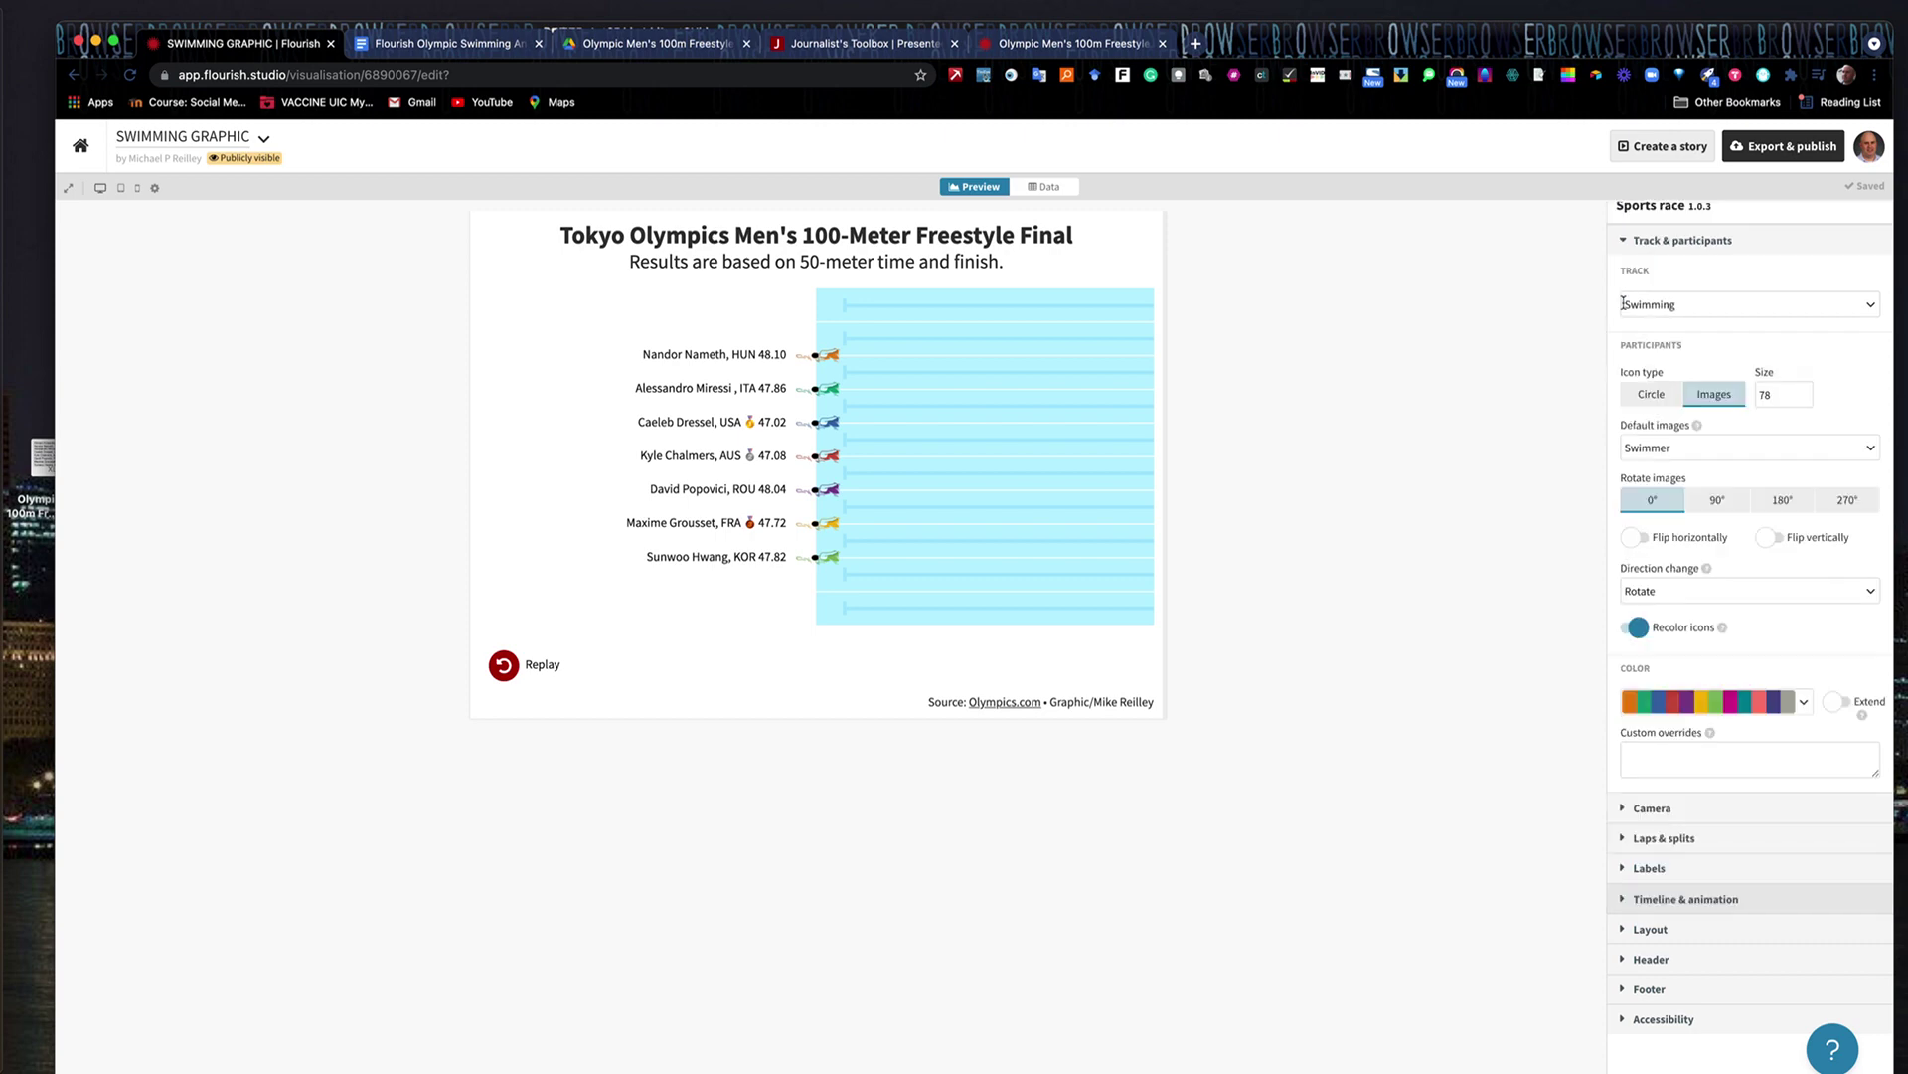
click(504, 666)
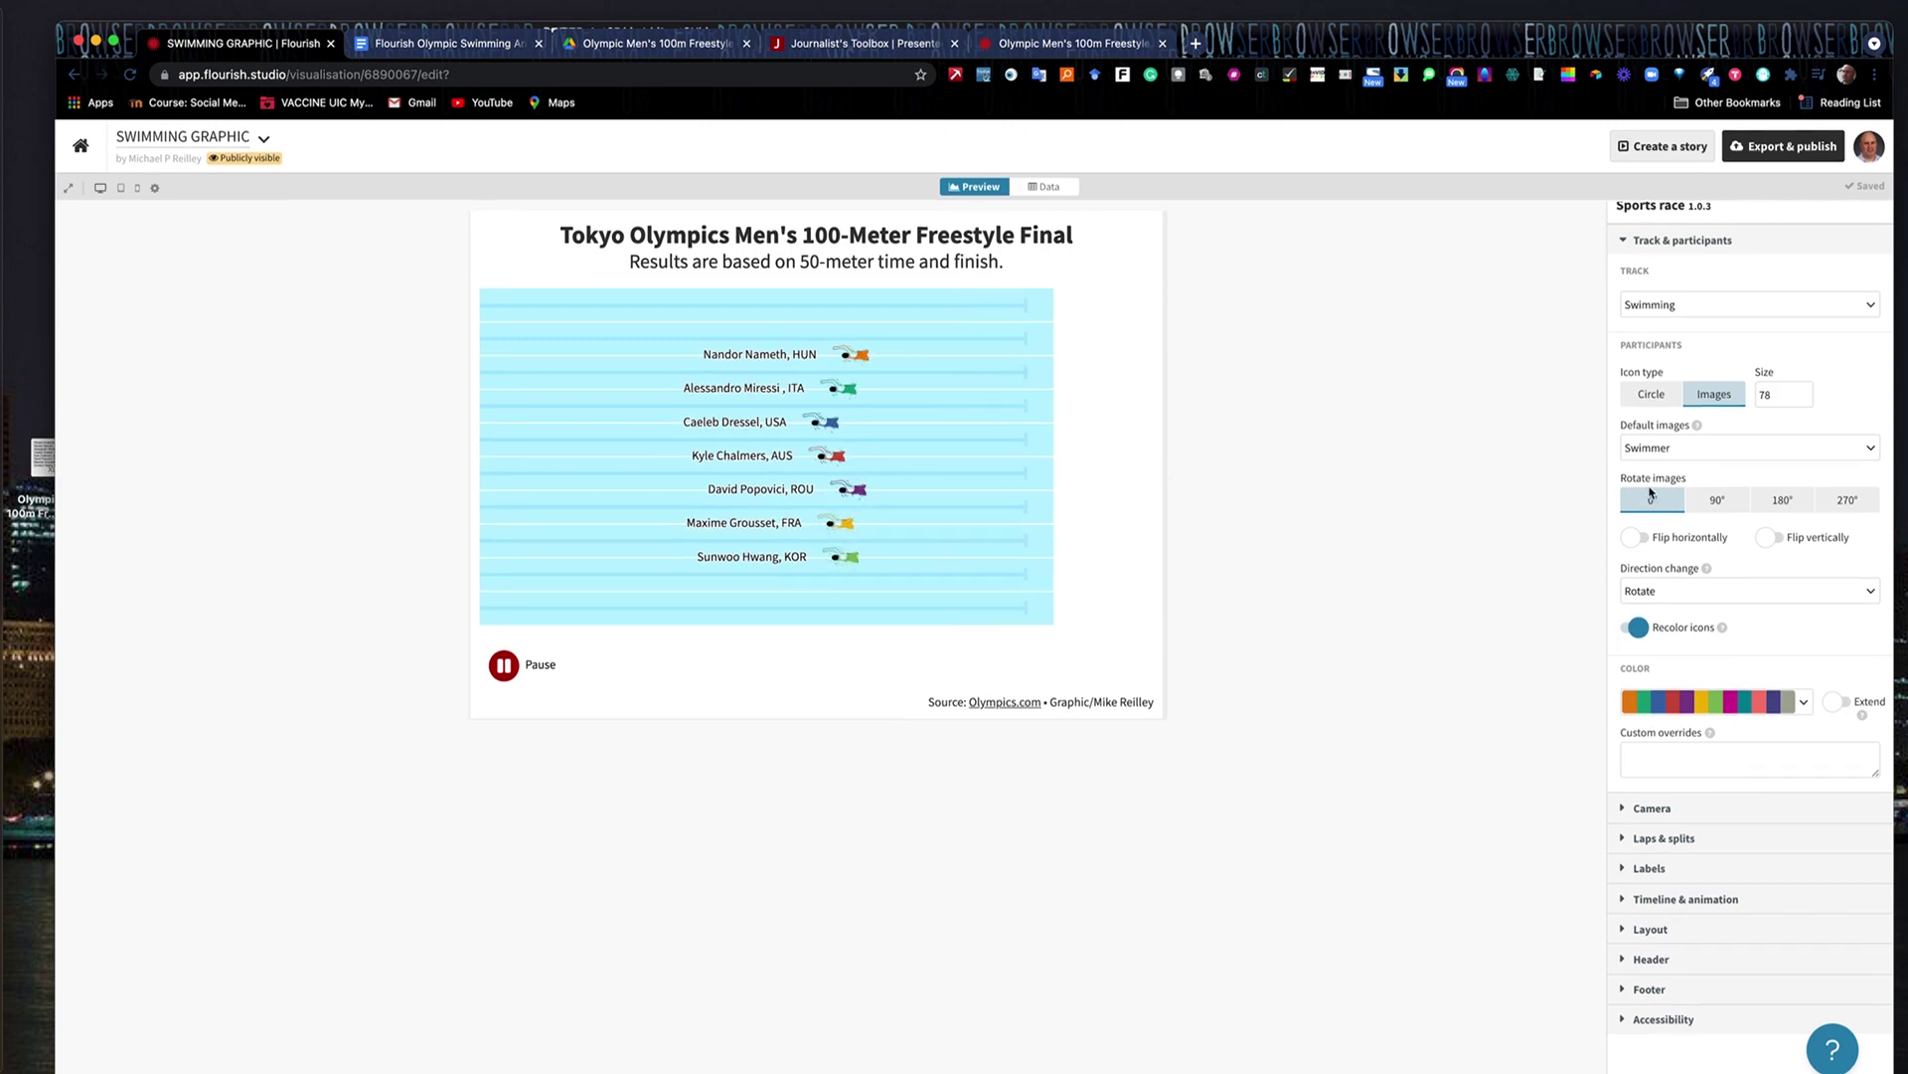
click(1615, 244)
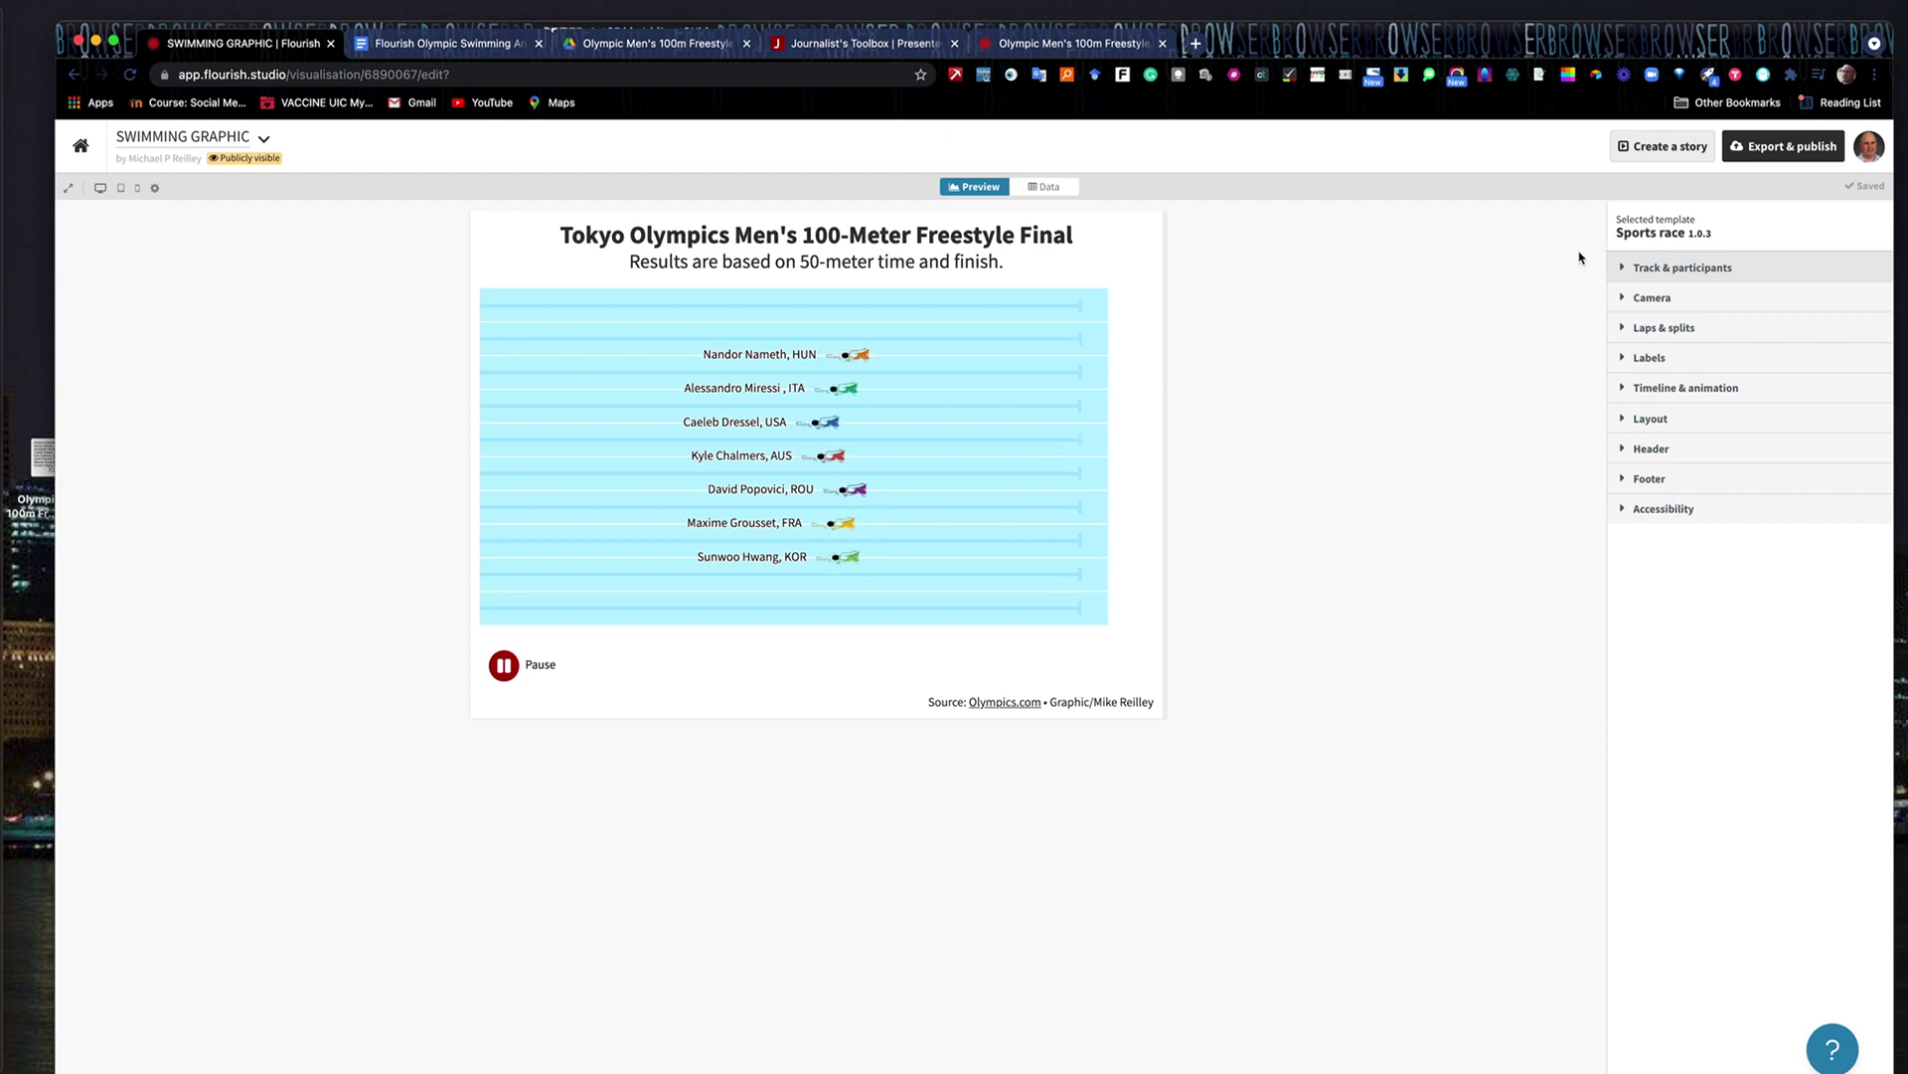
Publish the swimming graphic for sharing and embedding
click(1782, 157)
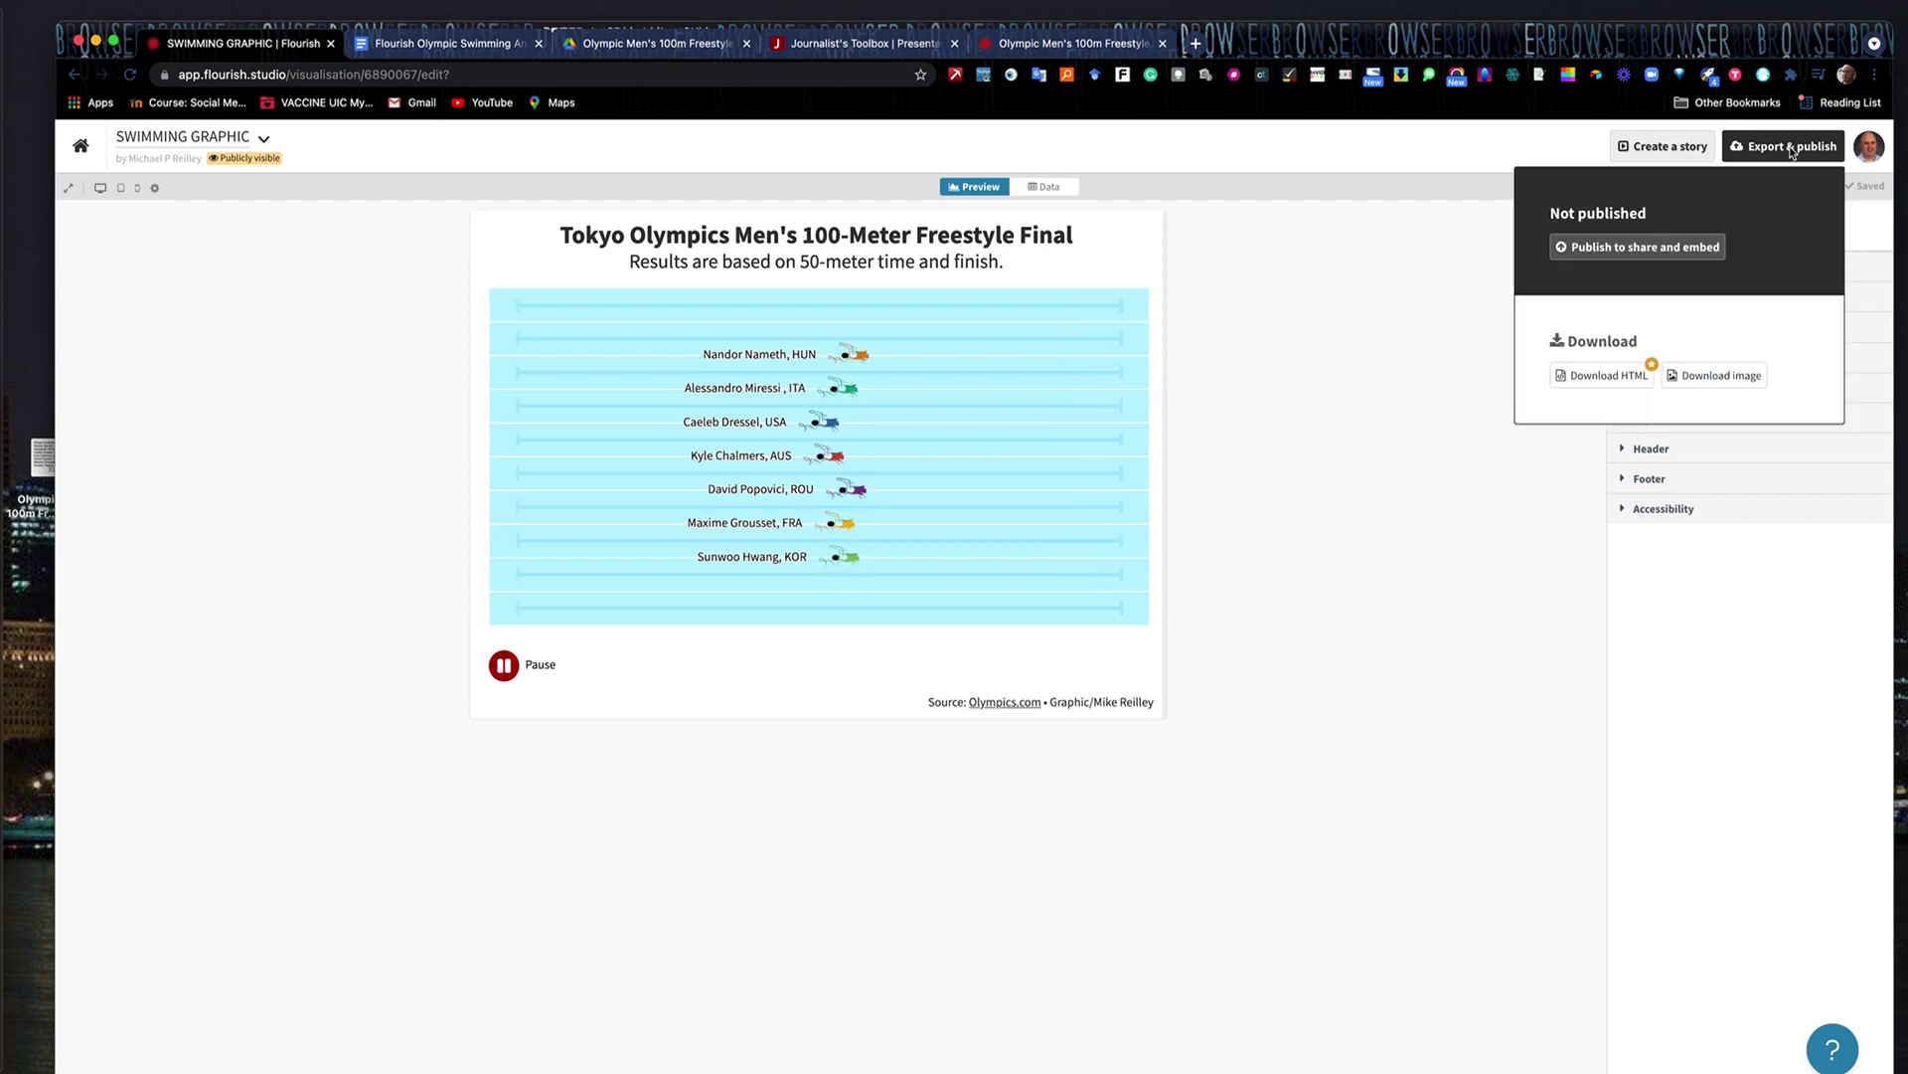
click(1631, 256)
click(920, 673)
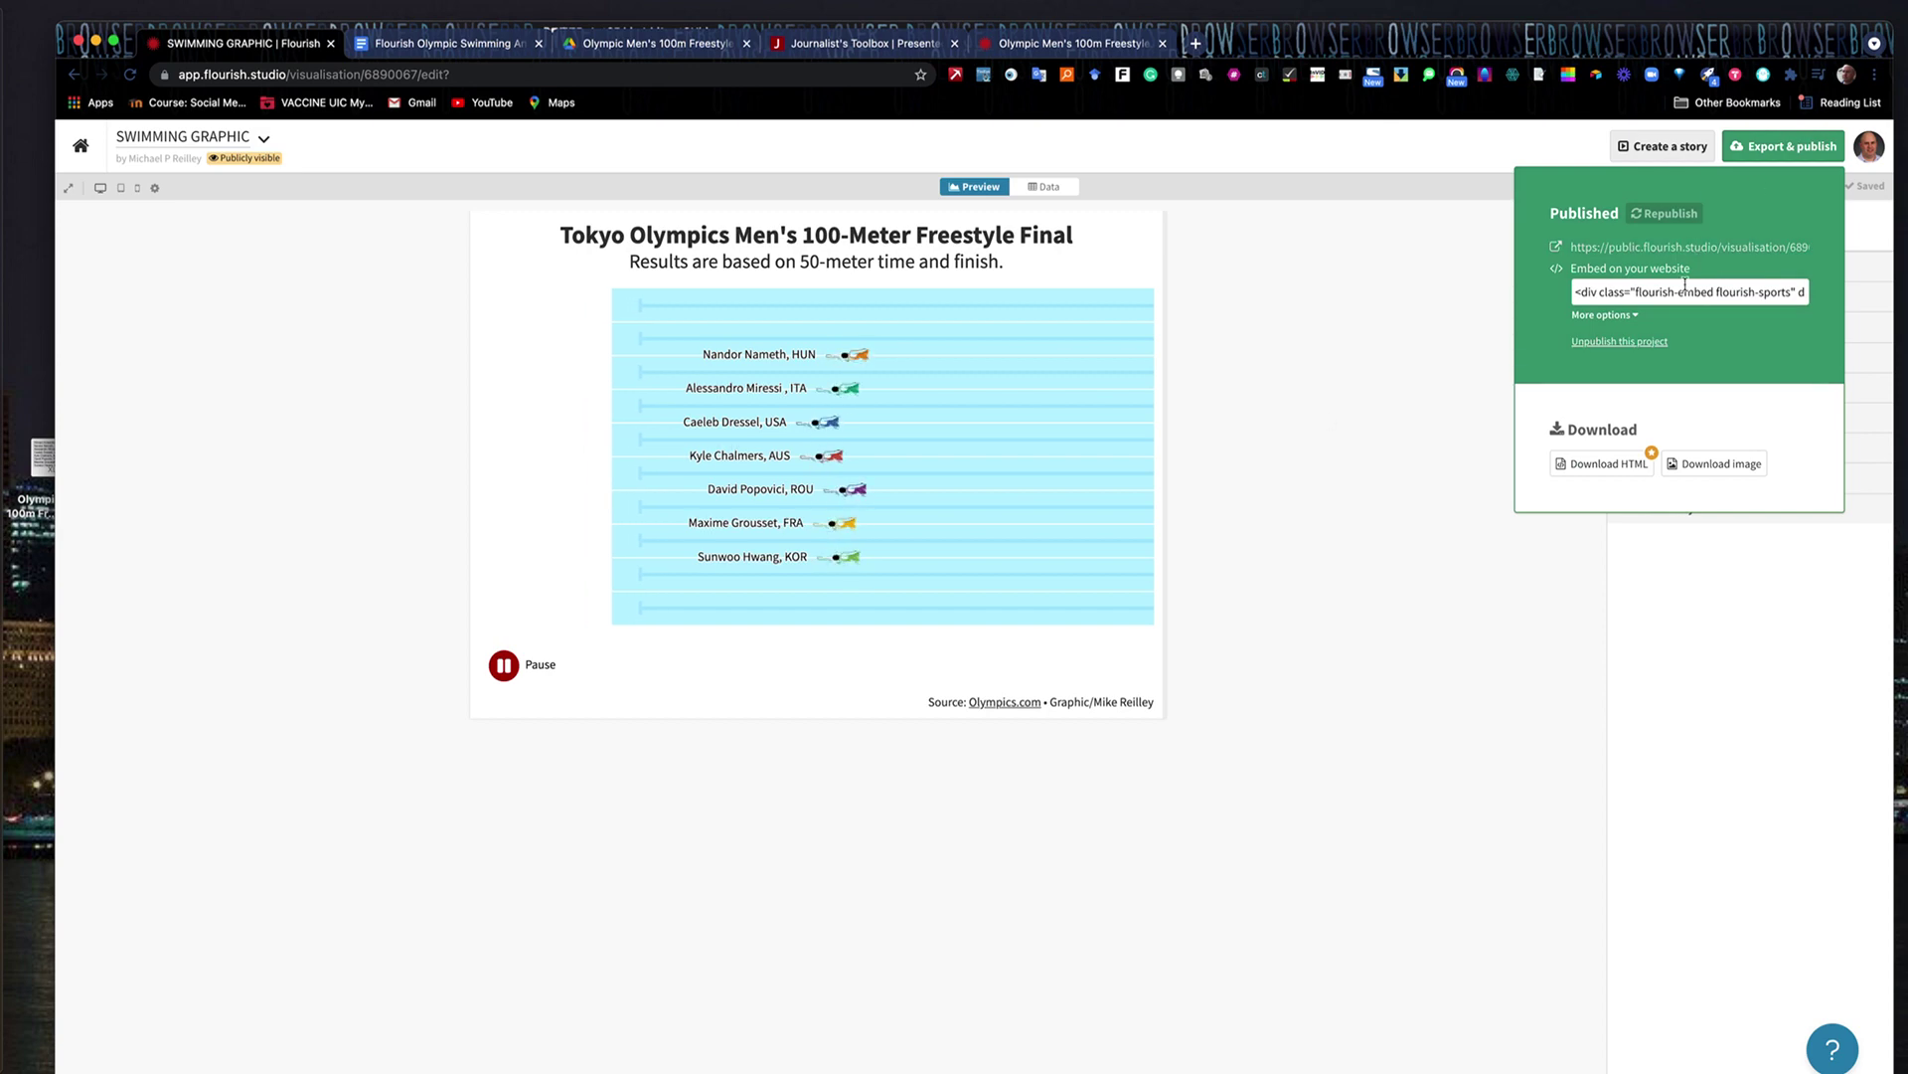
Expand the additional embed options and open the public page of the published graphic
click(1628, 320)
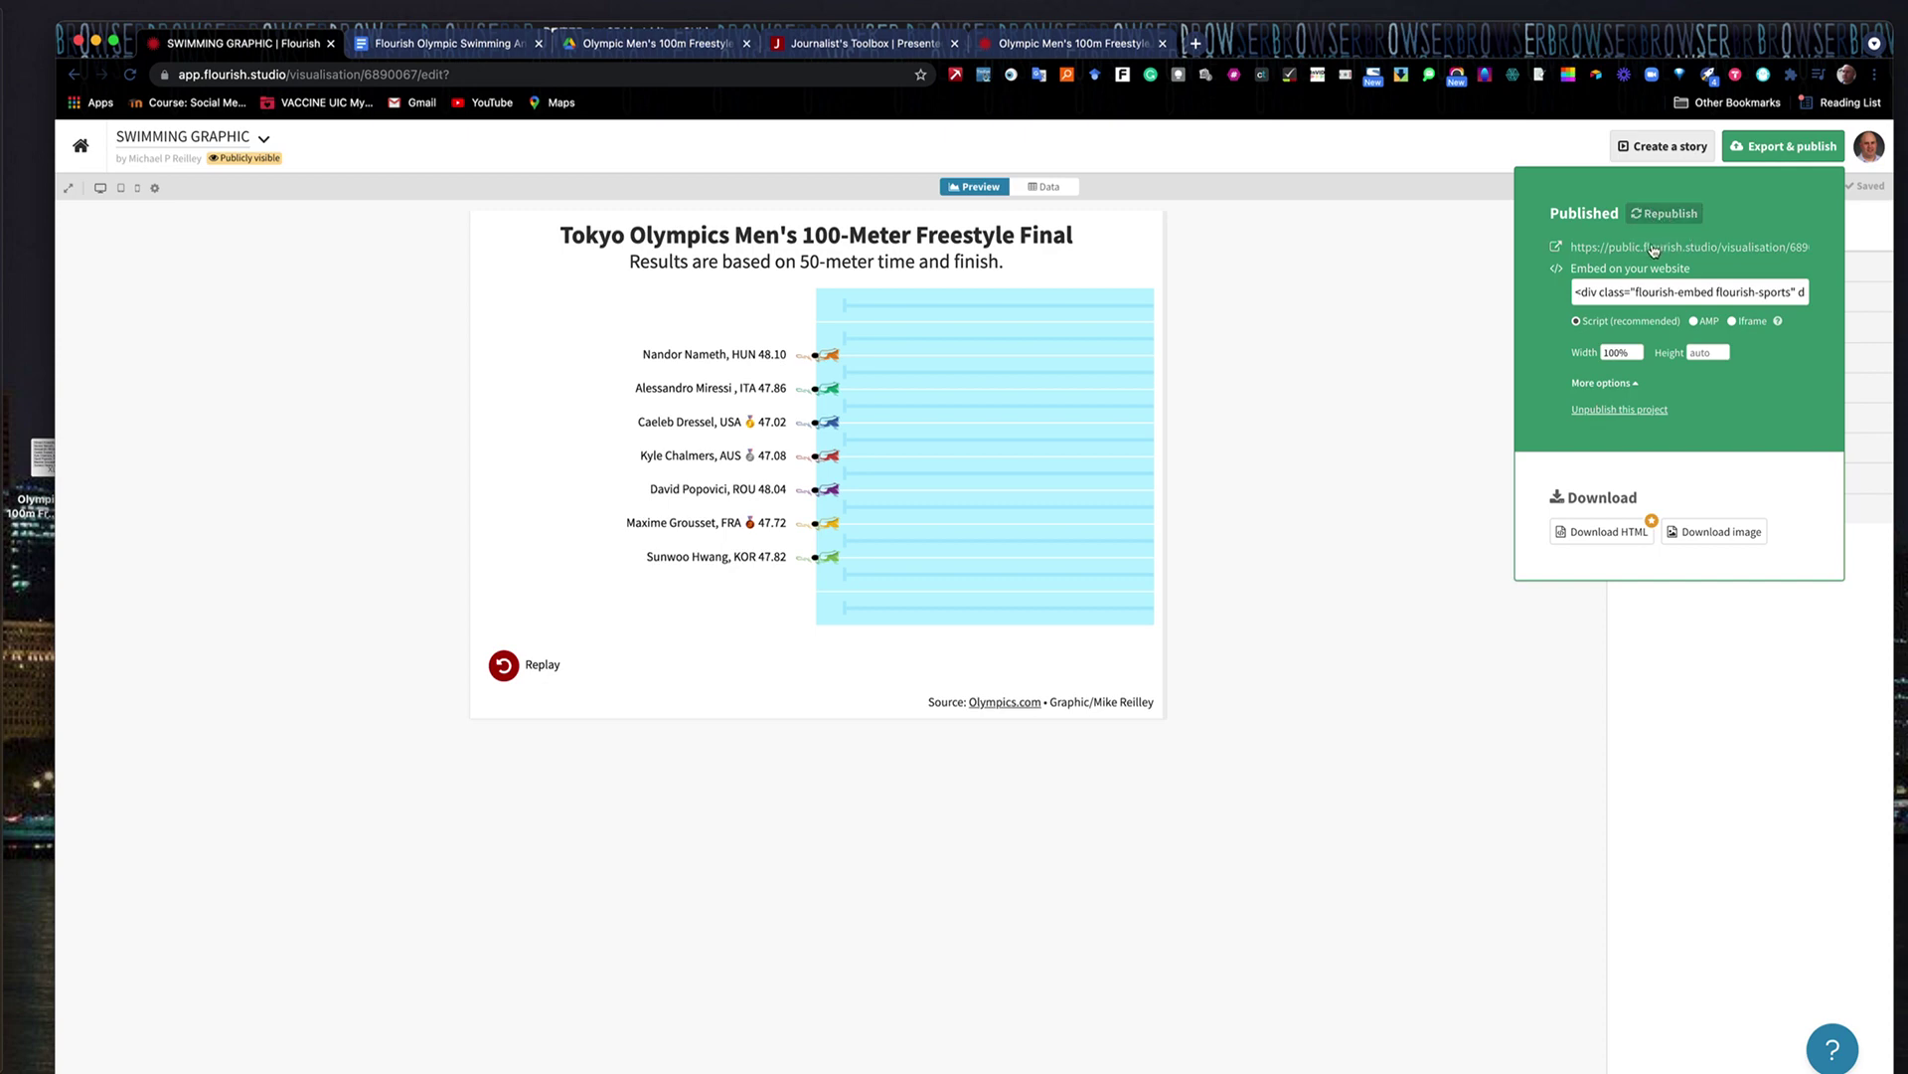
click(1744, 248)
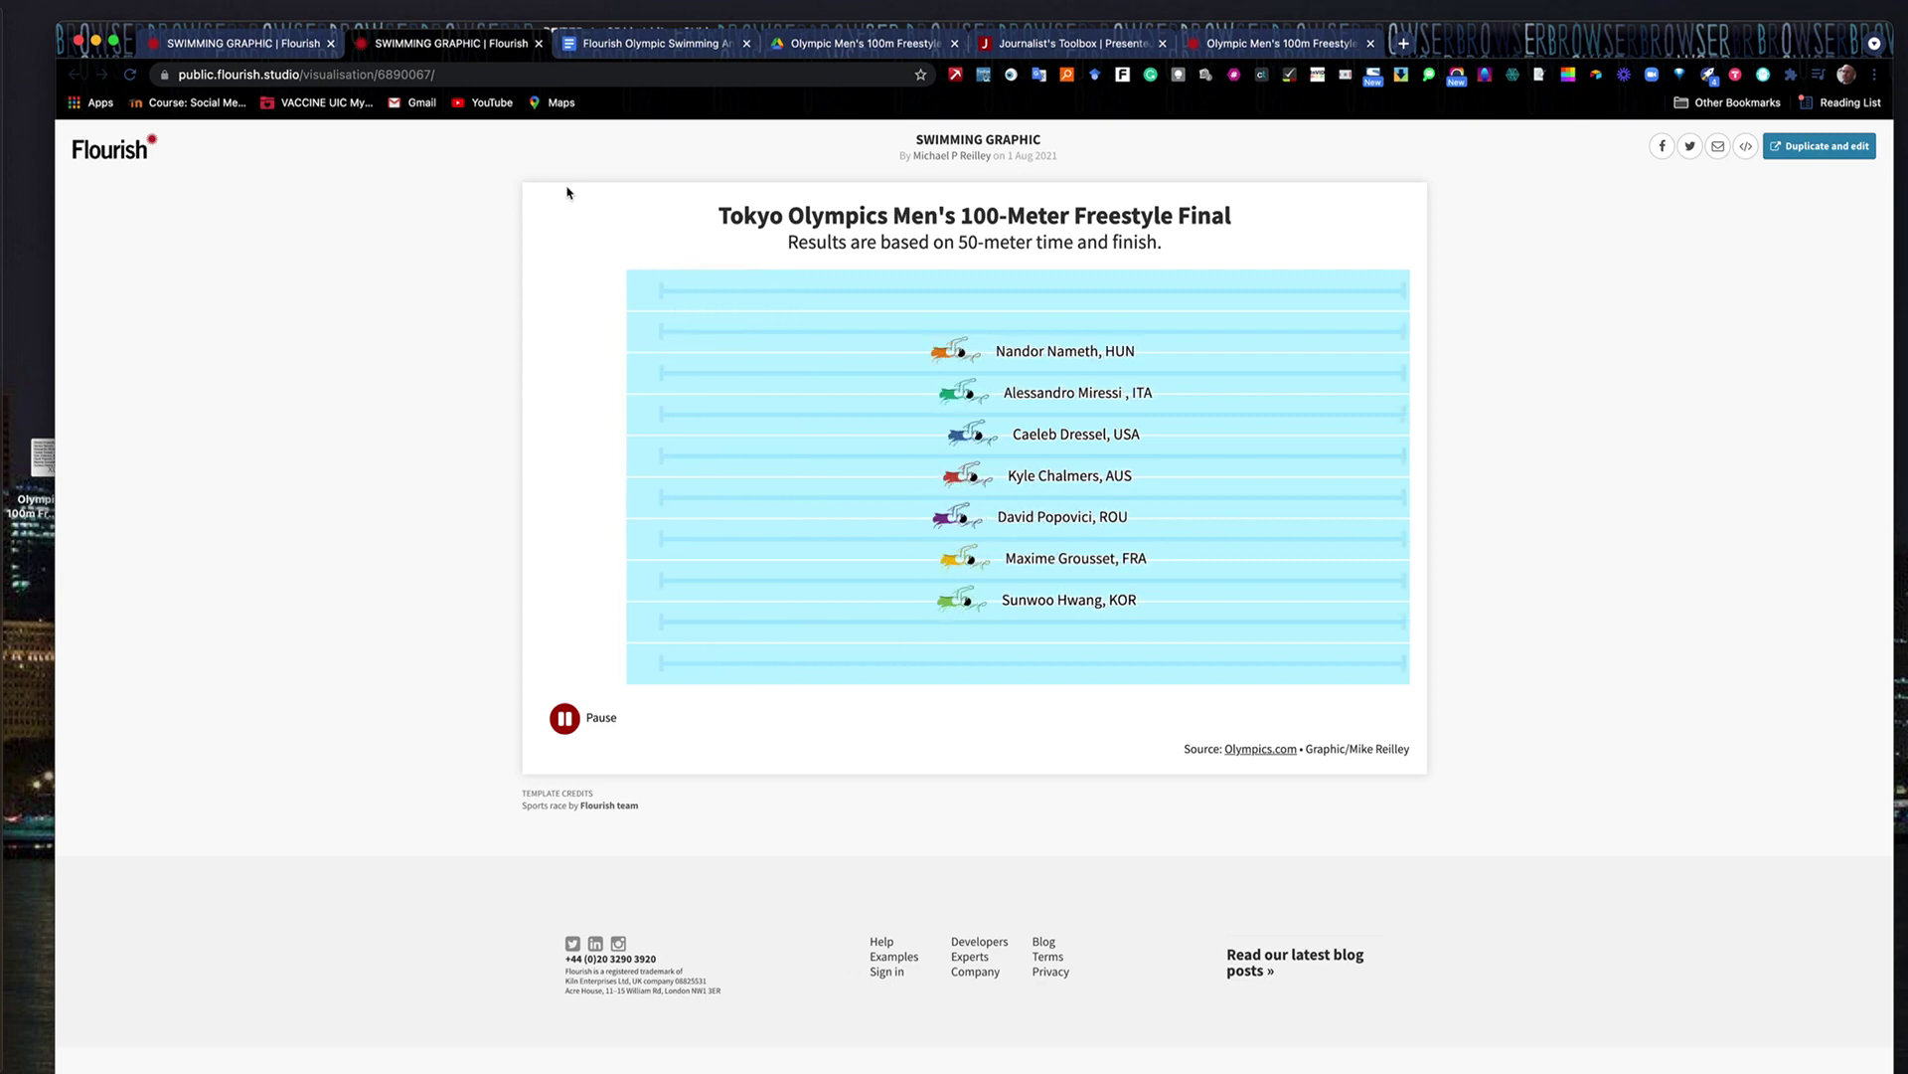
Open the Olympics.com results link from the instructions document and expand the split times of the first-place swimmer
click(668, 44)
click(795, 540)
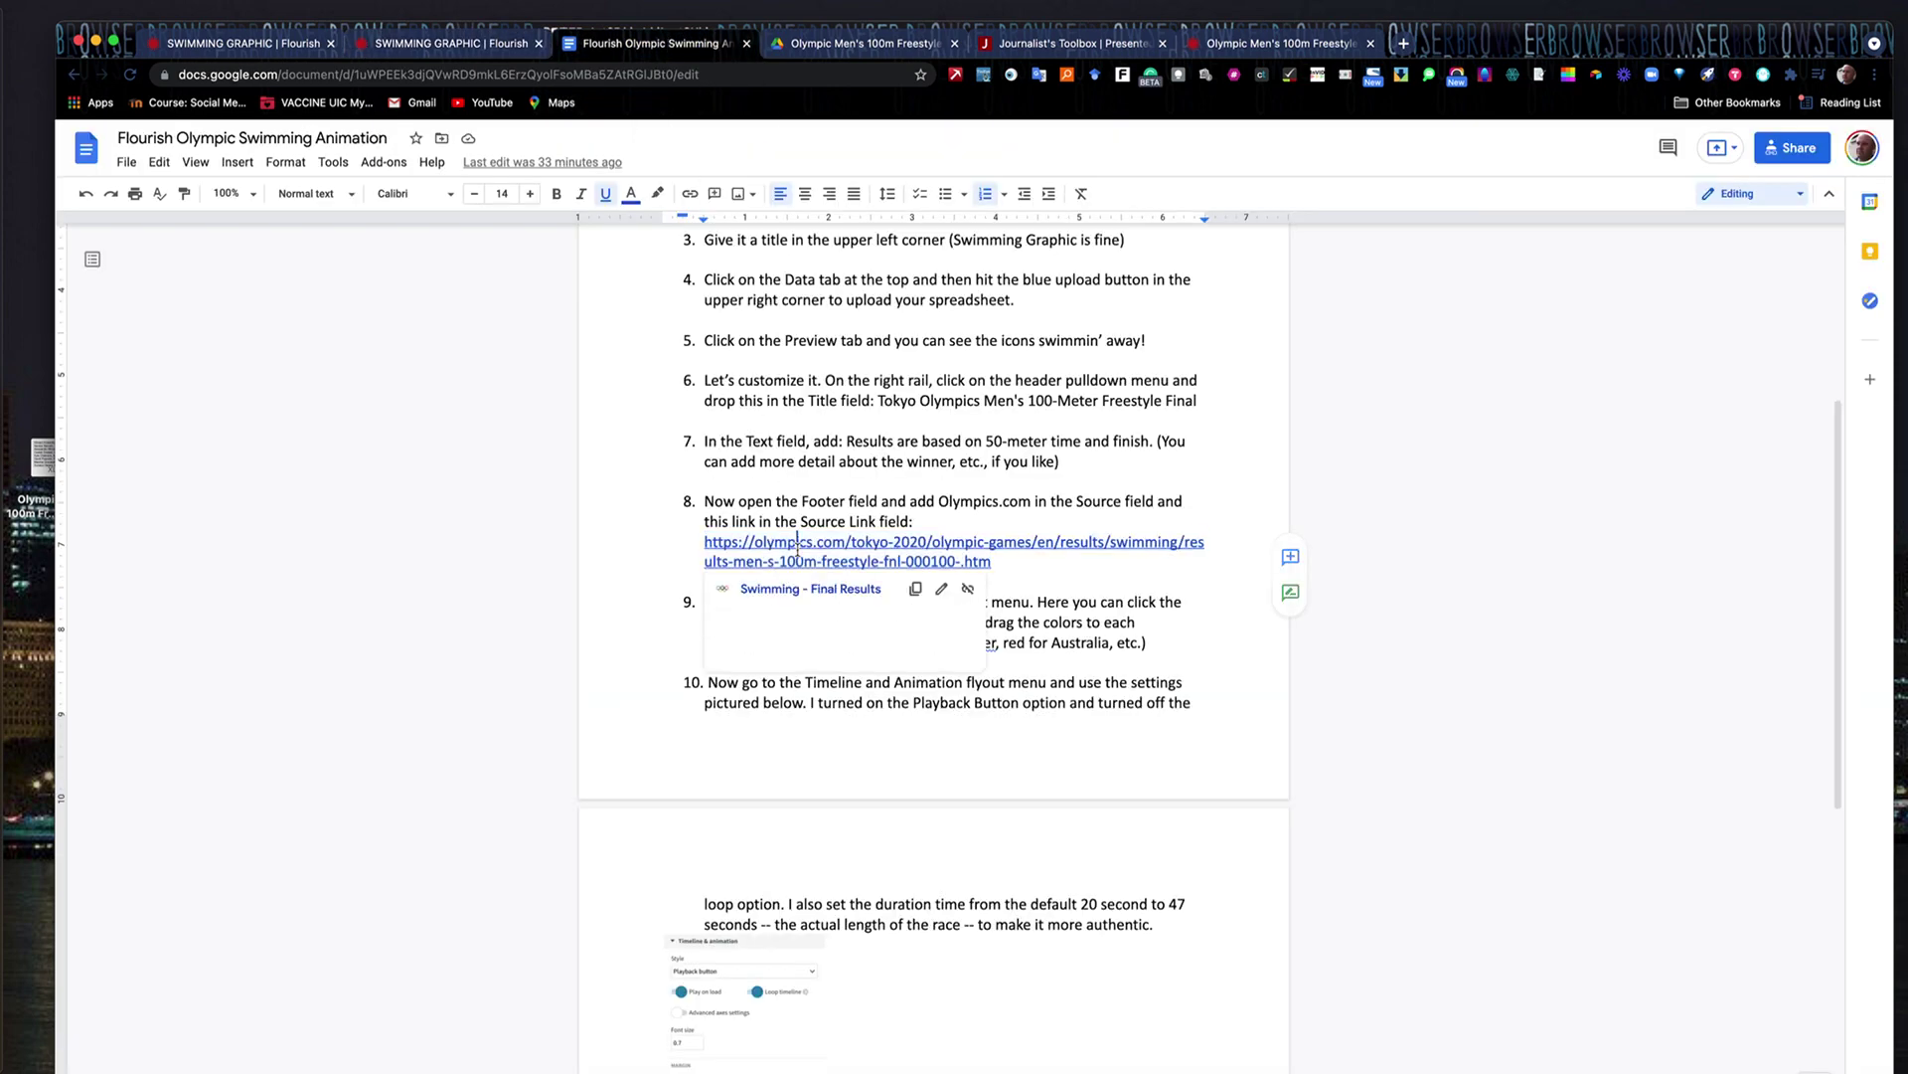
click(795, 589)
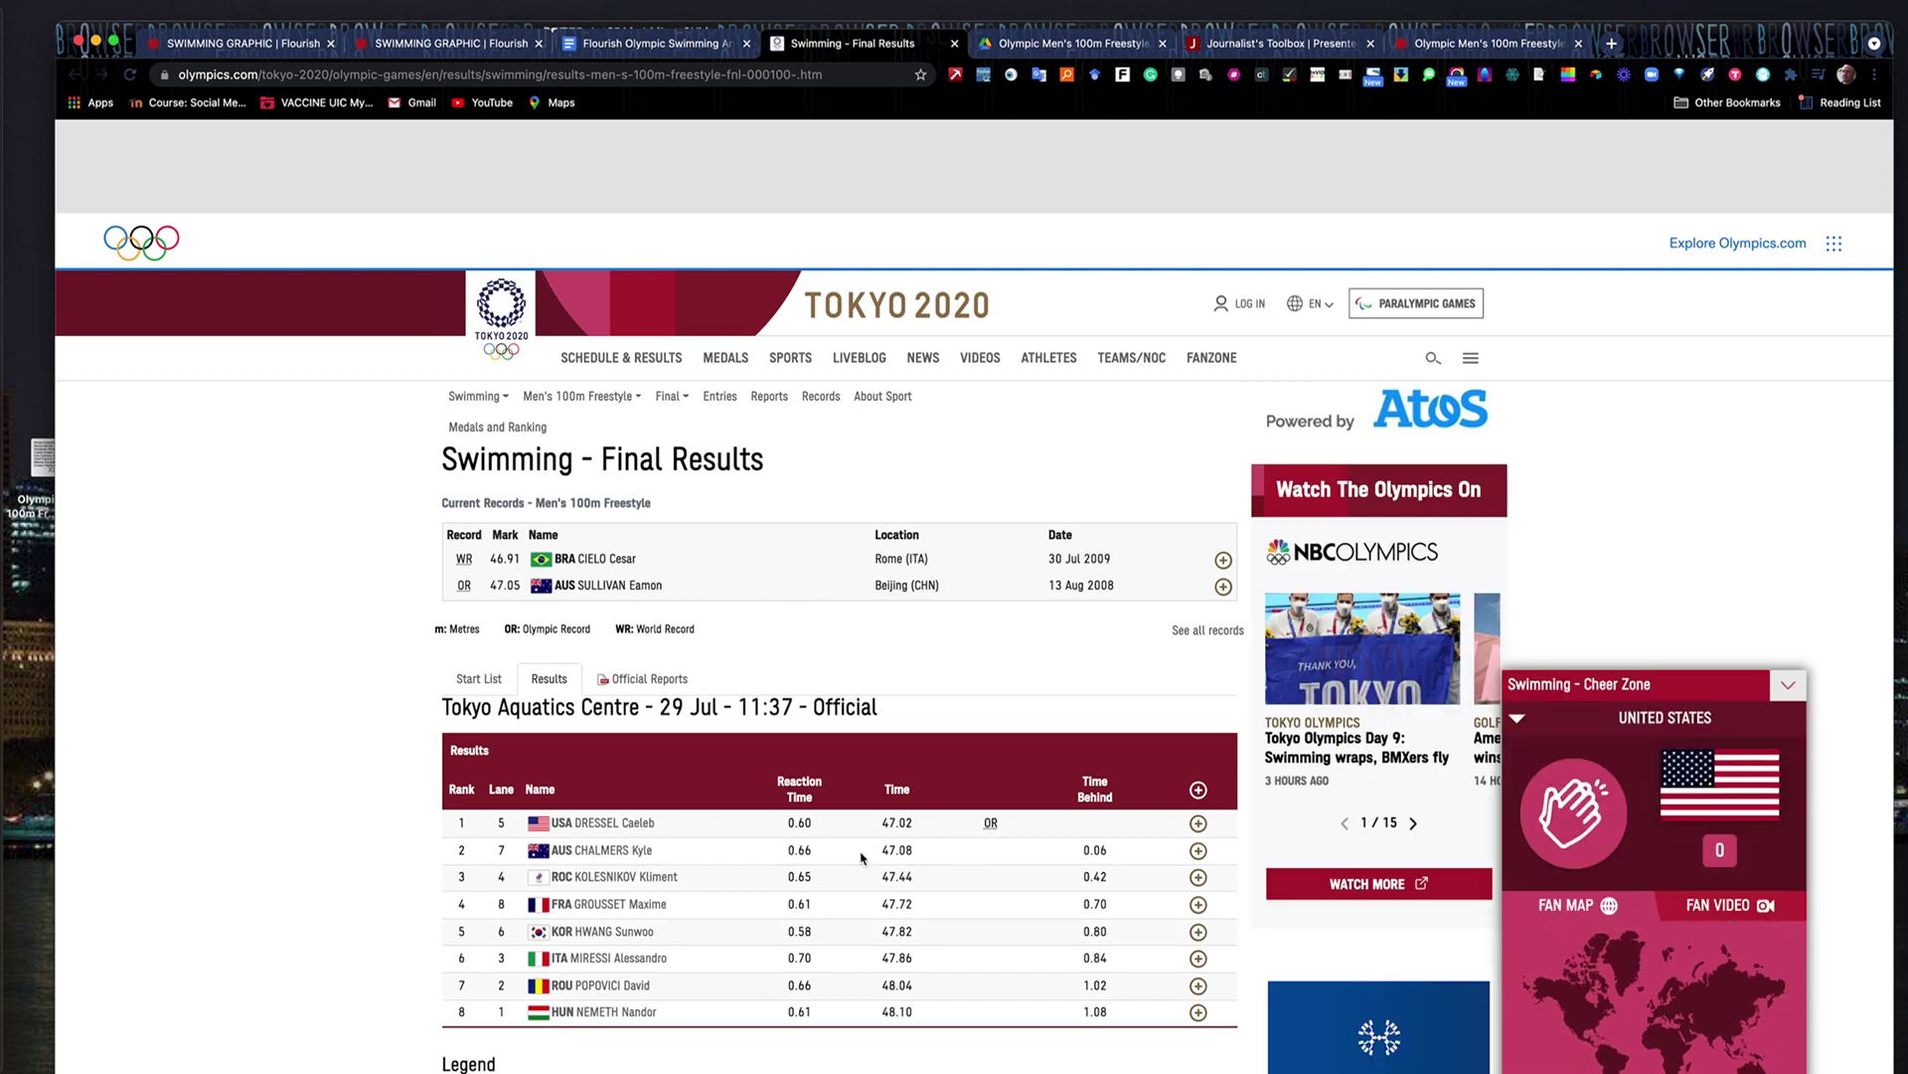
click(1198, 824)
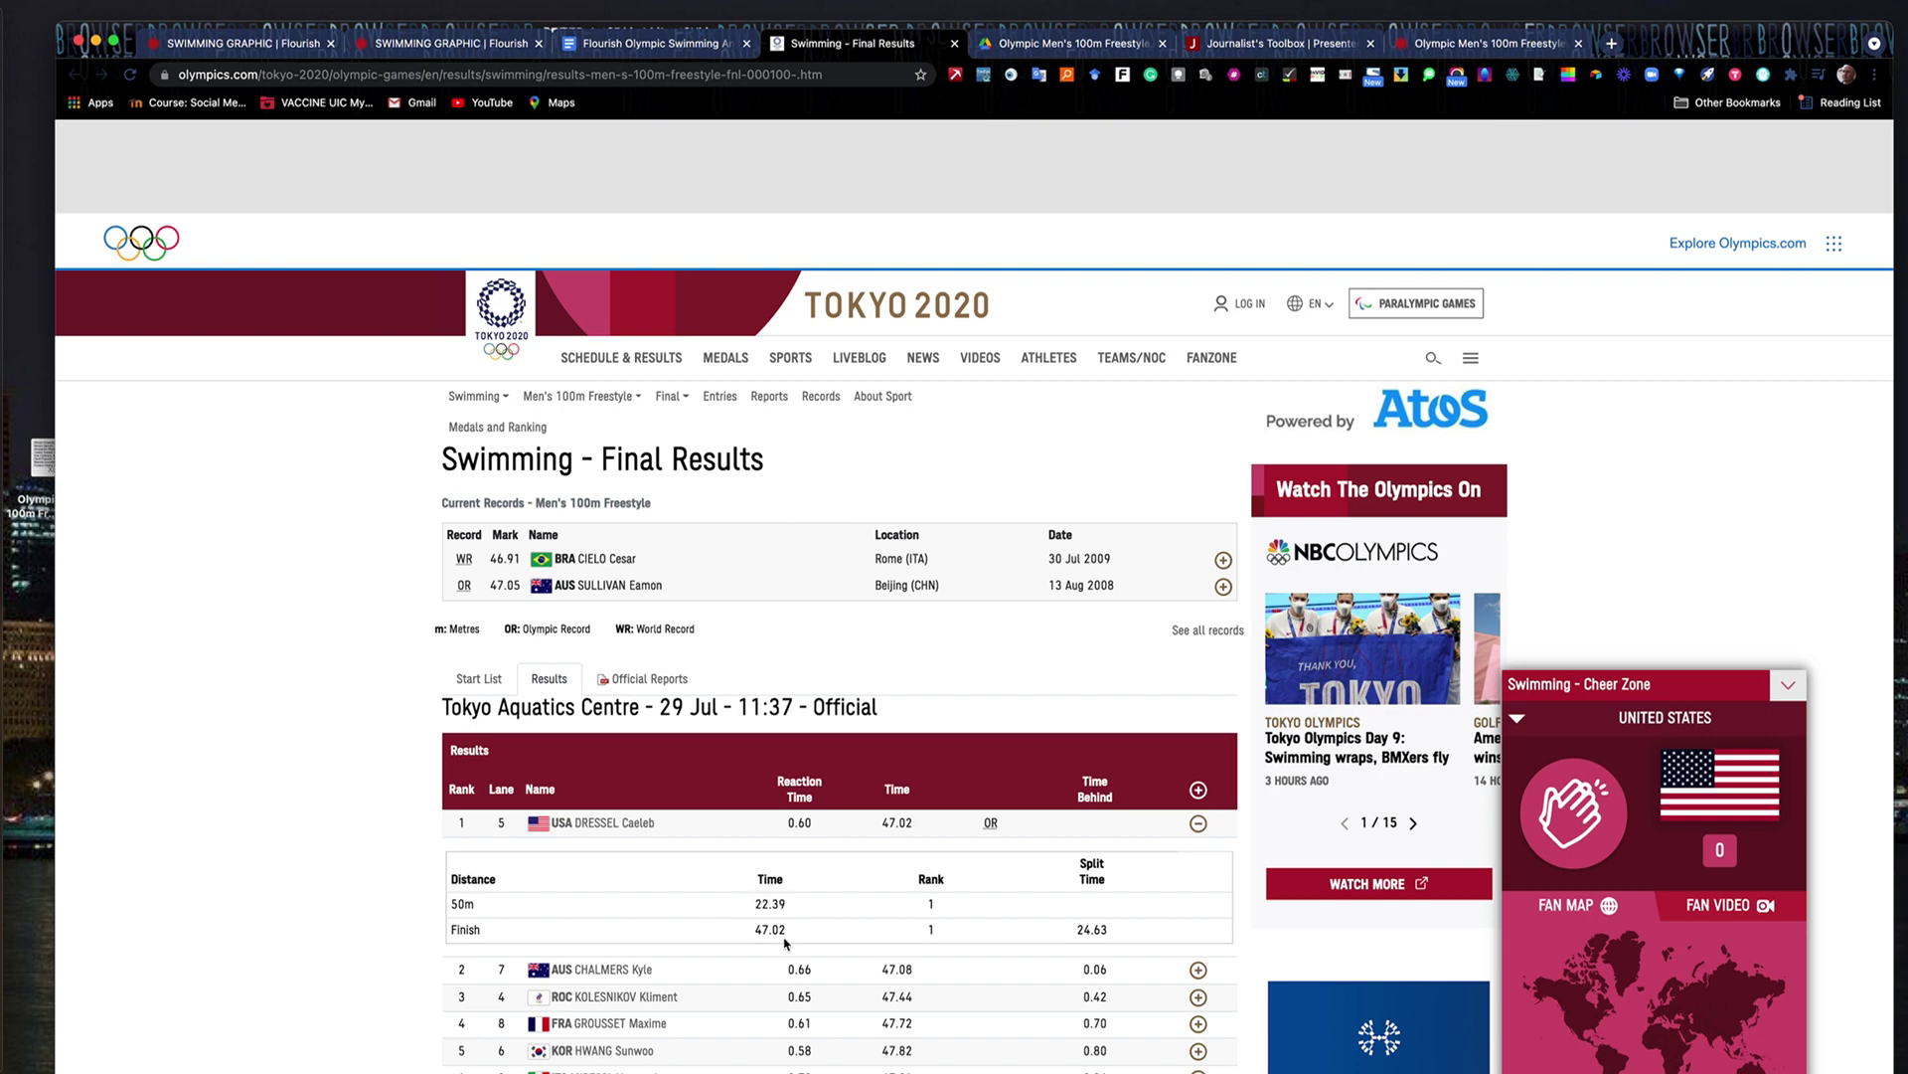
Return to the instructions document and open the Google Drive spreadsheet link given in its first numbered instruction
click(643, 45)
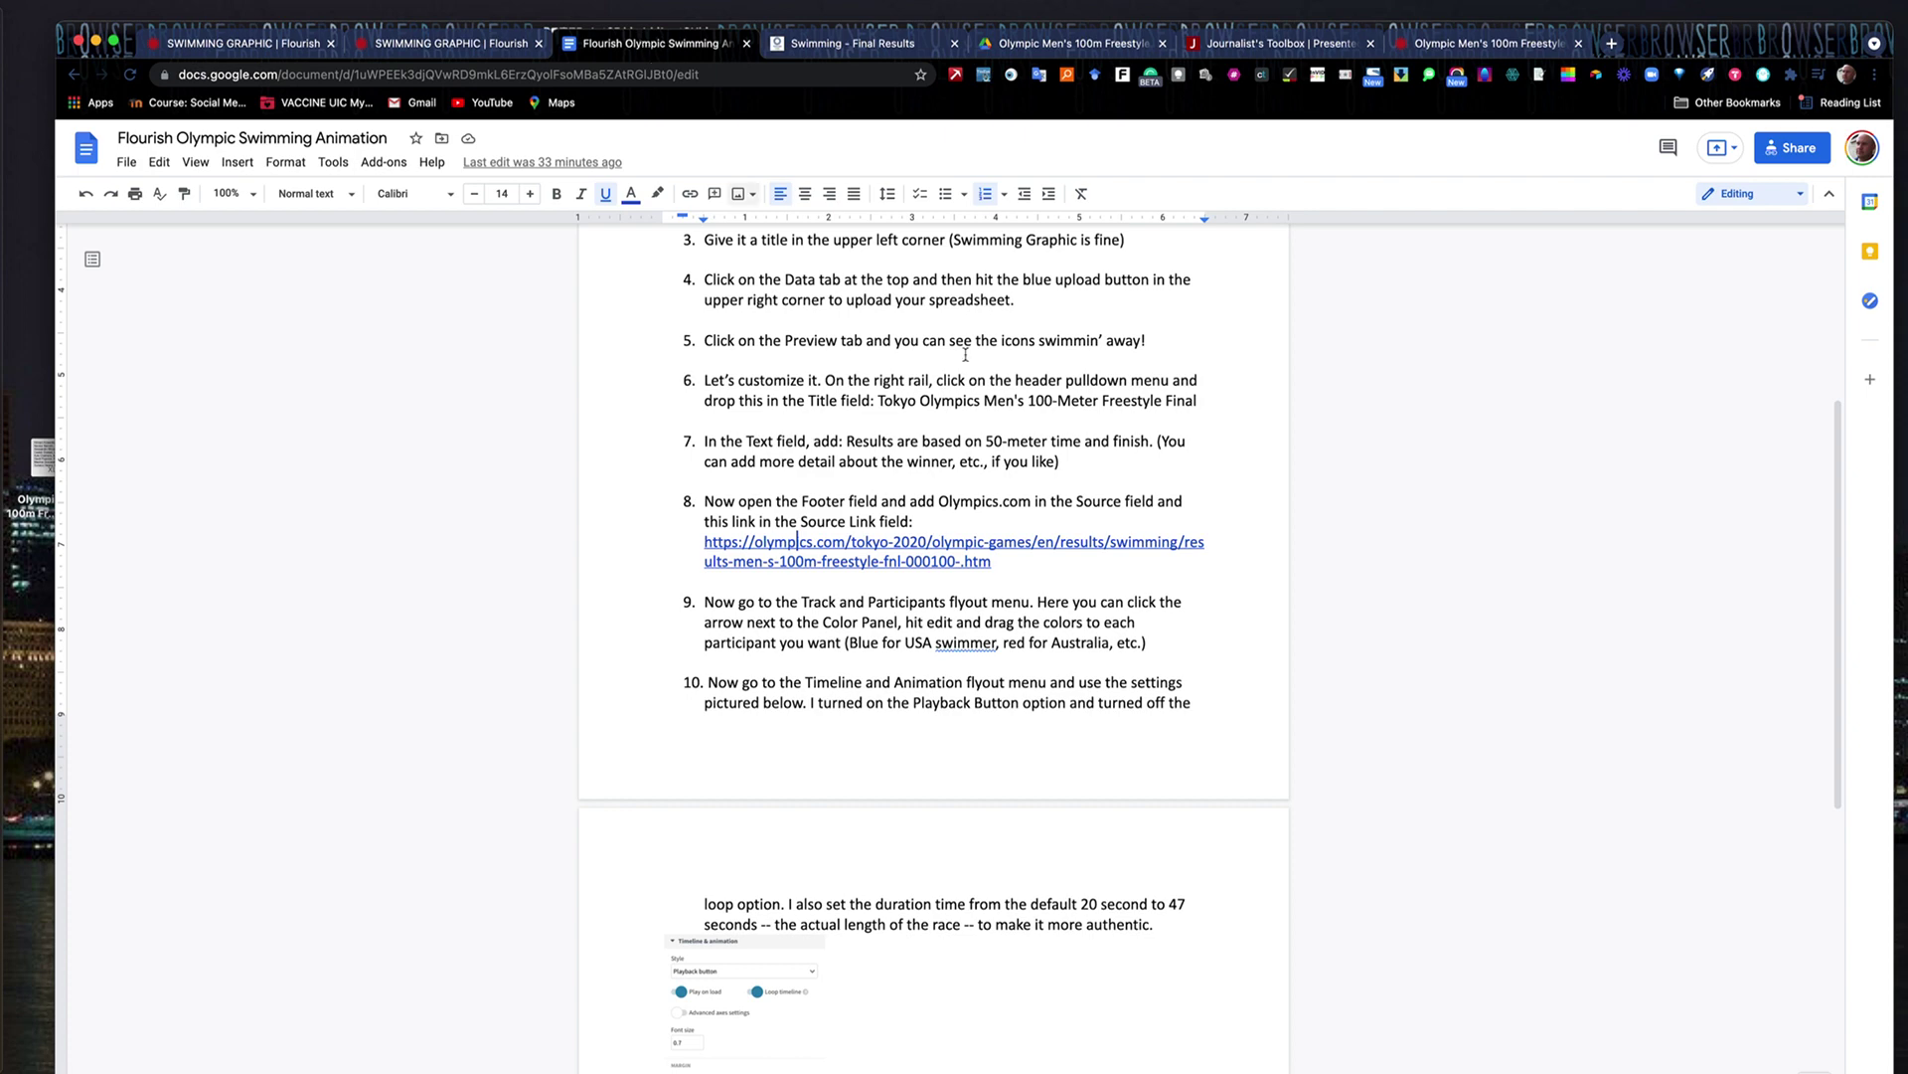
scroll(968, 423, up, 5)
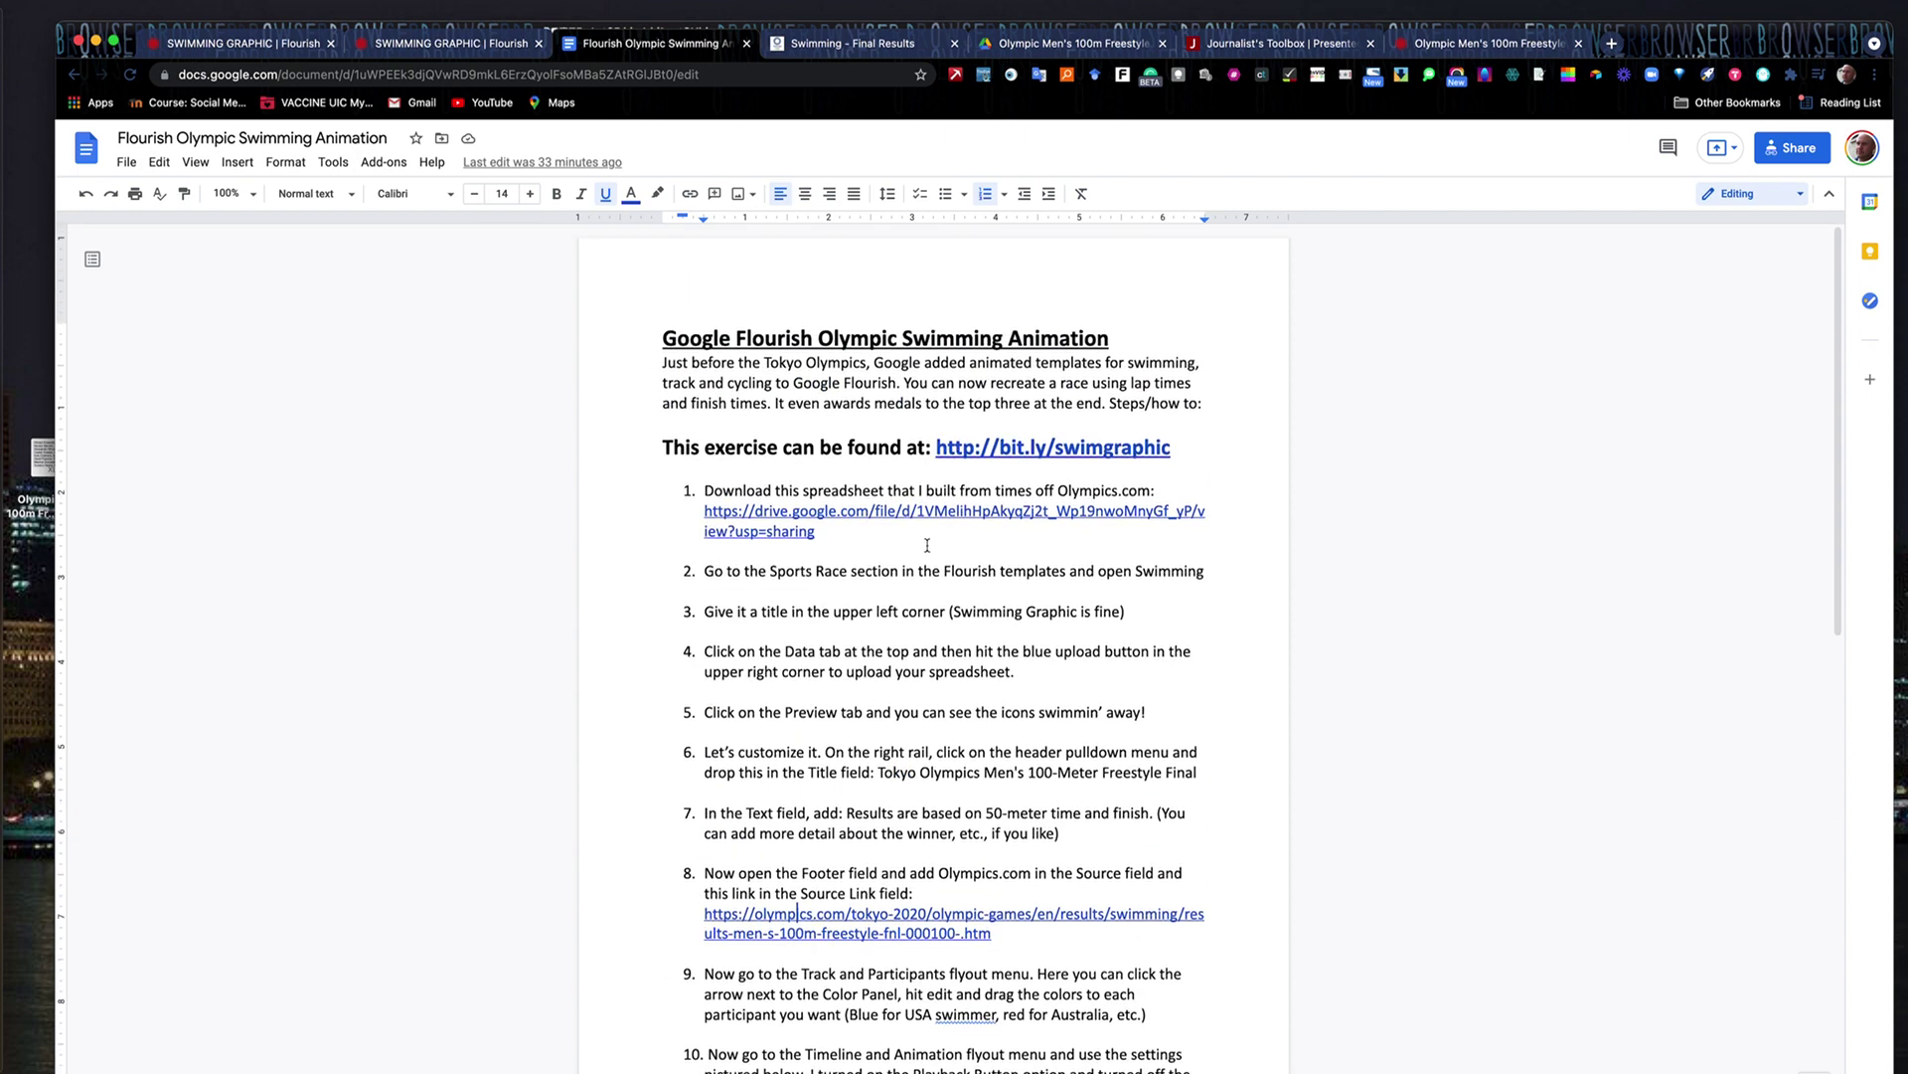
click(936, 516)
click(805, 564)
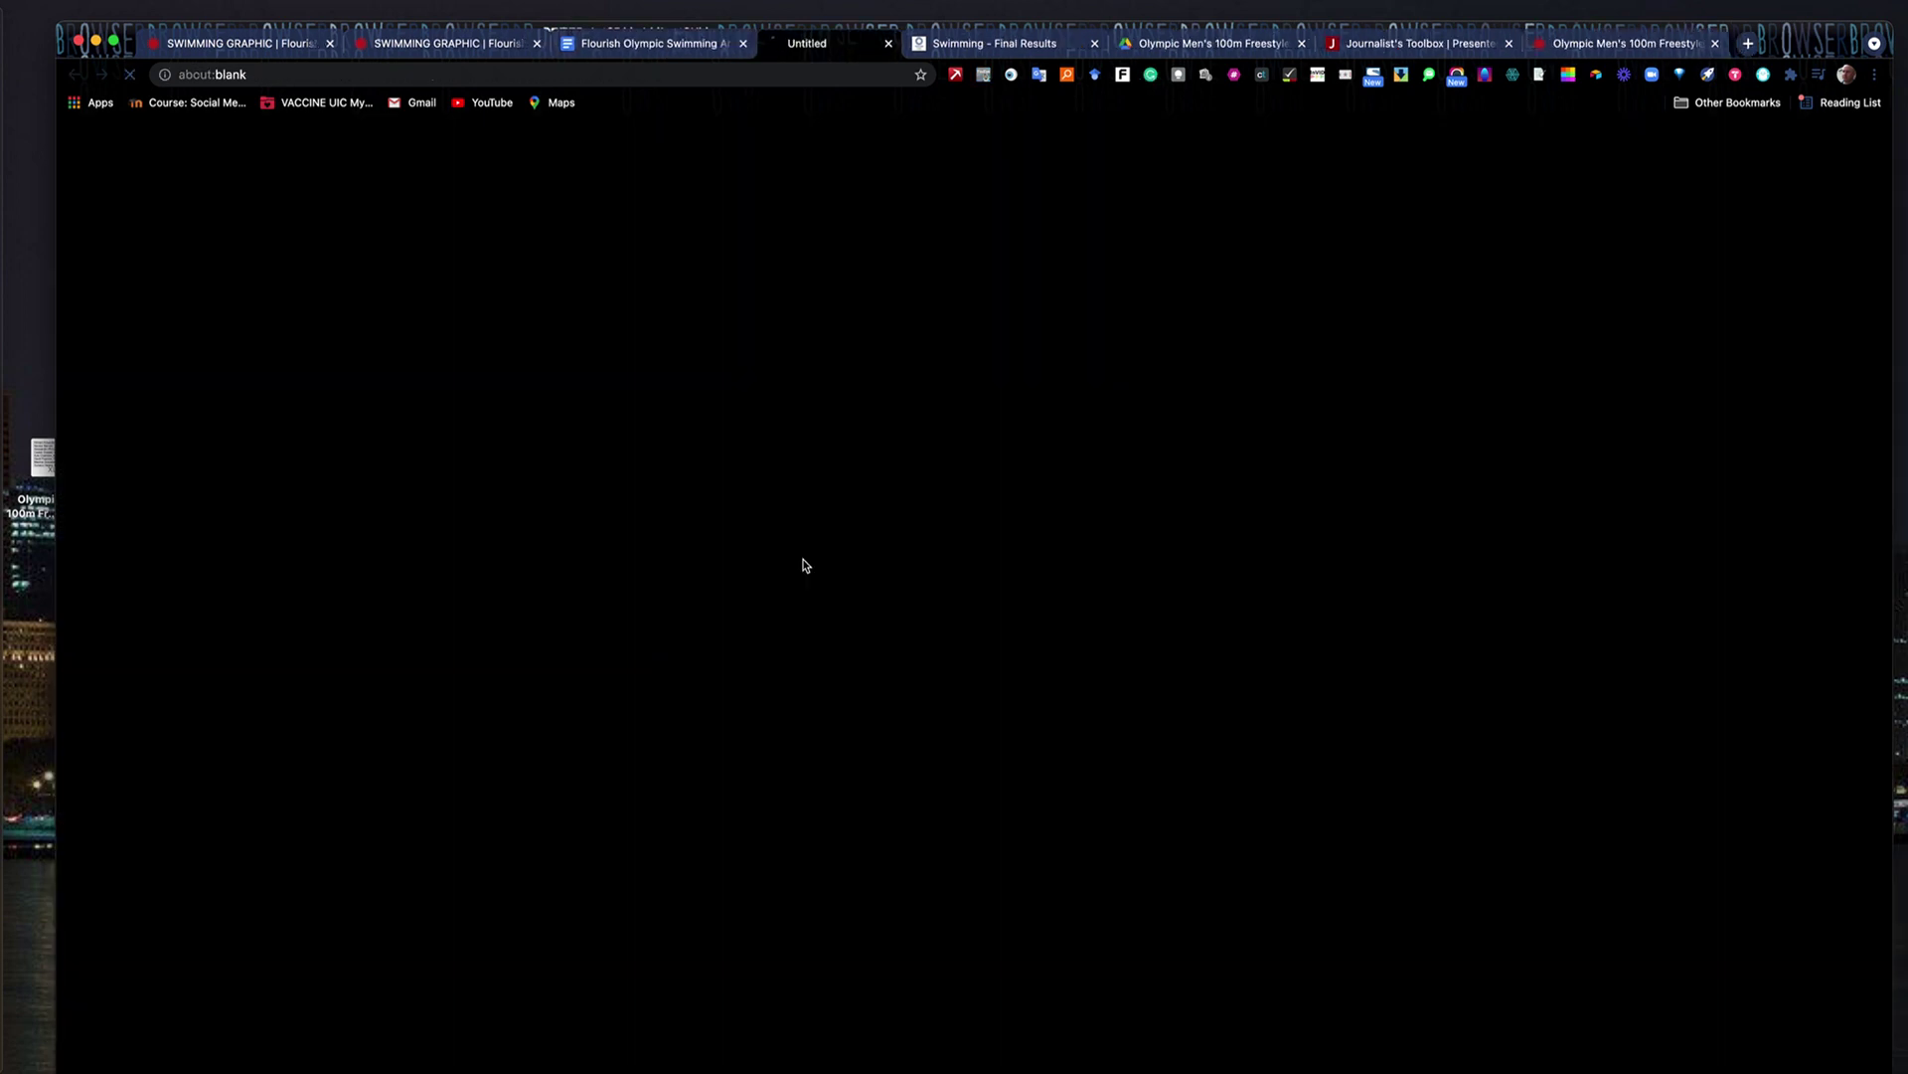